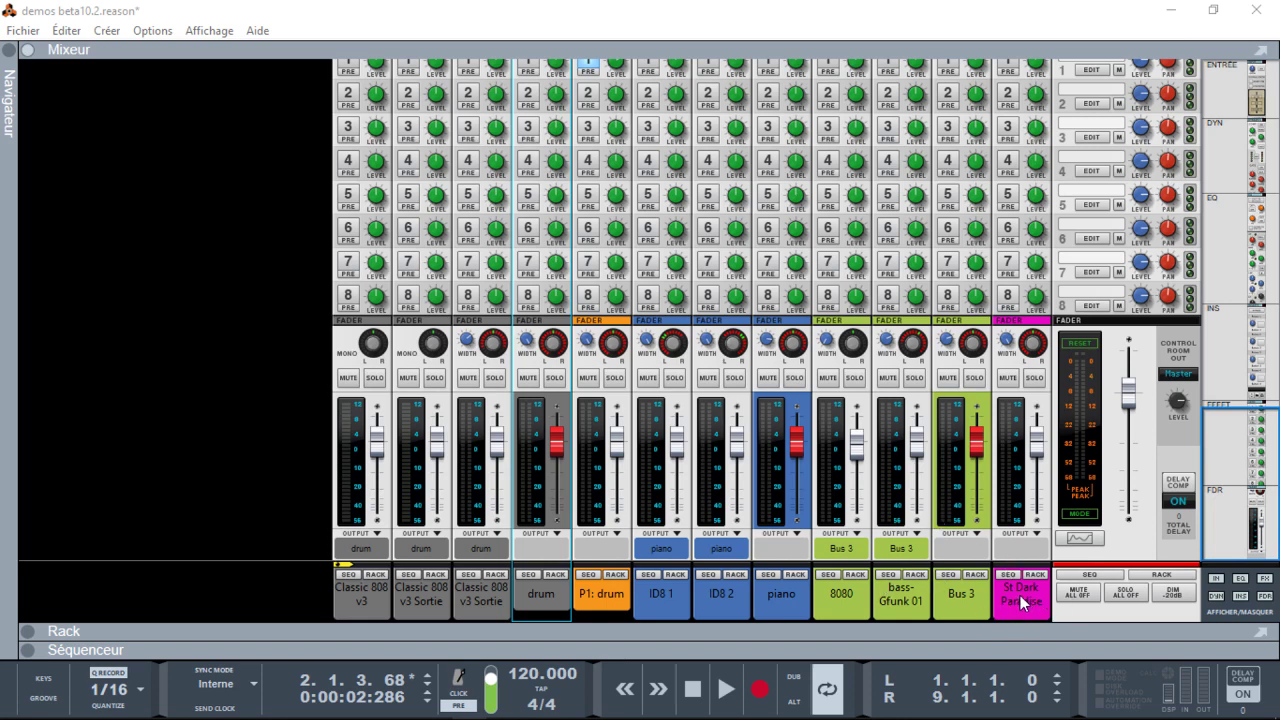
- In the full-height rack, fold the Alligator gate on the St Dark Paradise channel and unfold the bass- Gfunk 01 synth
{"action": "left_click", "coordinate": [28, 49]}
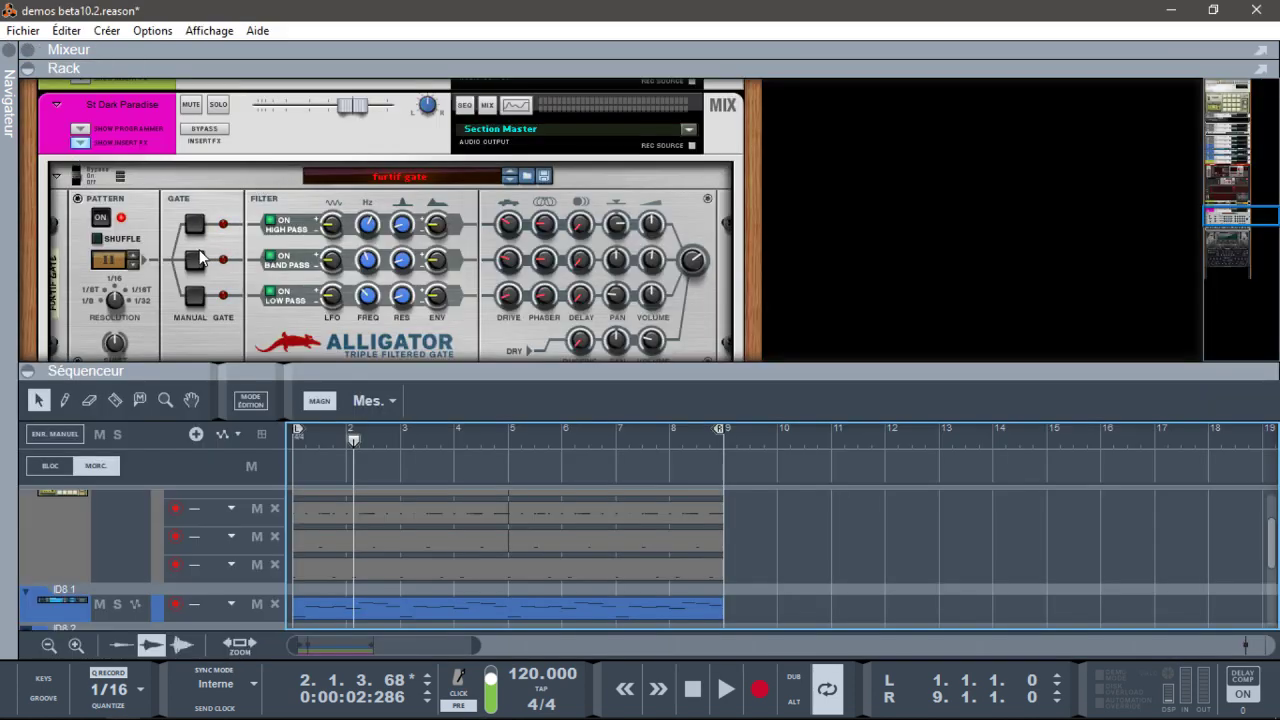
{"action": "left_click", "coordinate": [33, 371]}
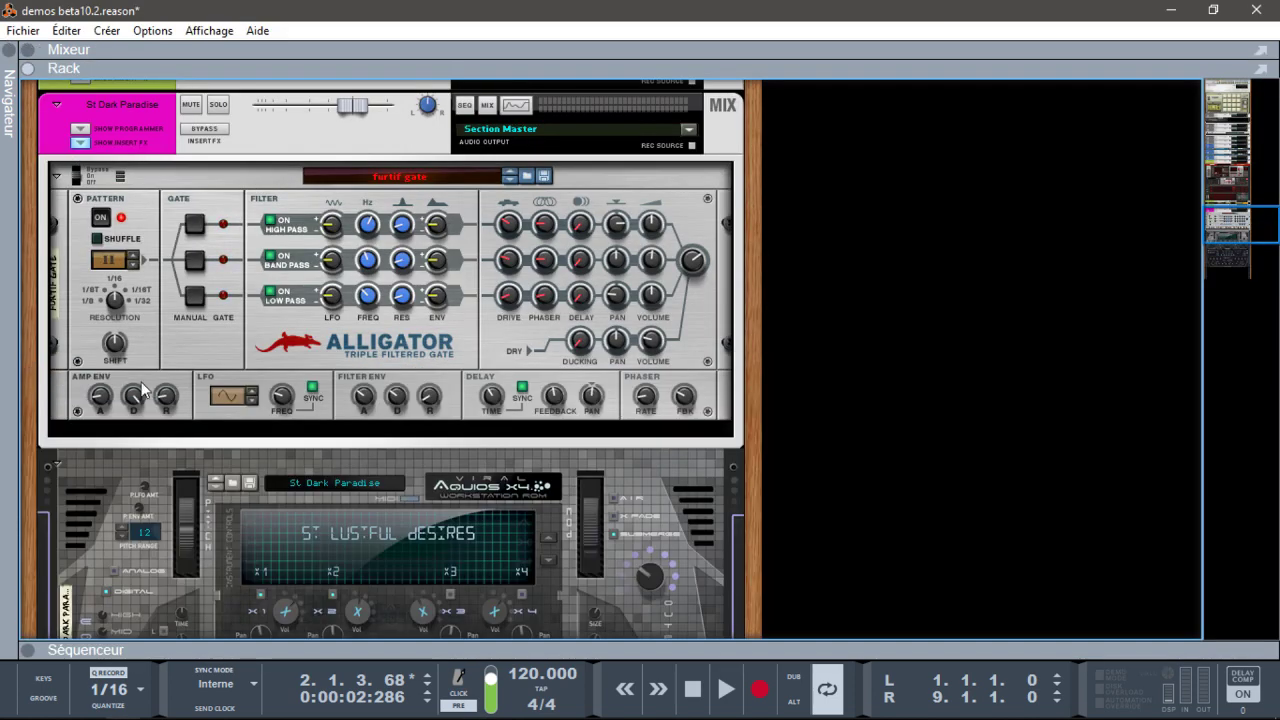
{"action": "left_click", "coordinate": [57, 180]}
{"action": "left_click", "coordinate": [56, 178]}
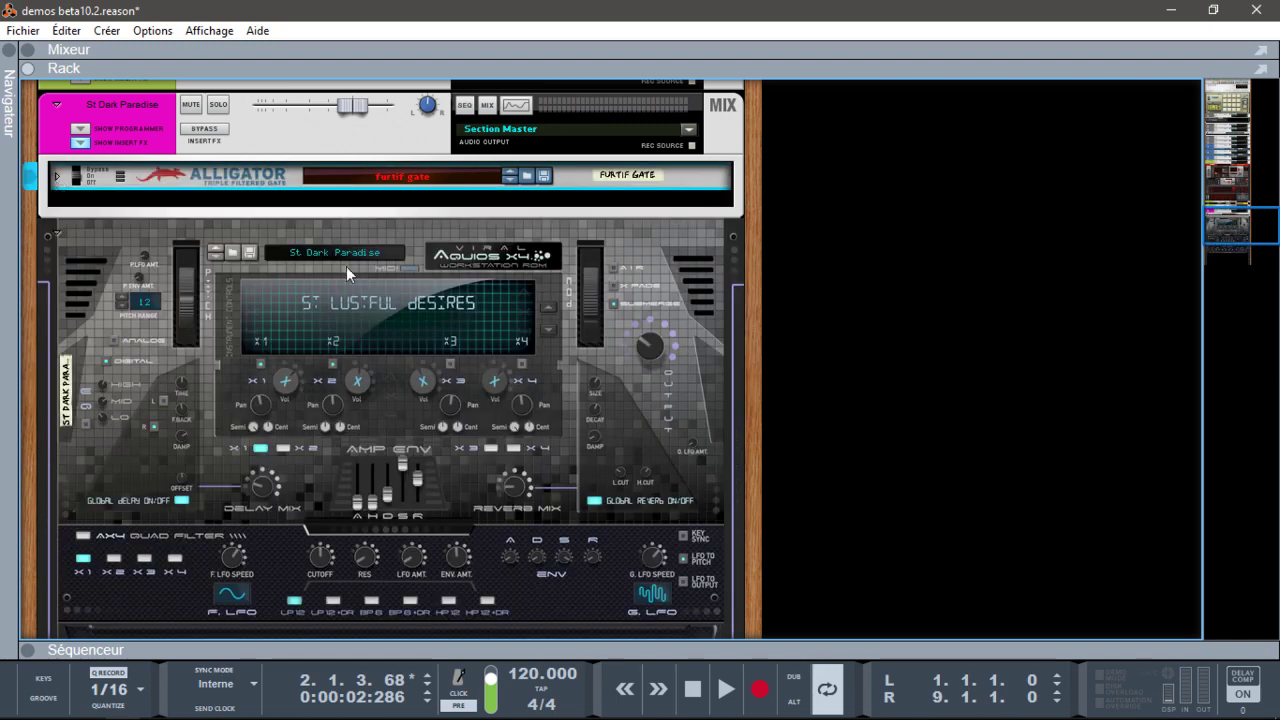
{"action": "left_click_drag", "start_coordinate": [1230, 235], "coordinate": [1126, 216]}
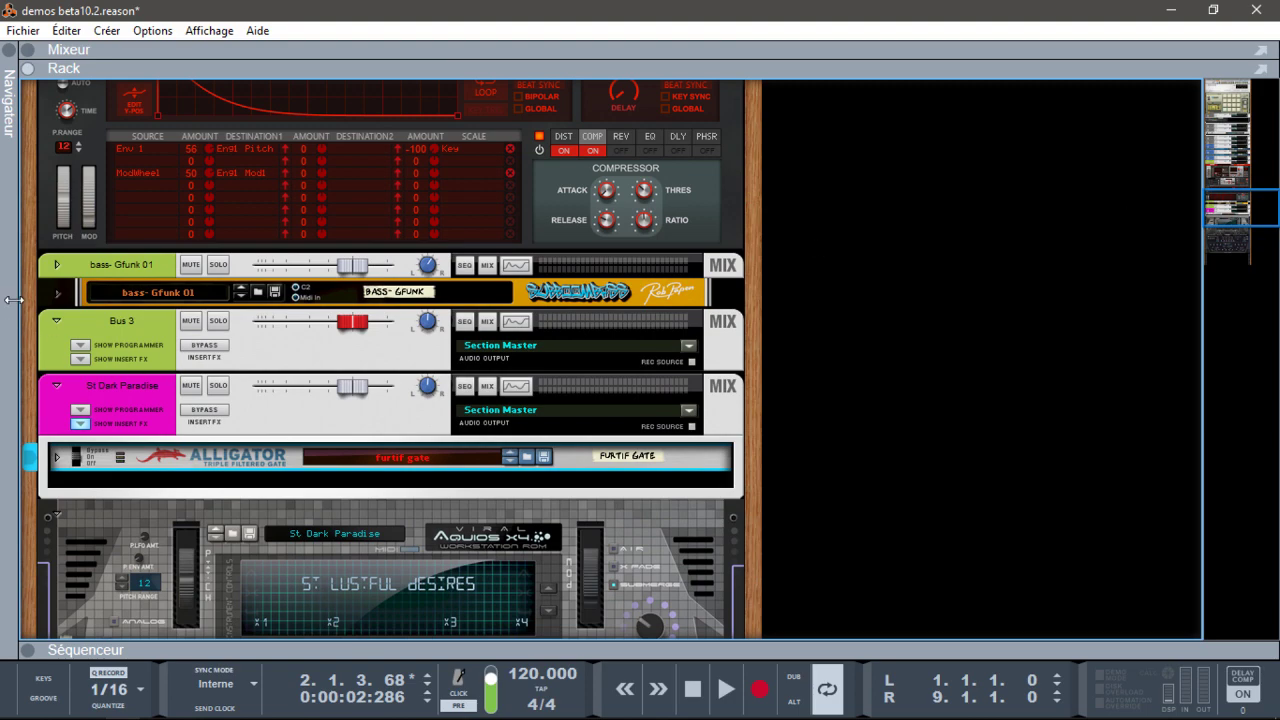
{"action": "left_click", "coordinate": [57, 293]}
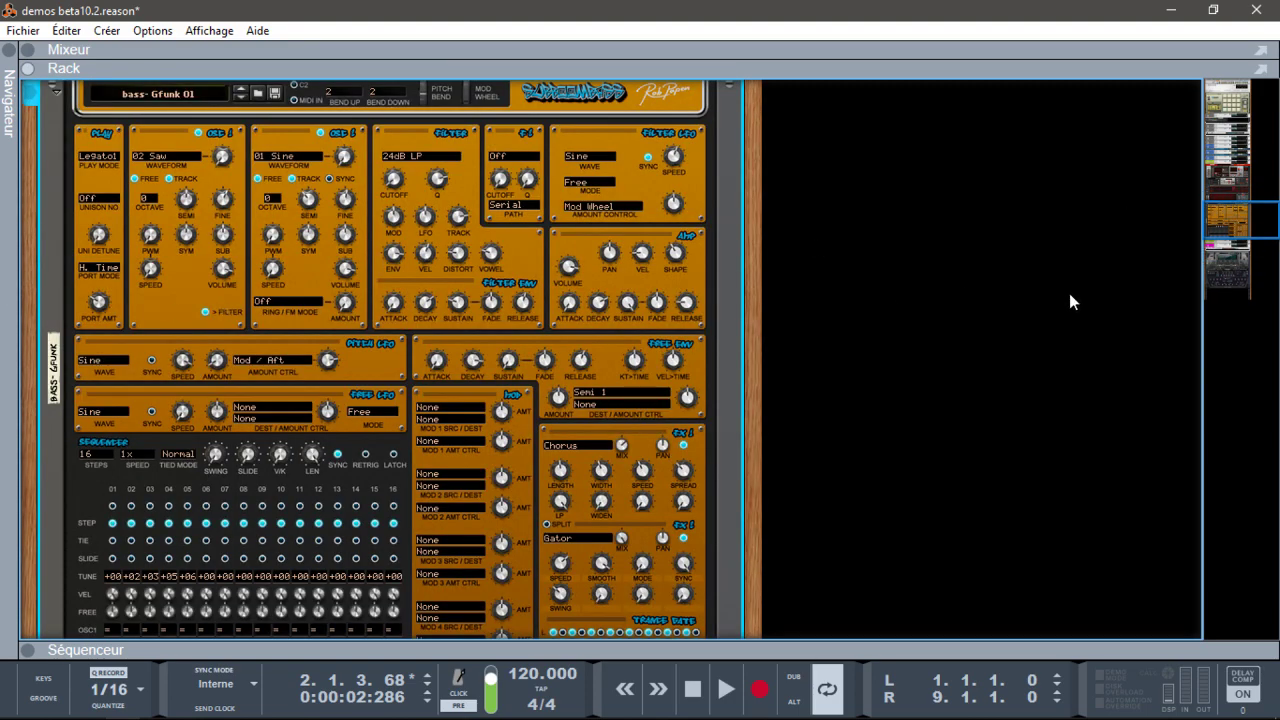
- Examine the rear cabling between the Kong outputs, Spider Audio splitter, mix channels and Master Section sidechain, then return to the rack's front
{"action": "left_click_drag", "start_coordinate": [1217, 234], "coordinate": [1182, 147]}
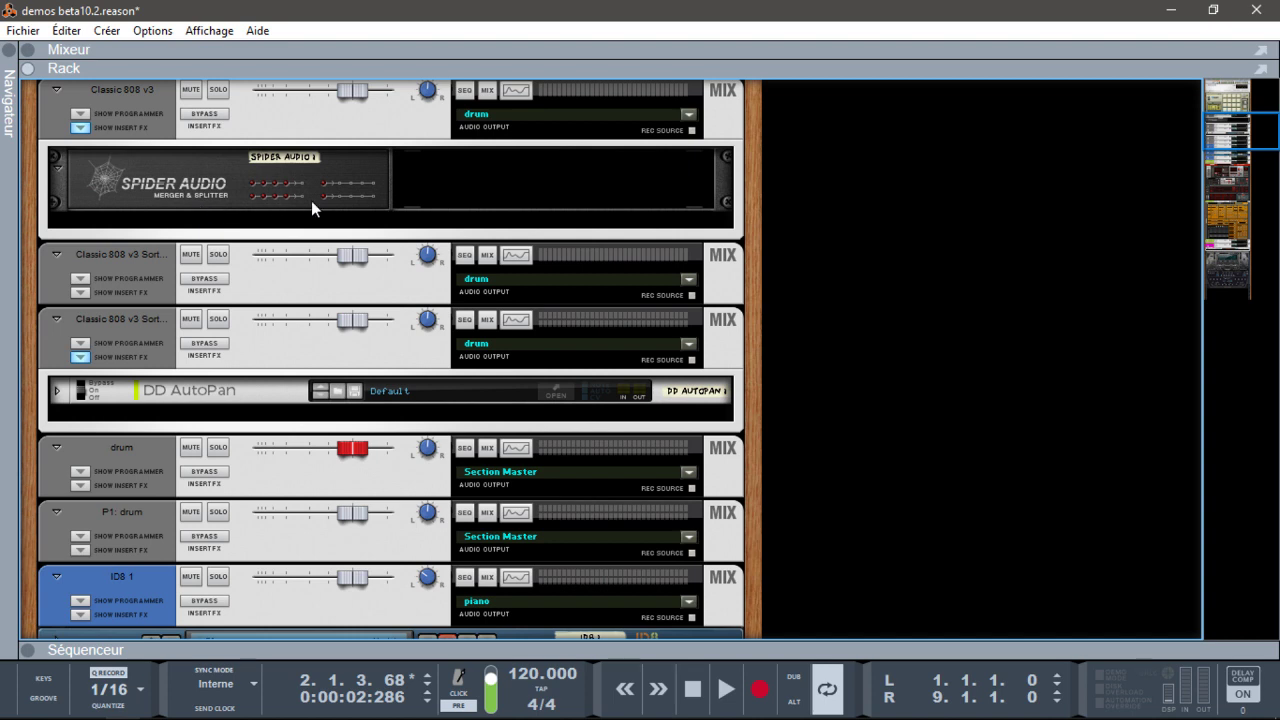
{"action": "key", "text": "Tab"}
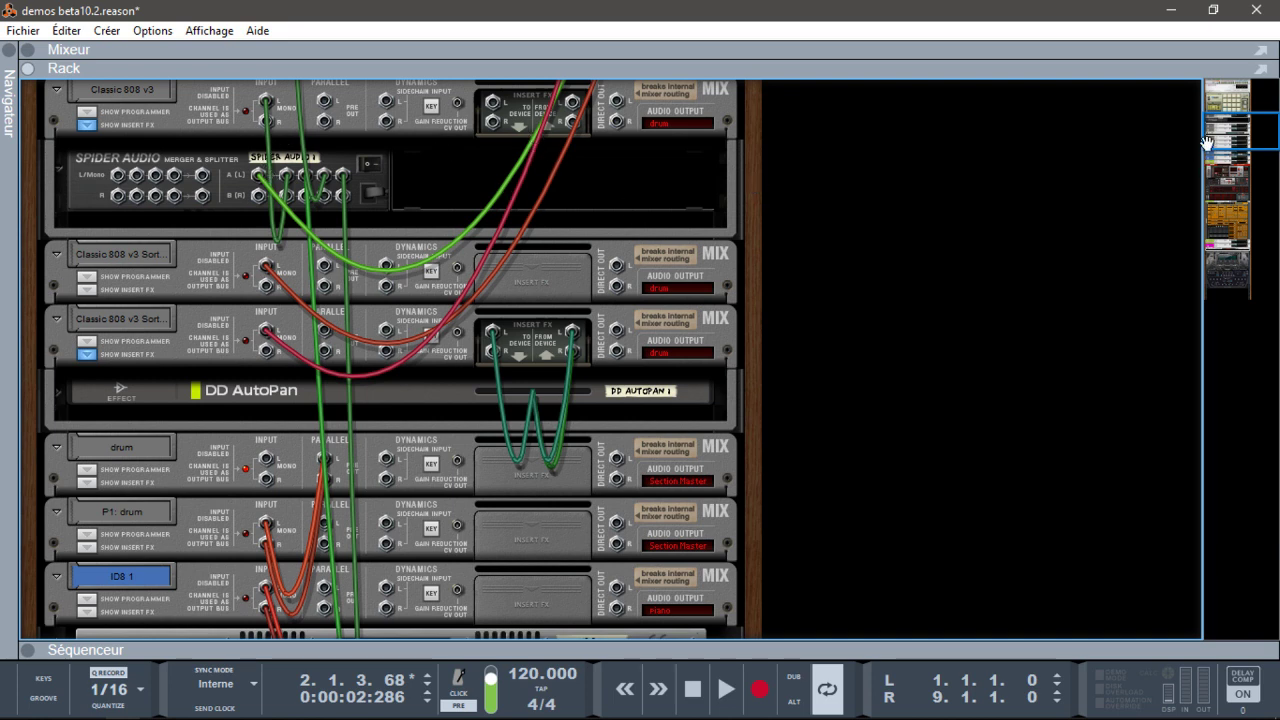
{"action": "left_click_drag", "start_coordinate": [1207, 142], "coordinate": [1207, 129]}
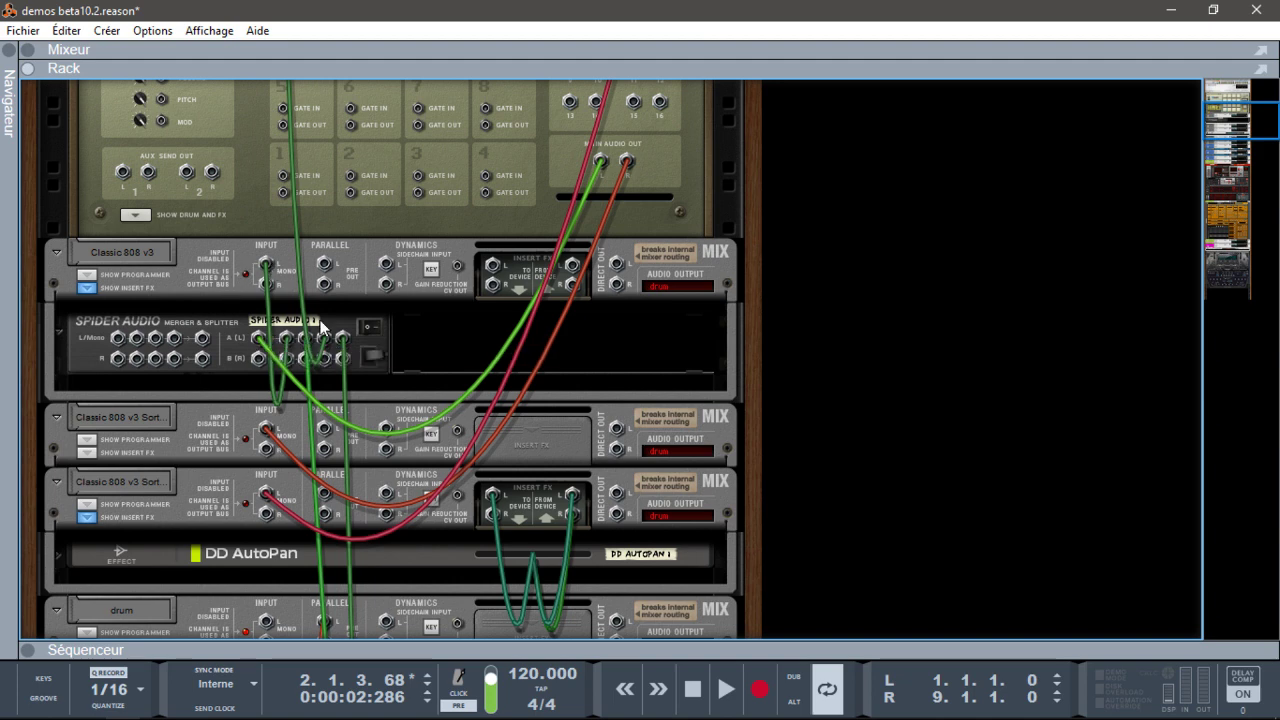
{"action": "left_click_drag", "start_coordinate": [1236, 120], "coordinate": [1224, 89]}
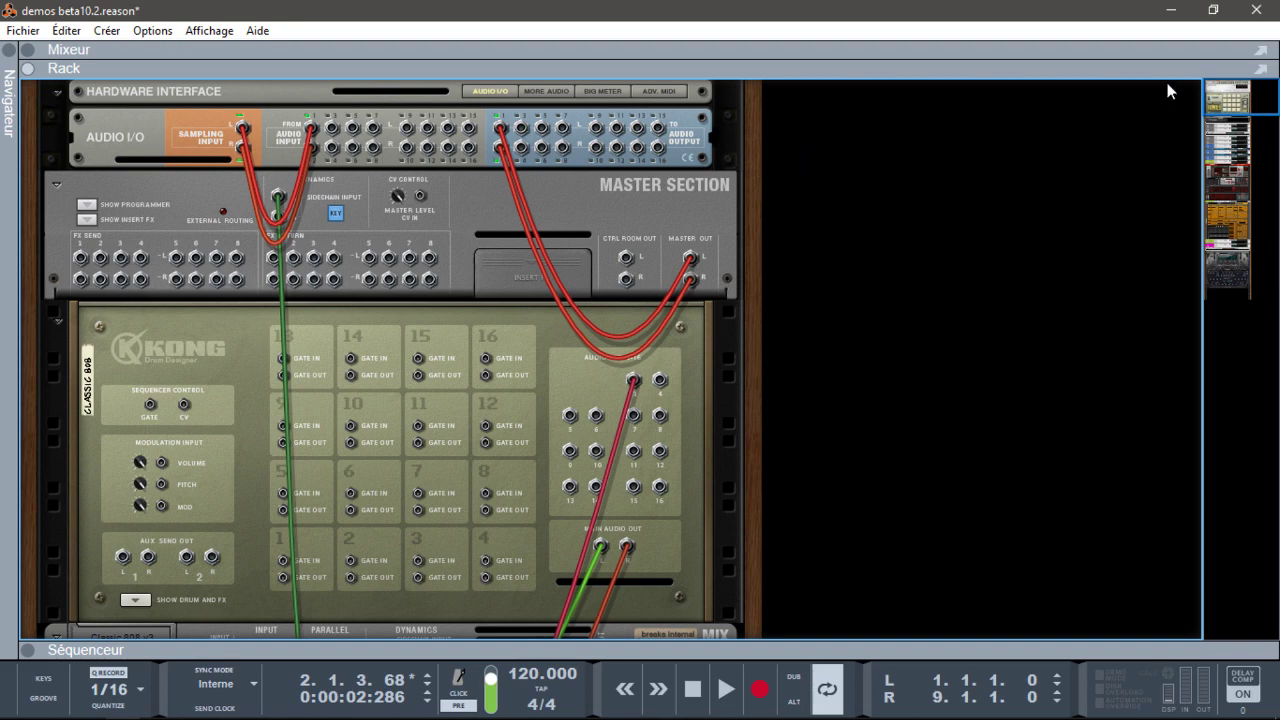
{"action": "left_click_drag", "start_coordinate": [1231, 97], "coordinate": [1246, 157]}
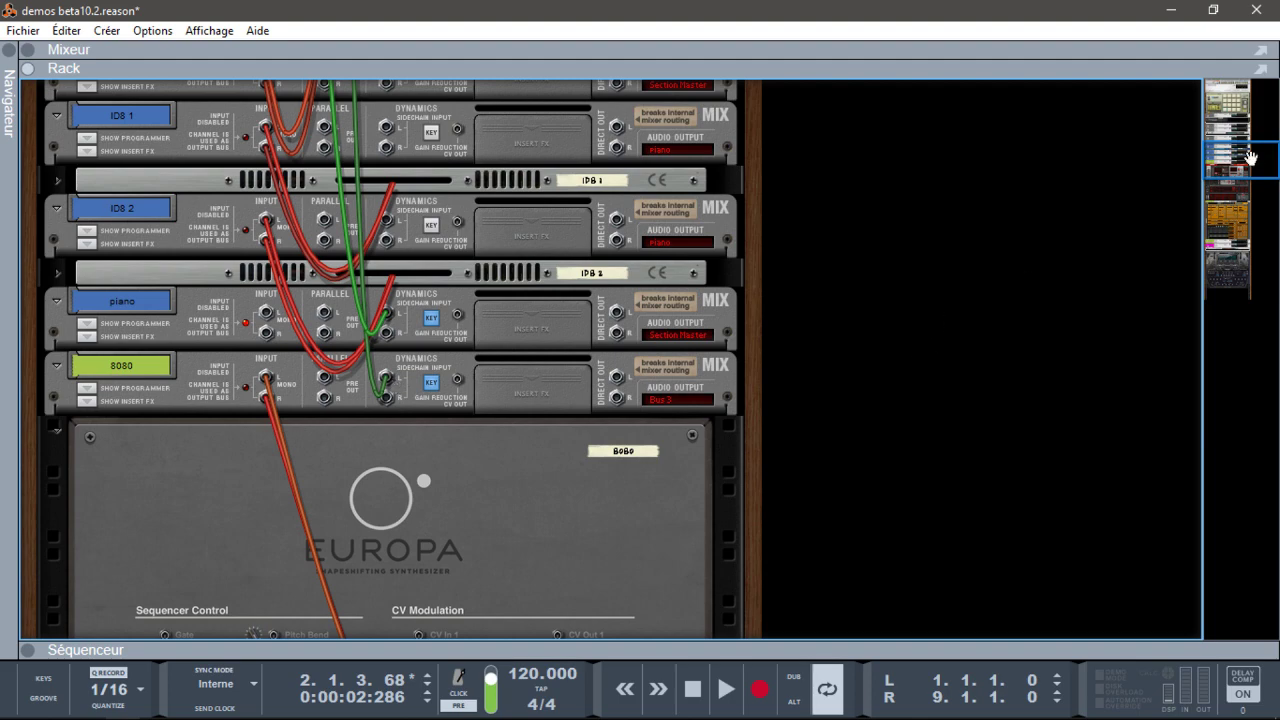
{"action": "left_click_drag", "start_coordinate": [1250, 157], "coordinate": [1217, 77]}
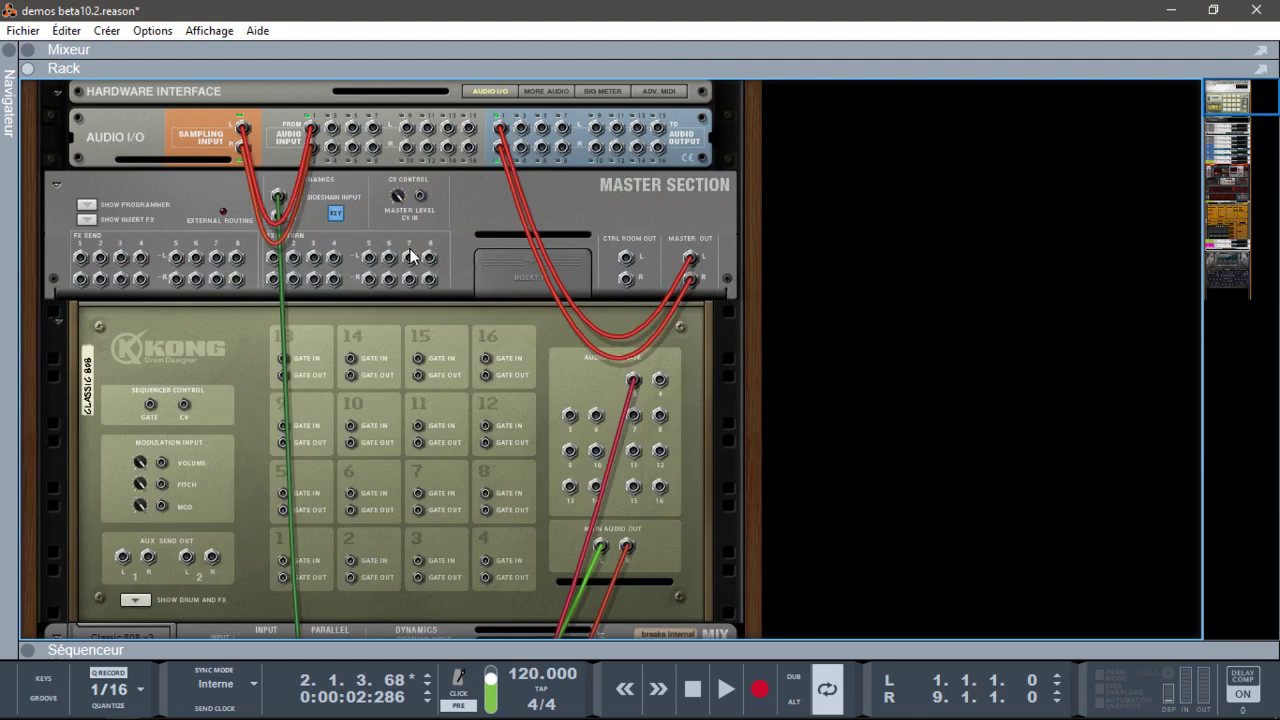
{"action": "left_click_drag", "start_coordinate": [1228, 99], "coordinate": [1231, 118]}
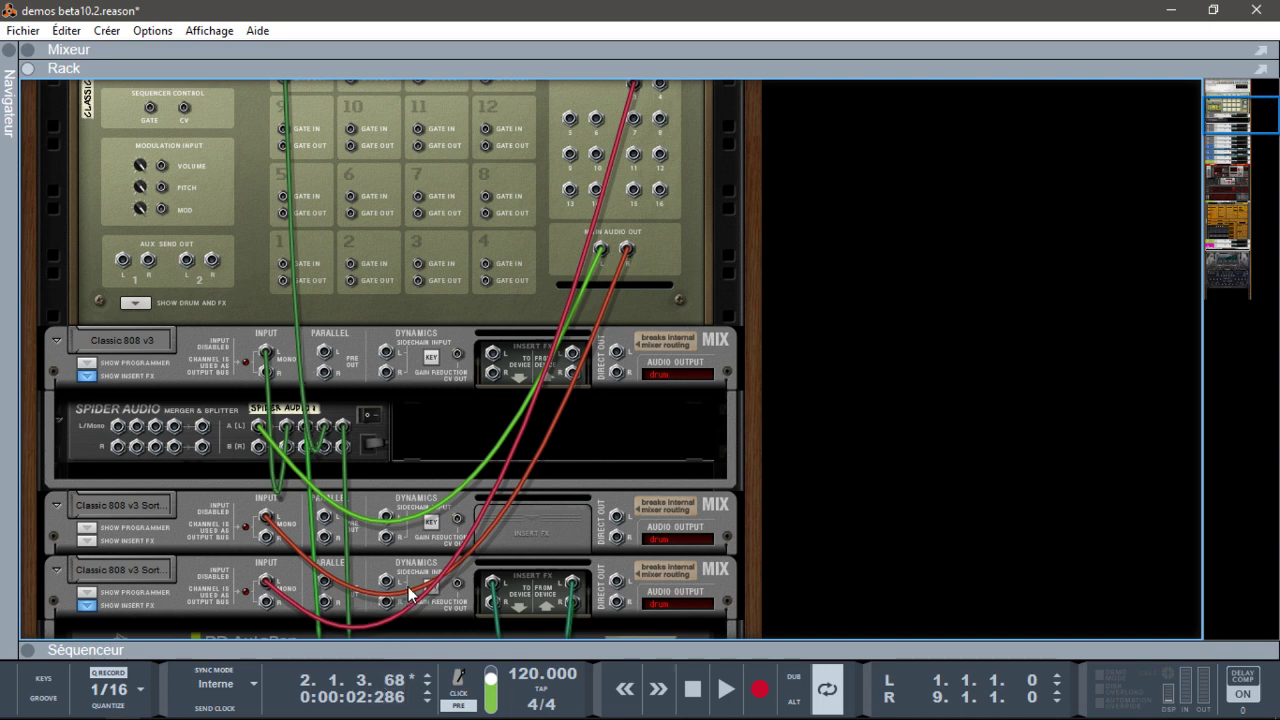
{"action": "left_click", "coordinate": [386, 357]}
{"action": "left_click_drag", "start_coordinate": [386, 357], "coordinate": [386, 358]}
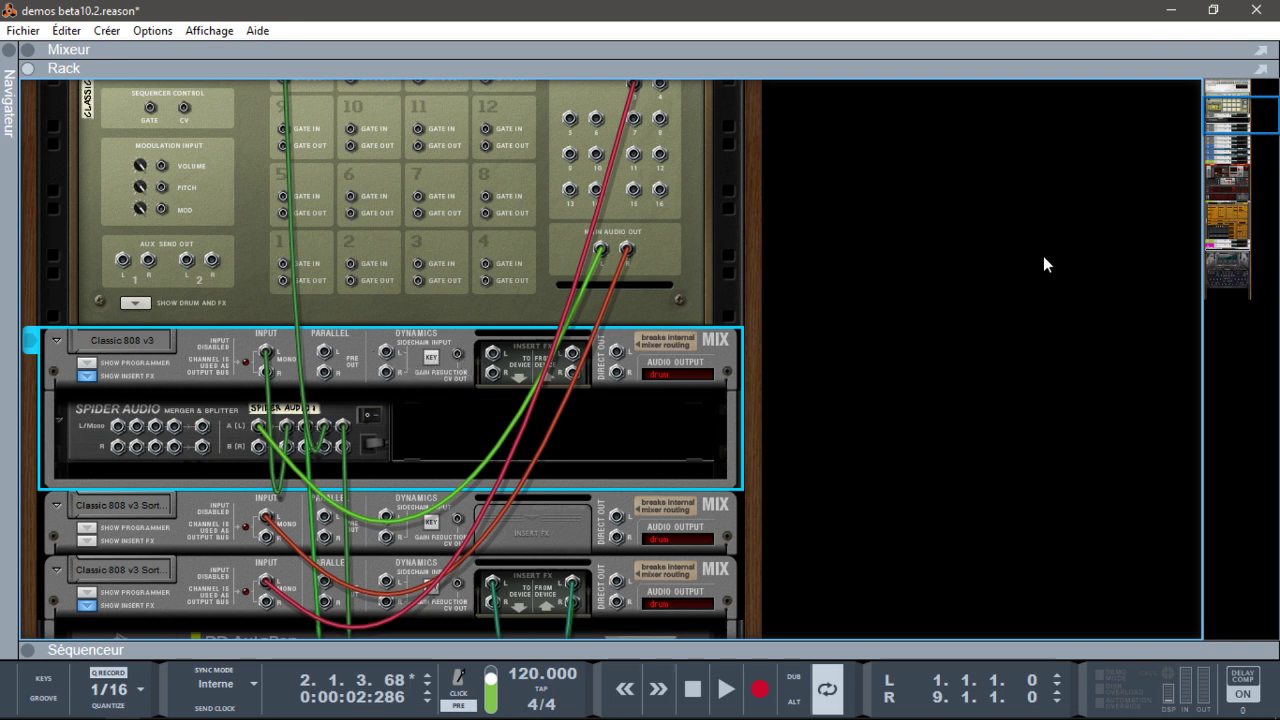
{"action": "key", "text": "Tab"}
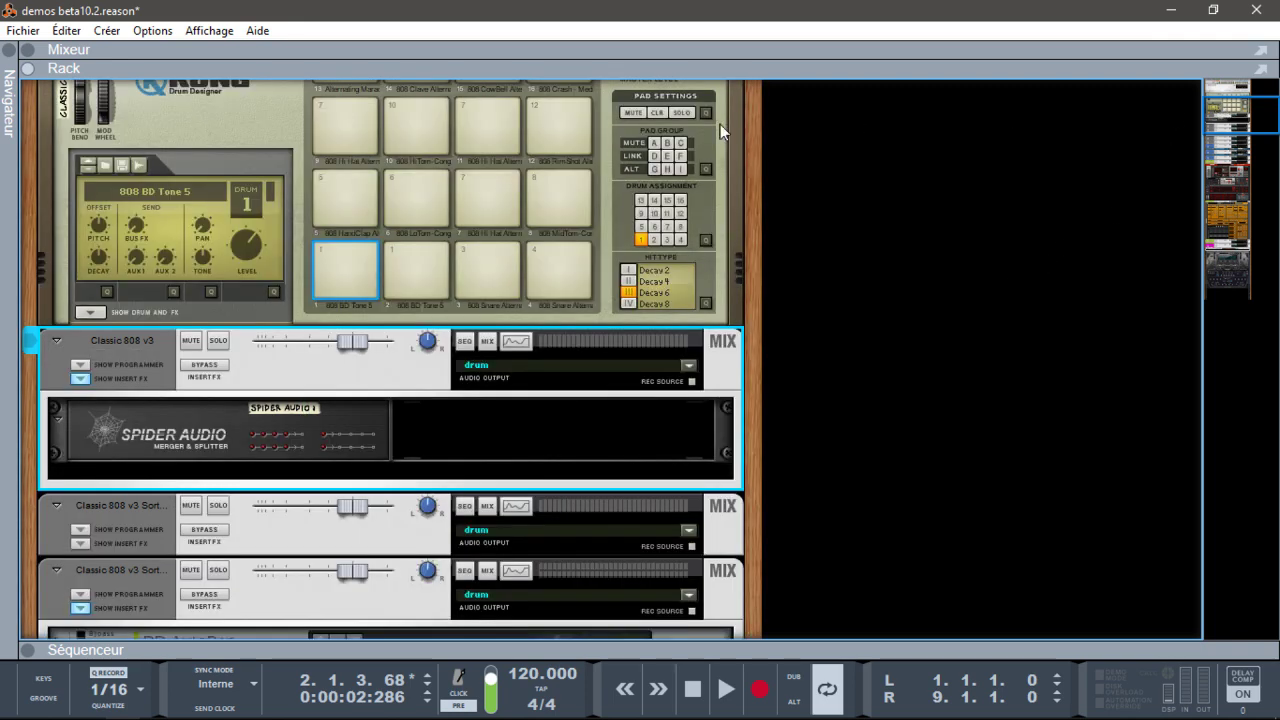
- Show only the mixer and hide its dynamics, EQ, inserts and effect sends sections
{"action": "left_click", "coordinate": [31, 68]}
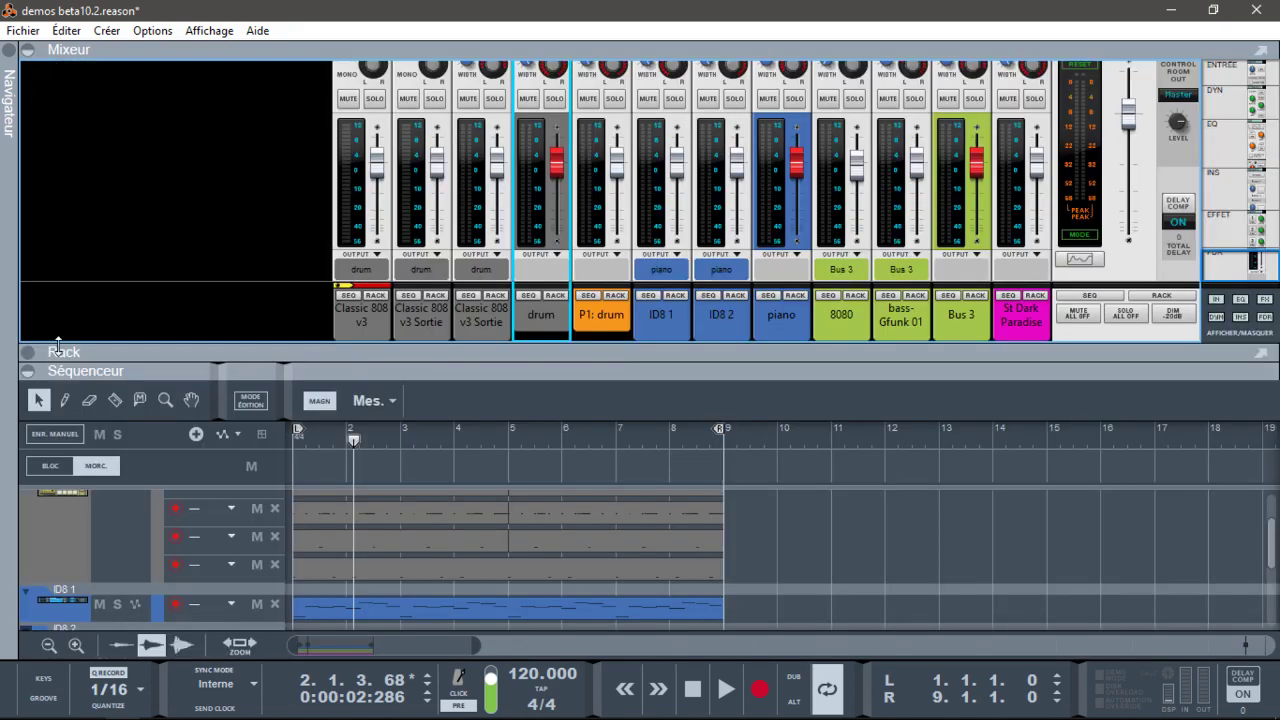
{"action": "left_click", "coordinate": [30, 374]}
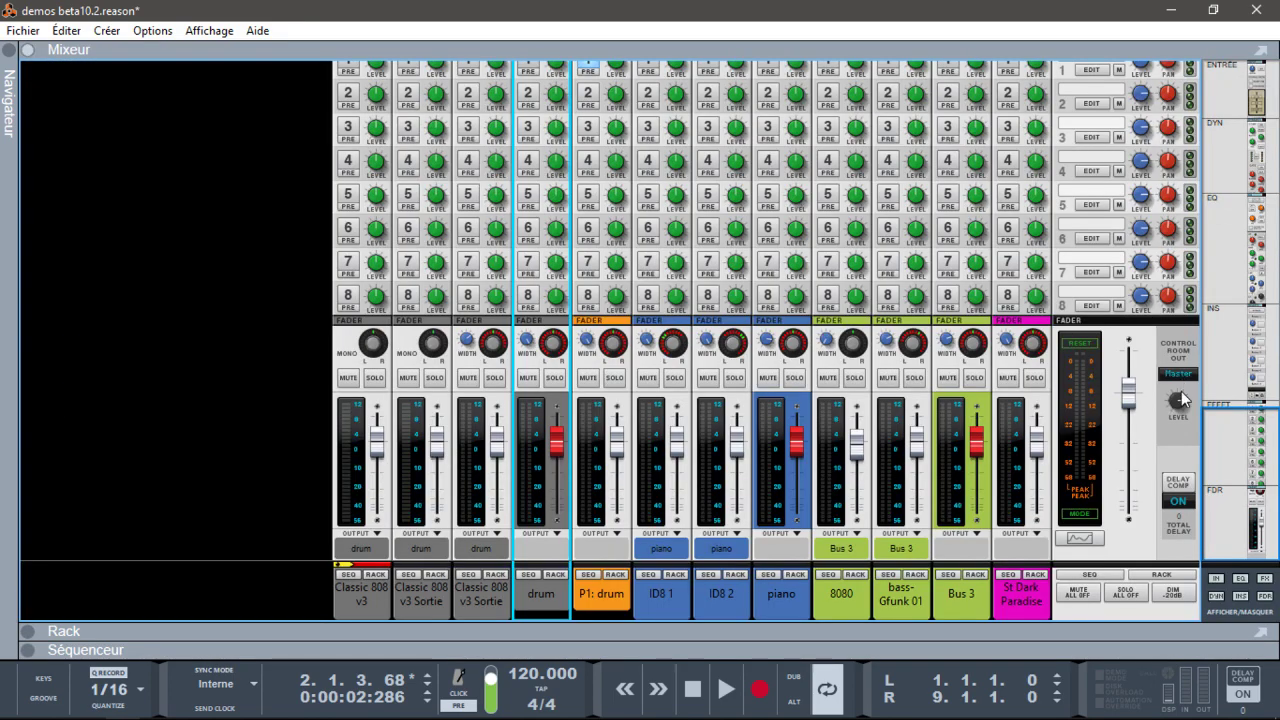
{"action": "mouse_move", "coordinate": [1250, 500]}
{"action": "left_mouse_down"}
{"action": "mouse_move", "coordinate": [1243, 203]}
{"action": "mouse_move", "coordinate": [1227, 119]}
{"action": "mouse_move", "coordinate": [1217, 412]}
{"action": "mouse_move", "coordinate": [1229, 500]}
{"action": "left_mouse_up"}
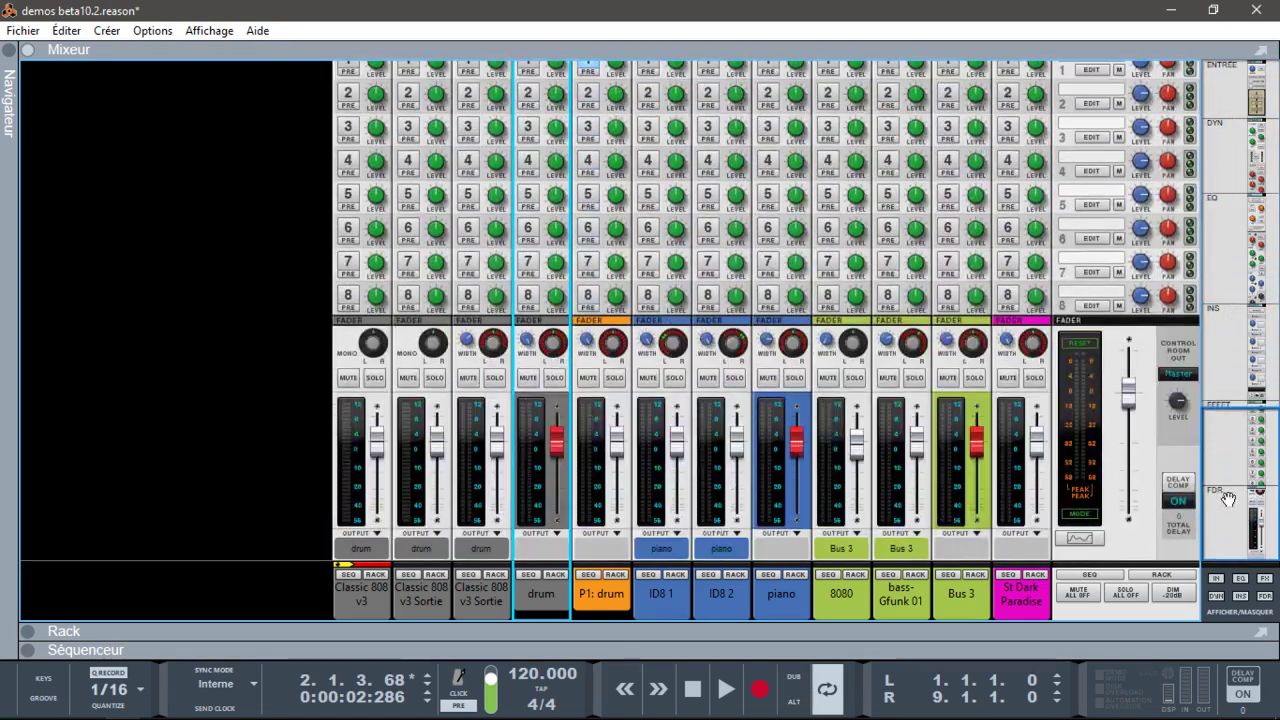
{"action": "left_click", "coordinate": [1217, 596]}
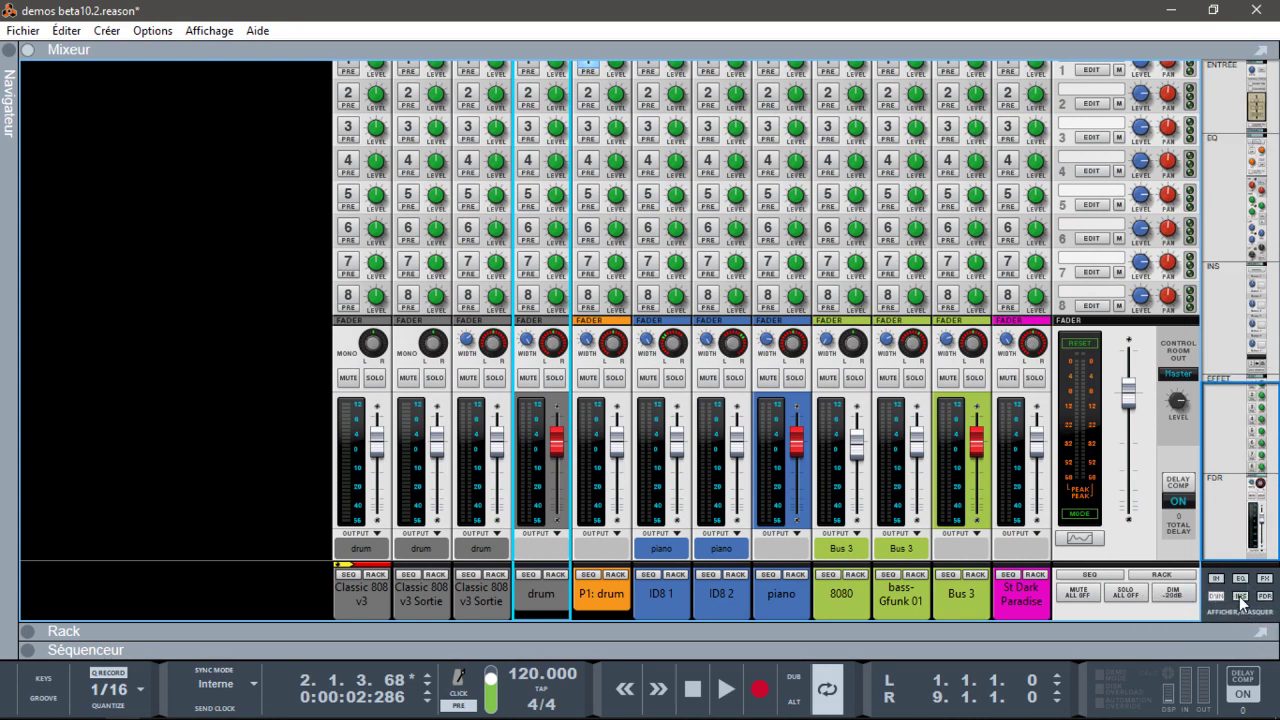
{"action": "left_click", "coordinate": [1241, 597]}
{"action": "left_click", "coordinate": [1265, 579]}
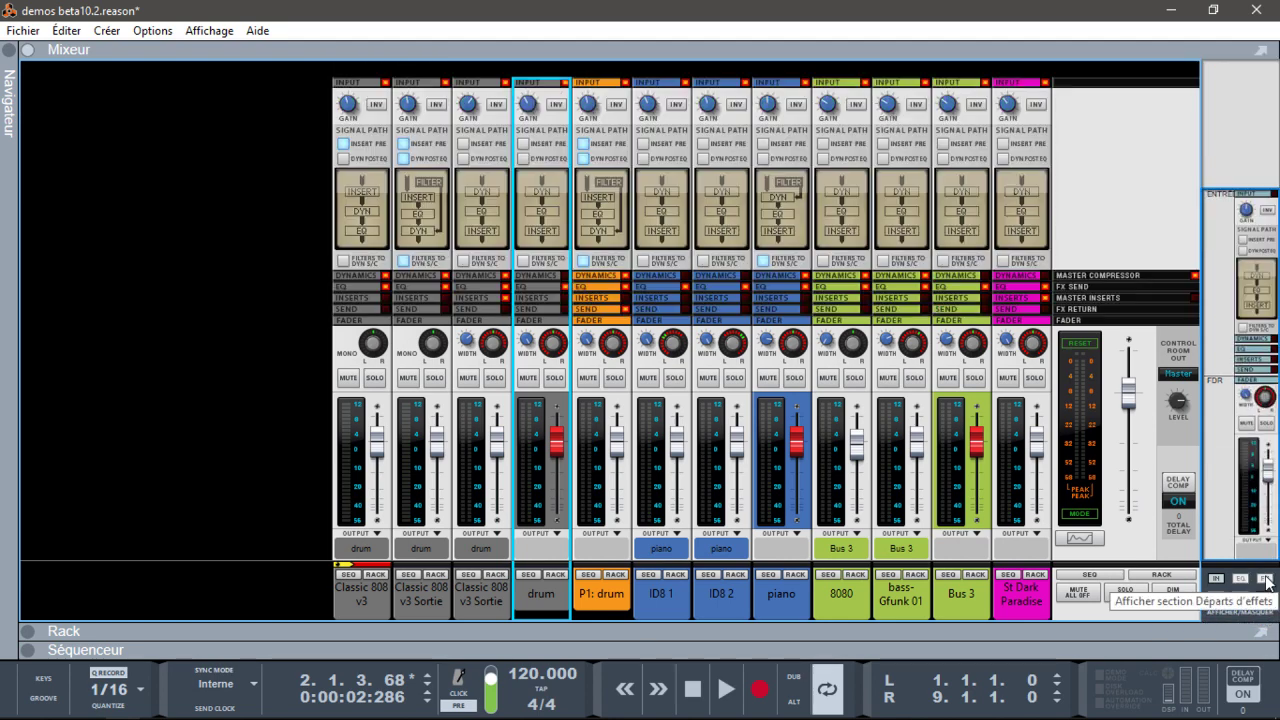
- Hide the mixer's fader and input sections as well, and show both again
{"action": "left_click", "coordinate": [1265, 597]}
{"action": "left_click", "coordinate": [1215, 580]}
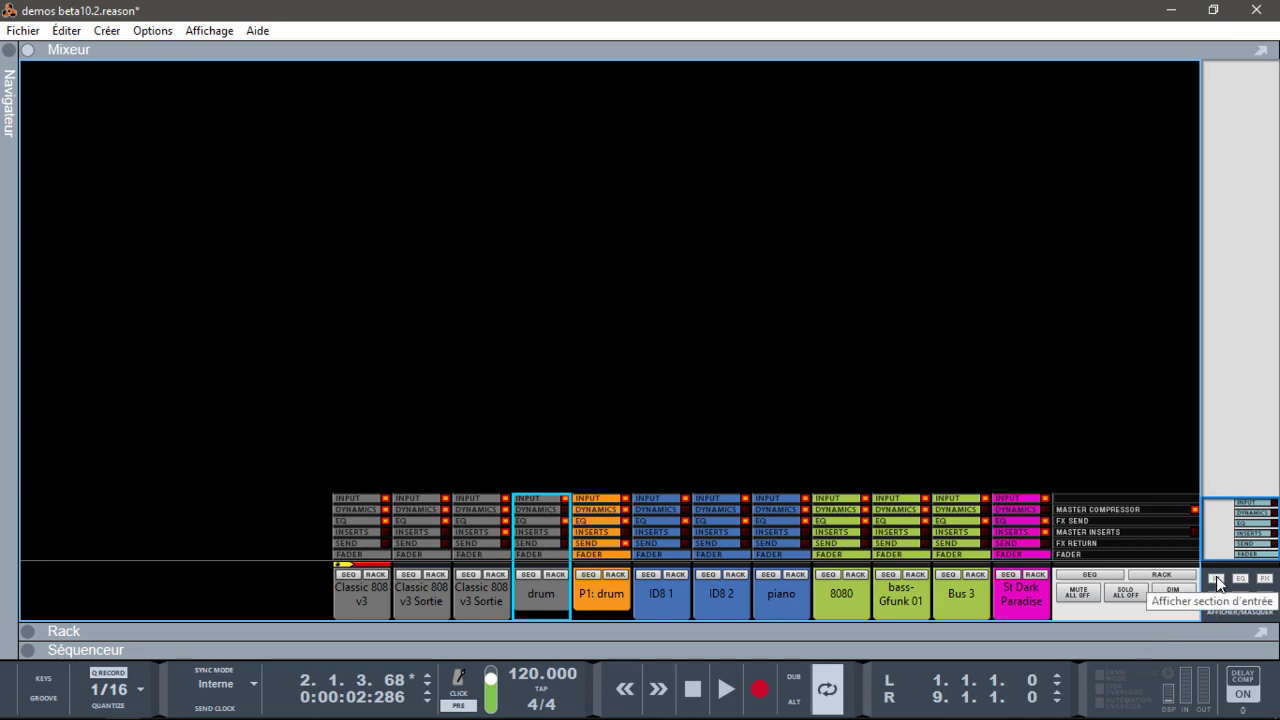
{"action": "left_click", "coordinate": [1263, 597]}
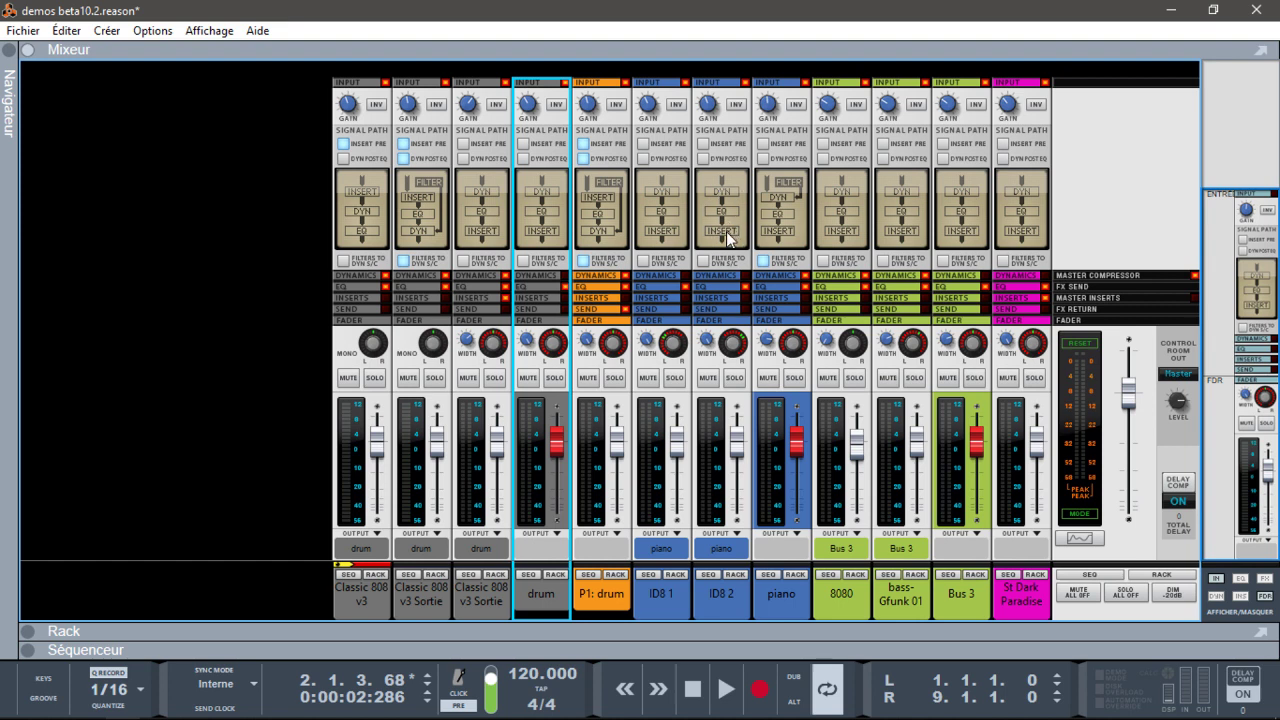
- Enable Insert Pre and Dyn Post EQ on the ID8 2 channel, and switch Filters to Dyn S/C on and off again
{"action": "left_click", "coordinate": [702, 143]}
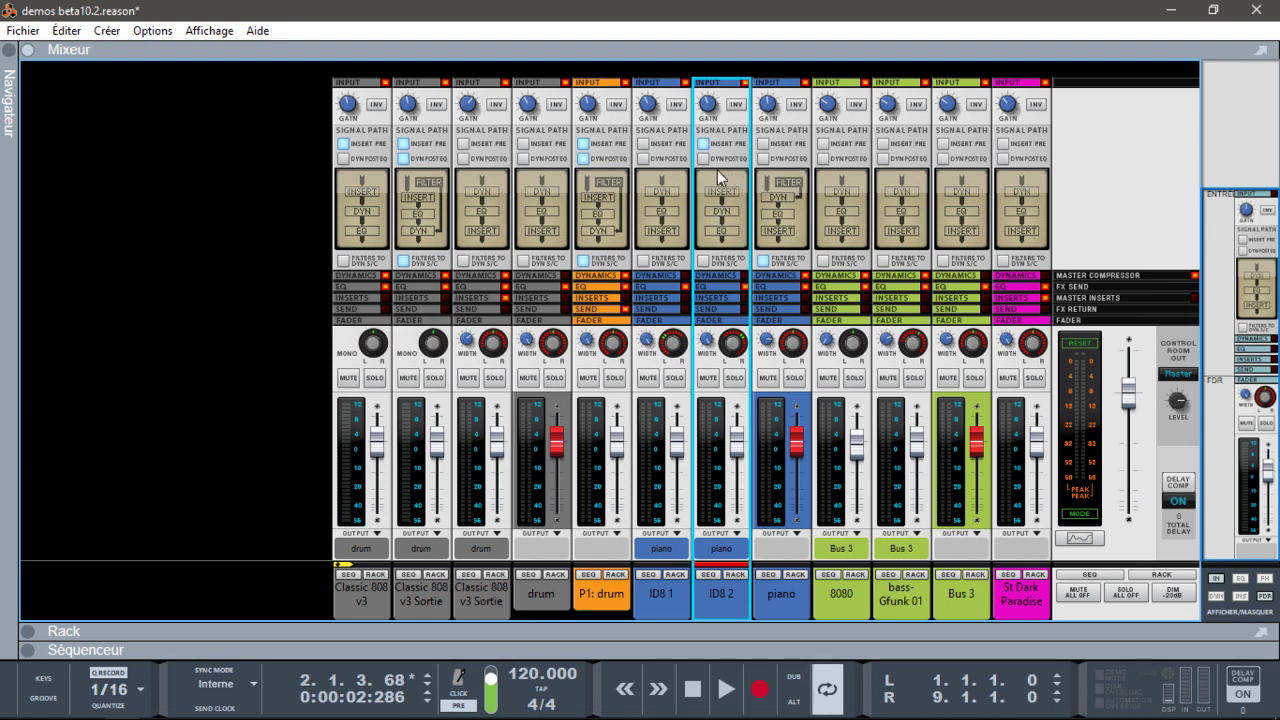
{"action": "left_click", "coordinate": [713, 190]}
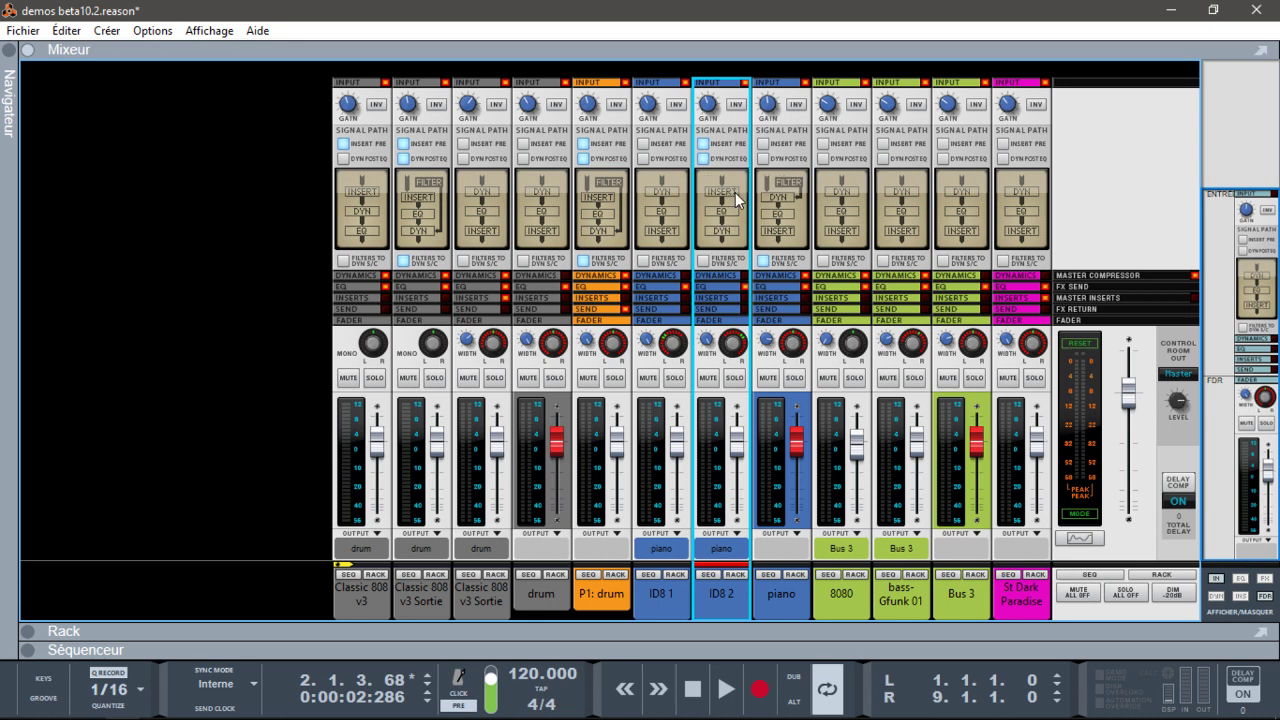
{"action": "left_click", "coordinate": [704, 261]}
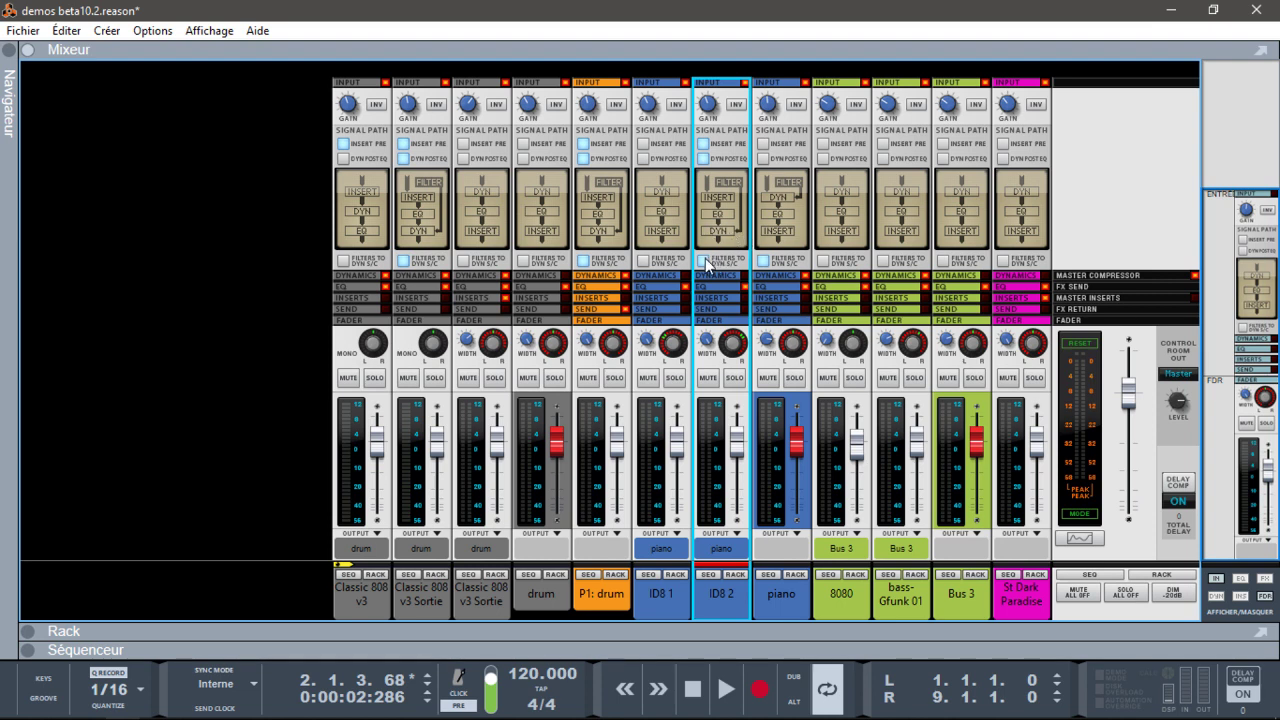
{"action": "left_click", "coordinate": [733, 236]}
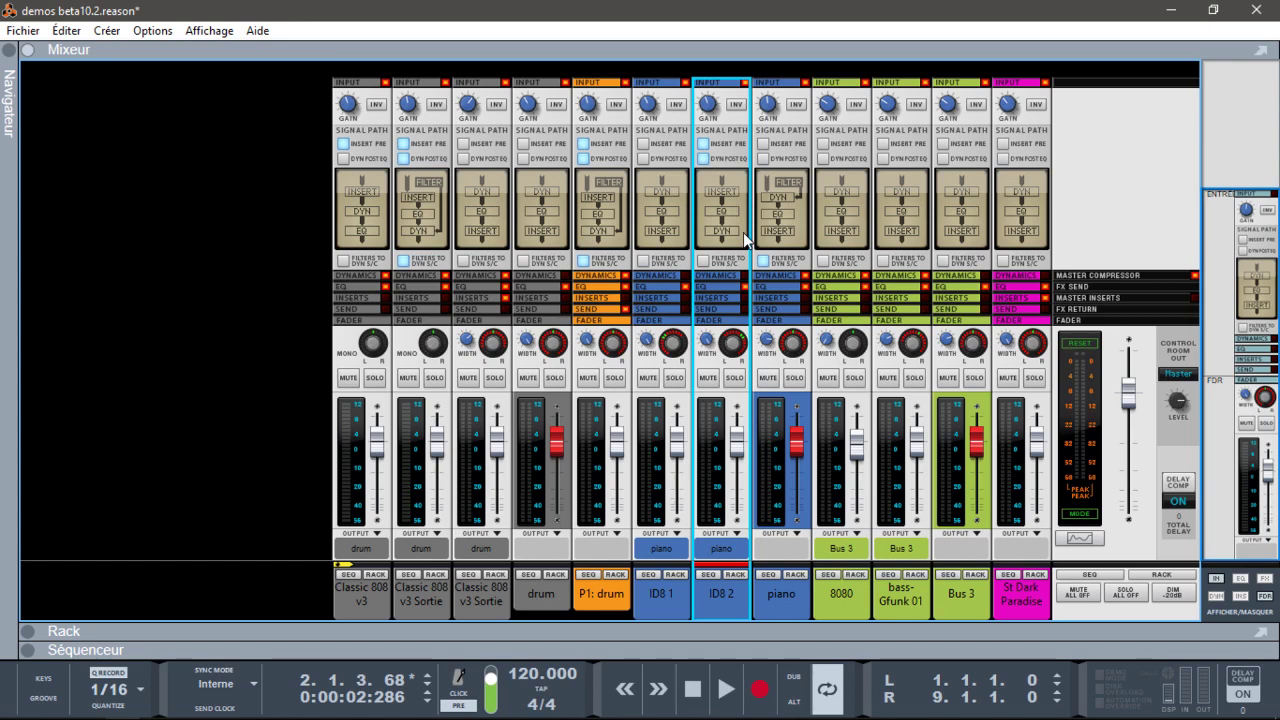
- Compare the ID8 2 channel's curve in the Spectrum EQ window with Filters to Dyn S/C on and off
{"action": "key", "text": "F2"}
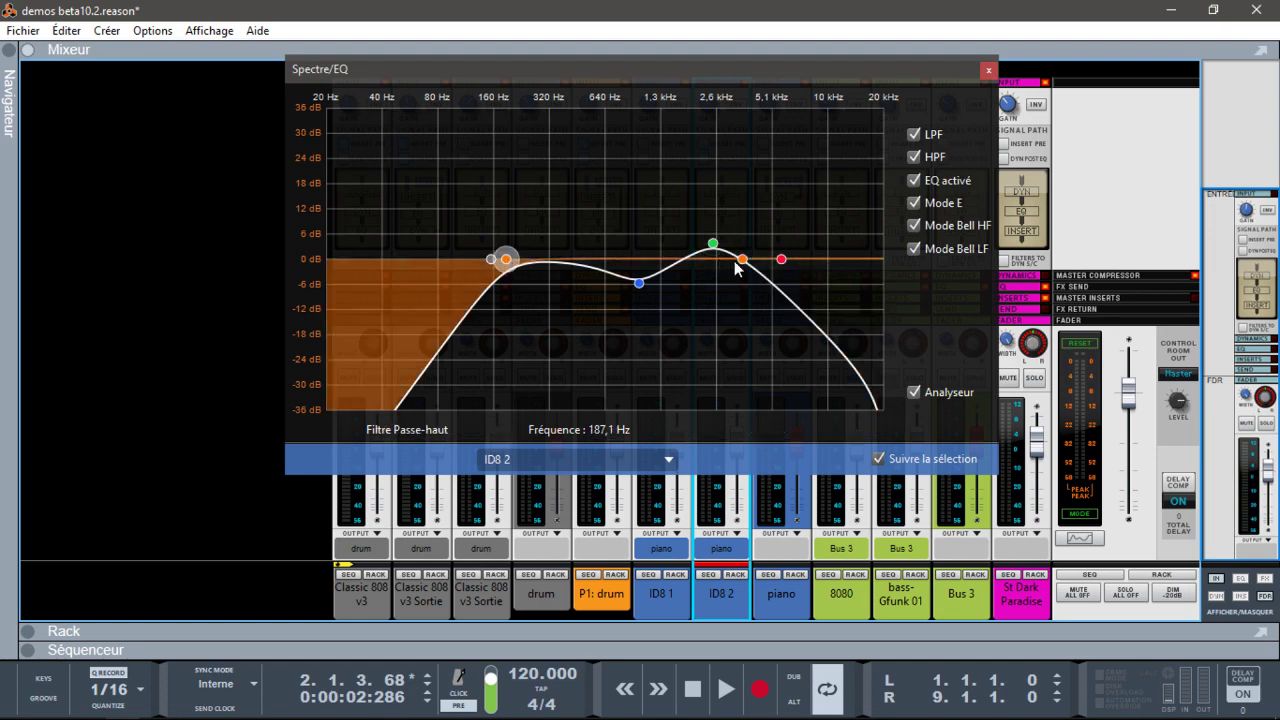
{"action": "left_click", "coordinate": [989, 69]}
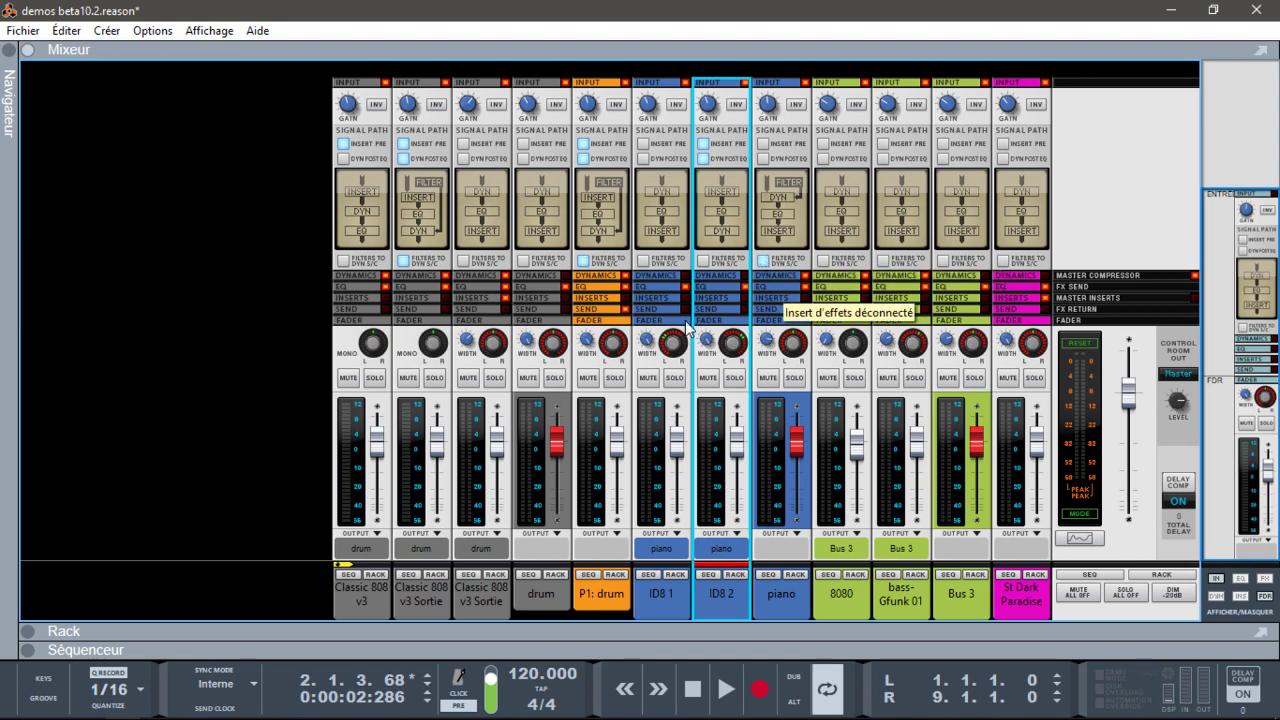
{"action": "left_click", "coordinate": [706, 262]}
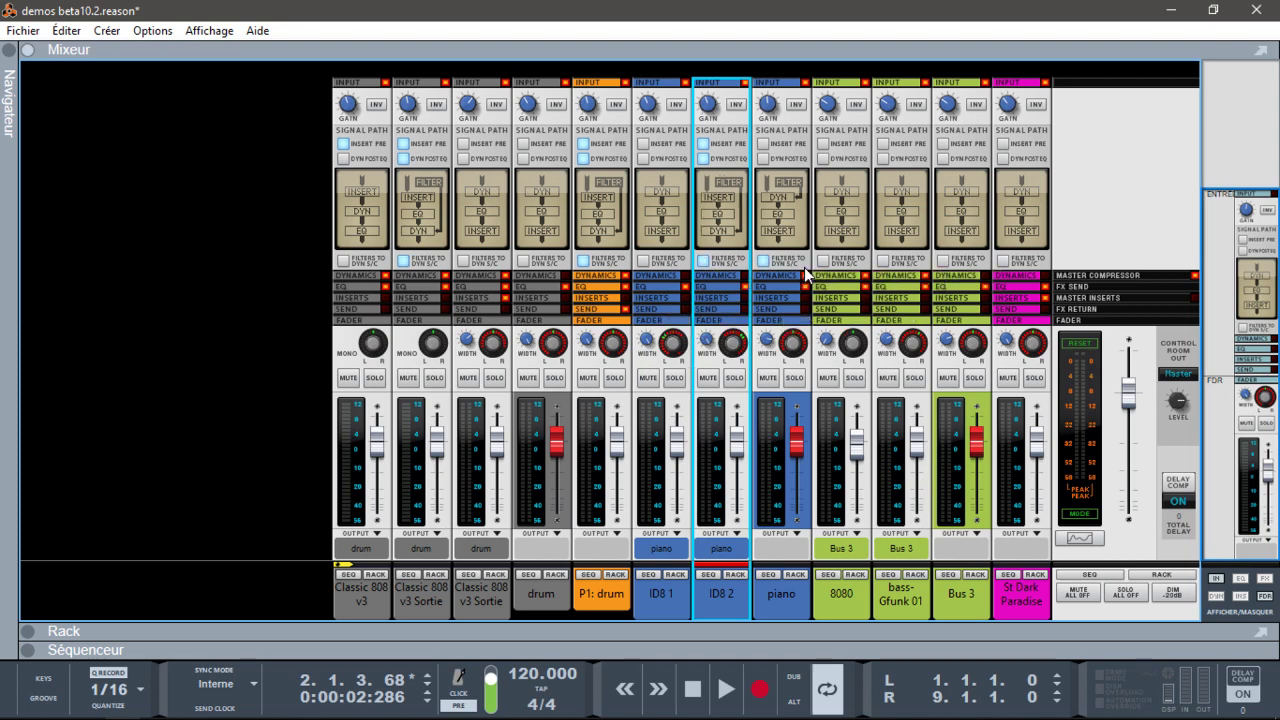
{"action": "key", "text": "F2"}
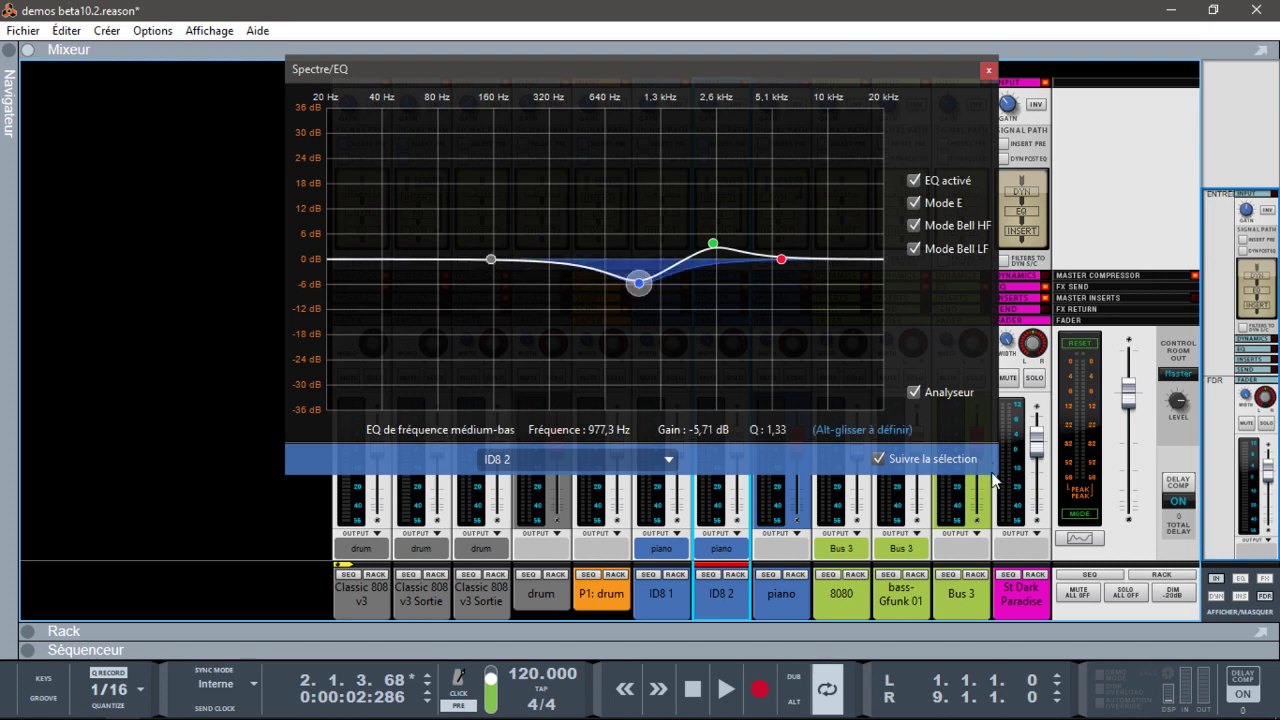
{"action": "left_click_drag", "start_coordinate": [995, 472], "coordinate": [716, 326]}
{"action": "left_click_drag", "start_coordinate": [730, 72], "coordinate": [473, 22]}
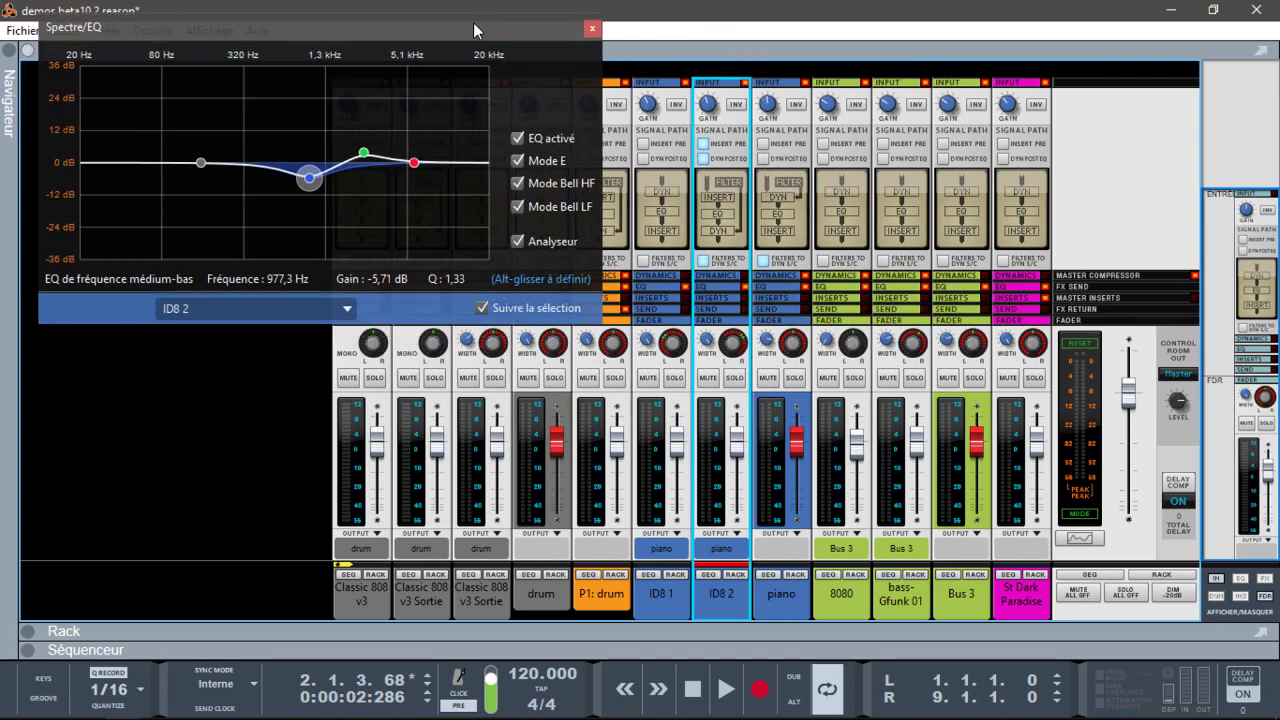
{"action": "left_click", "coordinate": [705, 261]}
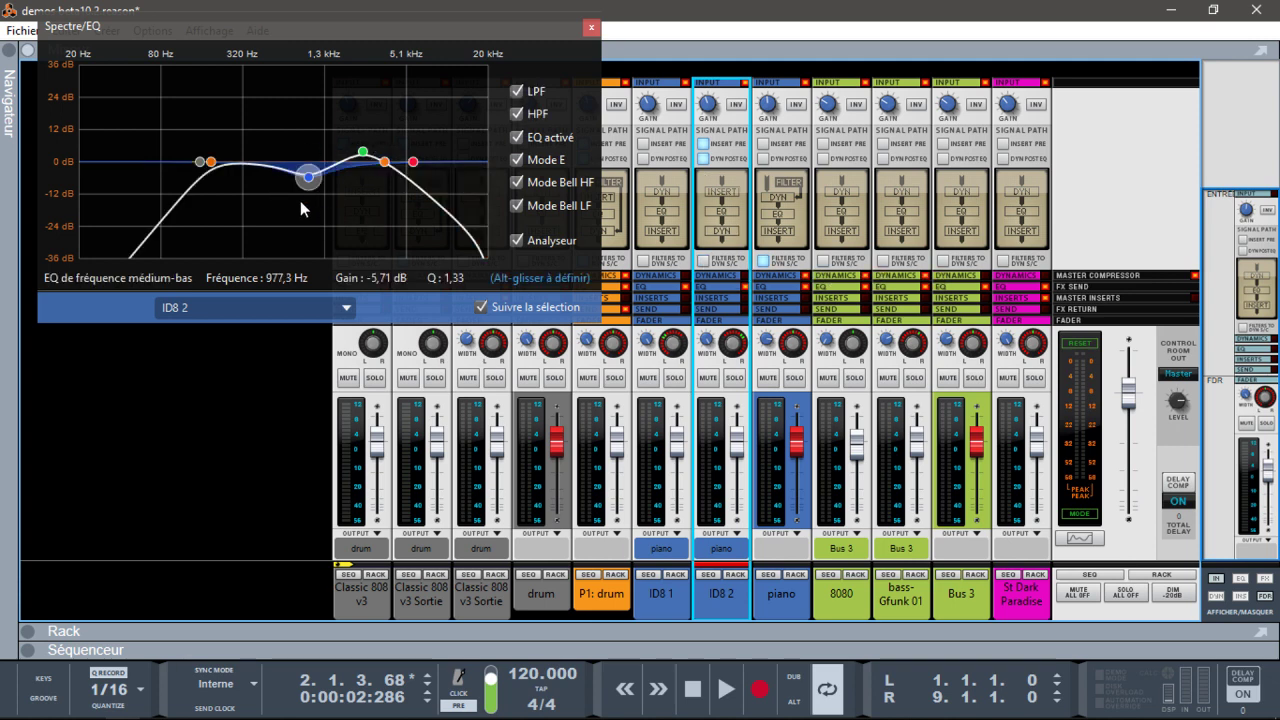
- Disable Filters to Dyn S/C on the piano channel and close the Spectrum EQ window
{"action": "left_click", "coordinate": [768, 262]}
{"action": "left_click", "coordinate": [591, 28]}
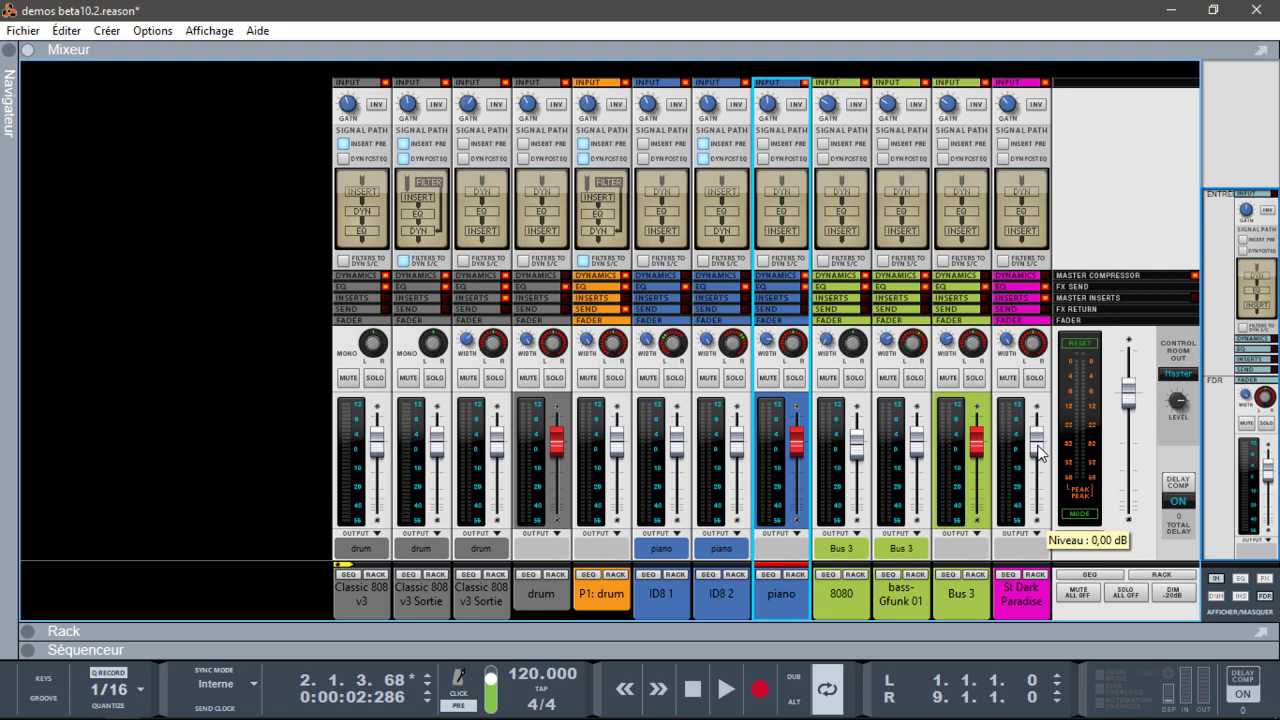
- Solo the Classic 808 v3 channel and play the song from the beginning
{"action": "key", "text": "space"}
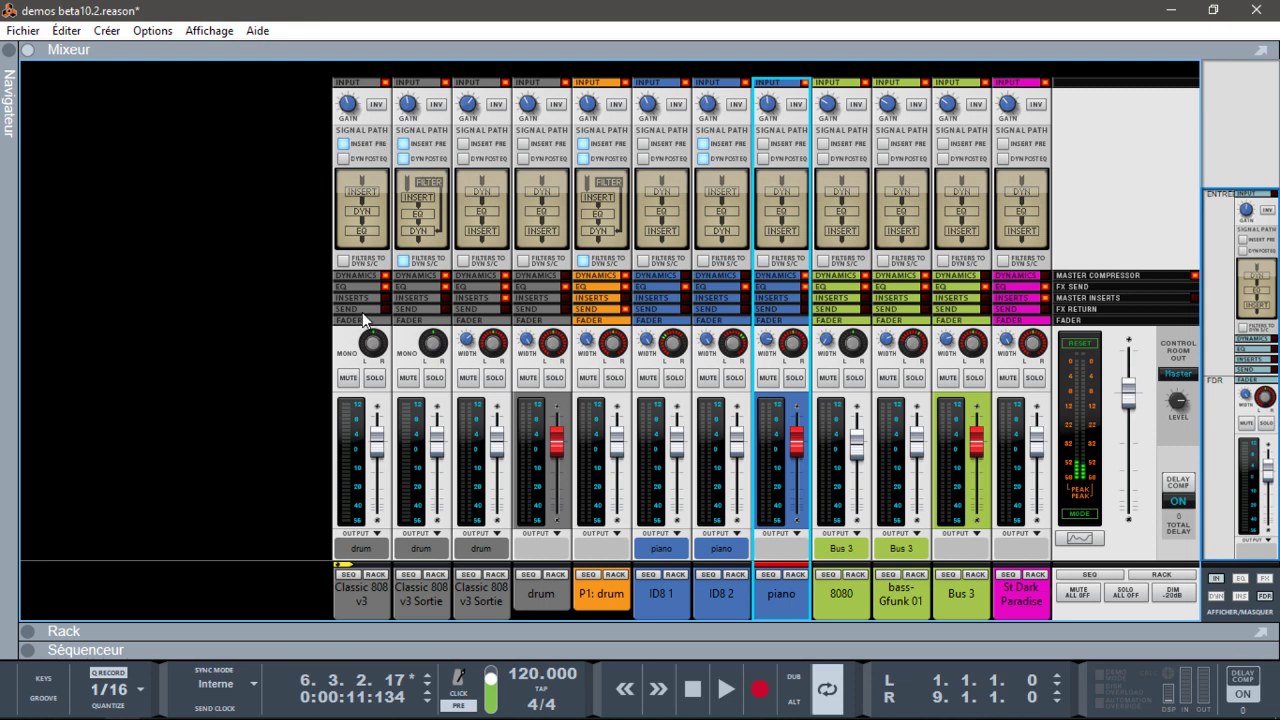
{"action": "left_click", "coordinate": [374, 378]}
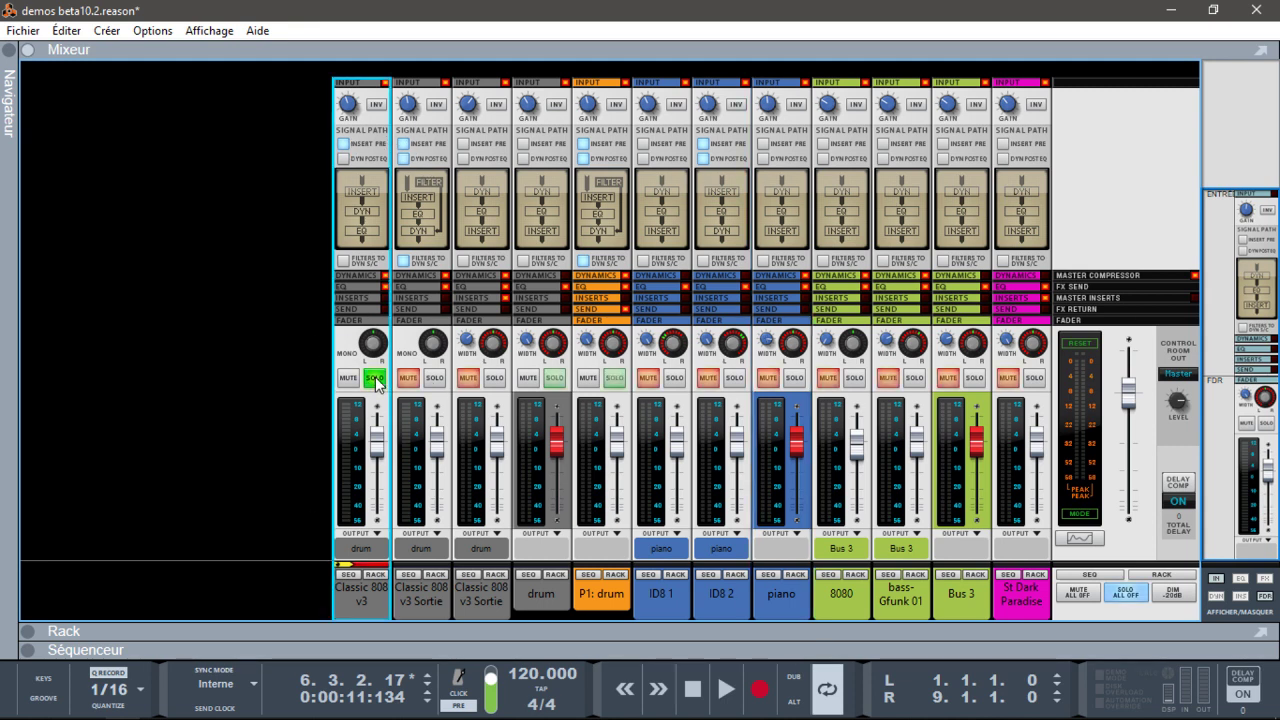
{"action": "key", "text": "KP_0"}
{"action": "key", "text": "space"}
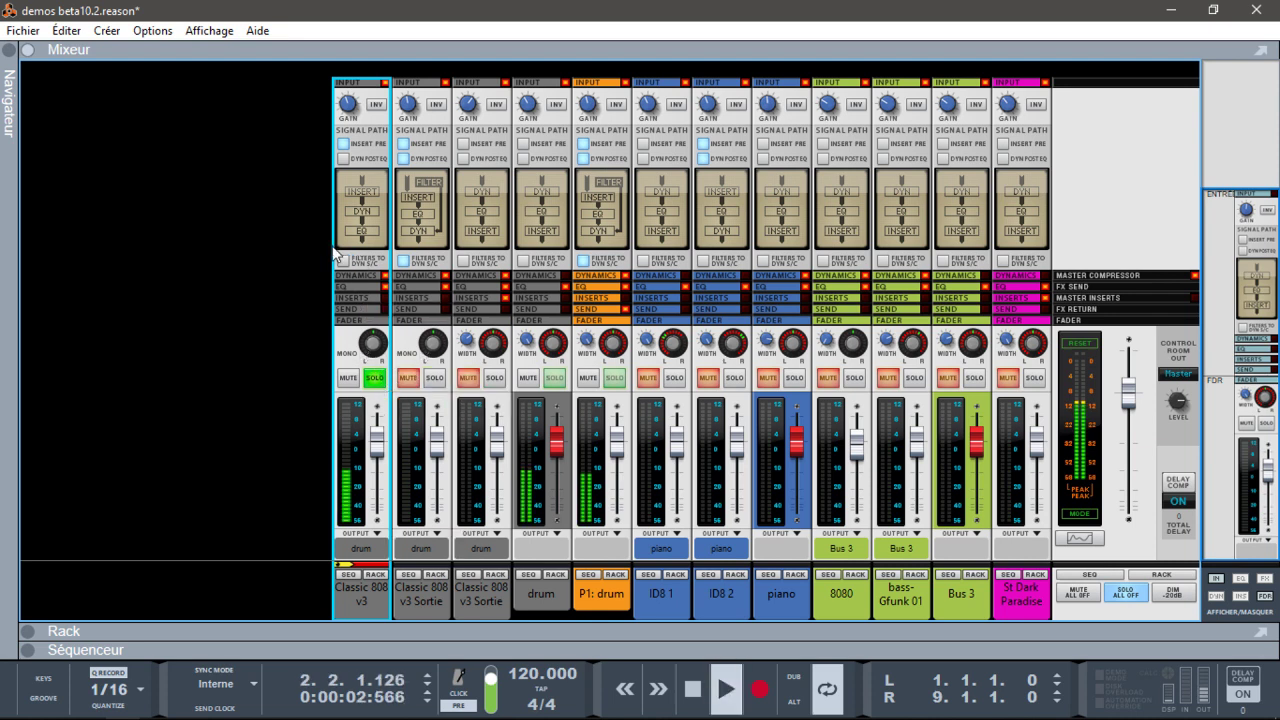
- Disable Insert Pre on the Classic 808 v3 channel, compare Filters to Dyn S/C on and off during playback, and stop
{"action": "left_click", "coordinate": [344, 146]}
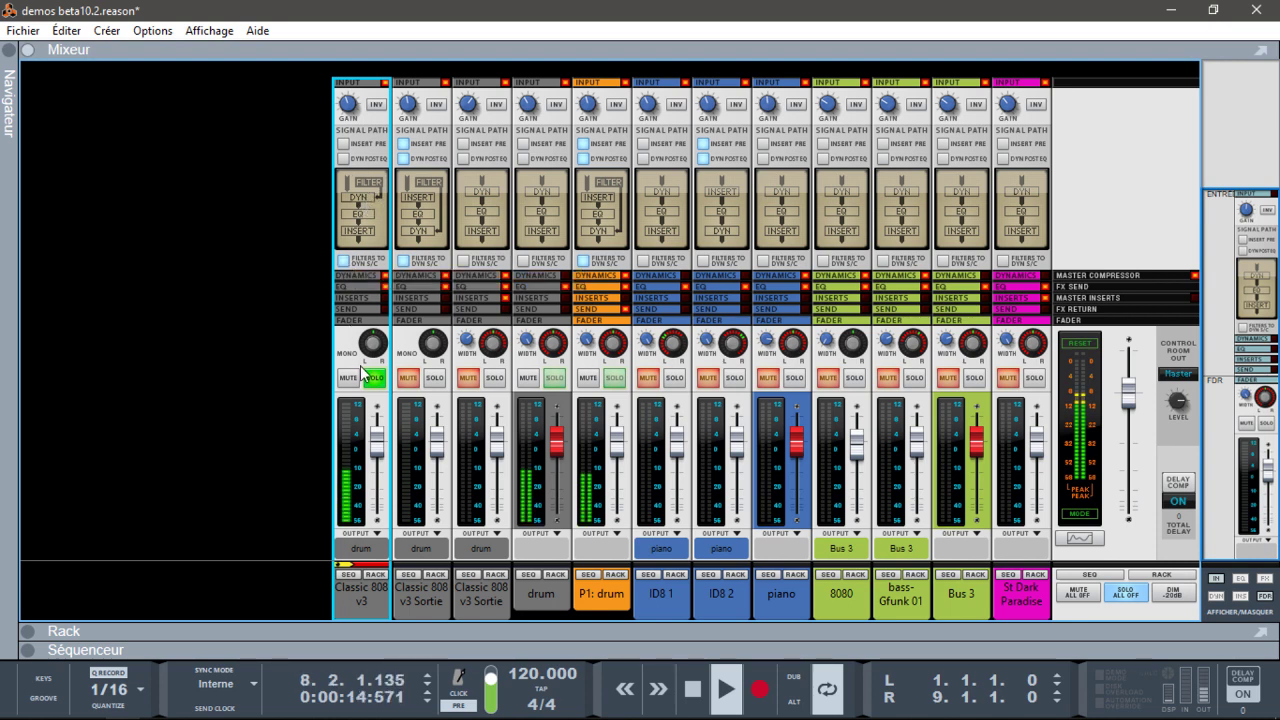
{"action": "left_click", "coordinate": [343, 264]}
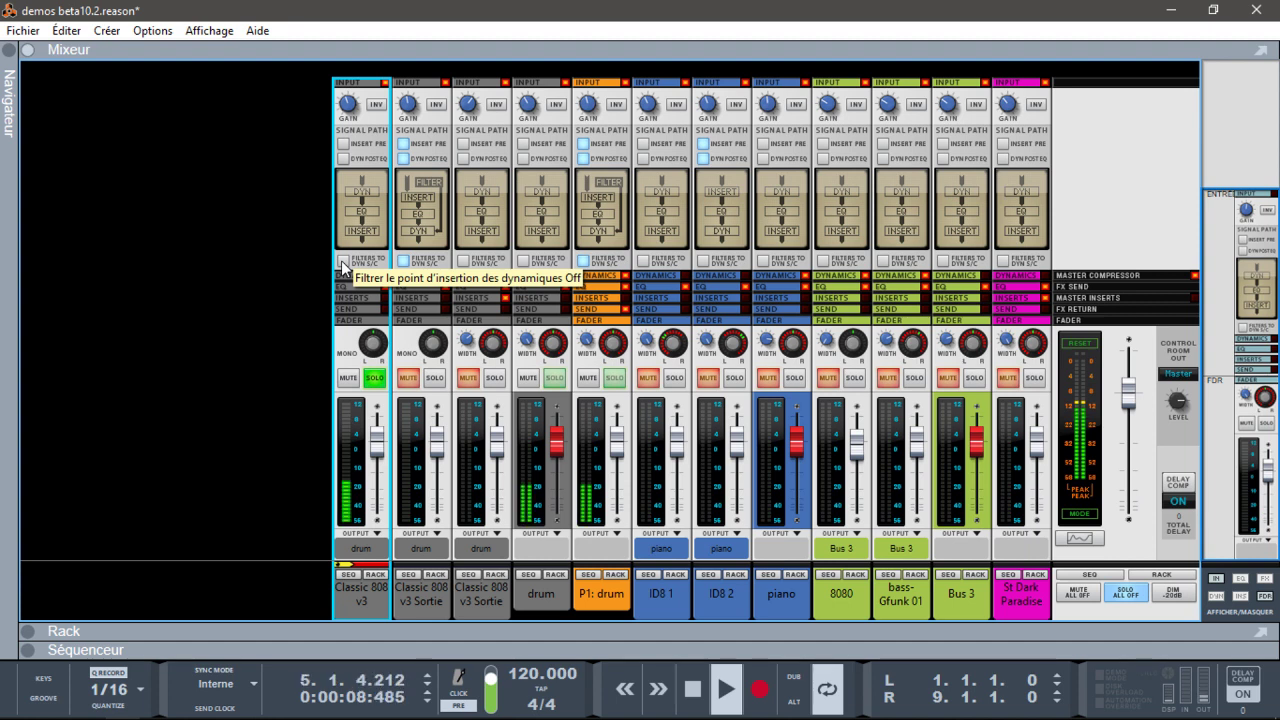
{"action": "left_click", "coordinate": [343, 264]}
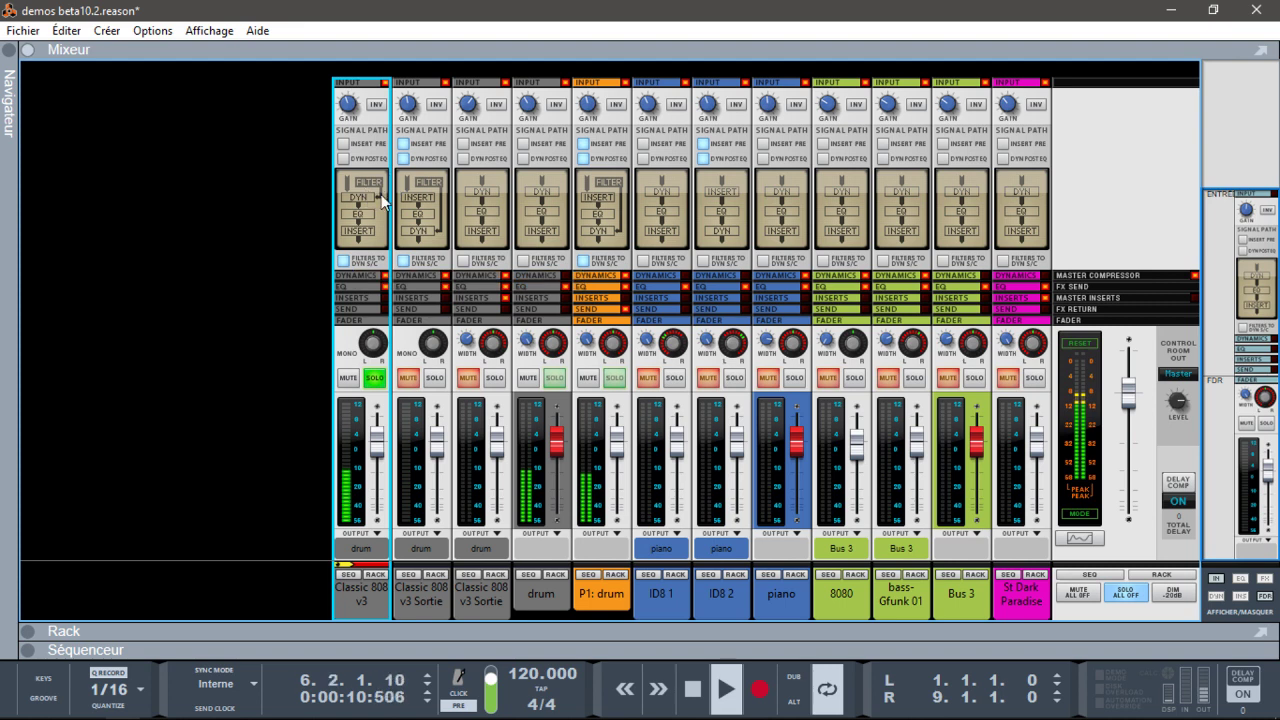
{"action": "left_click", "coordinate": [342, 261]}
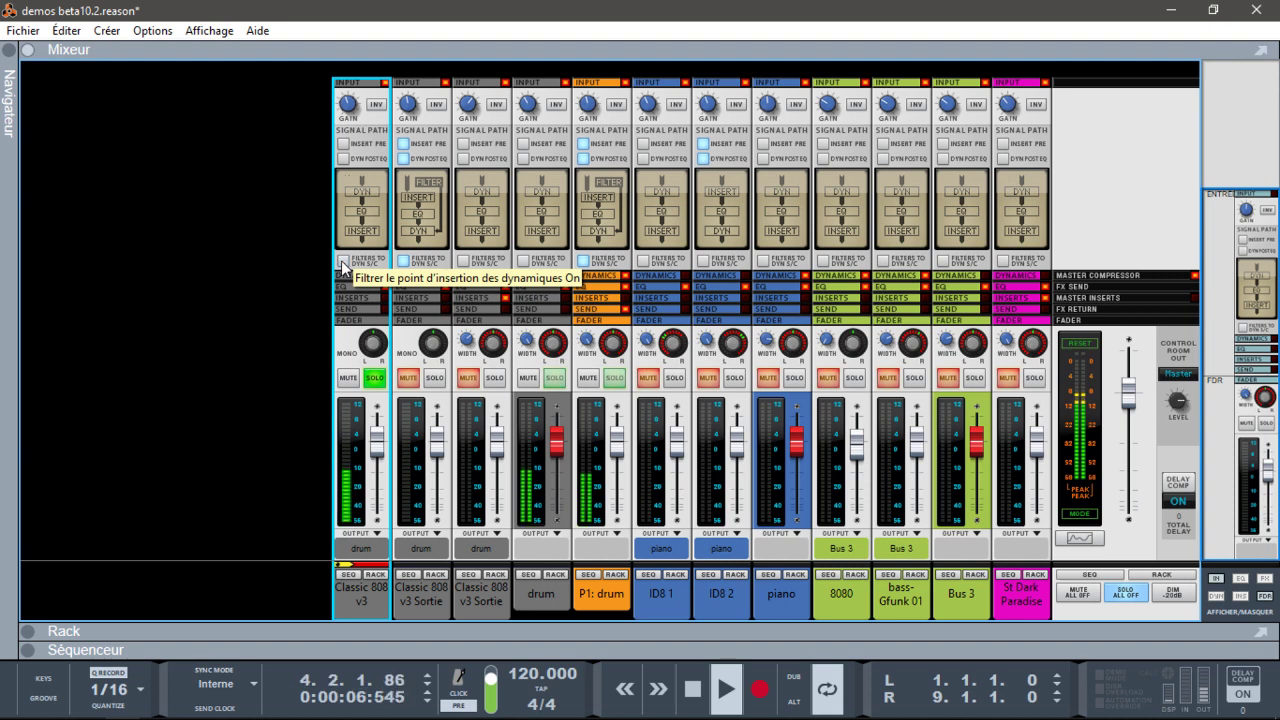
{"action": "key", "text": "space"}
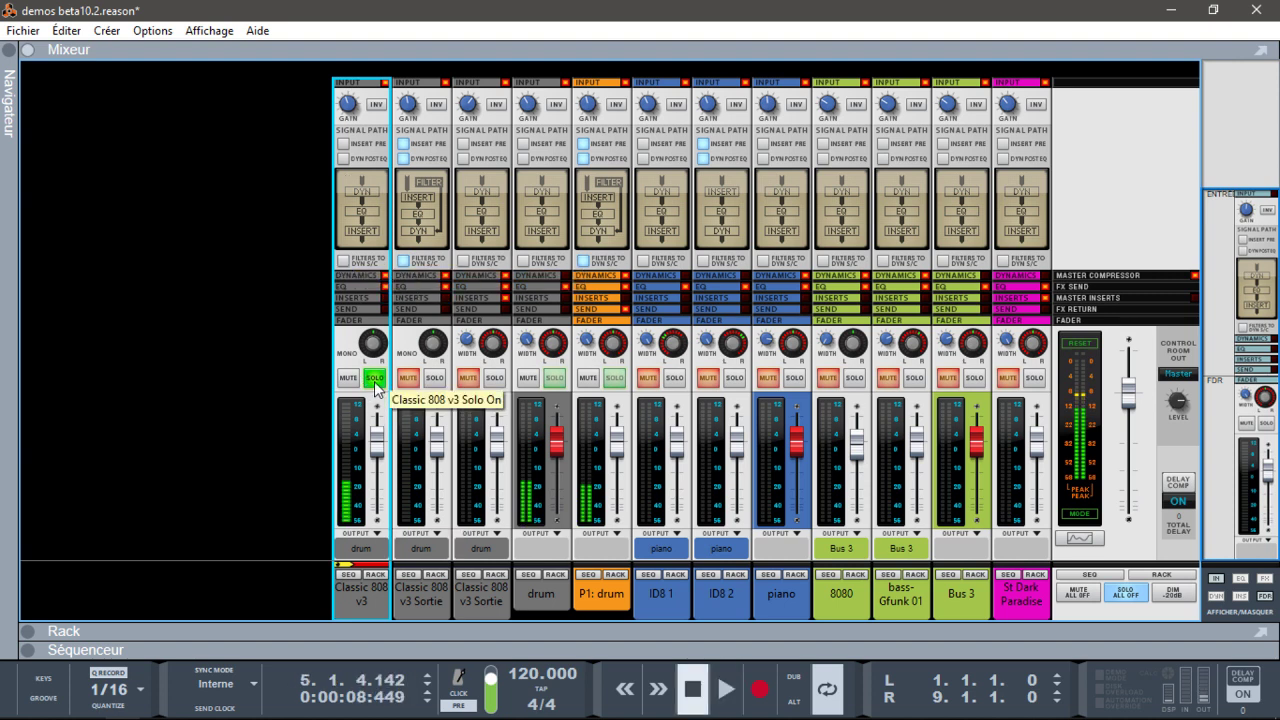
- Hide the mixer's input section and show the full EQ section of all channels
{"action": "left_click", "coordinate": [1217, 578]}
{"action": "left_click", "coordinate": [1240, 579]}
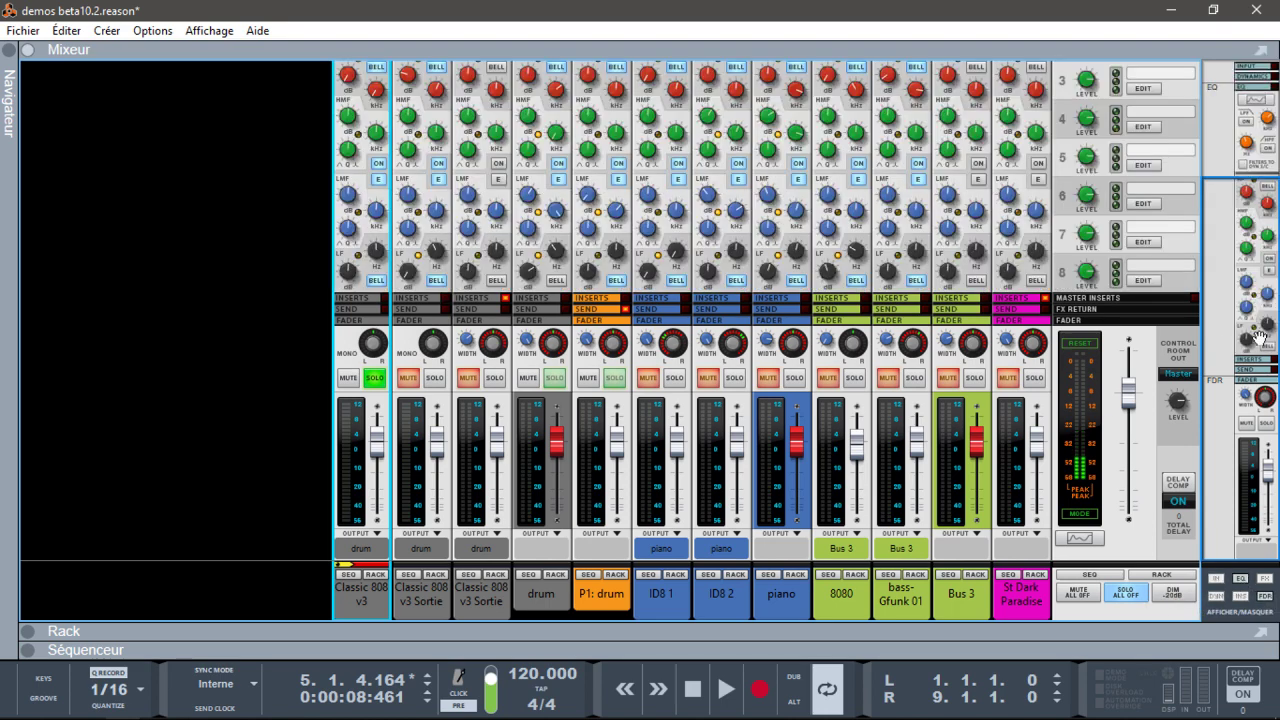
{"action": "left_click_drag", "start_coordinate": [1221, 351], "coordinate": [1195, 232]}
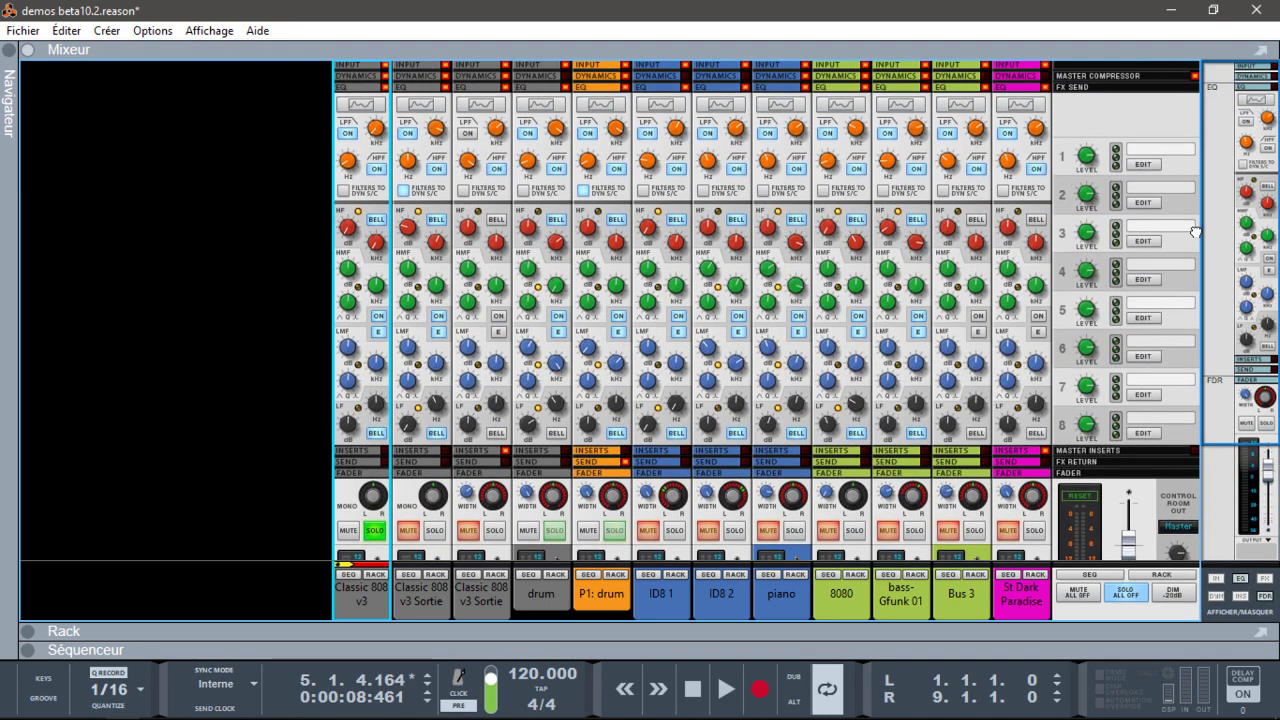
- Open the Classic 808 v3 channel's Spectrum EQ window, move it over the master section, show and hide it repeatedly, and leave it closed
{"action": "left_click", "coordinate": [372, 104]}
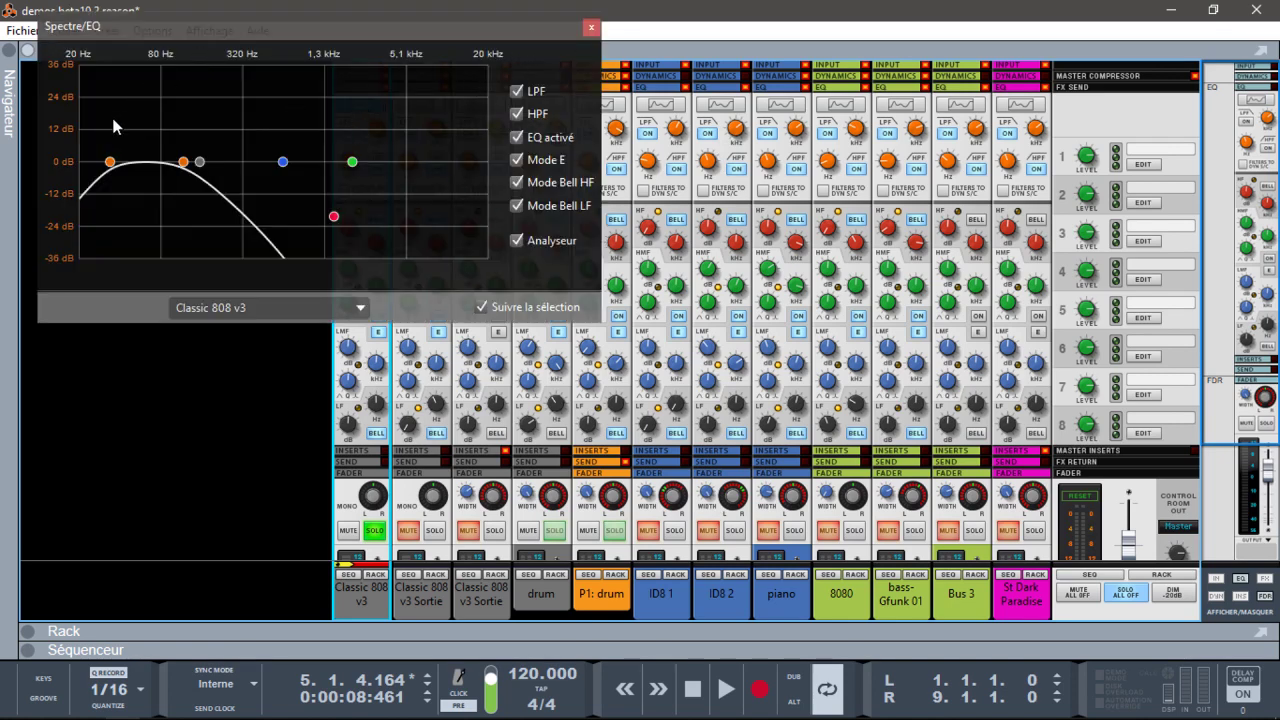
{"action": "left_click_drag", "start_coordinate": [368, 25], "coordinate": [1039, 330]}
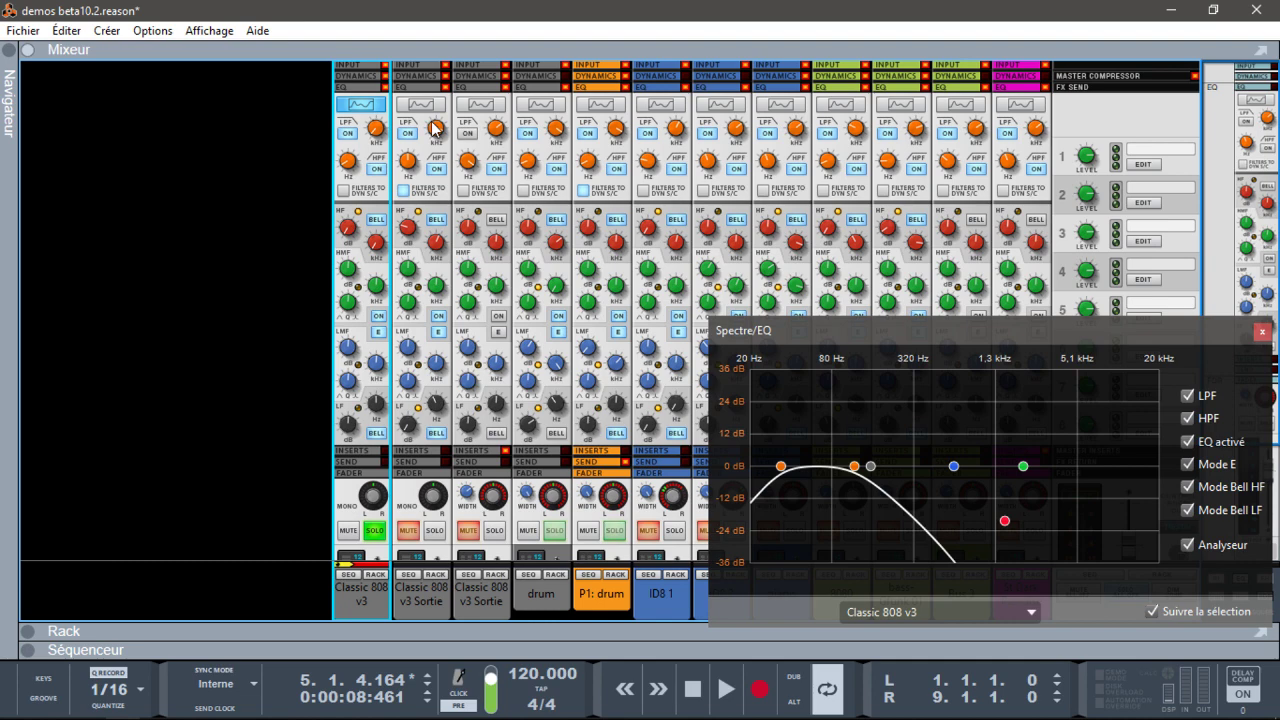
{"action": "key", "text": "F2"}
{"action": "key", "text": "F2"}
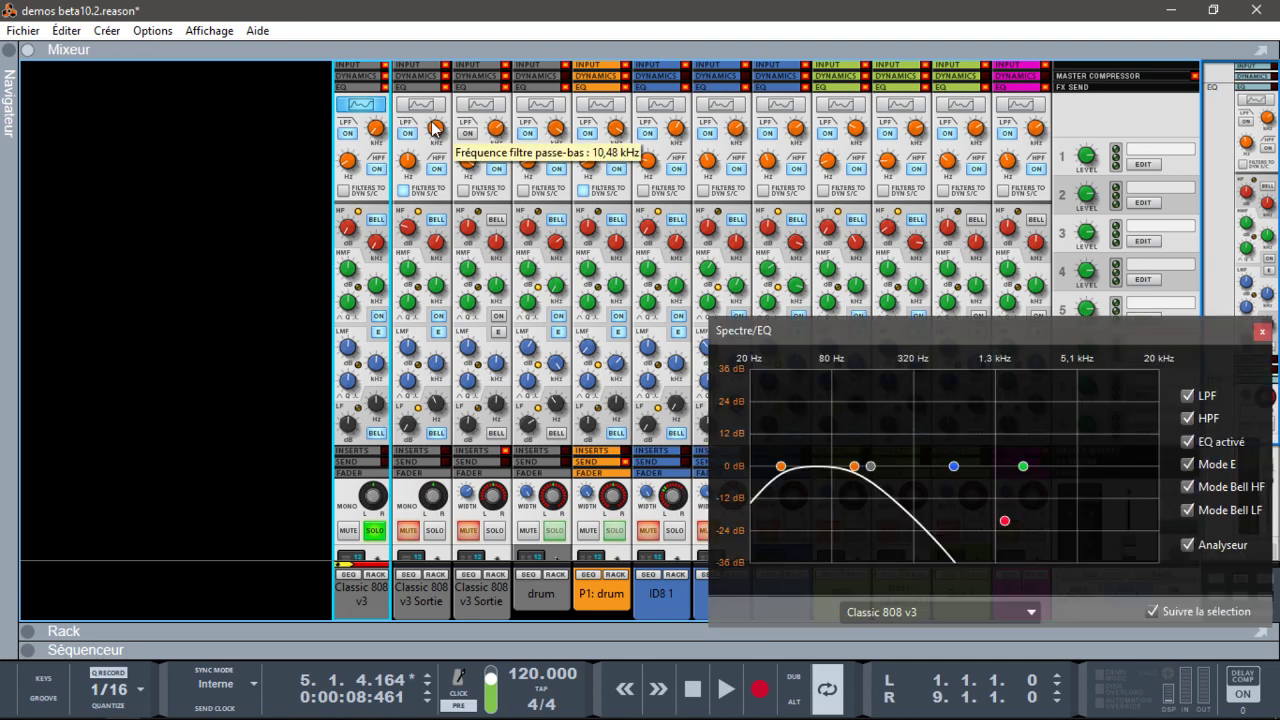
{"action": "key", "text": "F2"}
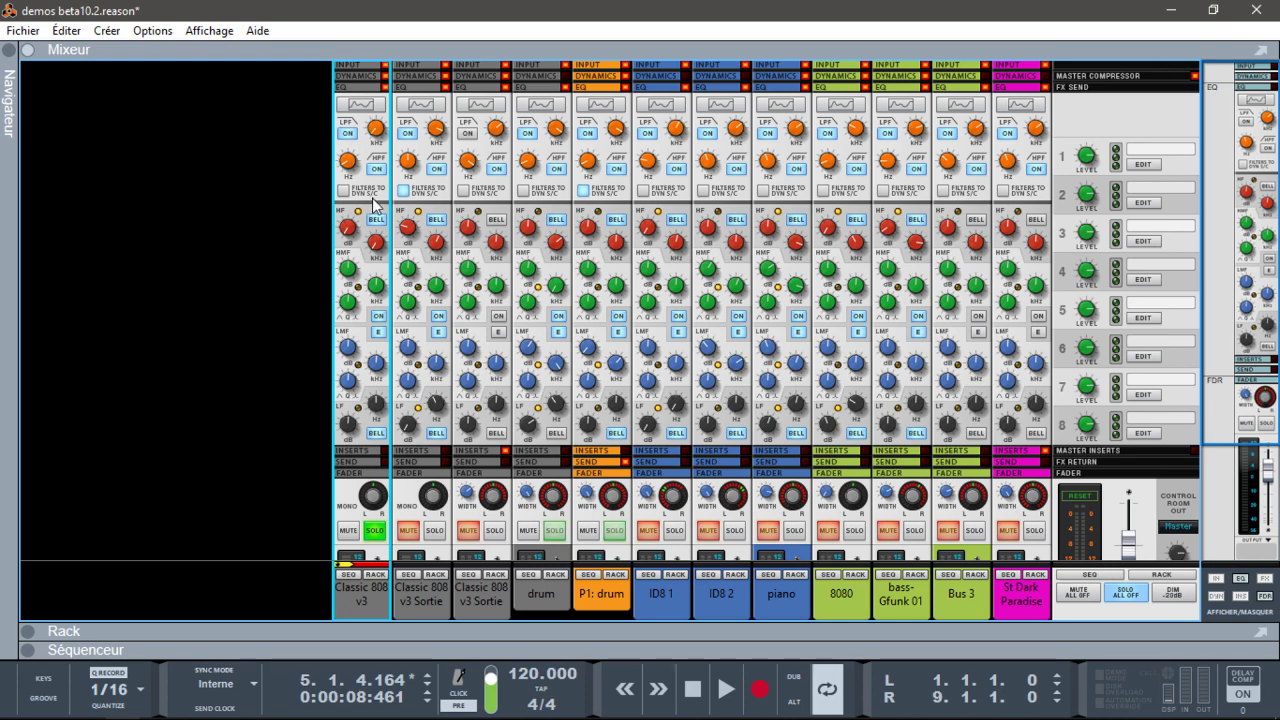
{"action": "key", "text": "F2"}
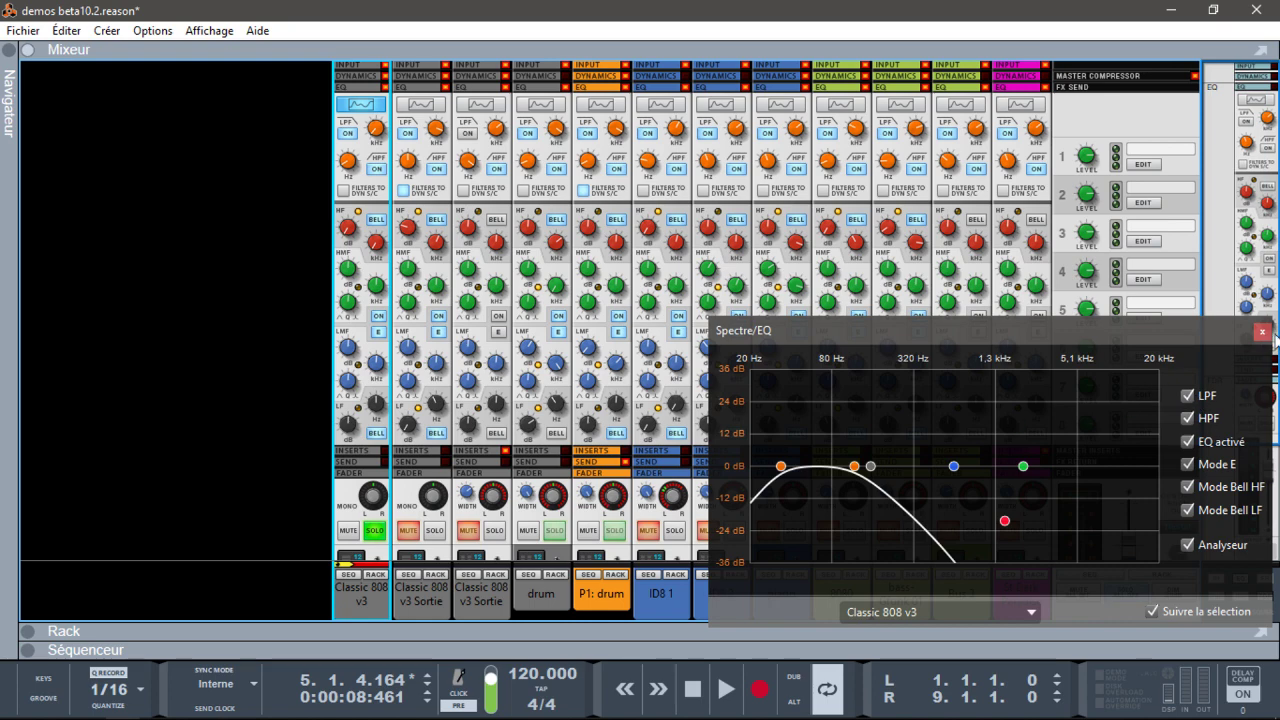
{"action": "left_click", "coordinate": [1259, 333]}
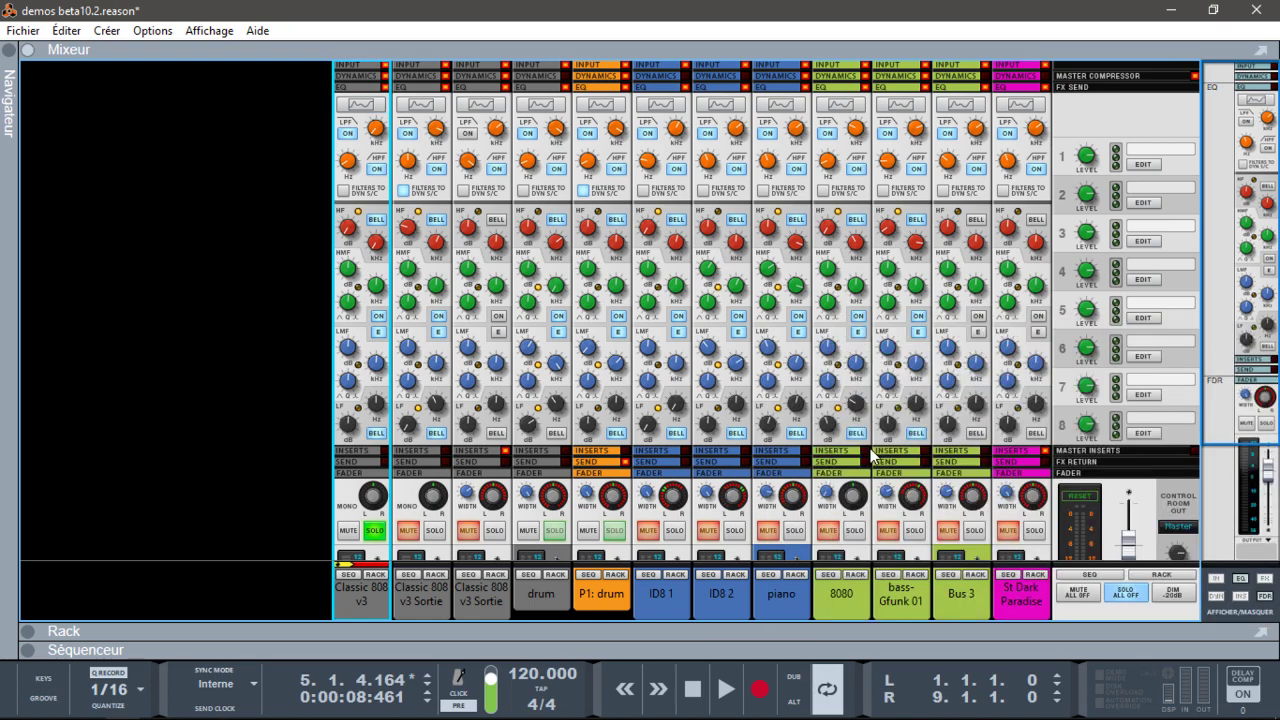
- Inspect the bass- Gfunk 01 channel's curve in the Spectrum EQ window and close the window
{"action": "left_click", "coordinate": [893, 513]}
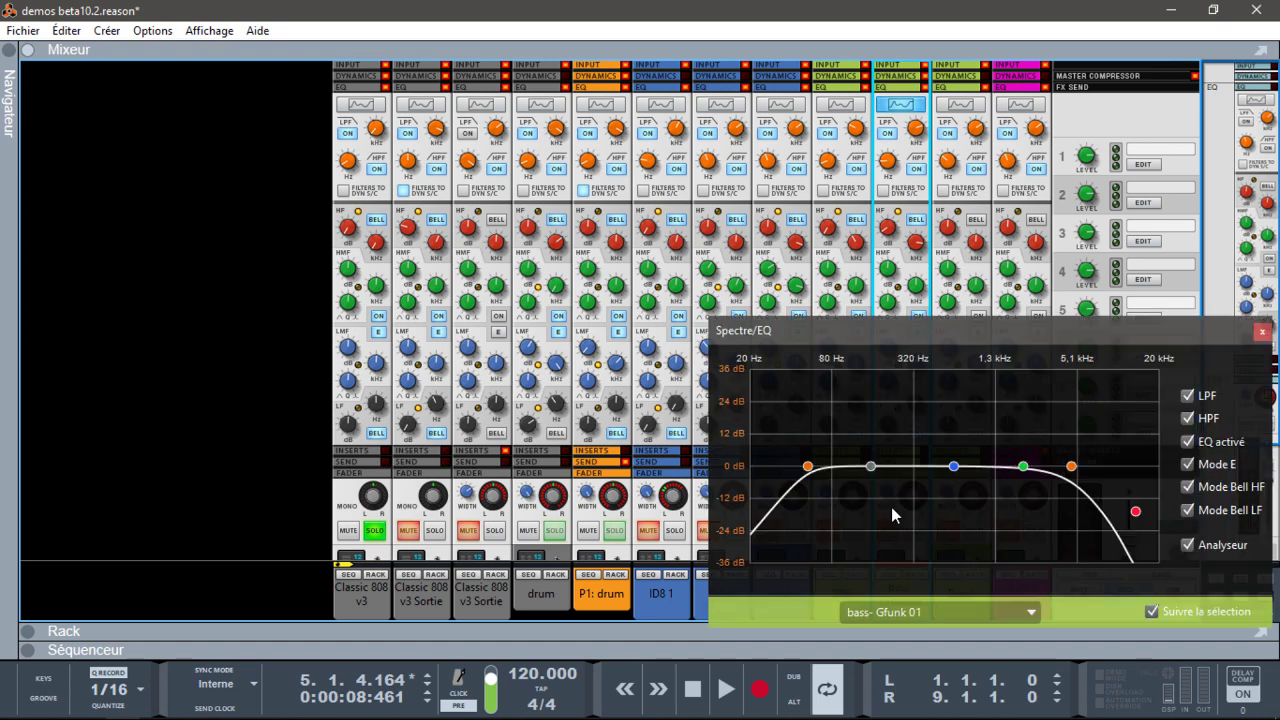
{"action": "key", "text": "F2"}
{"action": "mouse_move", "coordinate": [954, 466]}
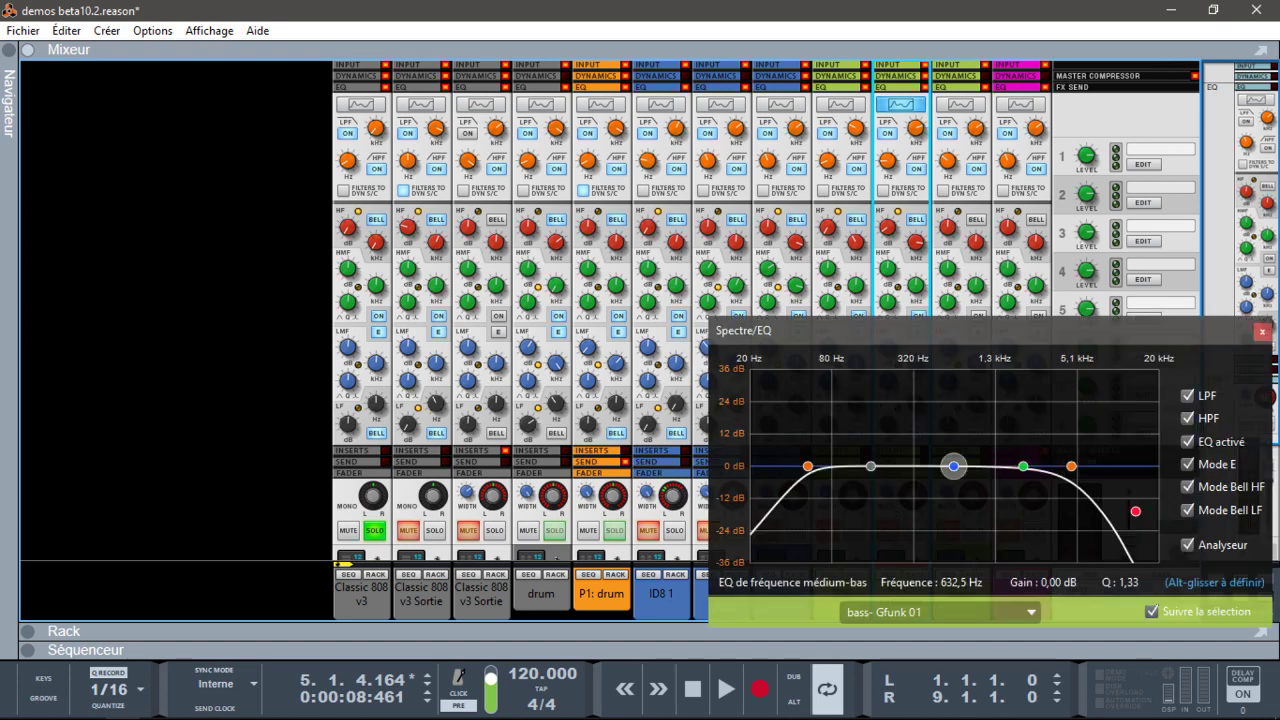
{"action": "left_click", "coordinate": [1261, 333]}
- Create a new mix channel, open its Spectrum EQ window, and enable its low-pass and high-pass filters
{"action": "right_click", "coordinate": [163, 434]}
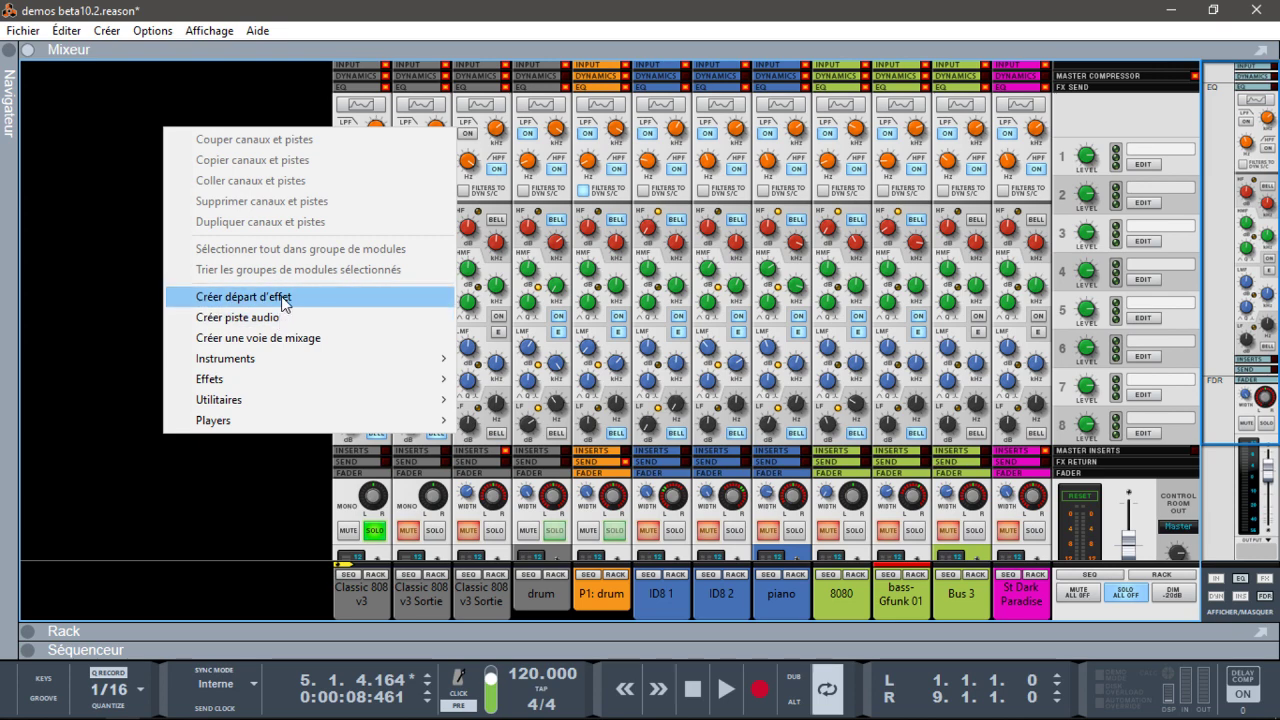
{"action": "left_click", "coordinate": [275, 338]}
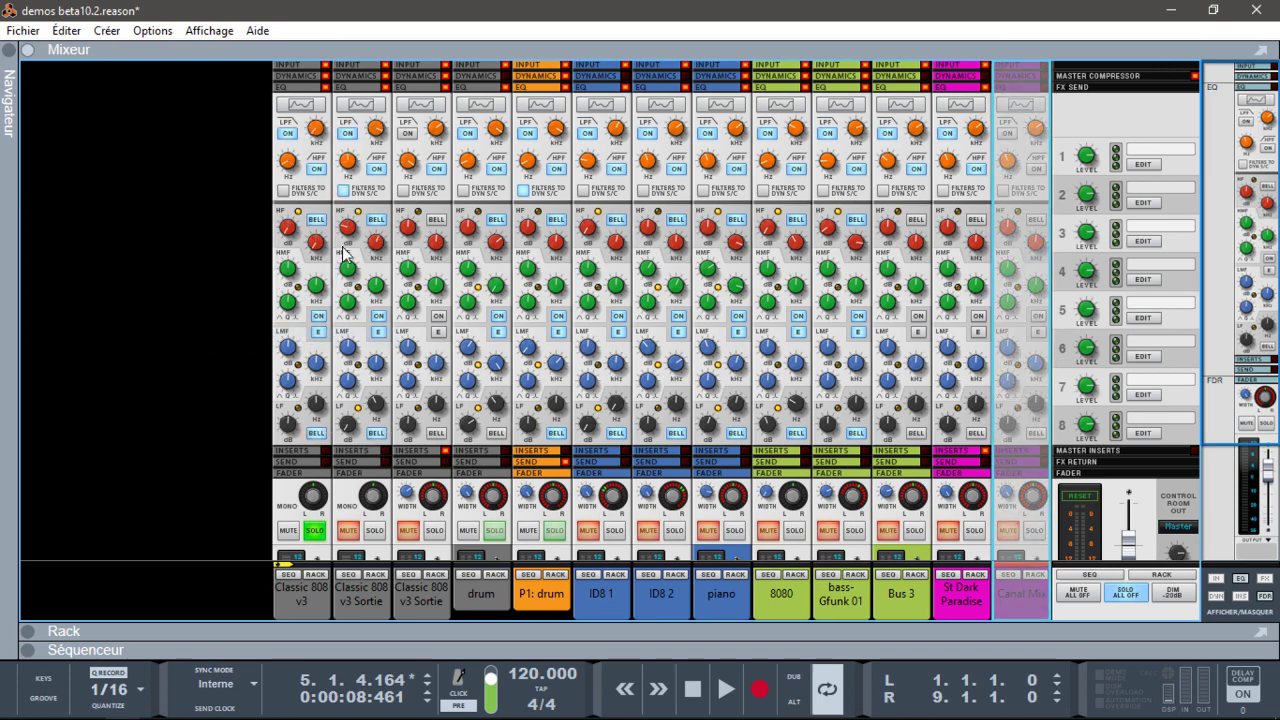
{"action": "left_click", "coordinate": [1021, 105]}
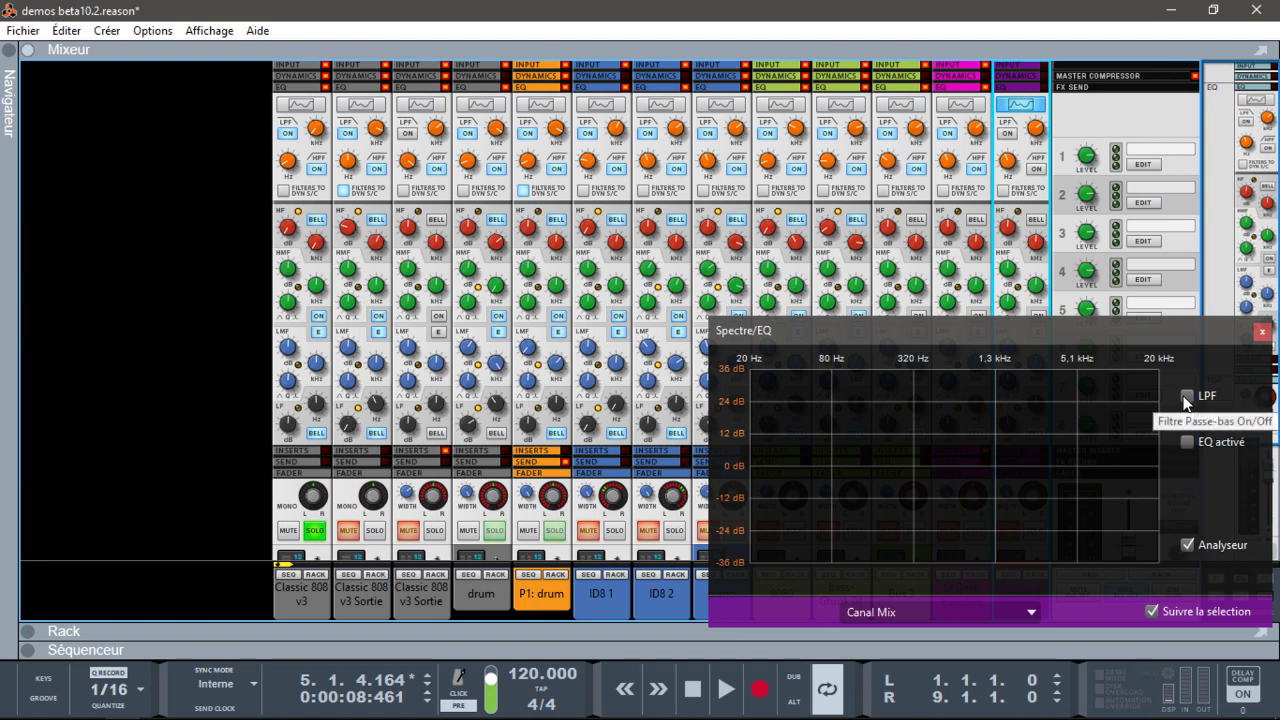
{"action": "left_click", "coordinate": [1008, 133]}
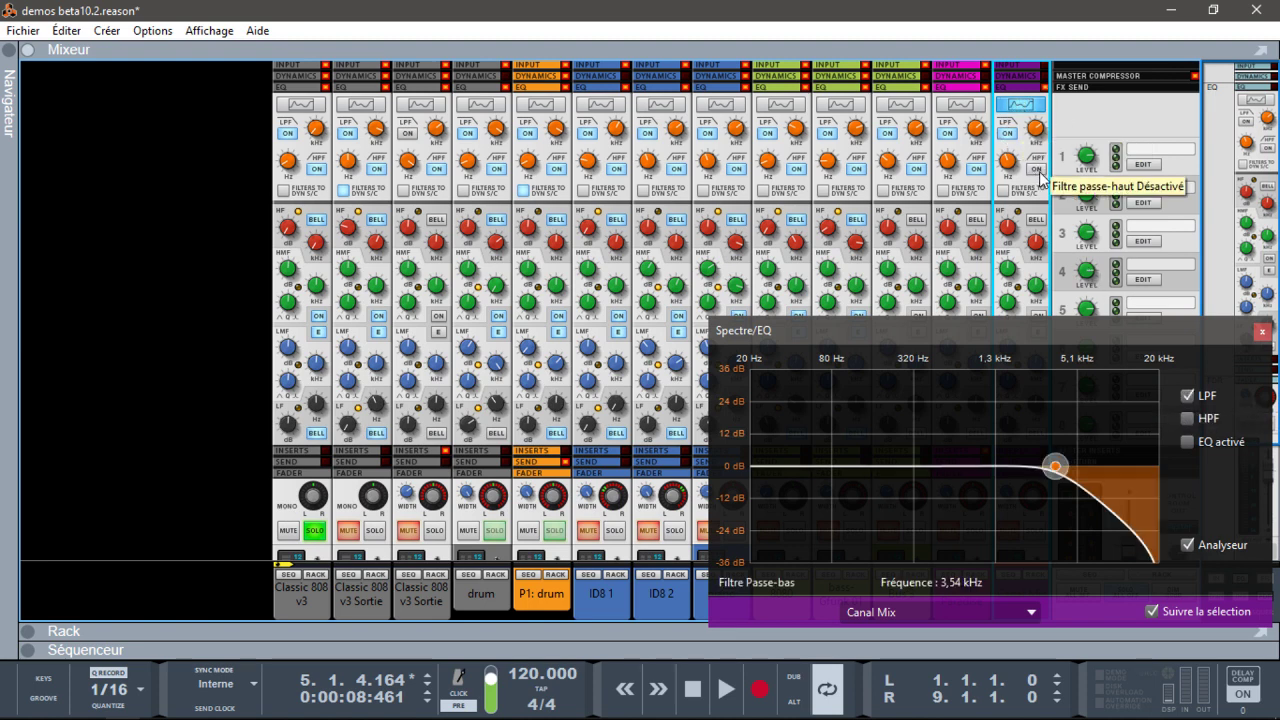
{"action": "left_click", "coordinate": [1035, 168]}
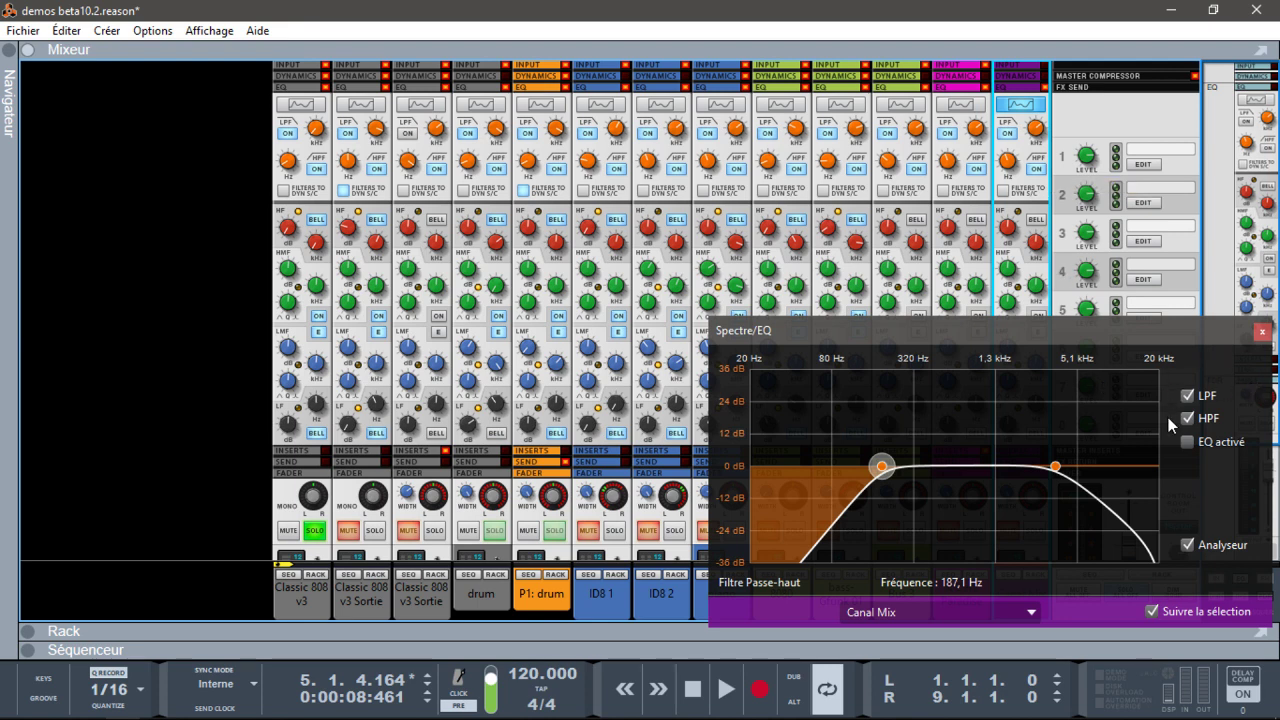
- Switch the new channel's LPF and HPF off and on, and lower its high-pass frequency to just below 80 Hz
{"action": "left_click", "coordinate": [1188, 396]}
{"action": "left_click", "coordinate": [1188, 419]}
{"action": "left_click", "coordinate": [1189, 398]}
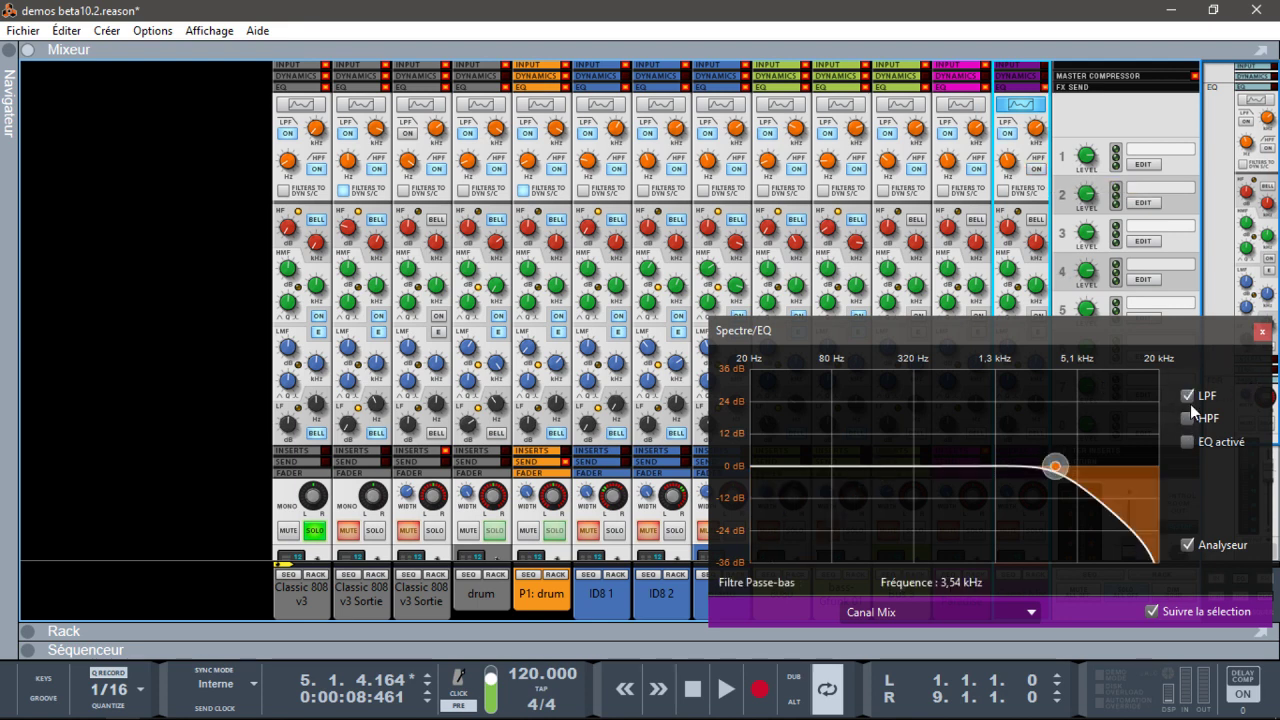
{"action": "left_click", "coordinate": [1188, 418]}
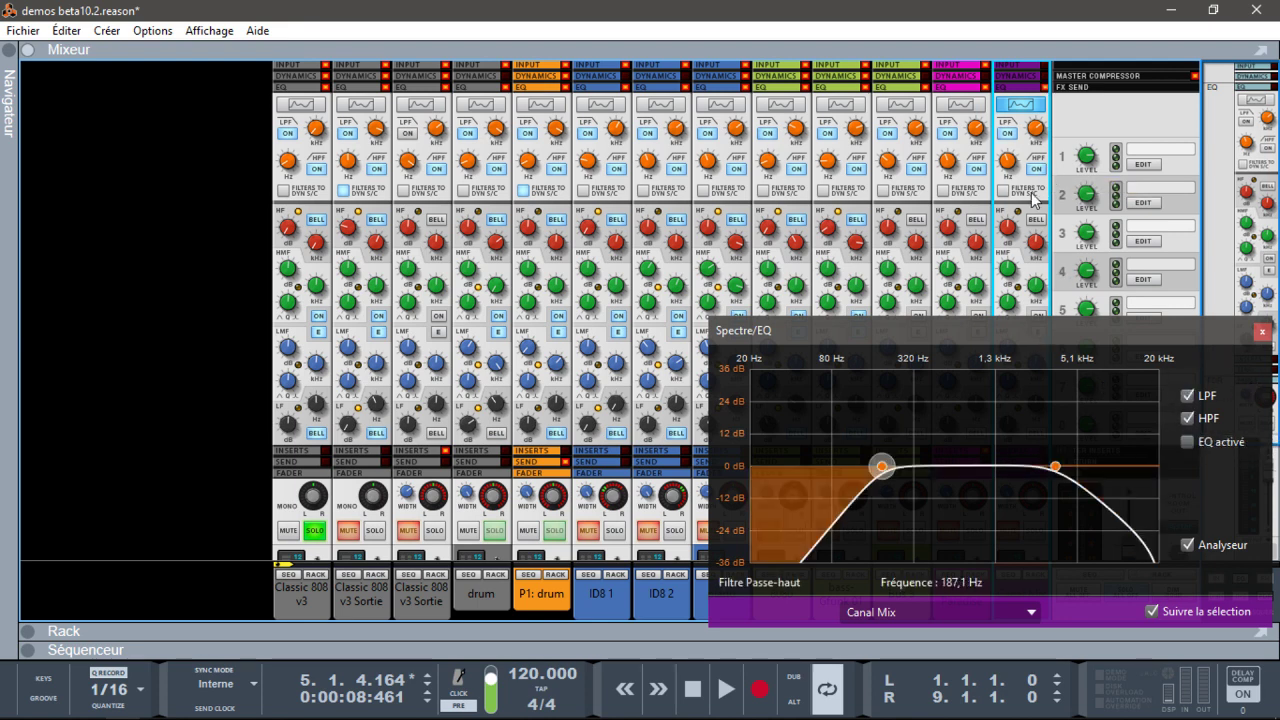
{"action": "left_click_drag", "start_coordinate": [881, 472], "coordinate": [828, 483]}
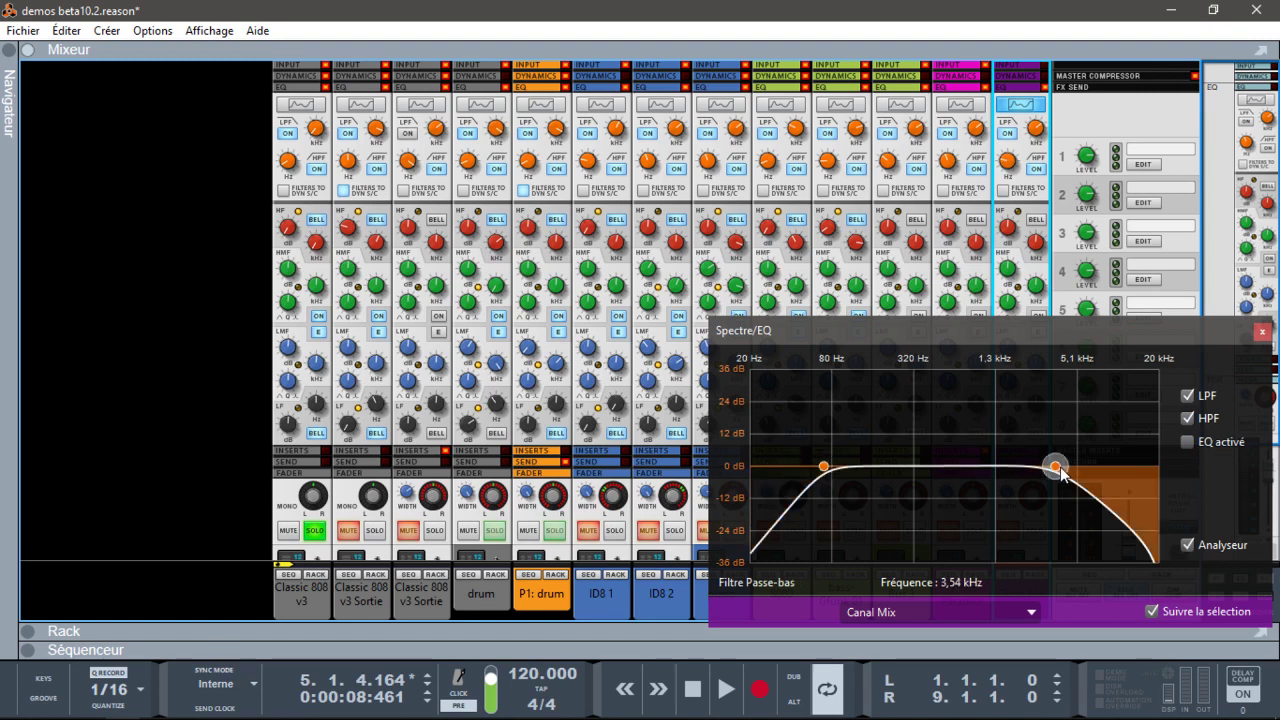
- Close the Spectrum EQ window and delete the newly created mix channel
{"action": "left_click", "coordinate": [1262, 333]}
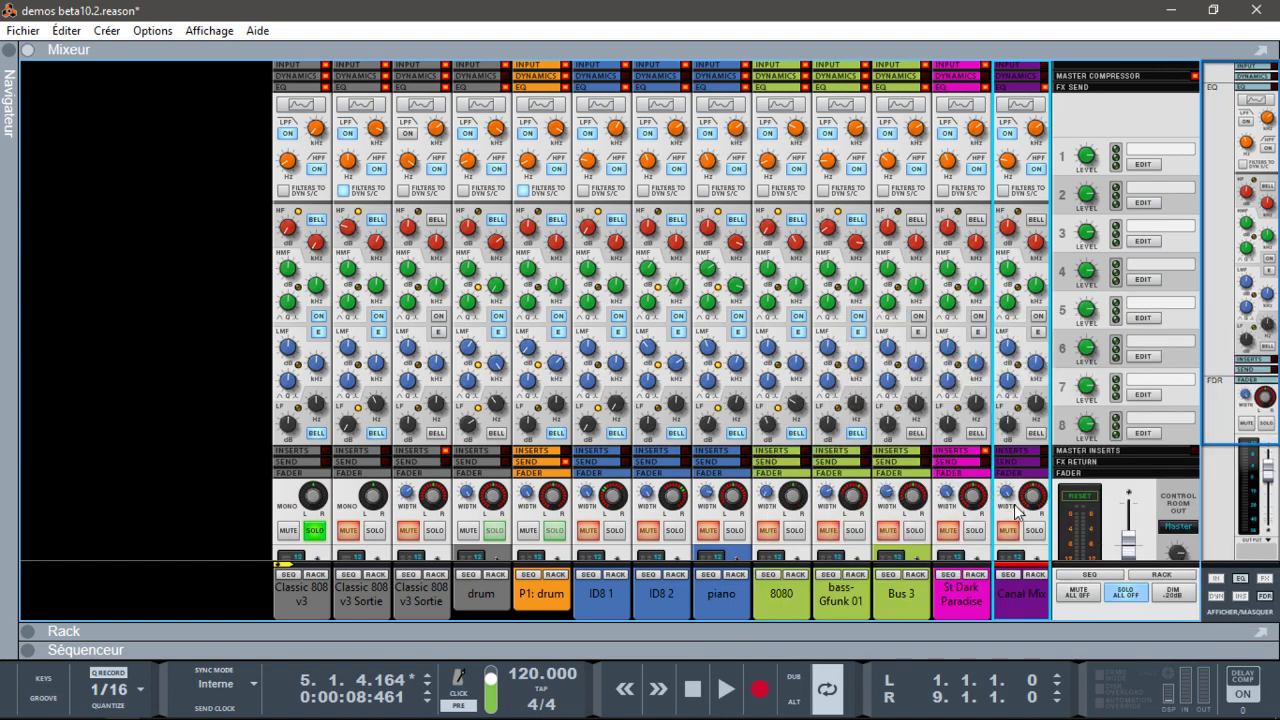
{"action": "key", "text": "Delete"}
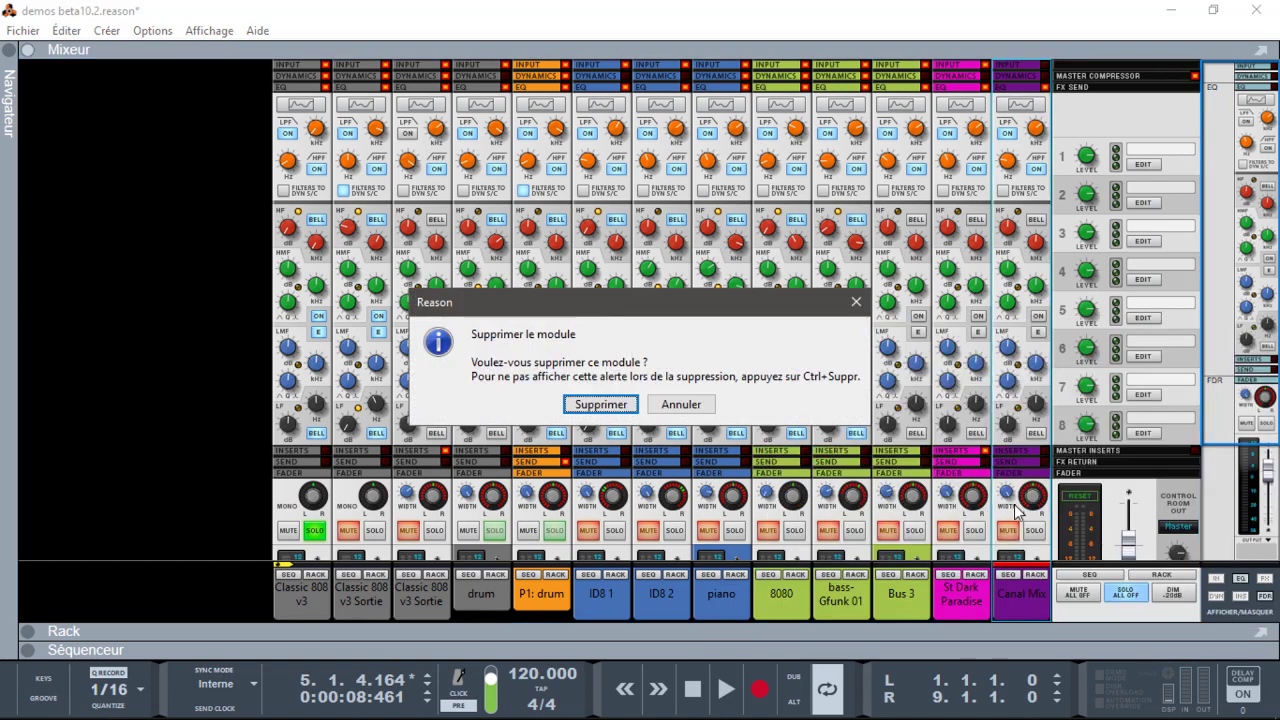
{"action": "key", "text": "Return"}
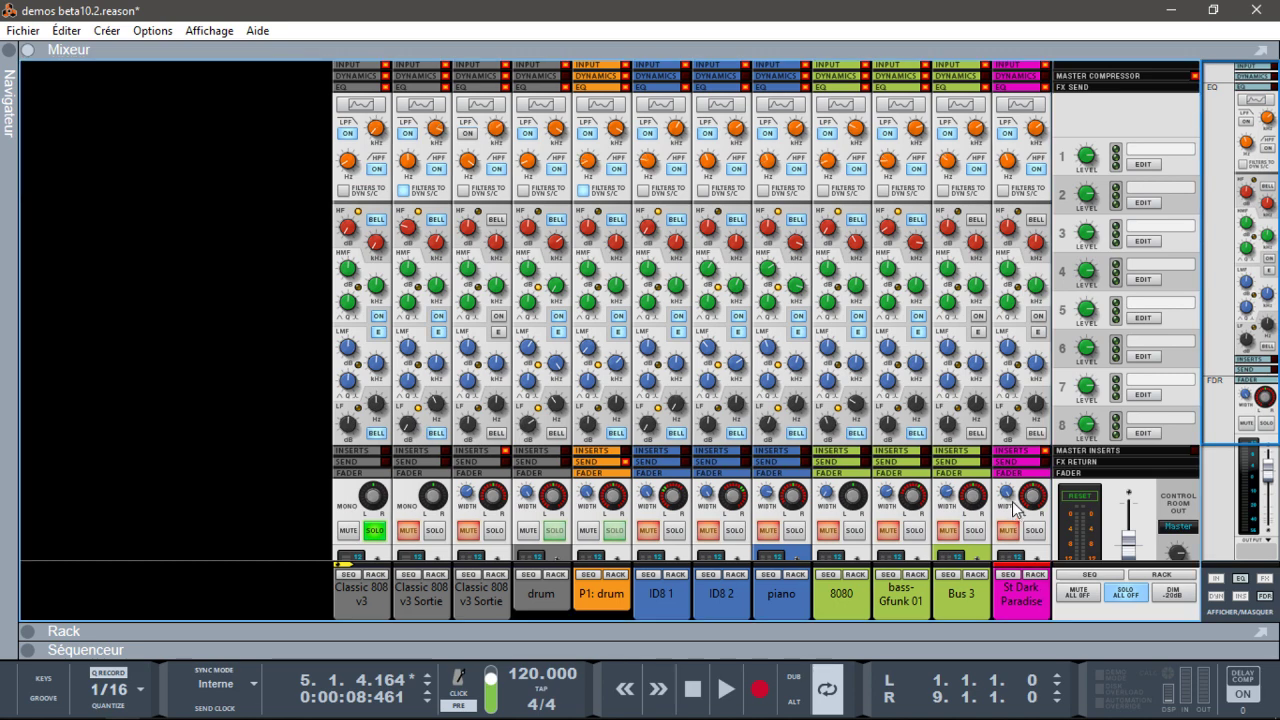
- Select the Classic 808 v3 channel and disable its LPF, HPF and EQ in the Spectrum EQ window
{"action": "left_click", "coordinate": [344, 512]}
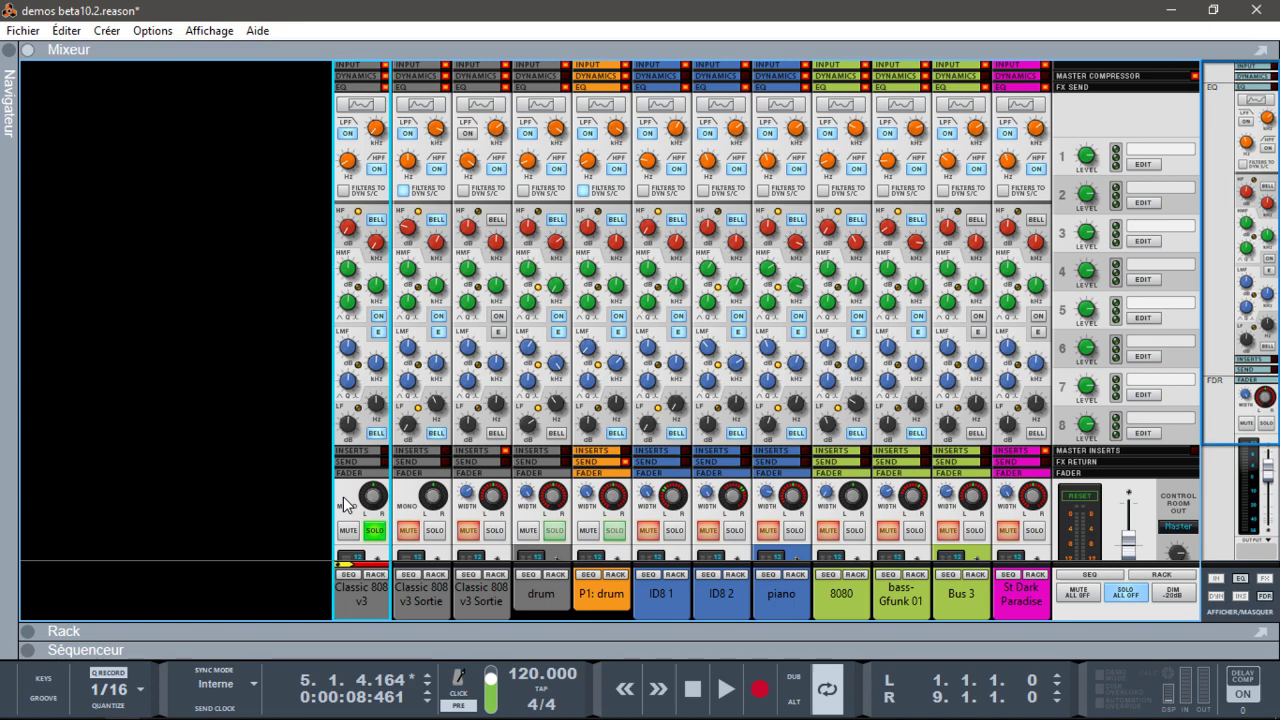
{"action": "key", "text": "F2"}
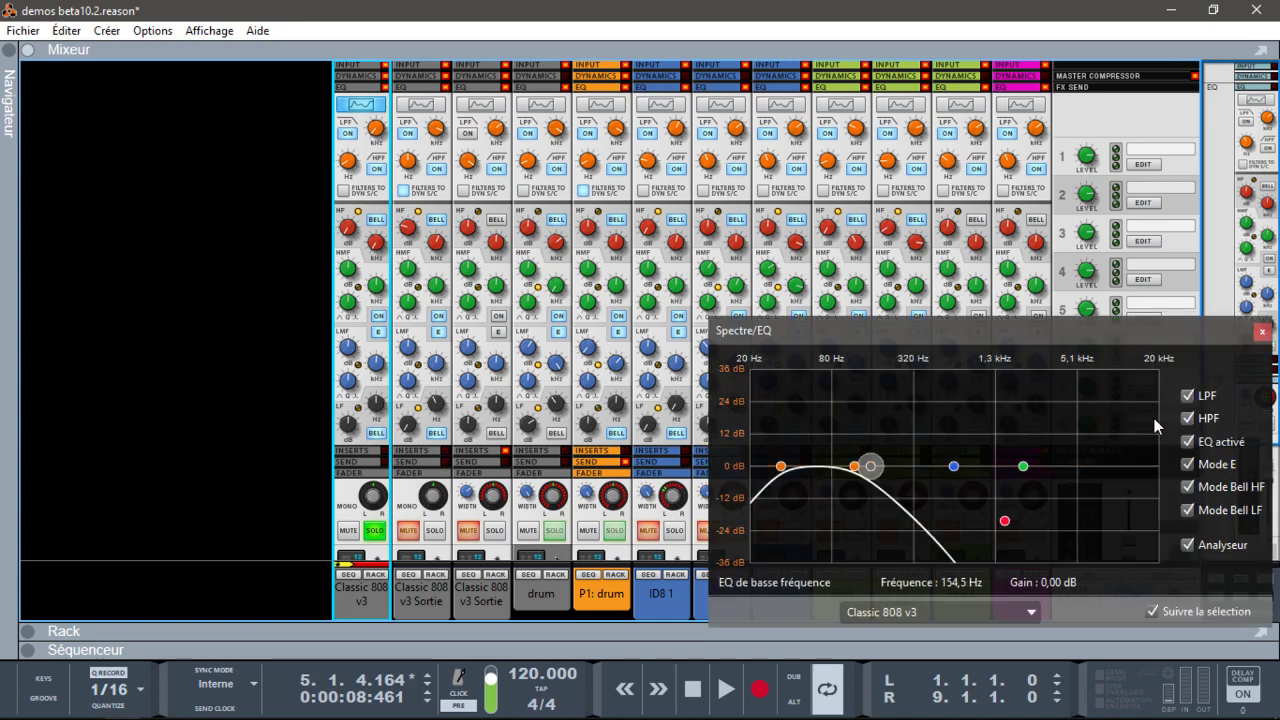
{"action": "left_click", "coordinate": [1188, 396]}
{"action": "left_click", "coordinate": [1187, 418]}
{"action": "left_click", "coordinate": [1187, 441]}
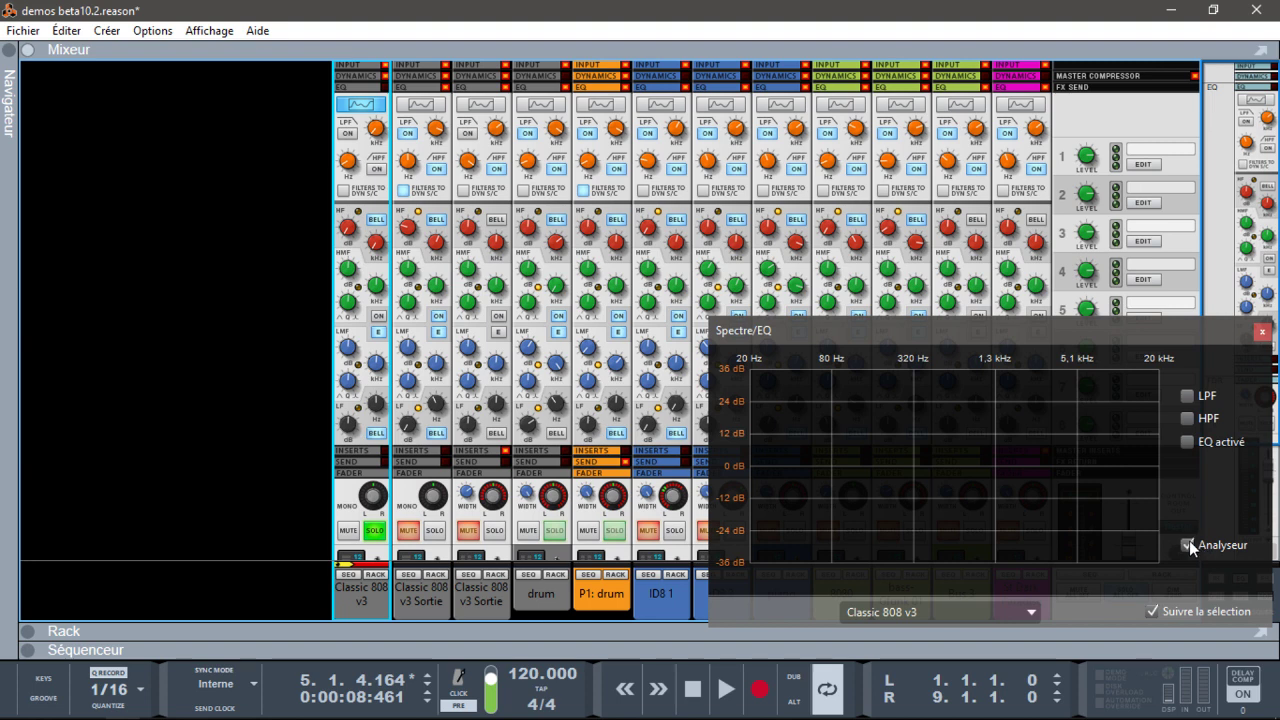
- Play the song with the analyser on, and briefly switch the Classic 808 v3 channel's HPF on and off
{"action": "key", "text": "space"}
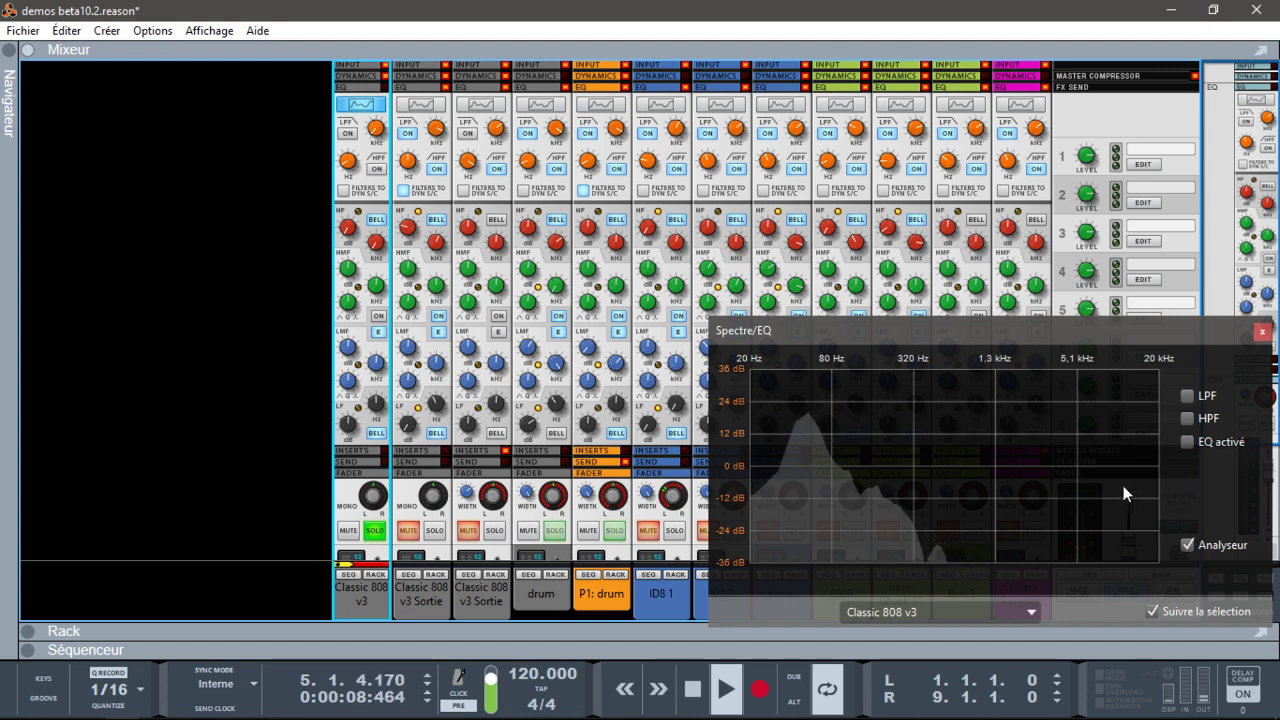
{"action": "left_click", "coordinate": [1186, 415]}
{"action": "left_click", "coordinate": [1186, 415]}
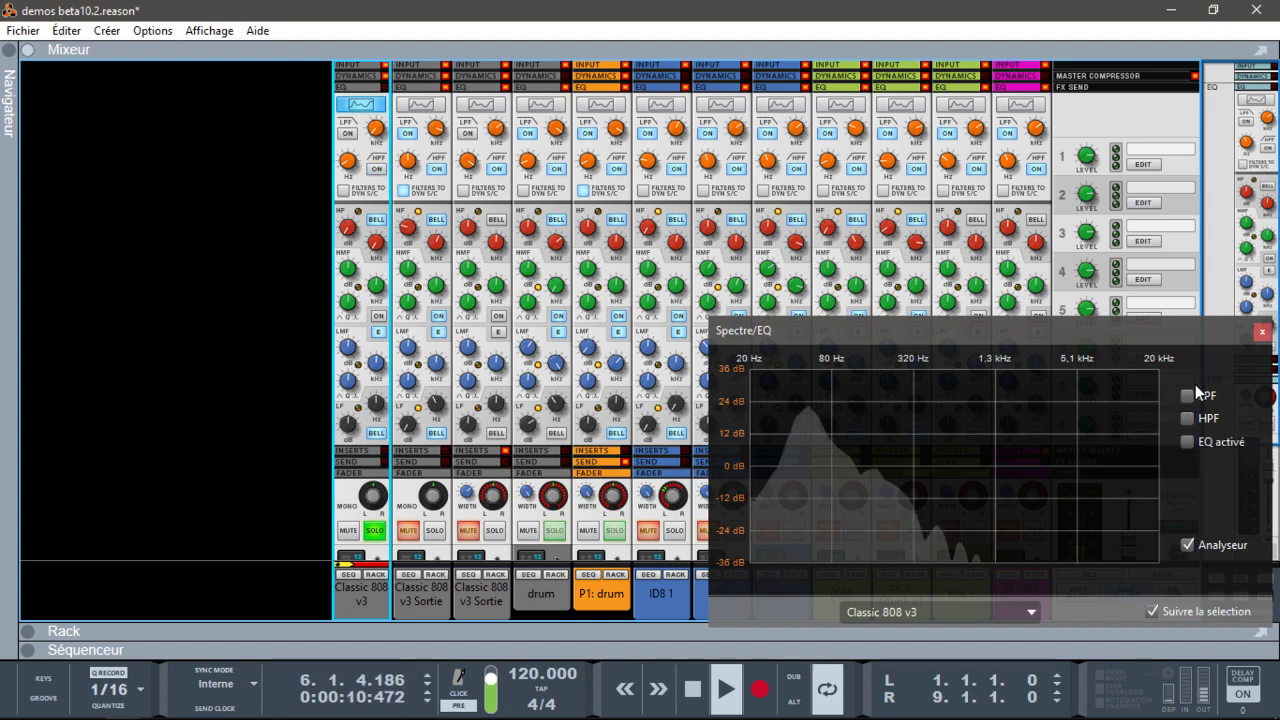
- Enable the LPF on the Classic 808 v3 channel and sweep its frequency to 2.56 kHz, 137.4 Hz and finally 1.09 kHz
{"action": "left_click", "coordinate": [1190, 394]}
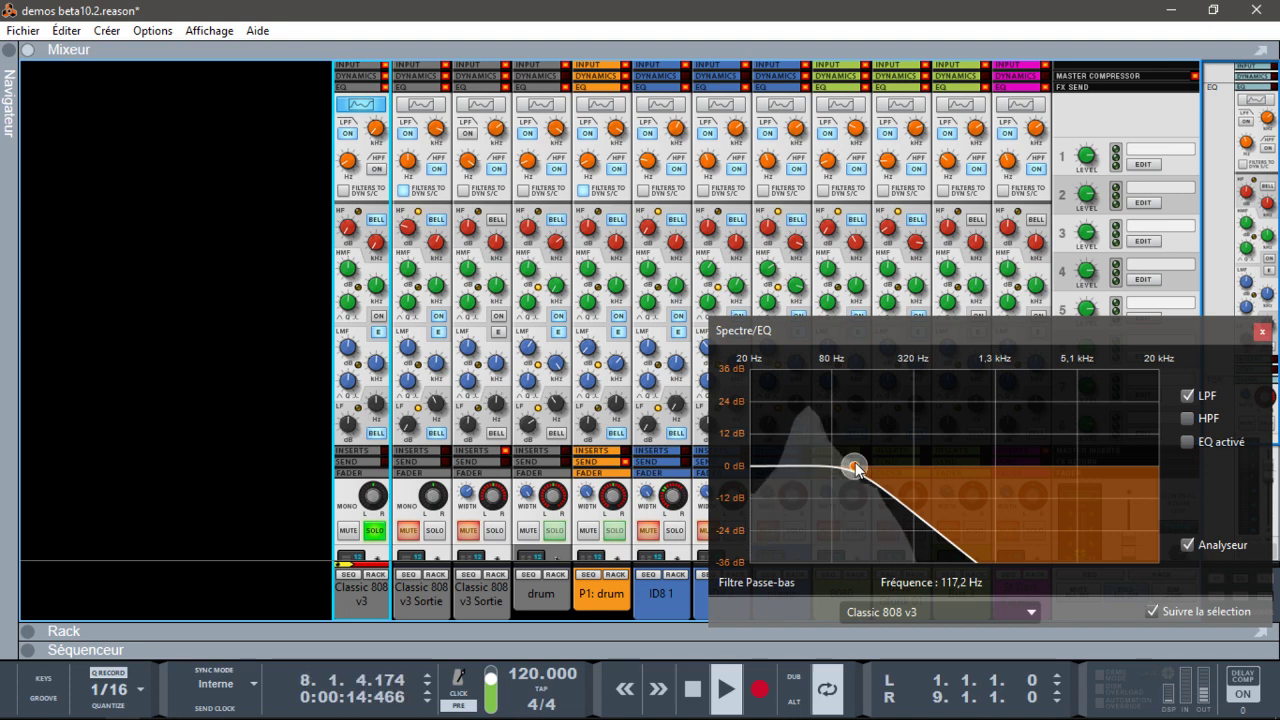
{"action": "left_click_drag", "start_coordinate": [855, 470], "coordinate": [1037, 487]}
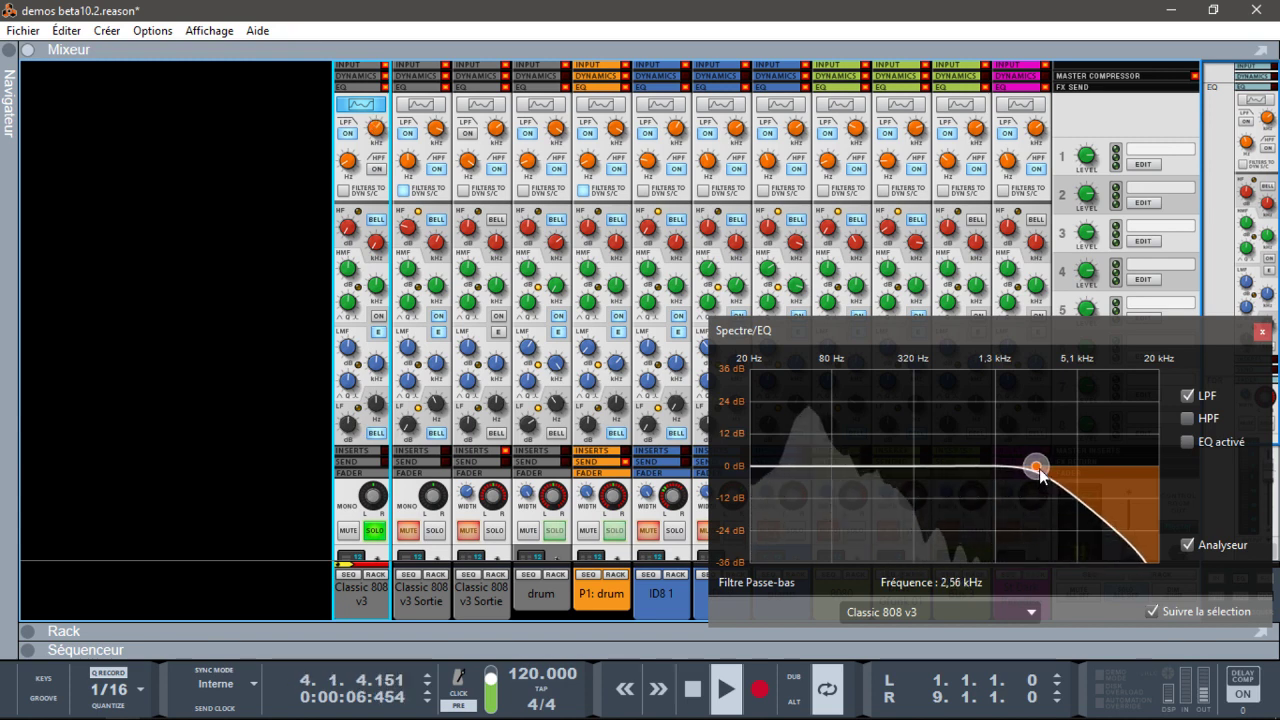
{"action": "left_click_drag", "start_coordinate": [1039, 473], "coordinate": [863, 478]}
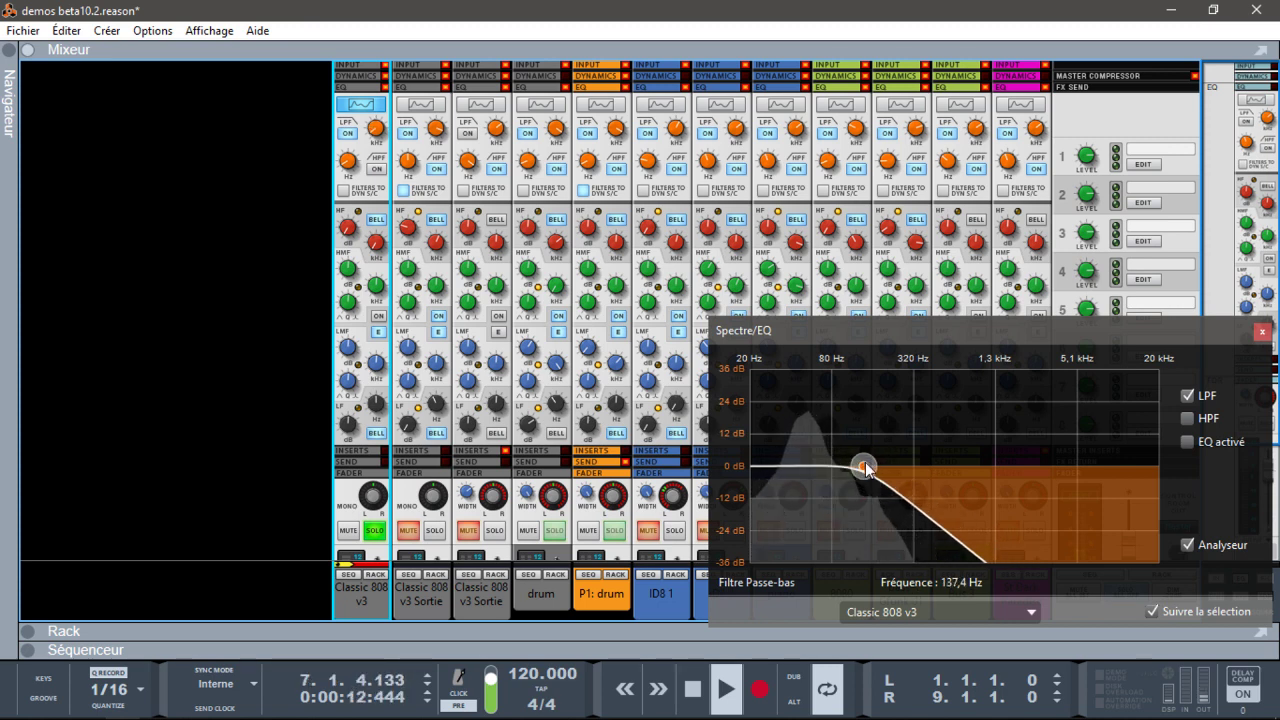
{"action": "left_click_drag", "start_coordinate": [862, 481], "coordinate": [985, 484]}
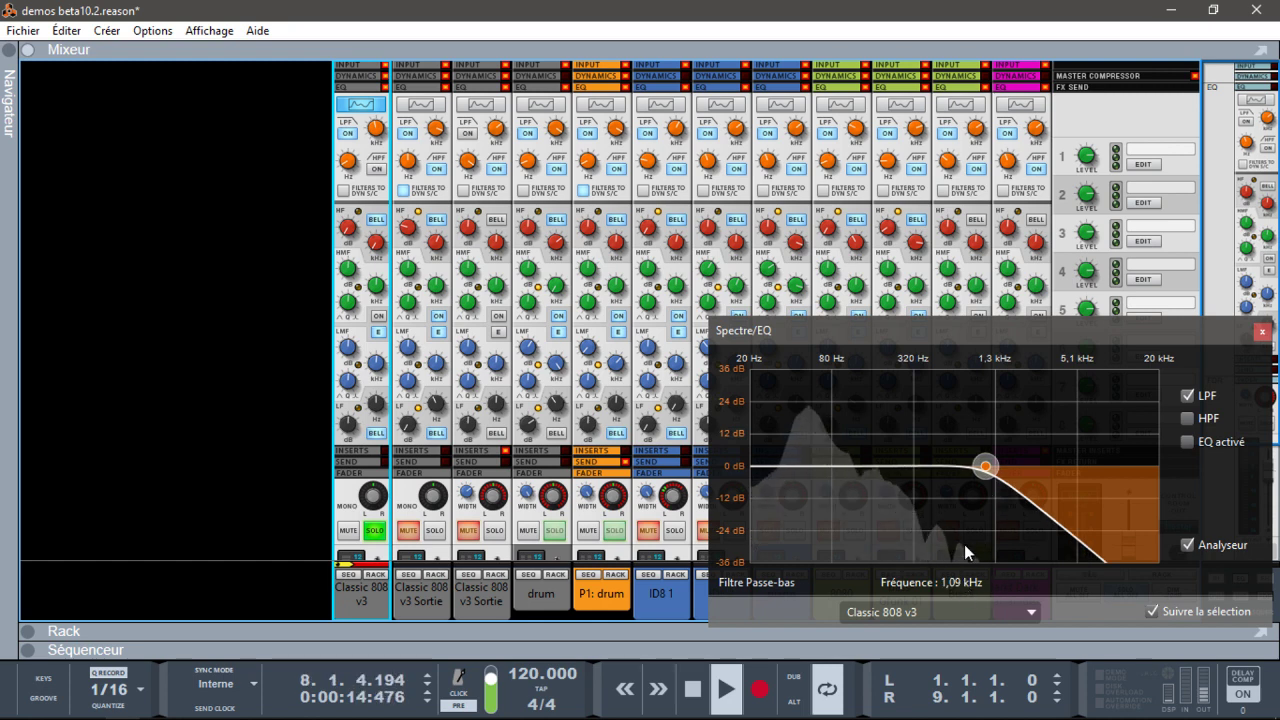
- Lower the Classic 808 v3 channel's LPF to just above 80 Hz, then enable the HPF and set it to 38.2 Hz
{"action": "left_click_drag", "start_coordinate": [980, 459], "coordinate": [853, 496]}
{"action": "left_click", "coordinate": [1184, 419]}
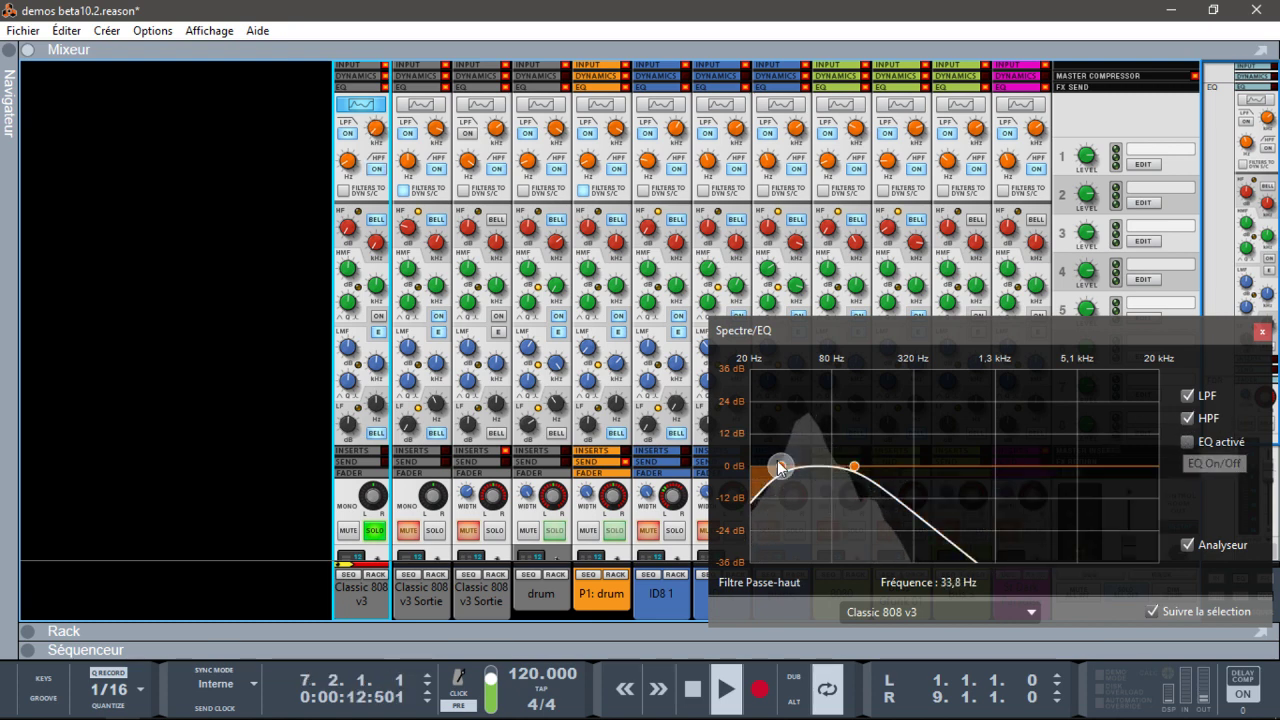
{"action": "left_click_drag", "start_coordinate": [781, 467], "coordinate": [787, 509]}
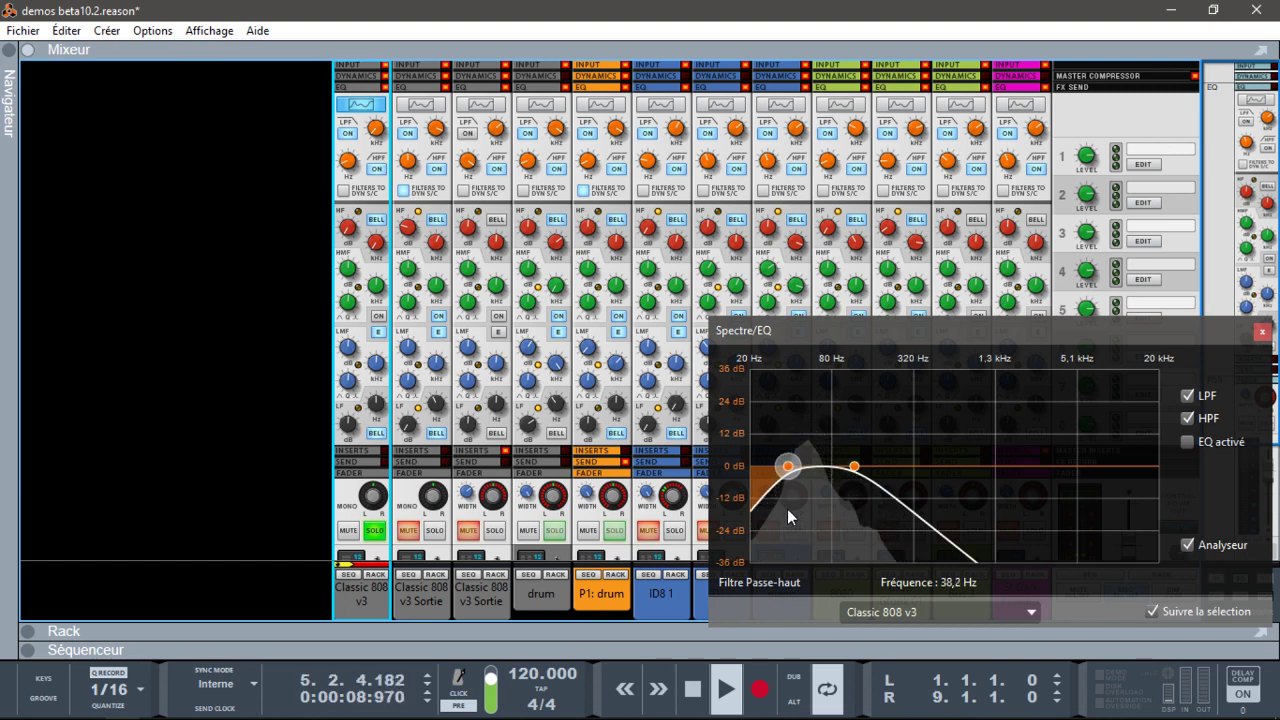
- Enable the EQ on the Classic 808 v3 channel, select its high-frequency band, and briefly switch the EQ off and on
{"action": "left_click", "coordinate": [1186, 443]}
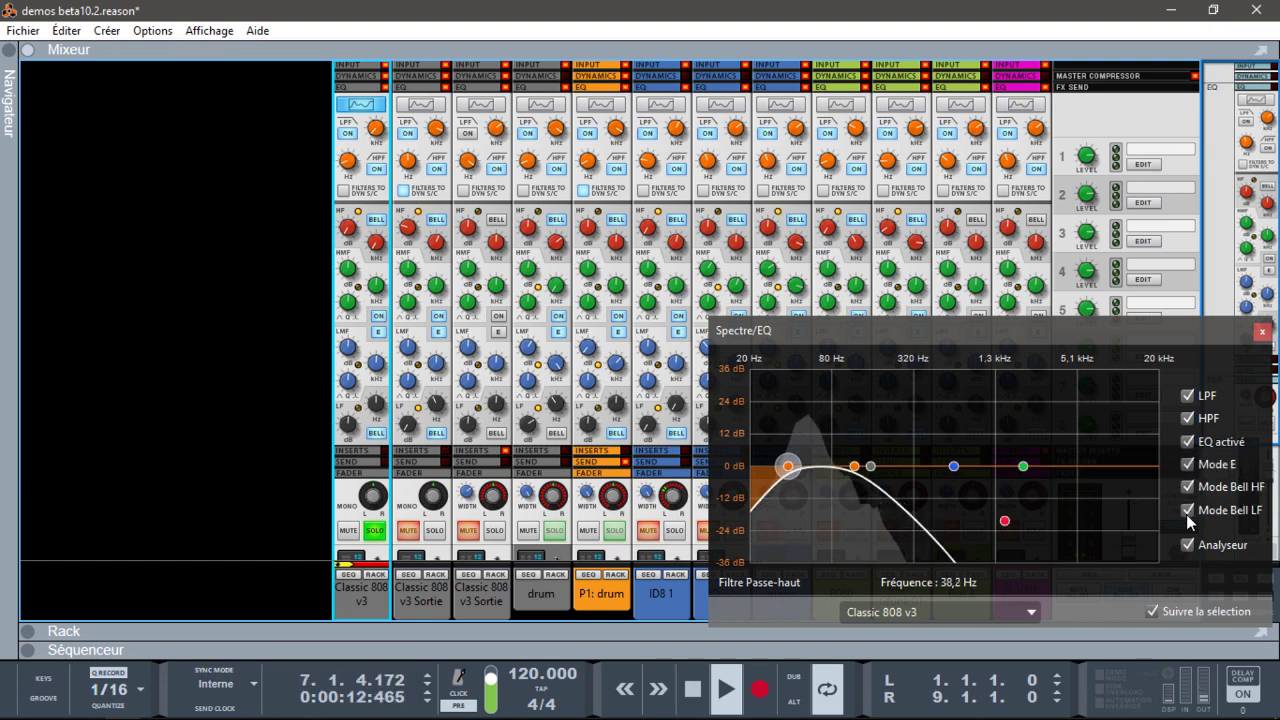
{"action": "left_click", "coordinate": [1003, 521]}
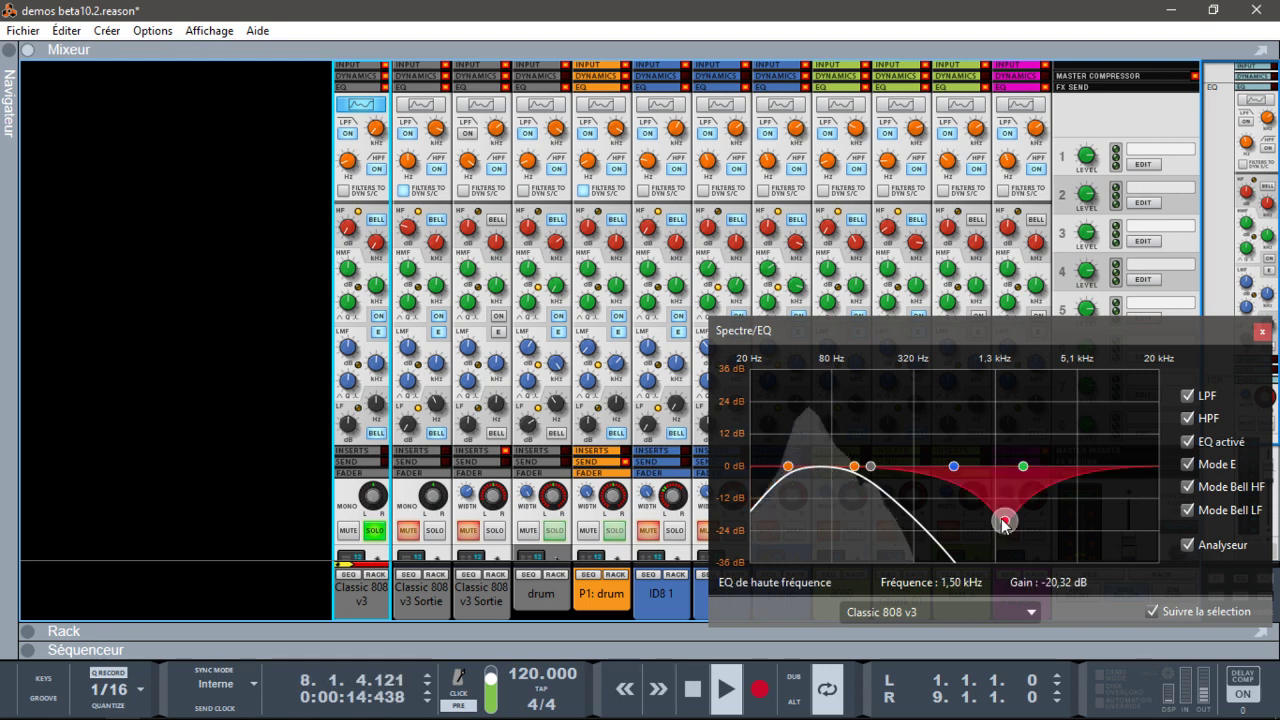
{"action": "left_click", "coordinate": [1192, 453]}
{"action": "left_click", "coordinate": [1192, 453]}
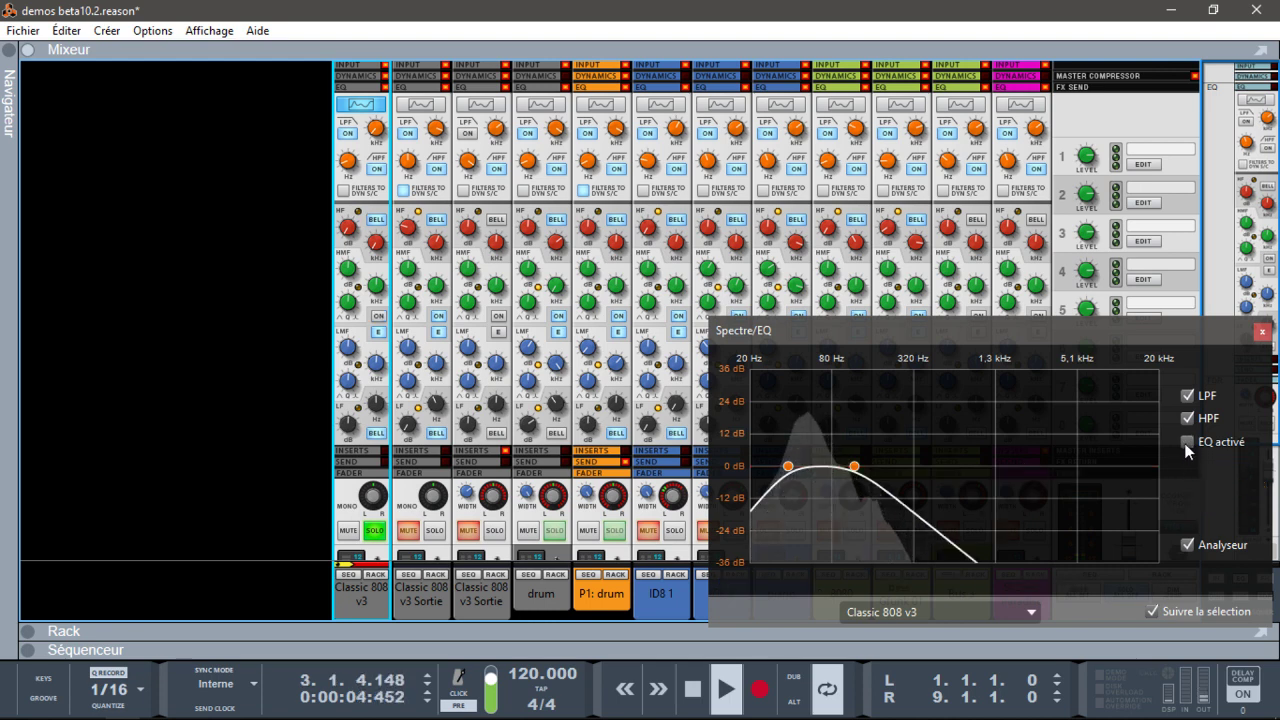
- Disable the E, Bell HF and Bell LF modes in the Spectrum EQ window and select the low-mid band
{"action": "left_click", "coordinate": [1188, 487]}
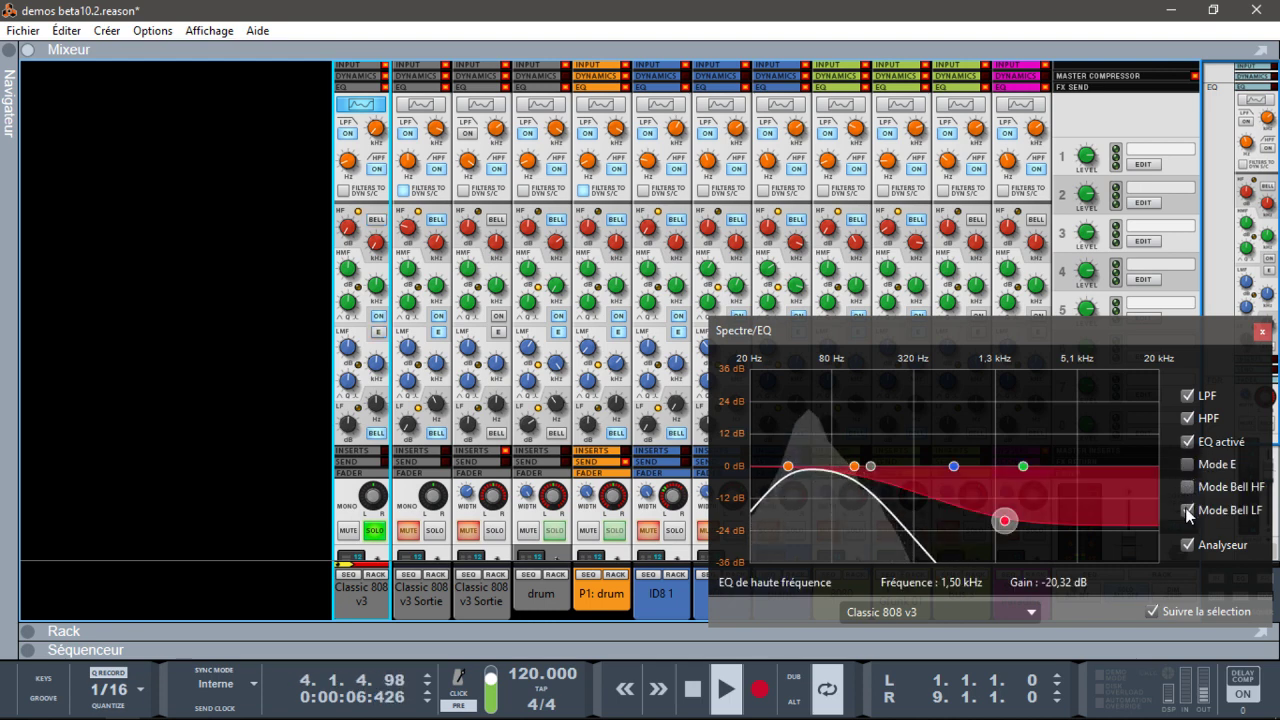
{"action": "left_click", "coordinate": [1188, 510]}
{"action": "left_click", "coordinate": [954, 466]}
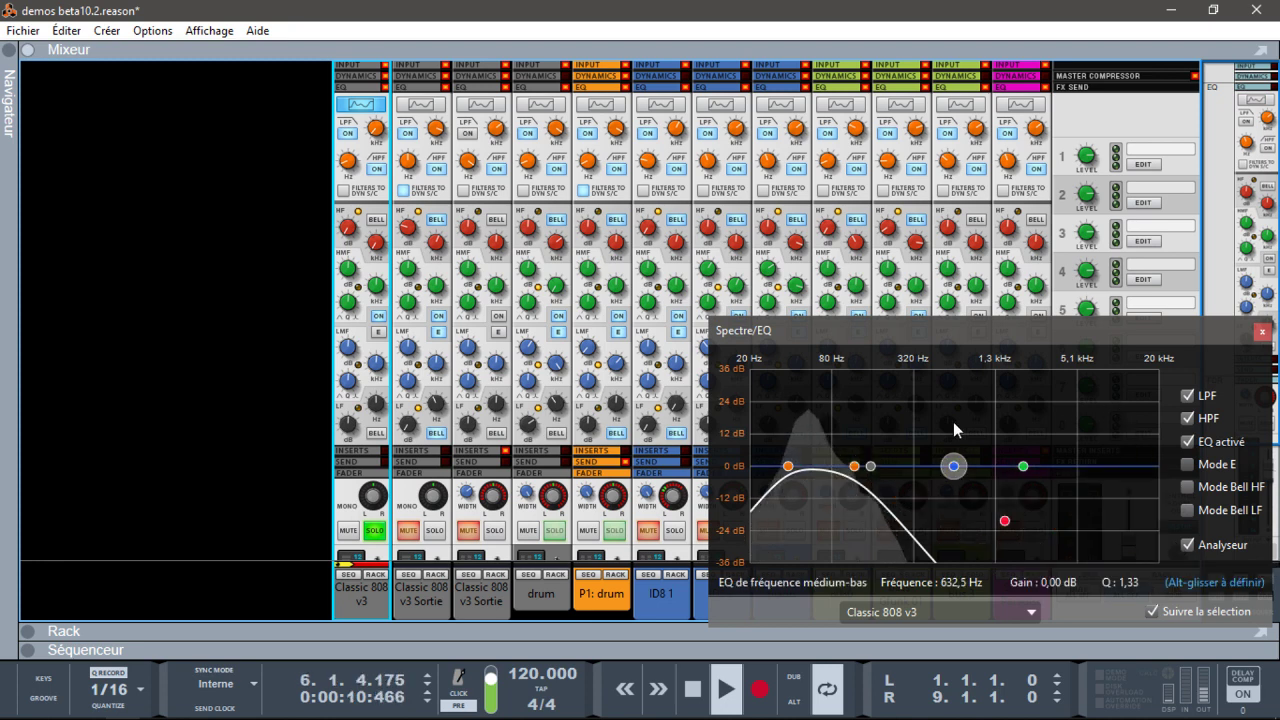
- Boost the low-mid band to about 18.41 dB at 717.8 Hz, then shift it to about 14.29 dB at 763.9 Hz
{"action": "left_click", "coordinate": [1004, 520]}
{"action": "left_click_drag", "start_coordinate": [1003, 559], "coordinate": [989, 588]}
{"action": "left_click_drag", "start_coordinate": [954, 466], "coordinate": [955, 457]}
{"action": "mouse_move", "coordinate": [954, 428]}
{"action": "left_mouse_down"}
{"action": "mouse_move", "coordinate": [953, 406]}
{"action": "mouse_move", "coordinate": [962, 494]}
{"action": "mouse_move", "coordinate": [956, 420]}
{"action": "mouse_move", "coordinate": [968, 418]}
{"action": "mouse_move", "coordinate": [966, 450]}
{"action": "mouse_move", "coordinate": [943, 418]}
{"action": "mouse_move", "coordinate": [970, 427]}
{"action": "left_mouse_up"}
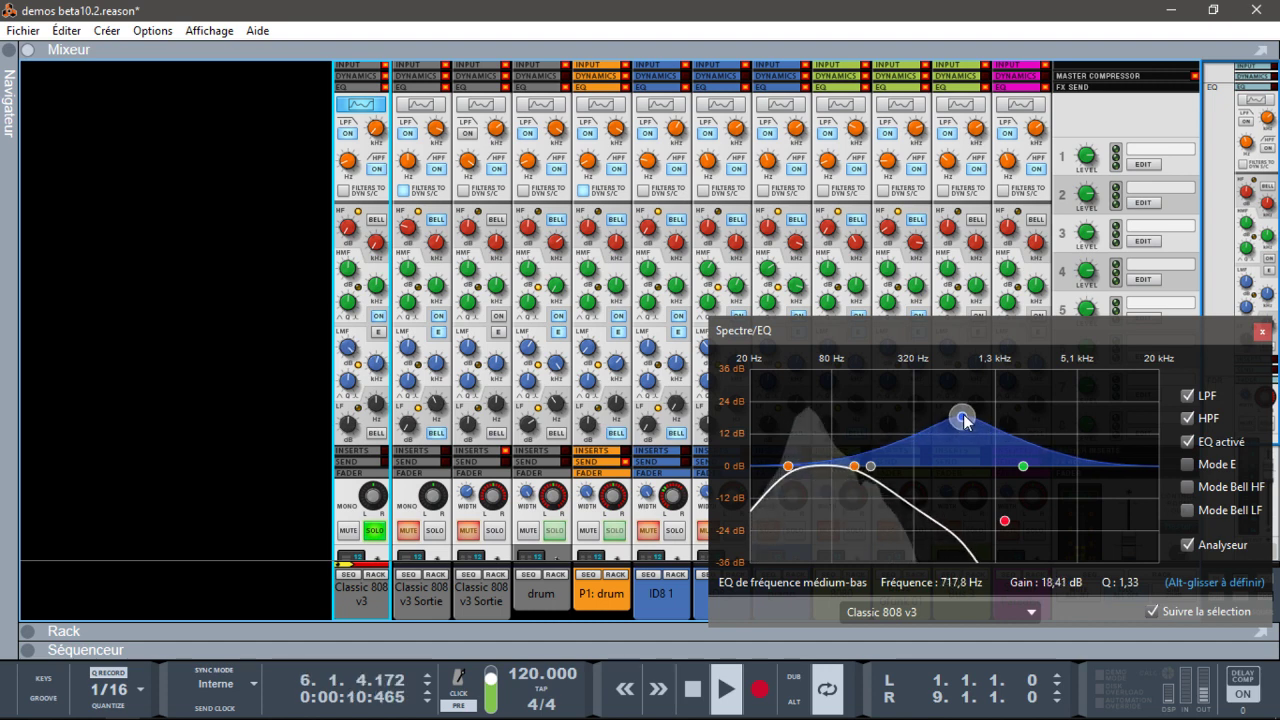
{"action": "left_click_drag", "start_coordinate": [946, 407], "coordinate": [966, 430]}
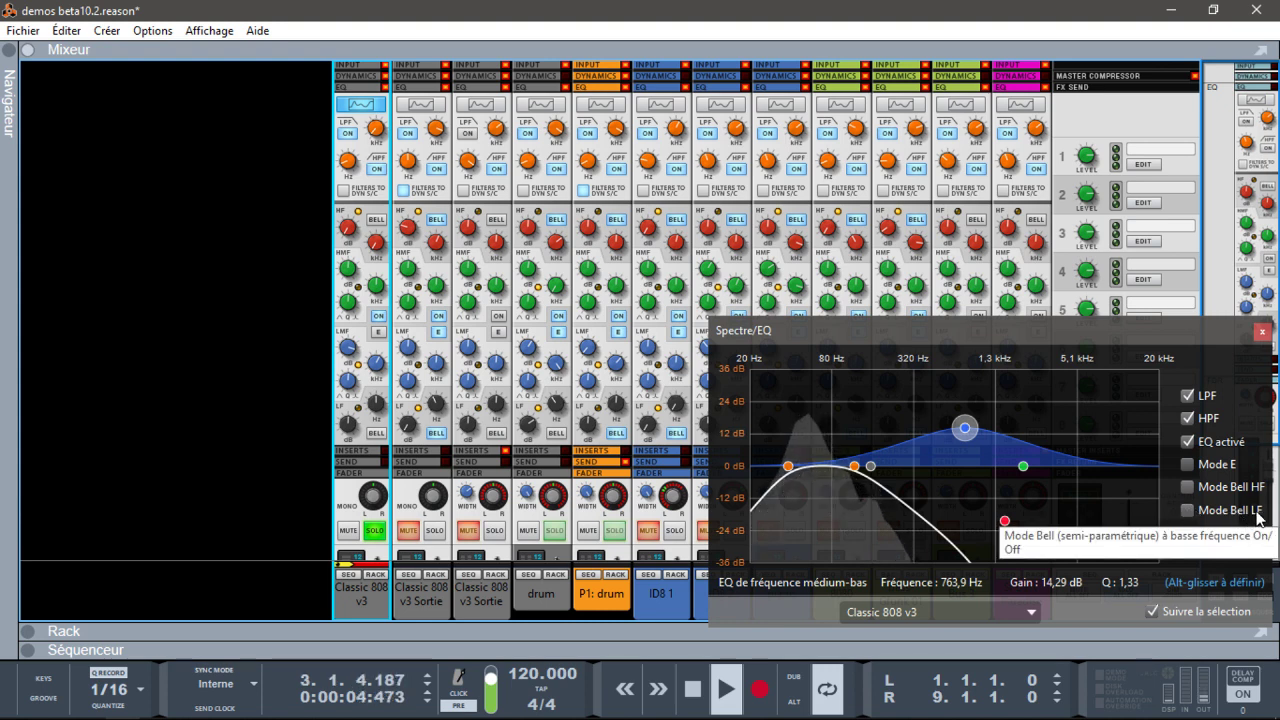
- Enable the Bell LF, E and Bell HF modes while adjusting the low-mid band, leaving it at 729.5 Hz with 3.81 dB gain
{"action": "left_click", "coordinate": [1187, 510]}
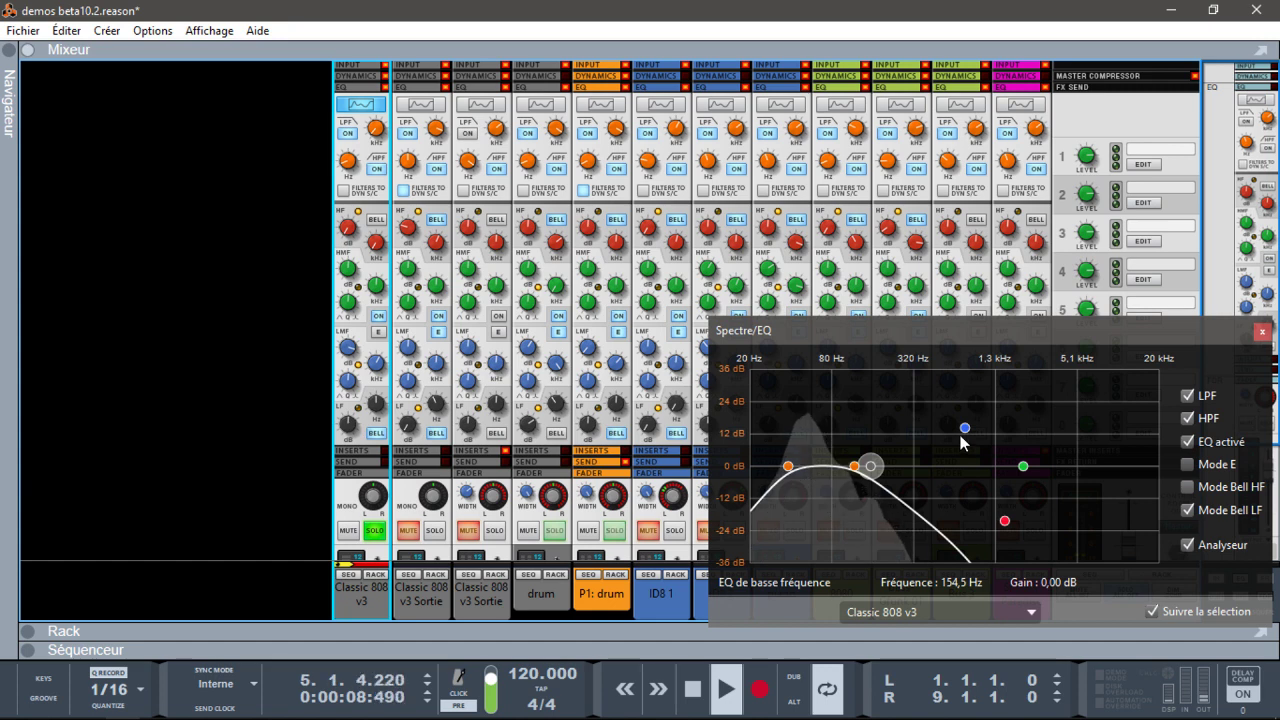
{"action": "left_click_drag", "start_coordinate": [964, 428], "coordinate": [953, 400]}
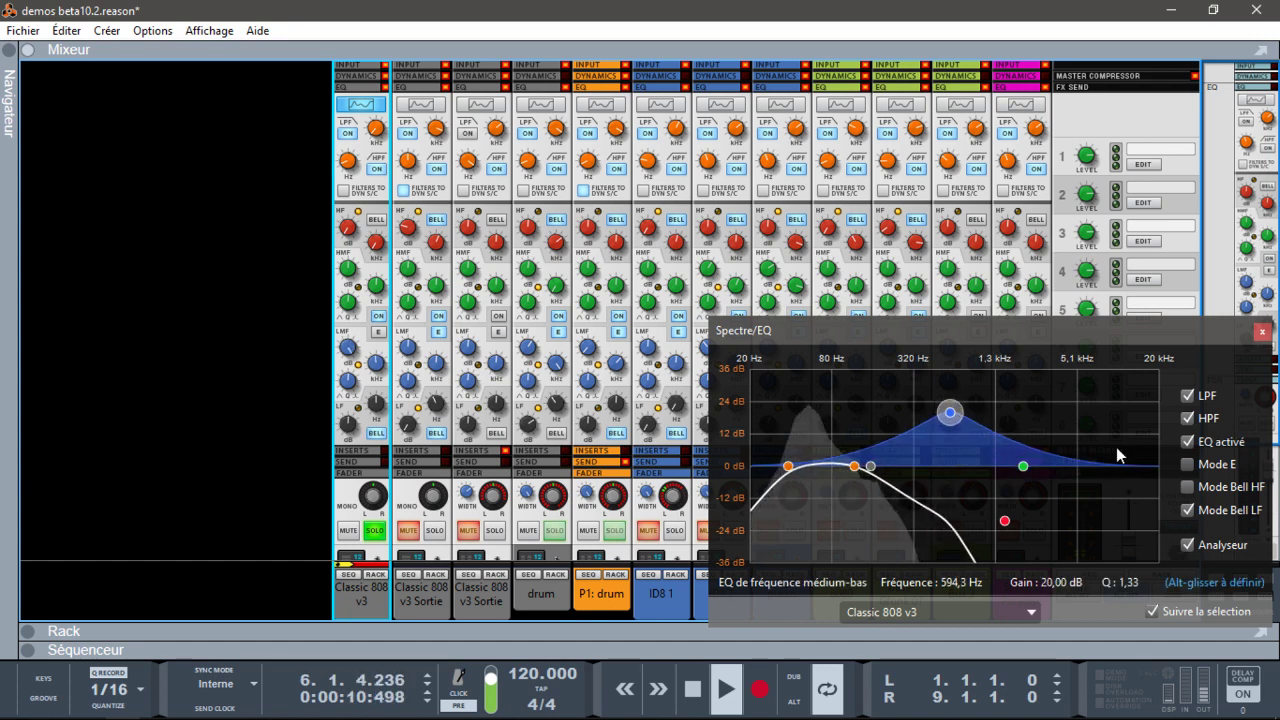
{"action": "left_click", "coordinate": [1186, 464]}
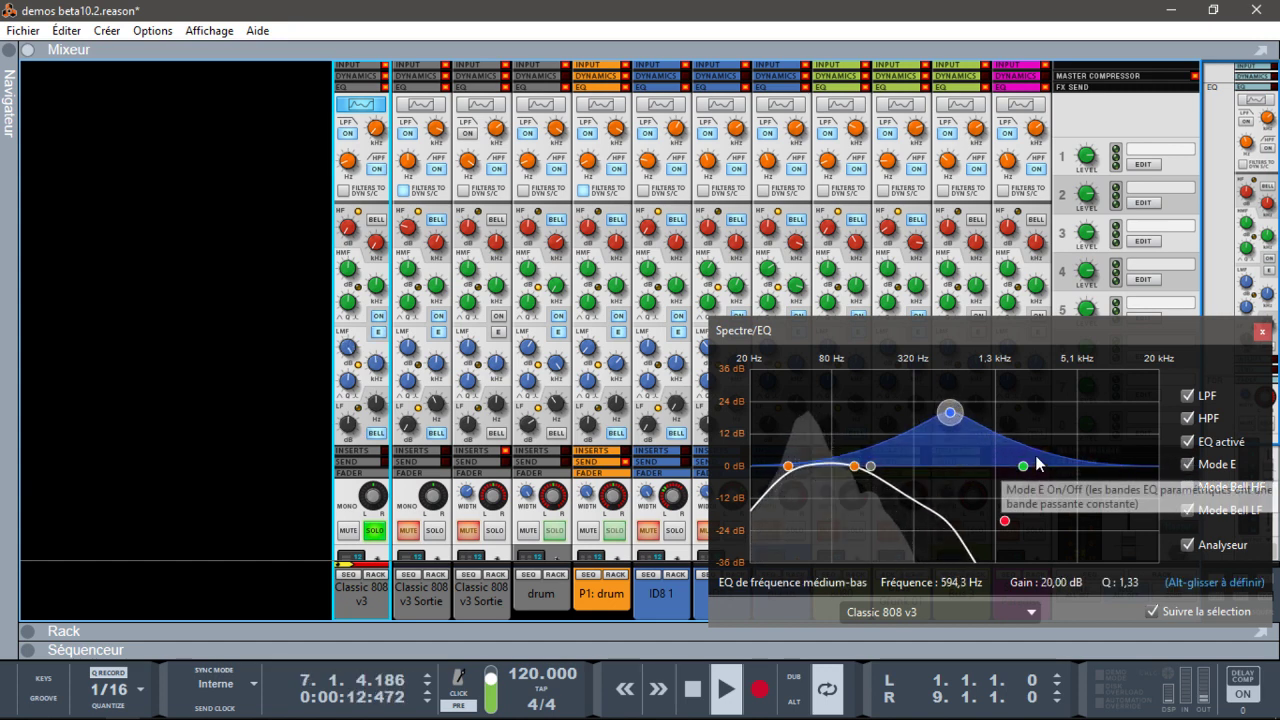
{"action": "left_click_drag", "start_coordinate": [958, 420], "coordinate": [948, 464]}
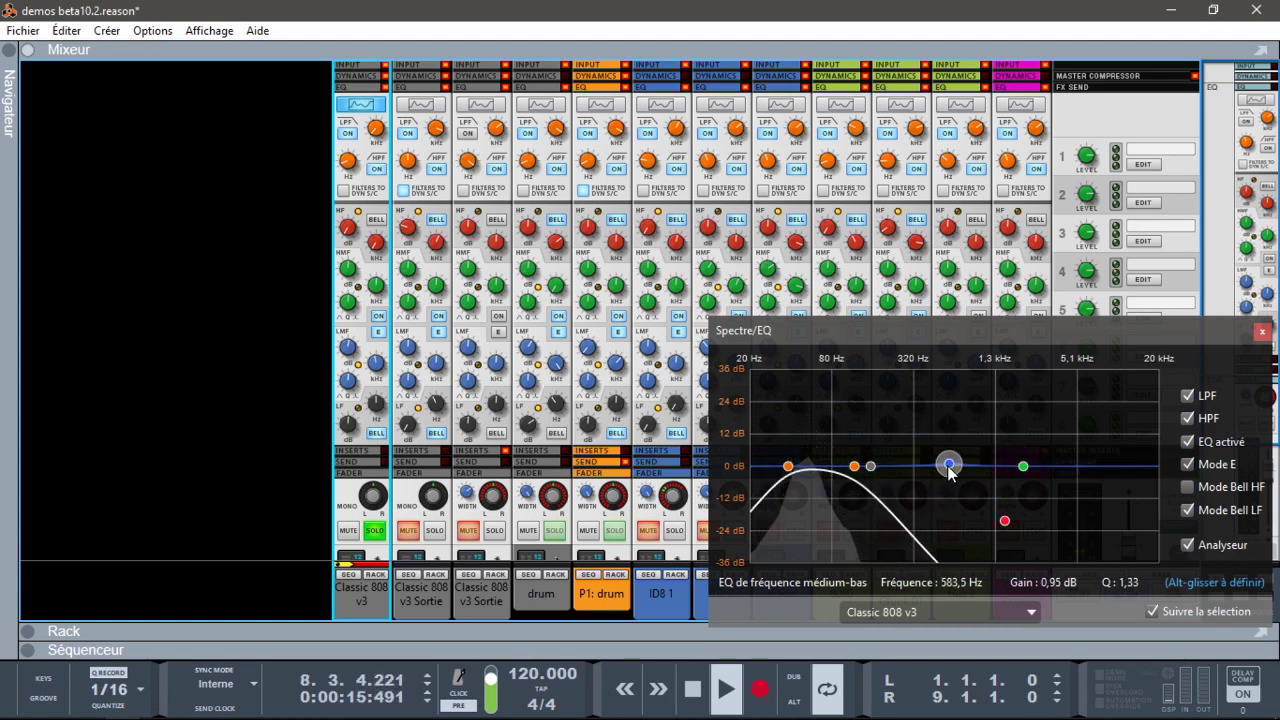
{"action": "left_click", "coordinate": [1188, 487]}
{"action": "mouse_move", "coordinate": [948, 464]}
{"action": "left_mouse_down"}
{"action": "mouse_move", "coordinate": [937, 416]}
{"action": "mouse_move", "coordinate": [966, 419]}
{"action": "mouse_move", "coordinate": [969, 552]}
{"action": "mouse_move", "coordinate": [1014, 526]}
{"action": "mouse_move", "coordinate": [964, 467]}
{"action": "left_mouse_up"}
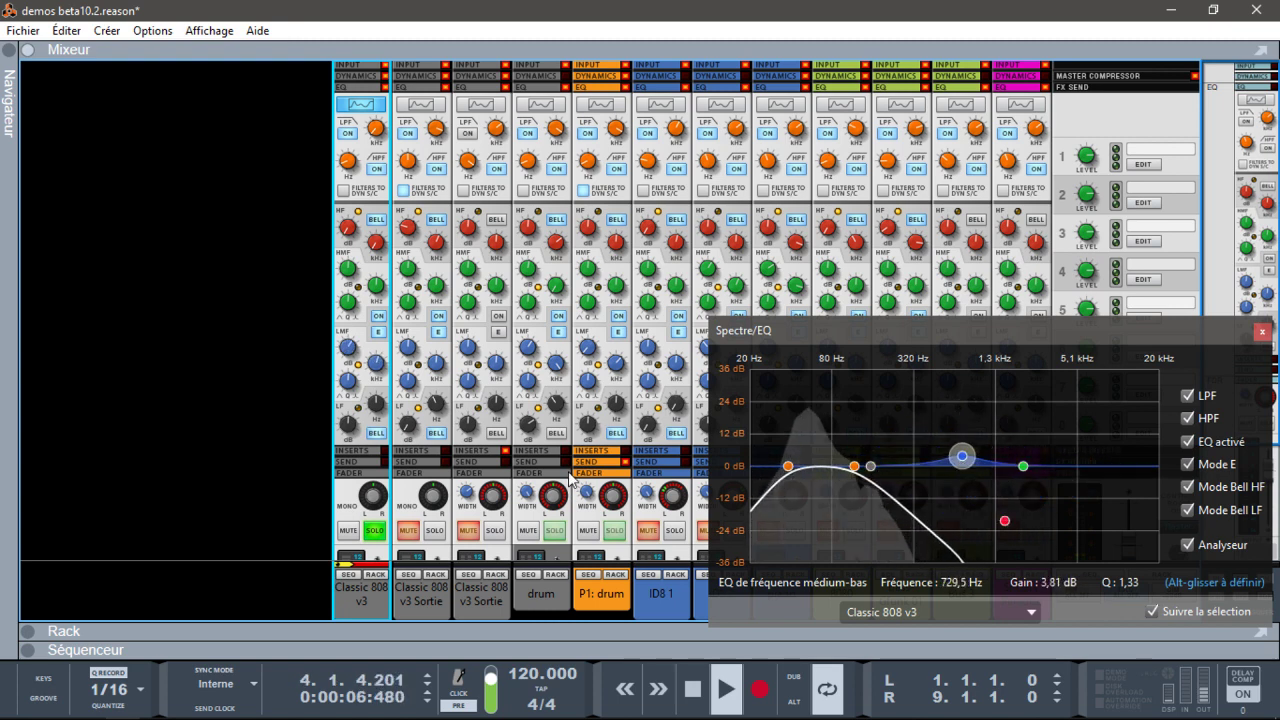
- Open the LPF to nearly 20 kHz and compare the high-frequency band with Bell HF off and on, shifting it to 1.94 kHz and back to 1.50 kHz
{"action": "left_click_drag", "start_coordinate": [854, 466], "coordinate": [1157, 466]}
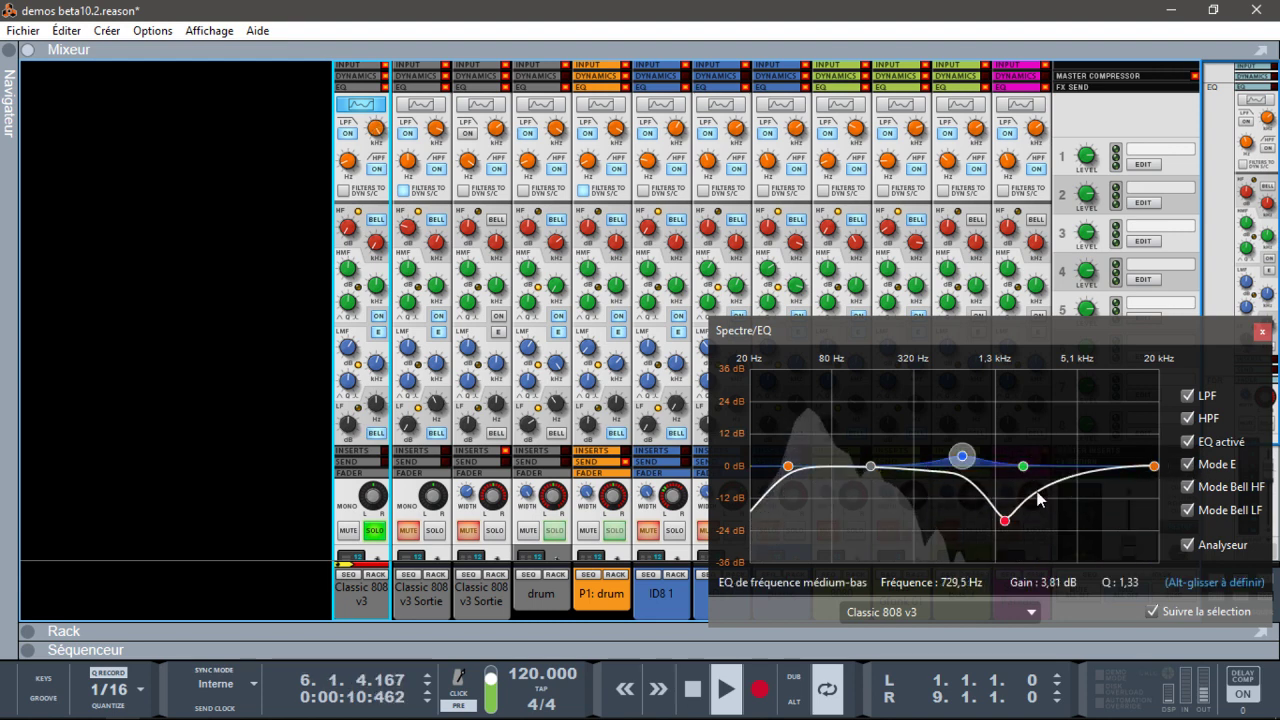
{"action": "left_click_drag", "start_coordinate": [1008, 523], "coordinate": [954, 563]}
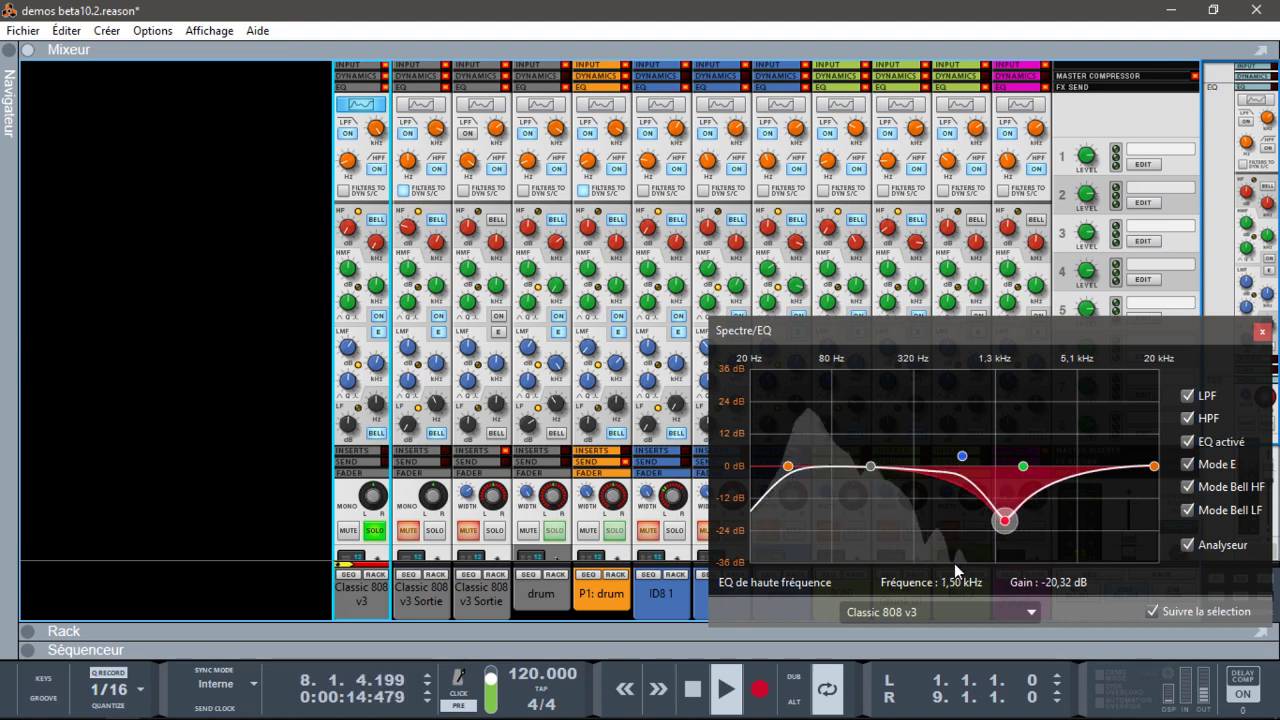
{"action": "left_click", "coordinate": [1189, 487]}
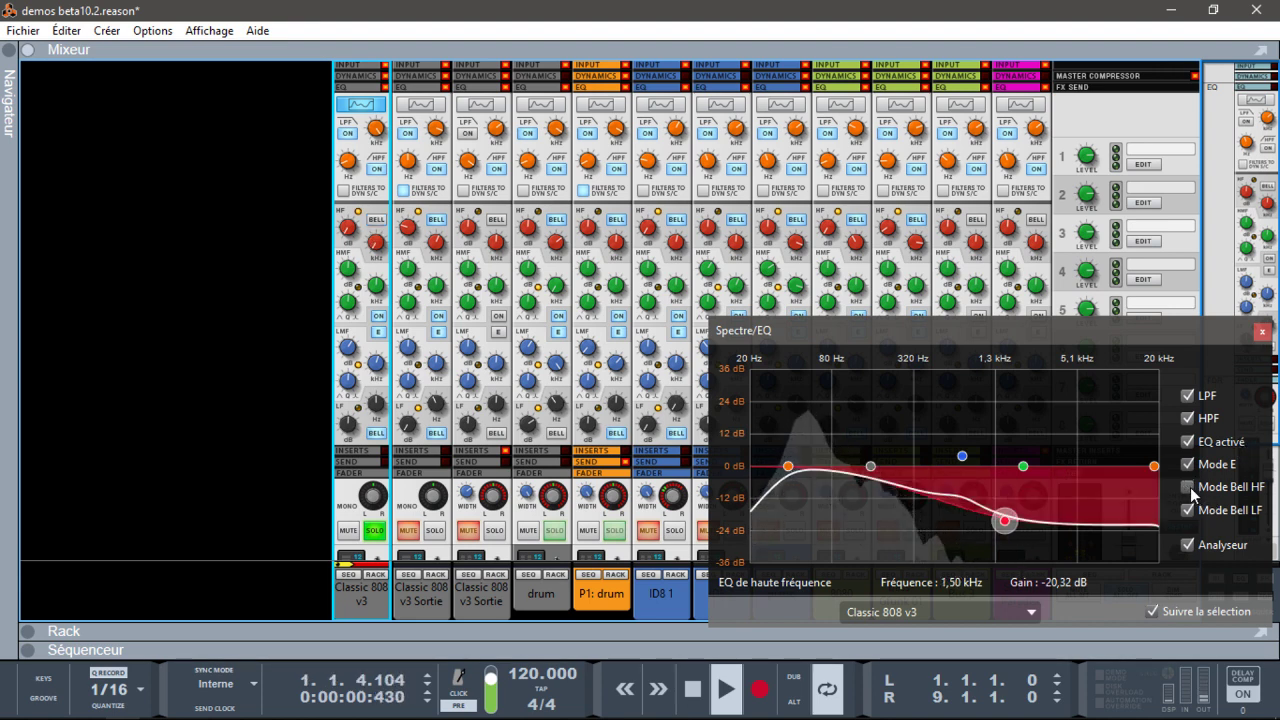
{"action": "left_click_drag", "start_coordinate": [1000, 538], "coordinate": [1022, 575]}
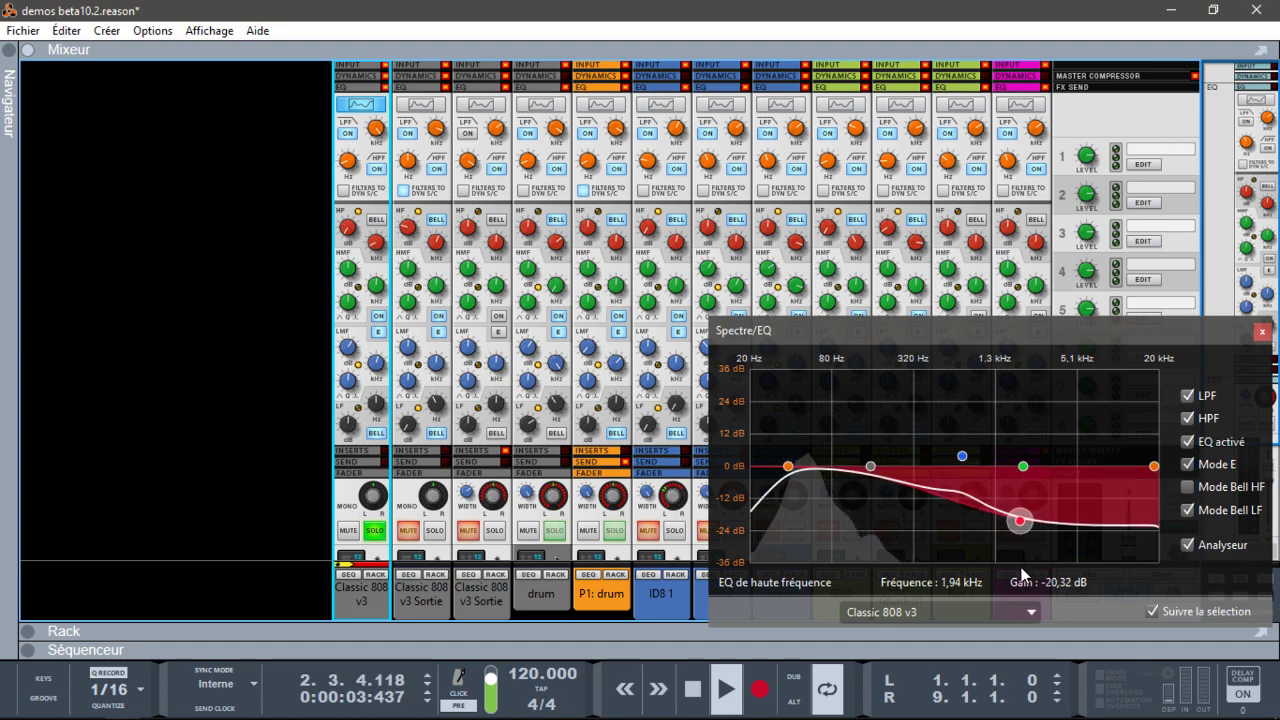
{"action": "left_click", "coordinate": [1189, 488]}
{"action": "left_click_drag", "start_coordinate": [1012, 516], "coordinate": [1006, 552]}
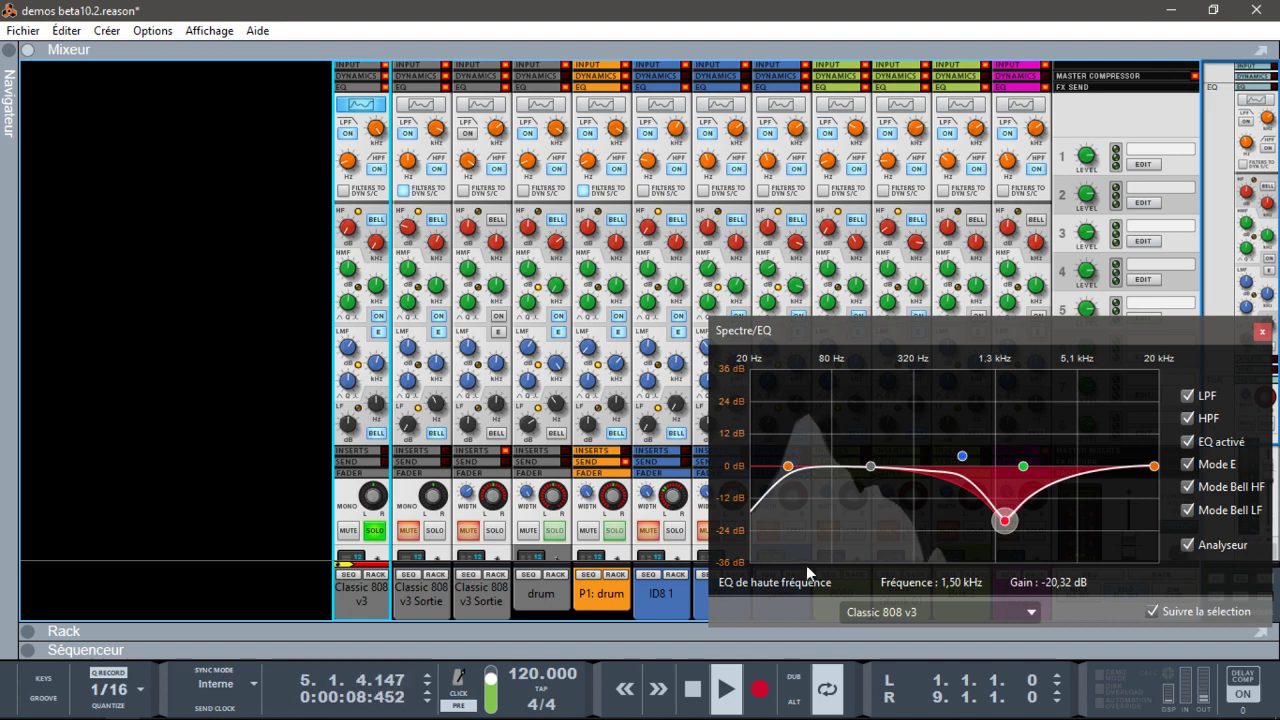
- Move the low-mid band to 895.4 Hz, then 674.6 Hz at 11.11 dB, shifting the high-frequency band to 2.98 kHz and back to 1.50 kHz
{"action": "mouse_move", "coordinate": [962, 456]}
{"action": "left_mouse_down"}
{"action": "mouse_move", "coordinate": [968, 411]}
{"action": "mouse_move", "coordinate": [974, 454]}
{"action": "left_mouse_up"}
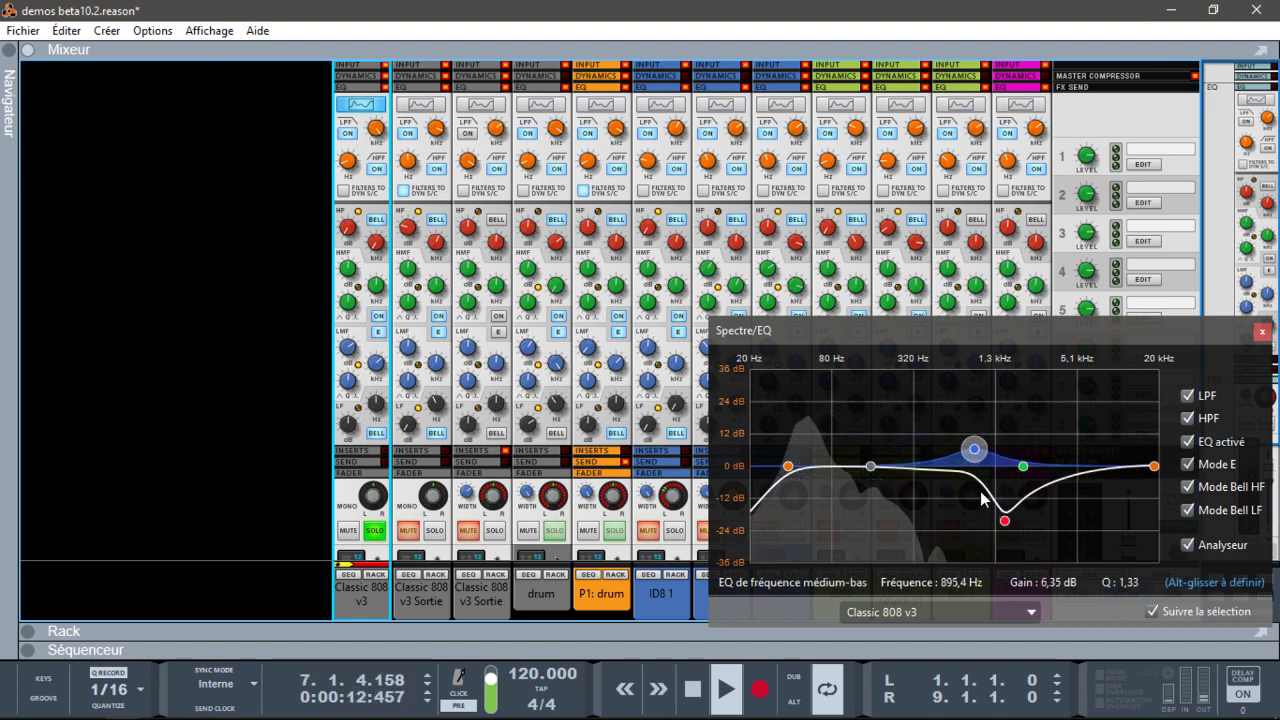
{"action": "left_click_drag", "start_coordinate": [1004, 526], "coordinate": [1049, 525]}
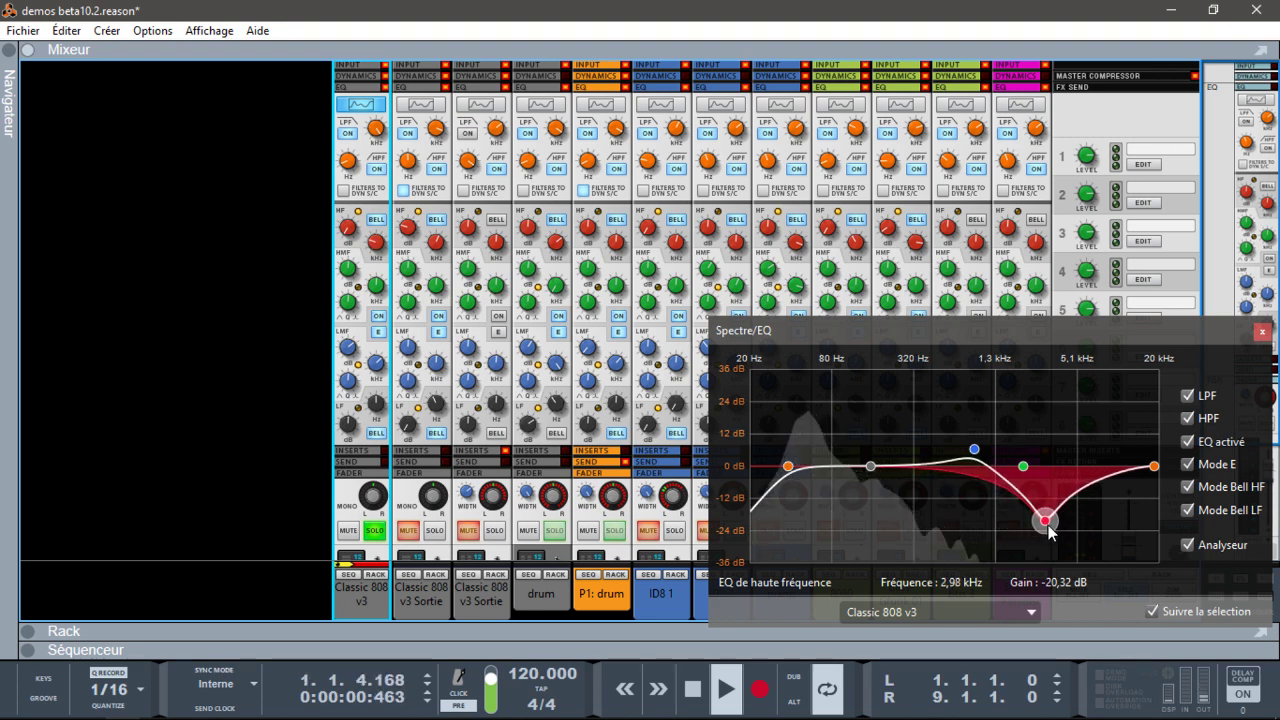
{"action": "left_click_drag", "start_coordinate": [970, 450], "coordinate": [954, 438]}
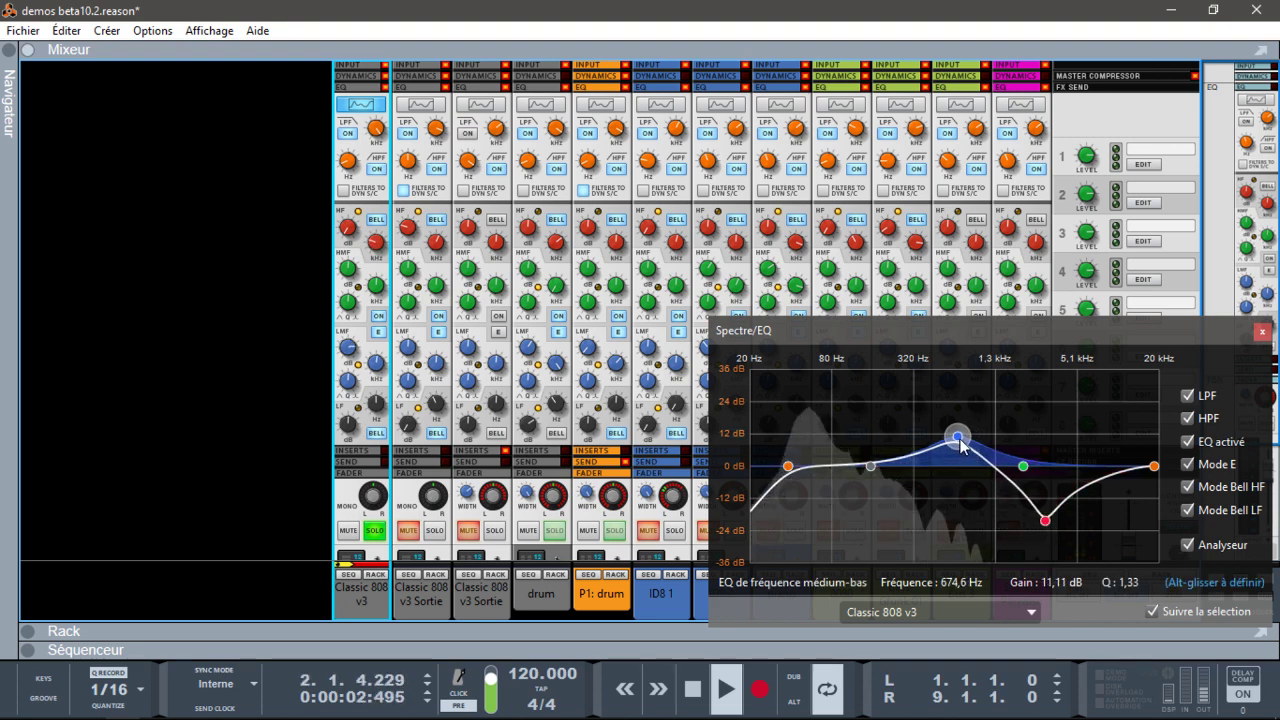
{"action": "left_click_drag", "start_coordinate": [1045, 521], "coordinate": [1004, 521]}
- Set the LPF to 386.2 Hz and the low-mid band to 200 Hz with 4.13 dB gain
{"action": "left_click_drag", "start_coordinate": [1152, 468], "coordinate": [926, 491]}
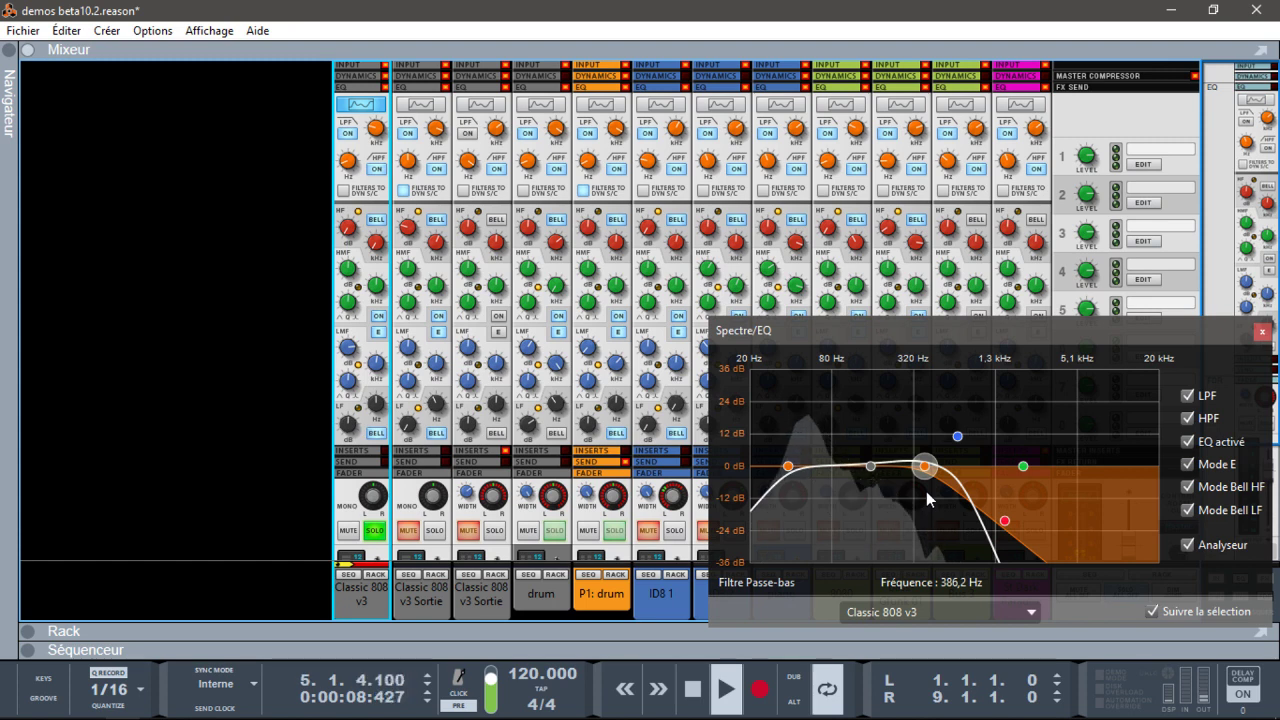
{"action": "left_click_drag", "start_coordinate": [957, 440], "coordinate": [845, 465]}
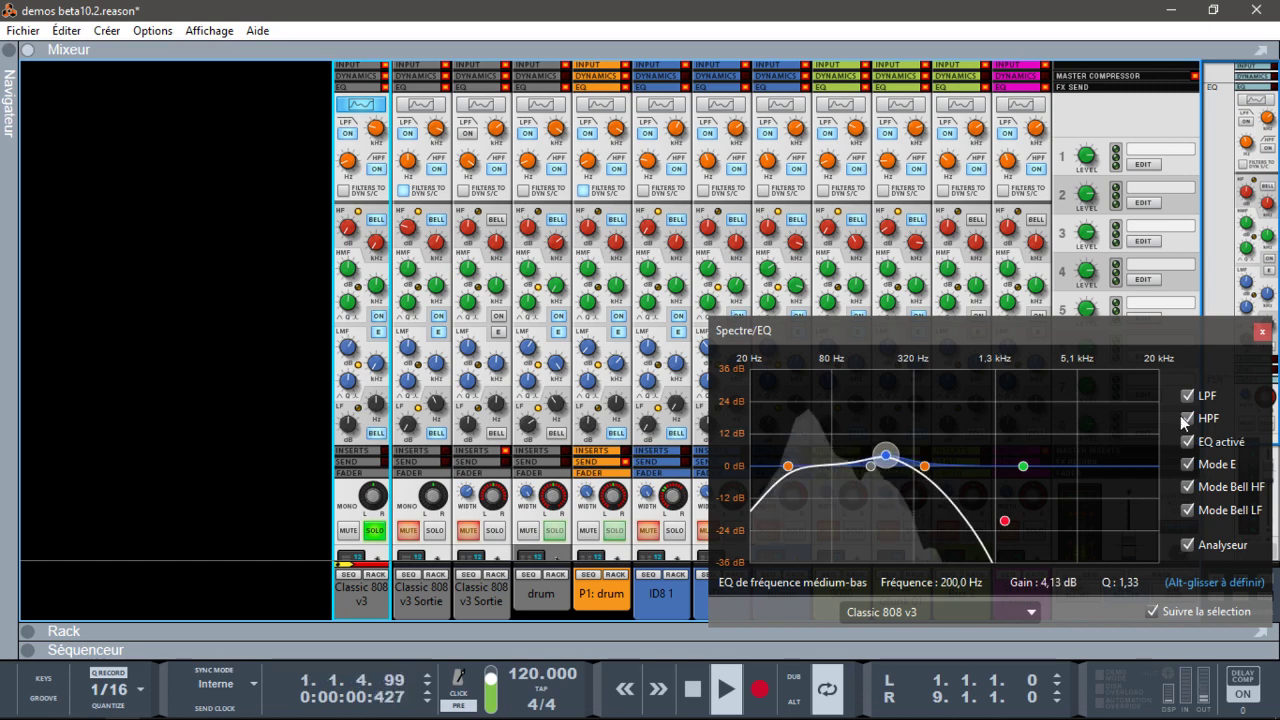
- Close and reopen the Spectrum EQ window, then switch E mode off and on from the Classic 808 v3 mixer strip
{"action": "left_click", "coordinate": [1262, 334]}
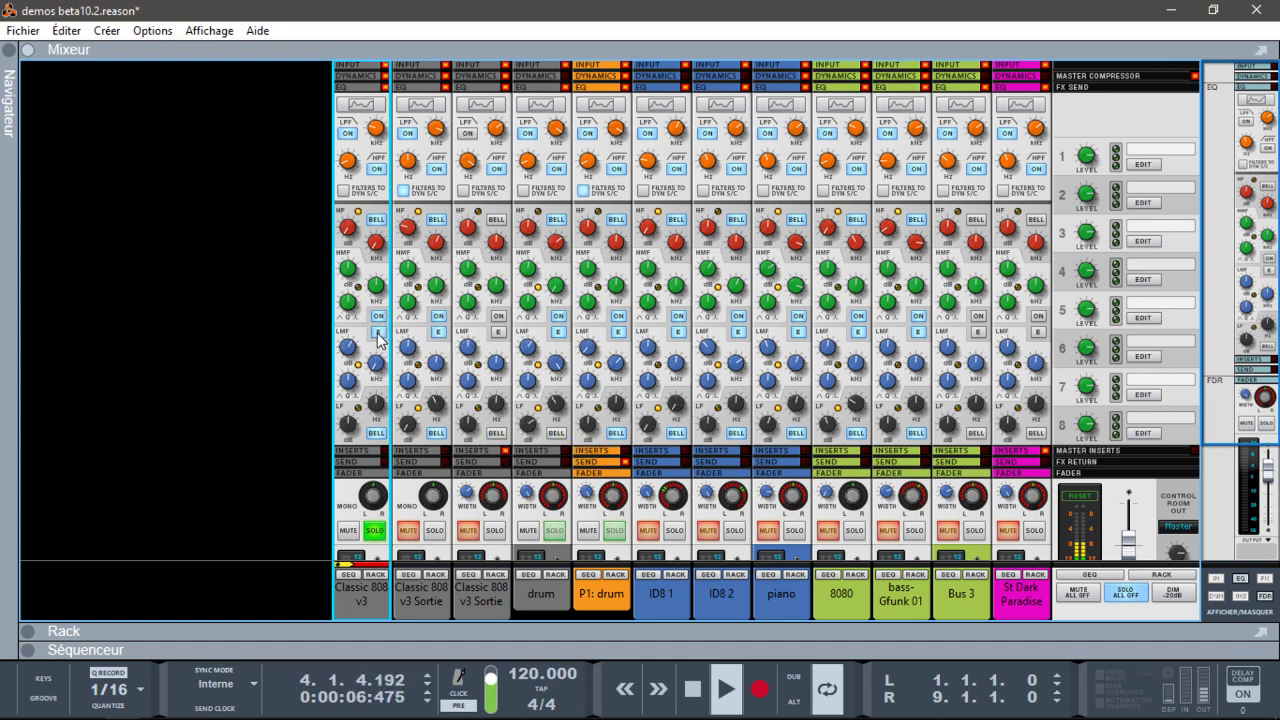
{"action": "key", "text": "F2"}
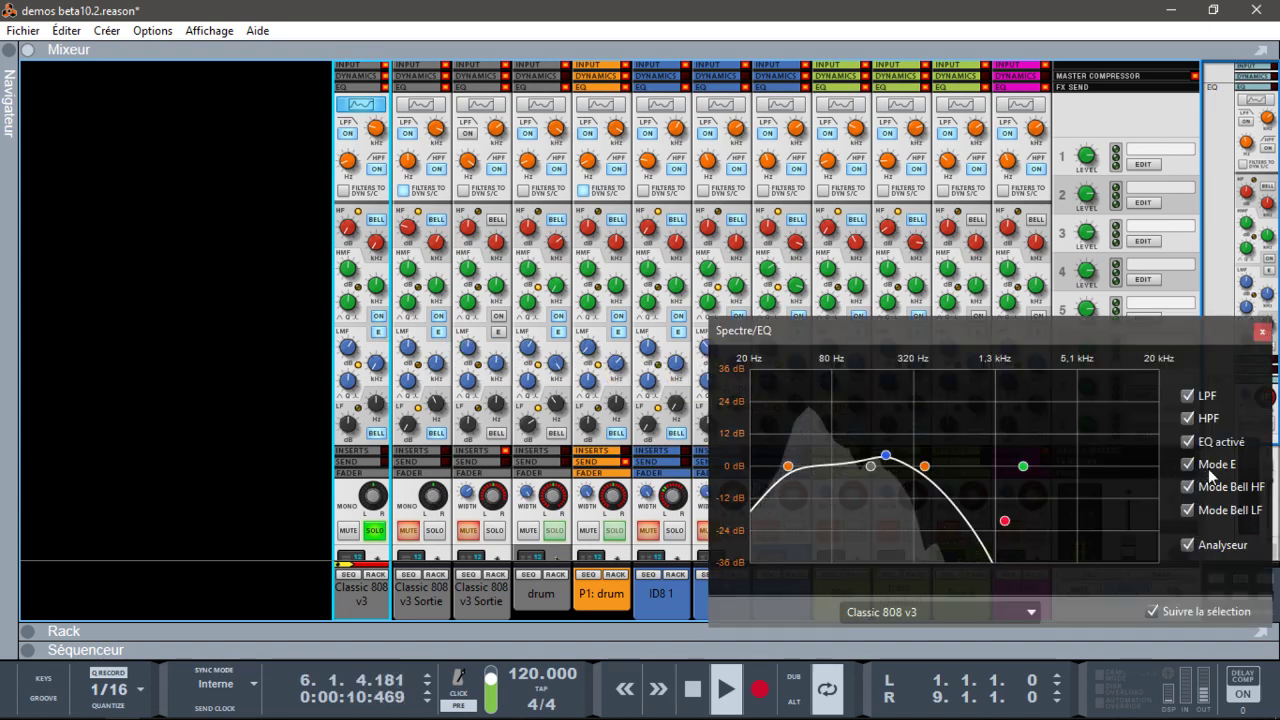
{"action": "left_click", "coordinate": [379, 332]}
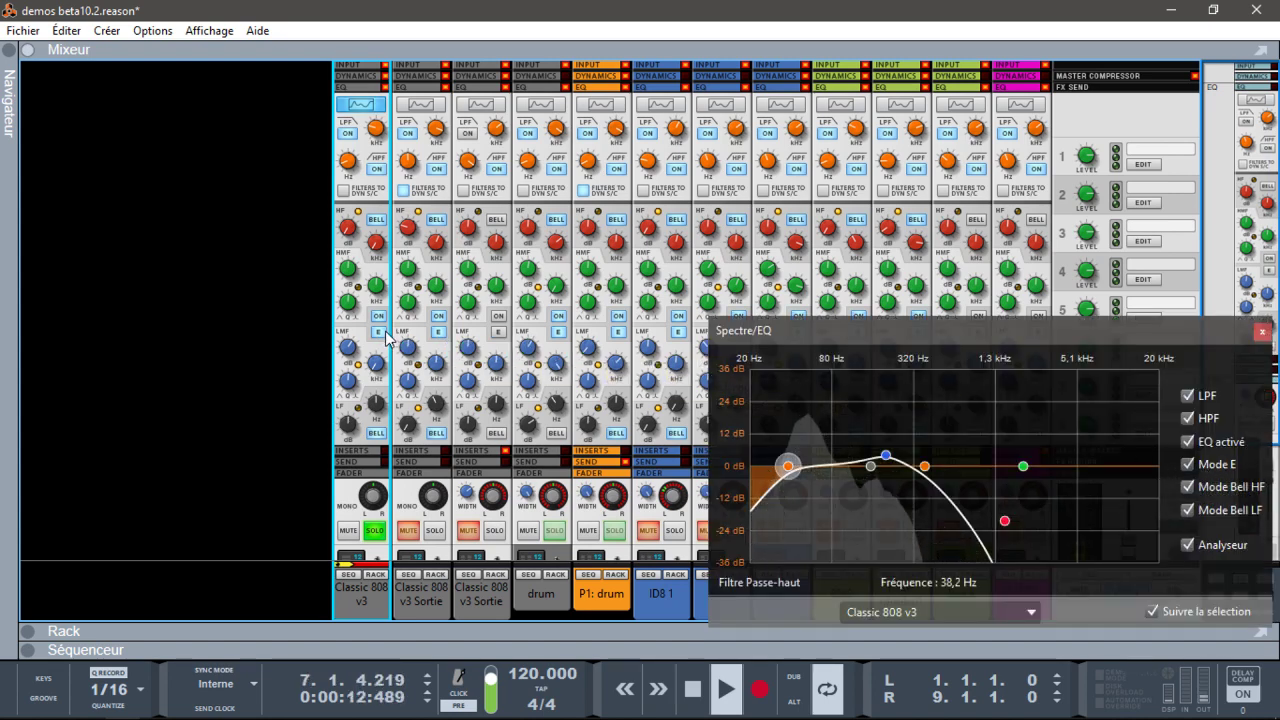
{"action": "left_click", "coordinate": [380, 332]}
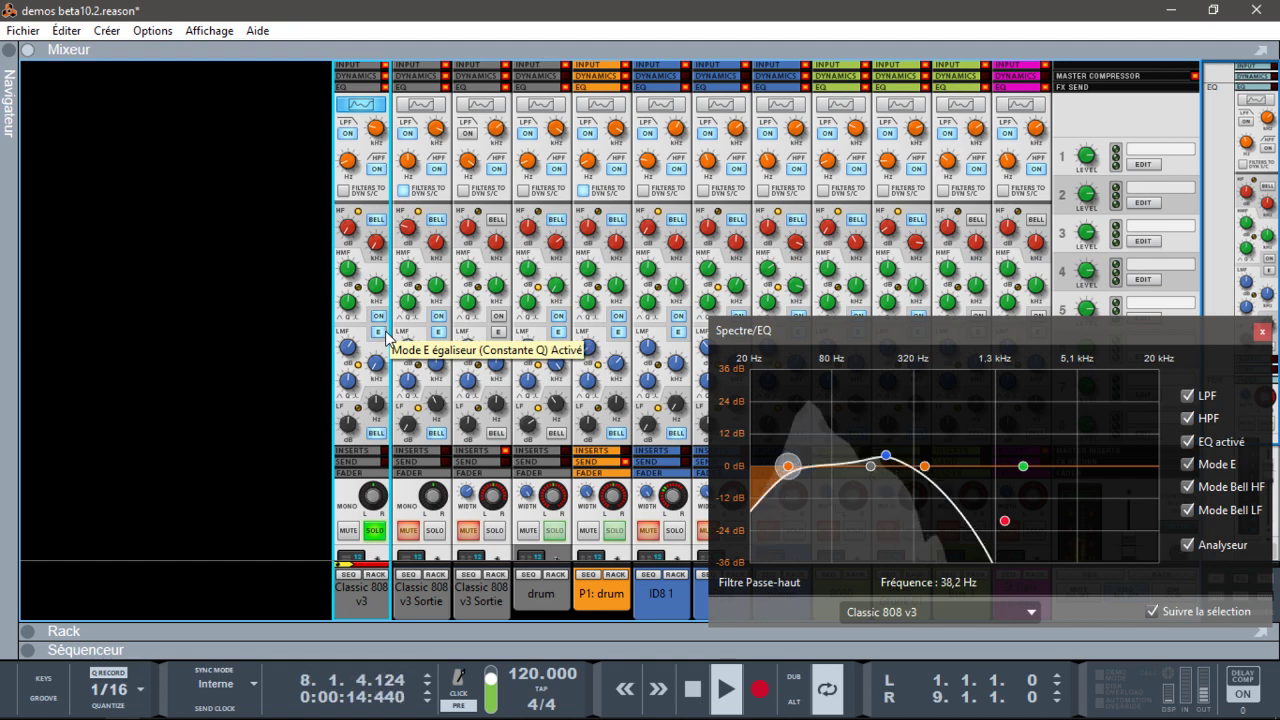
- Switch the low- and high-frequency Bell modes off and back on from the Classic 808 v3 mixer strip
{"action": "left_click", "coordinate": [377, 433]}
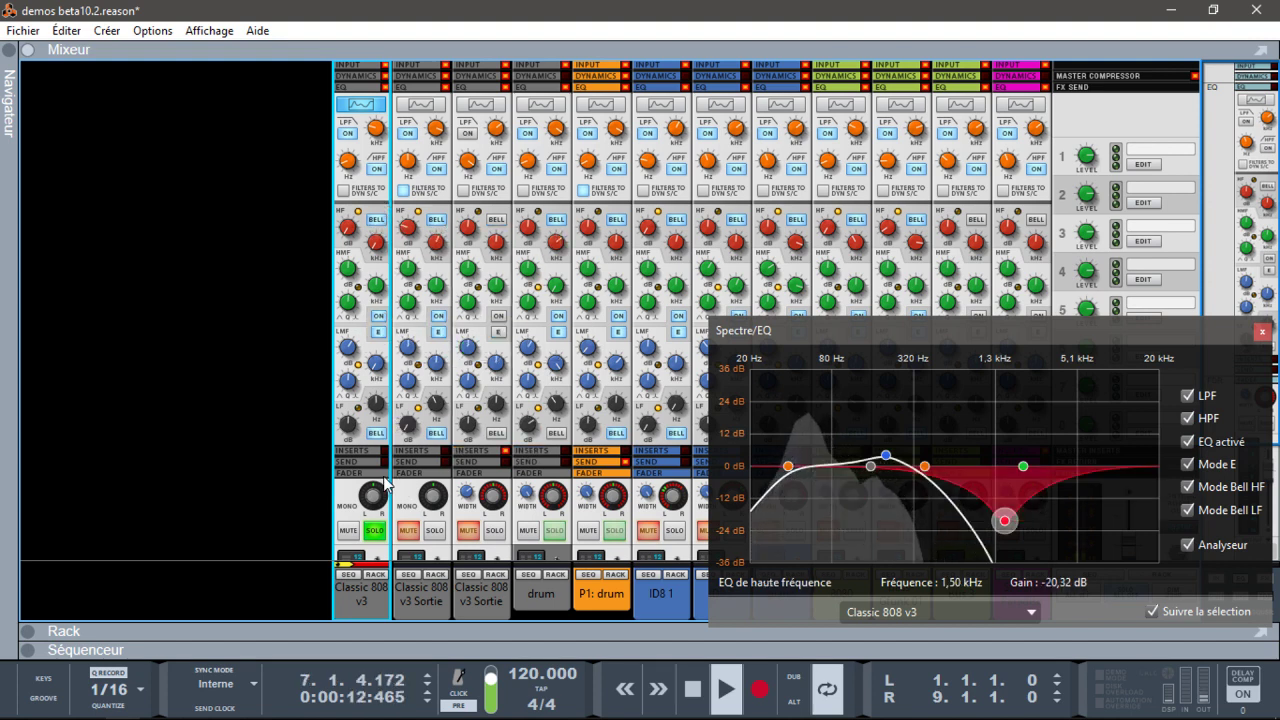
{"action": "left_click", "coordinate": [372, 432]}
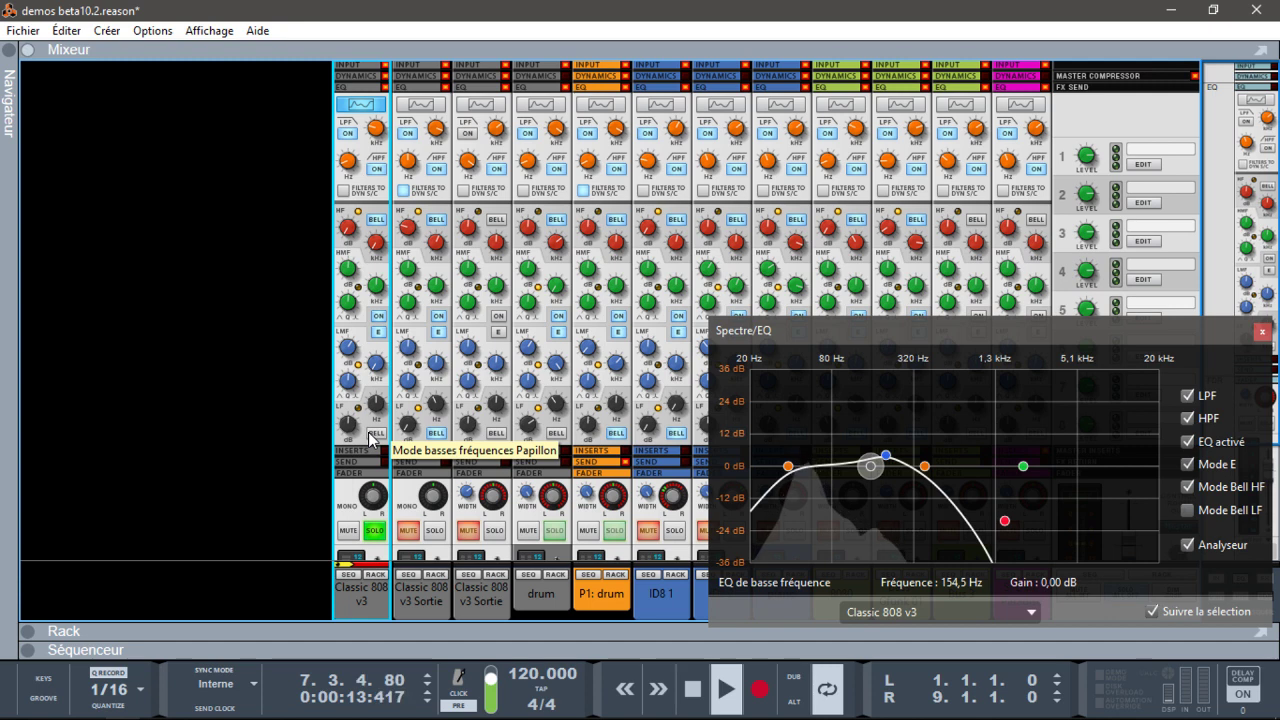
{"action": "left_click", "coordinate": [377, 221]}
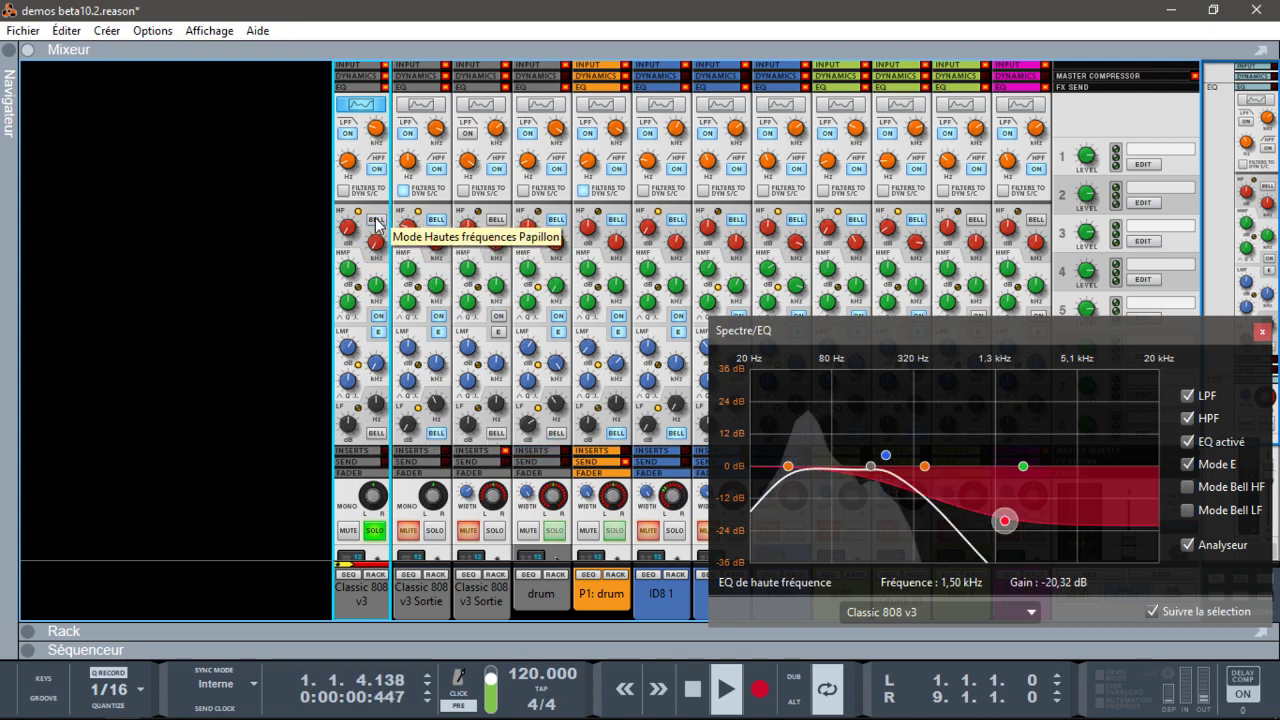
{"action": "left_click", "coordinate": [377, 221]}
{"action": "left_click", "coordinate": [377, 433]}
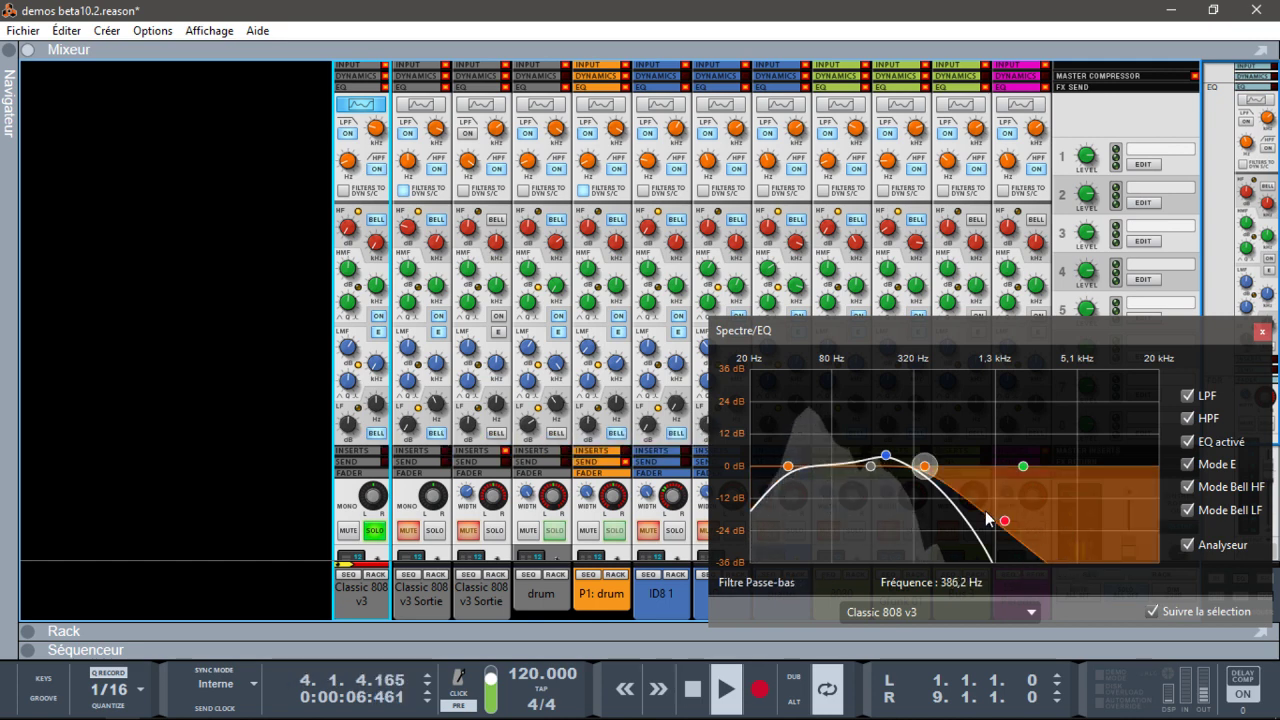
- Raise the LPF to 1.27 kHz, leave the high-frequency band at 1.50 kHz, and select the high-mid band
{"action": "left_click_drag", "start_coordinate": [1007, 522], "coordinate": [986, 547]}
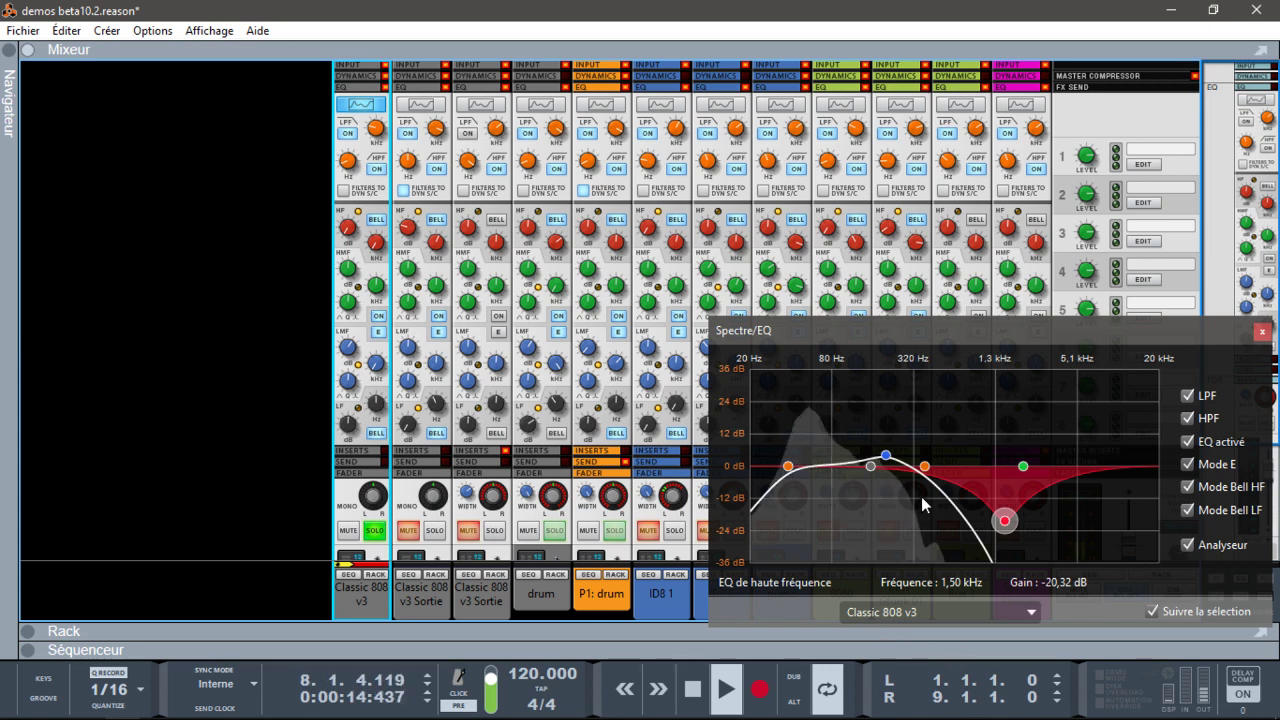
{"action": "left_click_drag", "start_coordinate": [926, 467], "coordinate": [995, 510]}
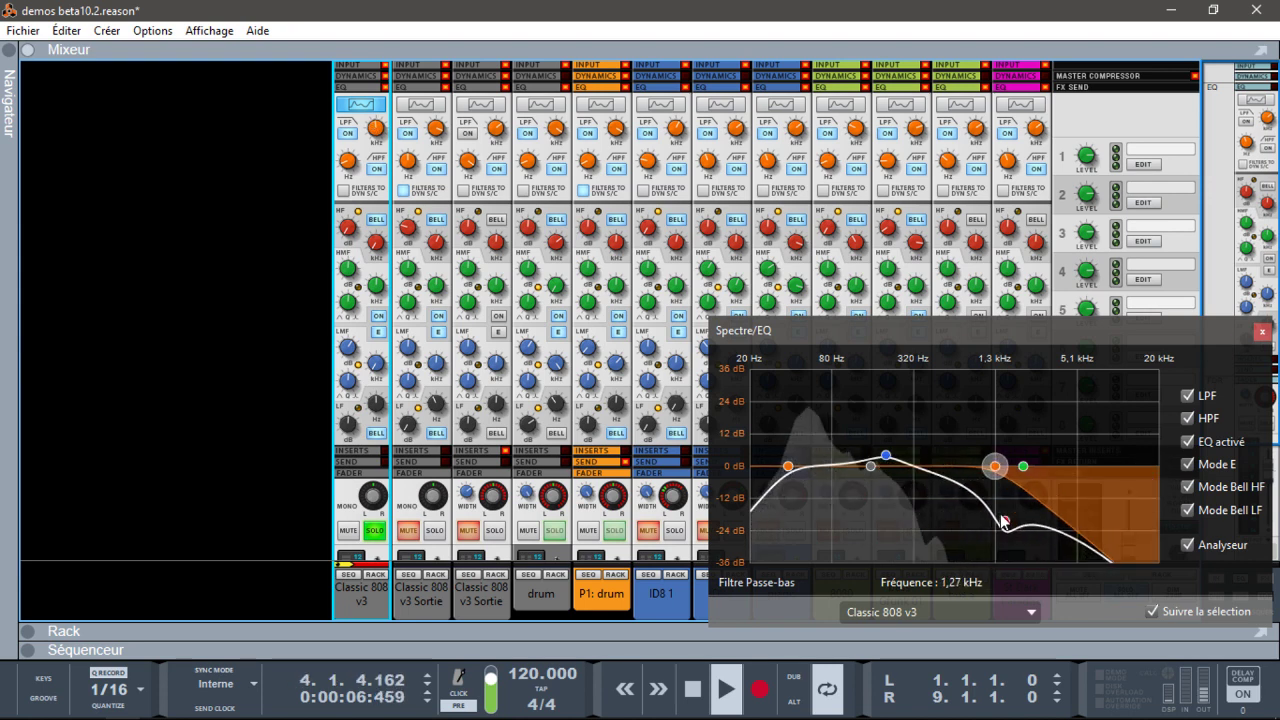
{"action": "left_click", "coordinate": [1022, 466]}
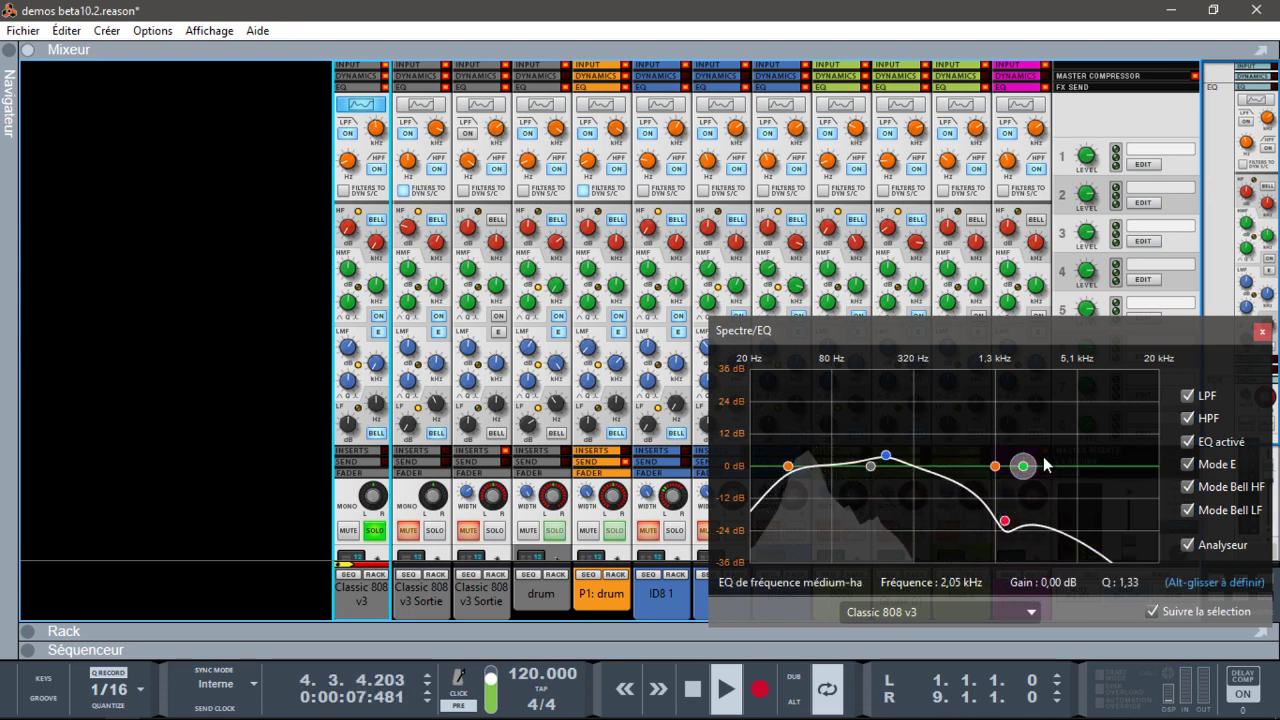
- Lower the Classic 808 v3 channel's LPF to 214.5 Hz and close the Spectrum EQ window
{"action": "left_click", "coordinate": [1004, 520]}
{"action": "left_click_drag", "start_coordinate": [995, 466], "coordinate": [893, 468]}
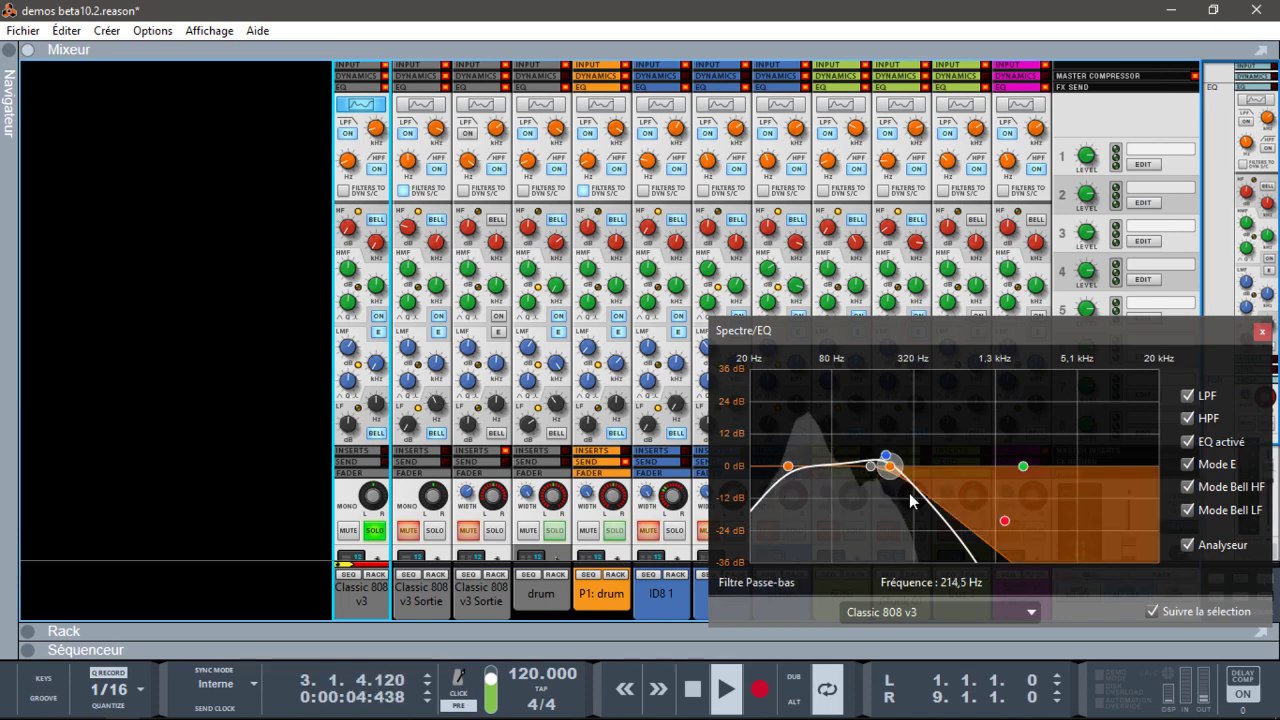
{"action": "left_click", "coordinate": [1262, 331]}
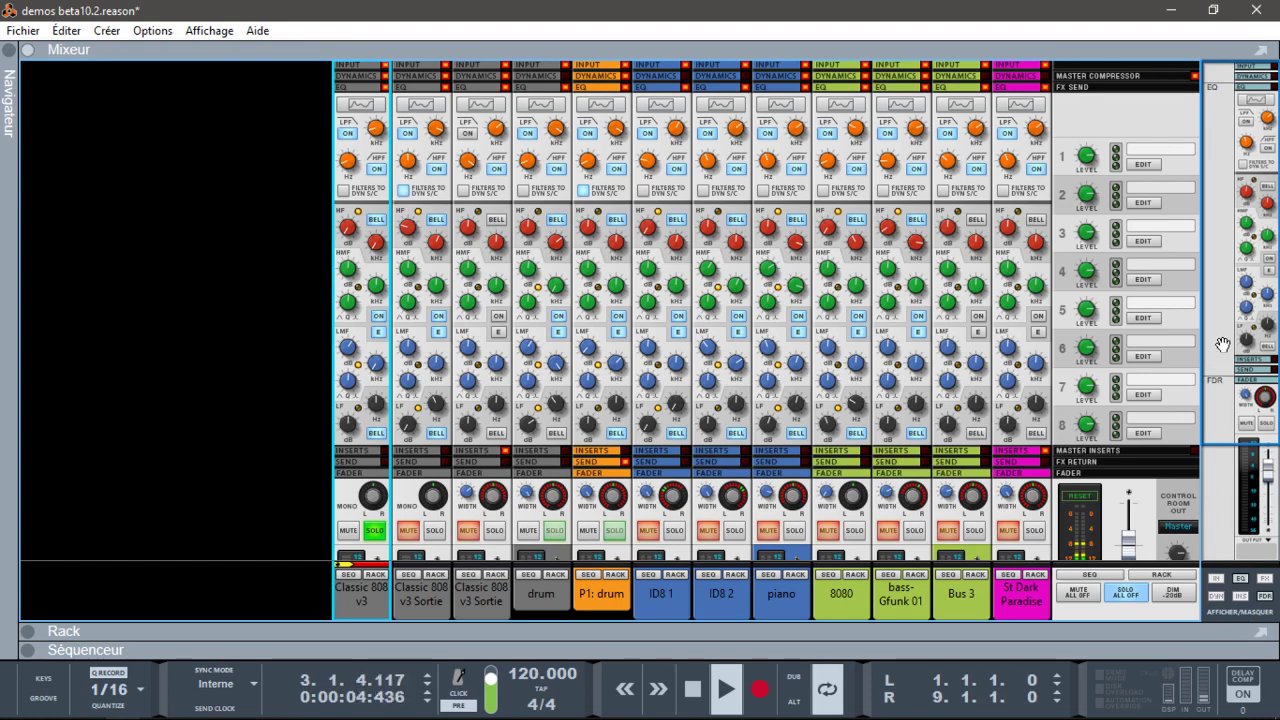
- Show the mixer's effect send section instead of the EQ section and stop playback
{"action": "left_click", "coordinate": [1266, 579]}
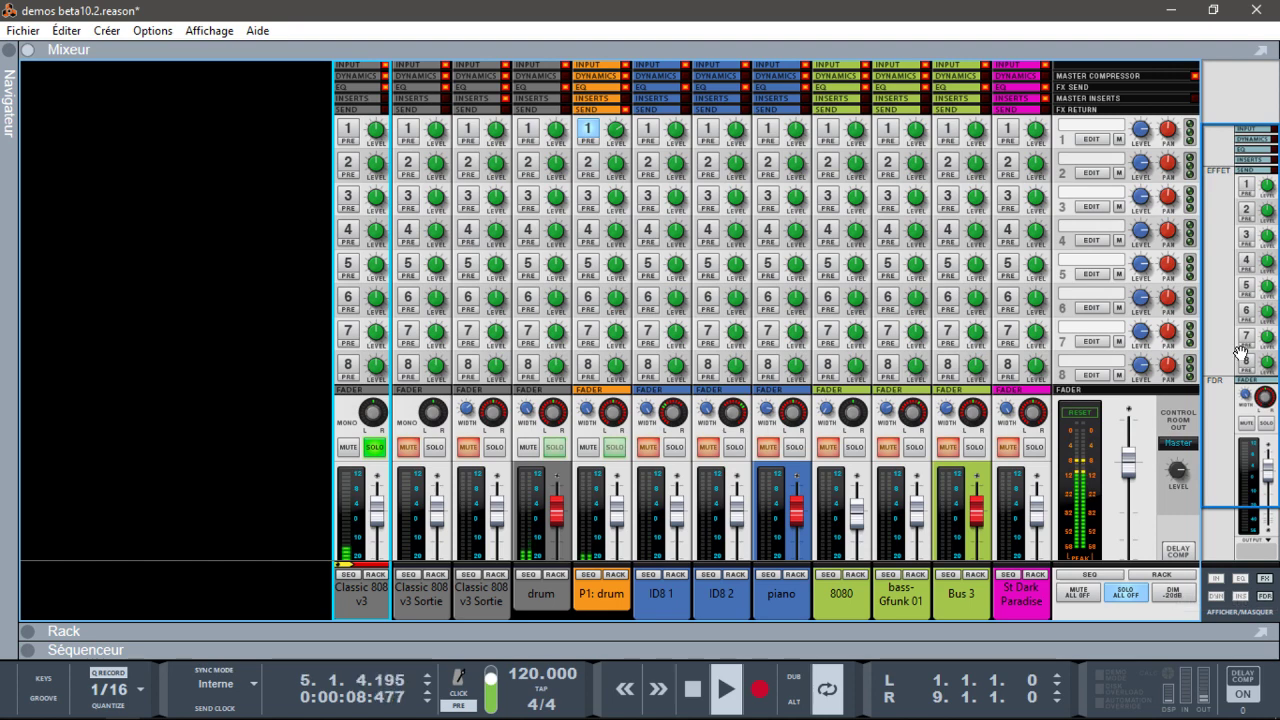
{"action": "key", "text": "space"}
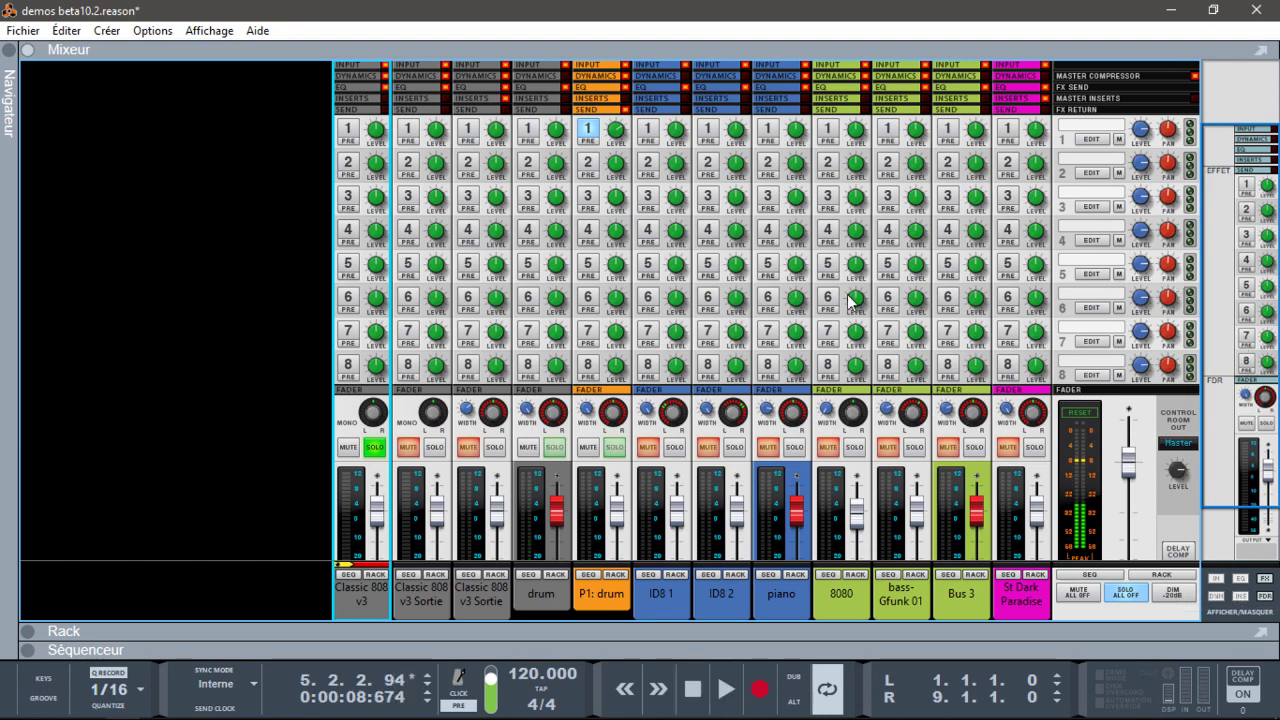
- Add an Audiomatic Retro Transformer below the Master Section in the rack as a send effect, and return to the full mixer view
{"action": "left_click", "coordinate": [29, 632]}
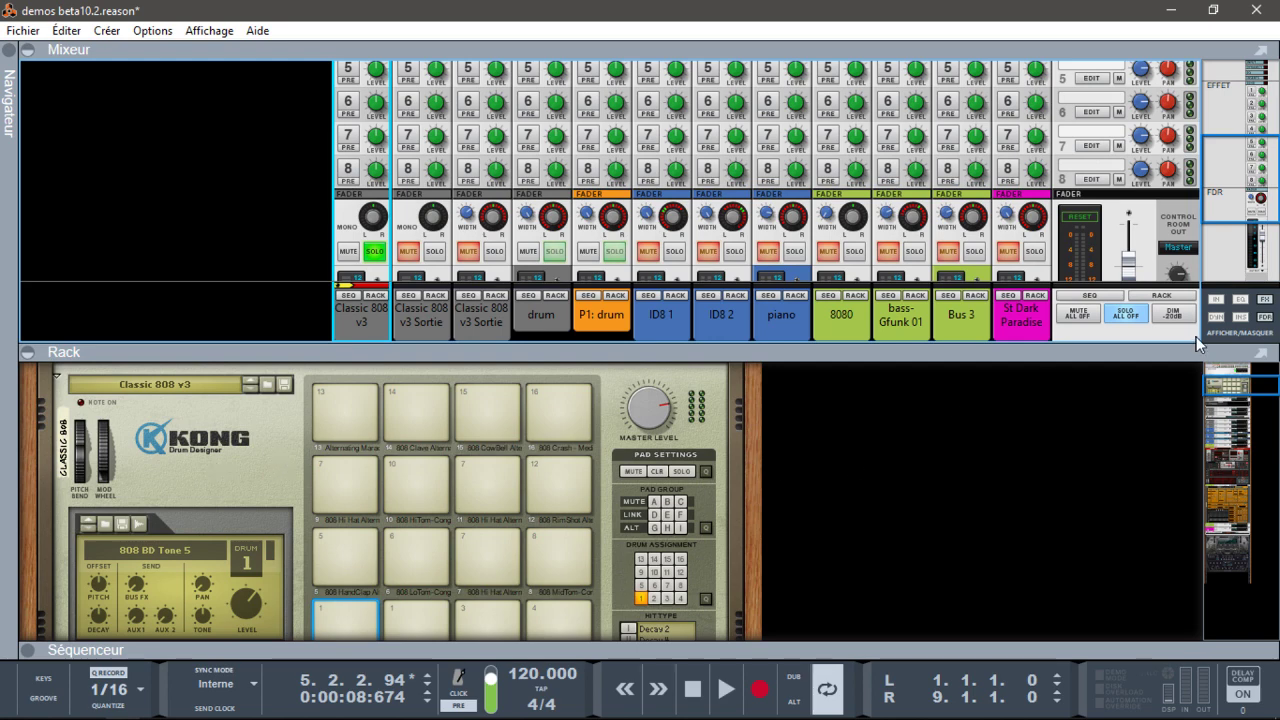
{"action": "left_click_drag", "start_coordinate": [1226, 404], "coordinate": [1218, 371]}
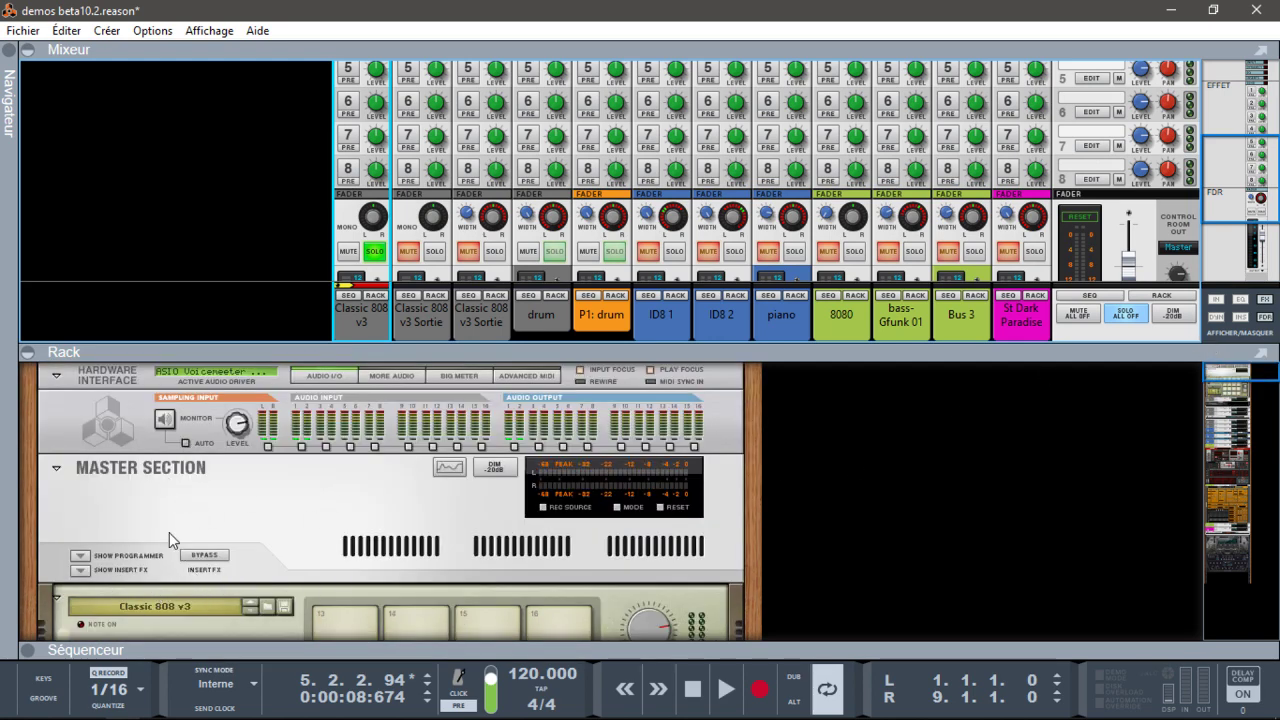
{"action": "left_click", "coordinate": [12, 62]}
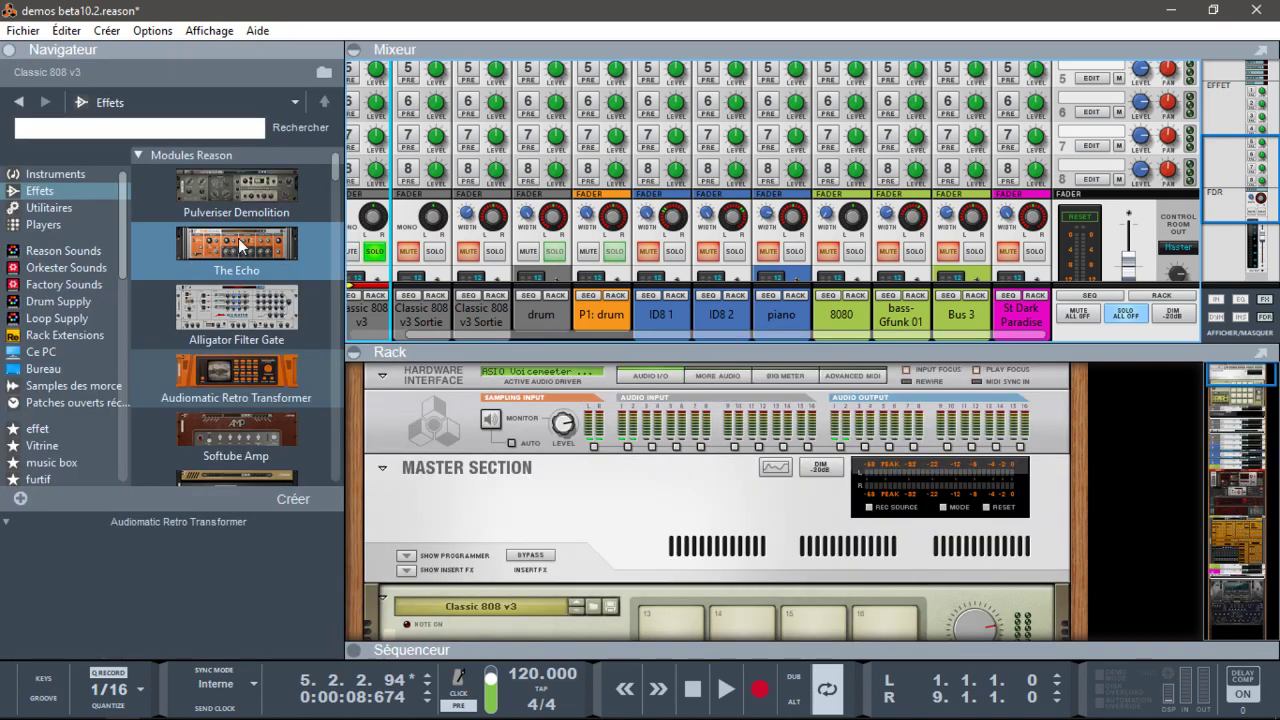
{"action": "left_click_drag", "start_coordinate": [225, 375], "coordinate": [586, 591]}
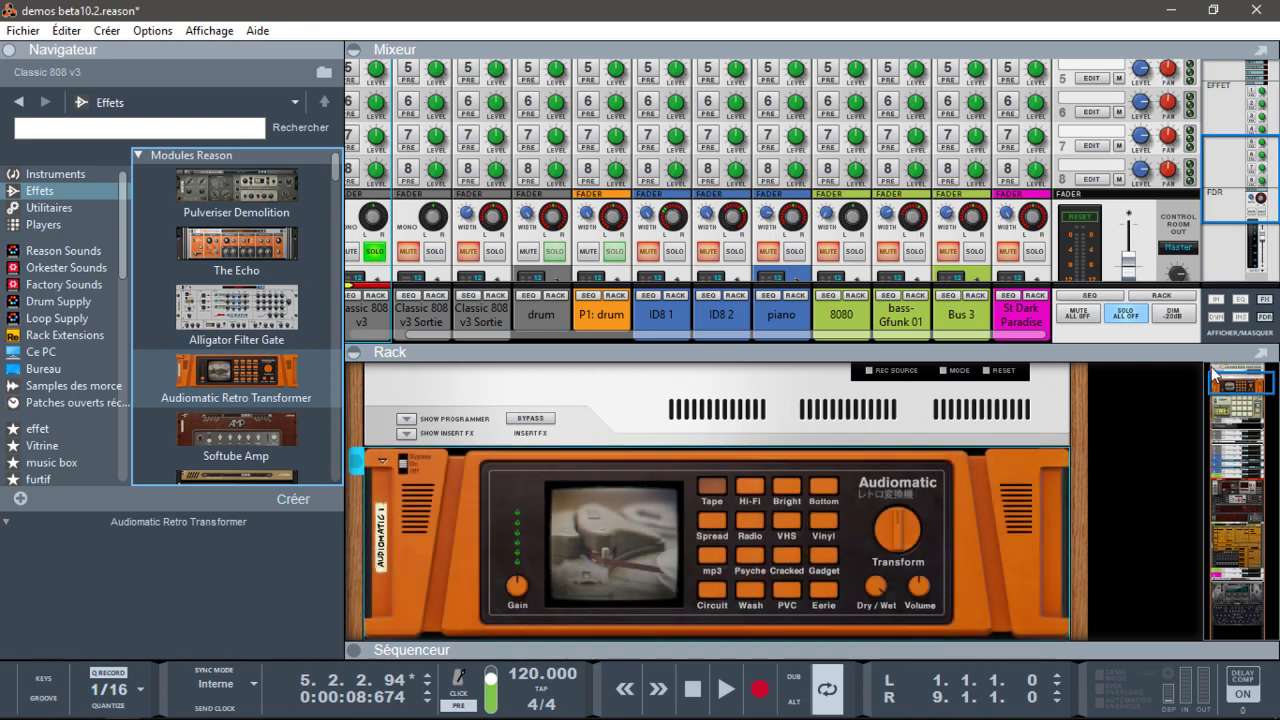
{"action": "left_click", "coordinate": [355, 352]}
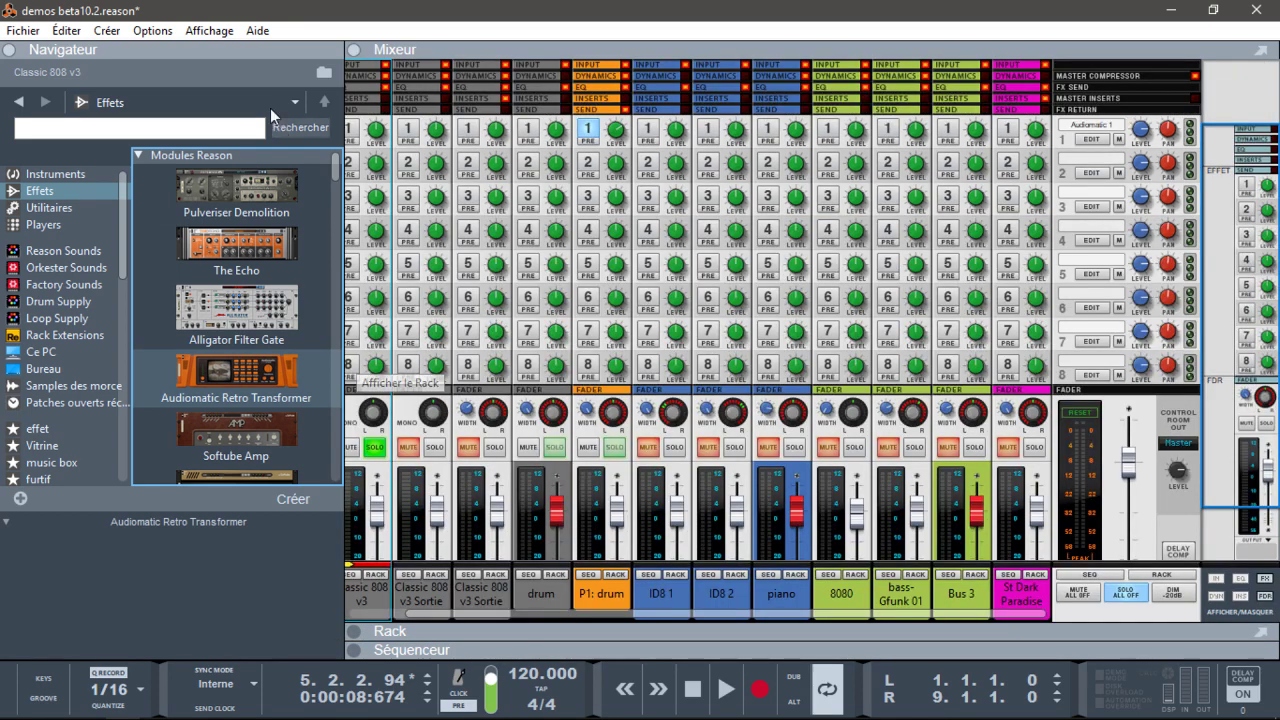
{"action": "left_click", "coordinate": [6, 51]}
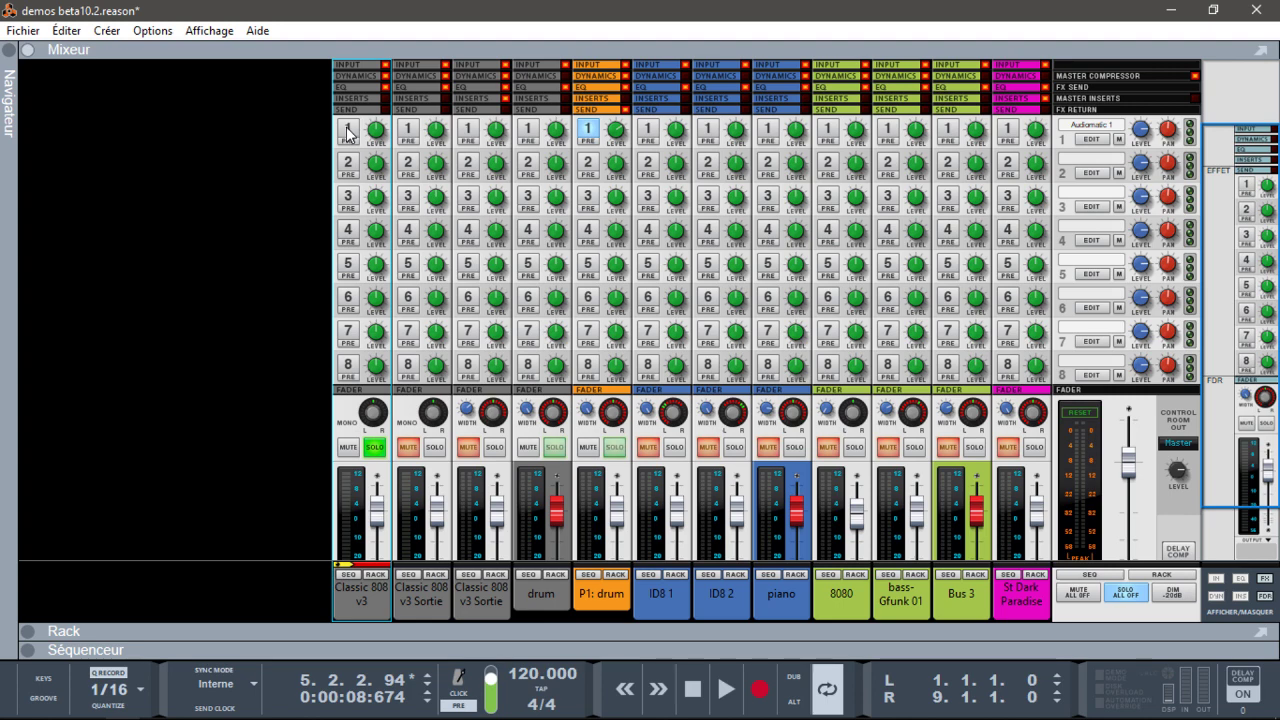
- Switch effect send 1 on the P1: drum channel off and on again, and leave it off
{"action": "left_click", "coordinate": [595, 127]}
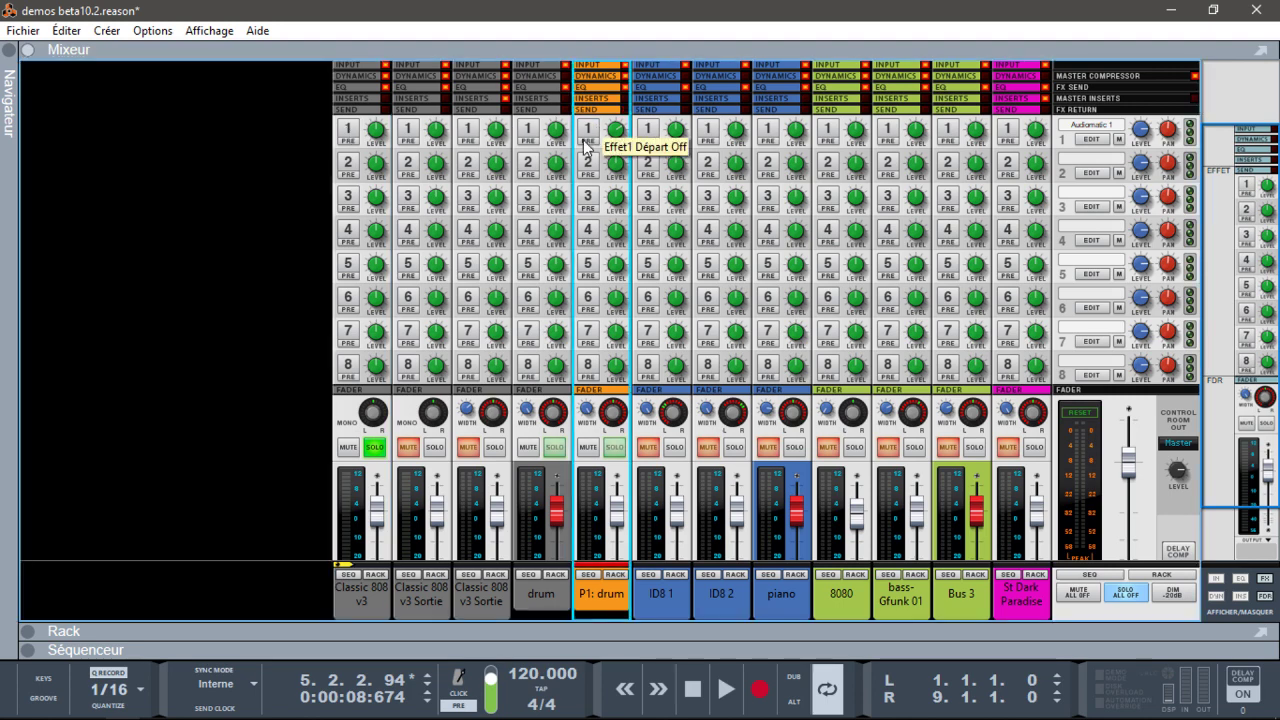
{"action": "left_click", "coordinate": [591, 130]}
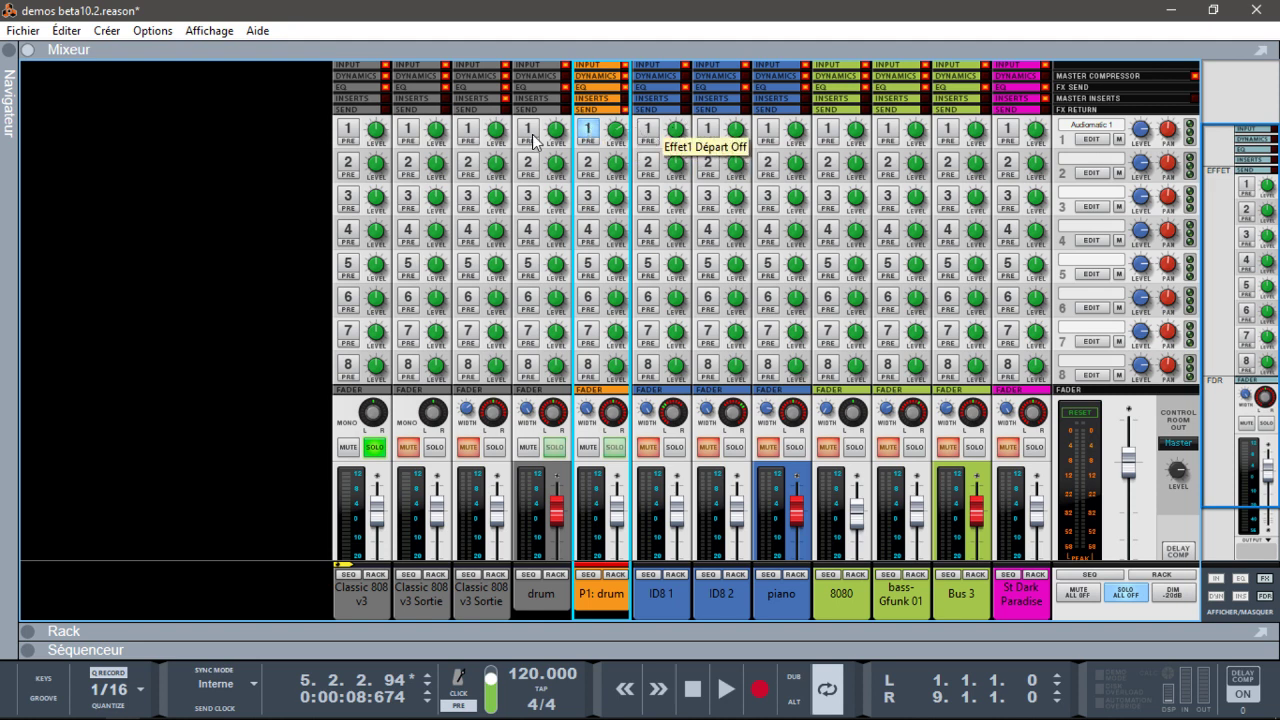
{"action": "left_click", "coordinate": [596, 134]}
{"action": "mouse_move", "coordinate": [613, 136]}
{"action": "left_mouse_down"}
{"action": "mouse_move", "coordinate": [605, 122]}
{"action": "mouse_move", "coordinate": [613, 166]}
{"action": "mouse_move", "coordinate": [603, 133]}
{"action": "left_mouse_up"}
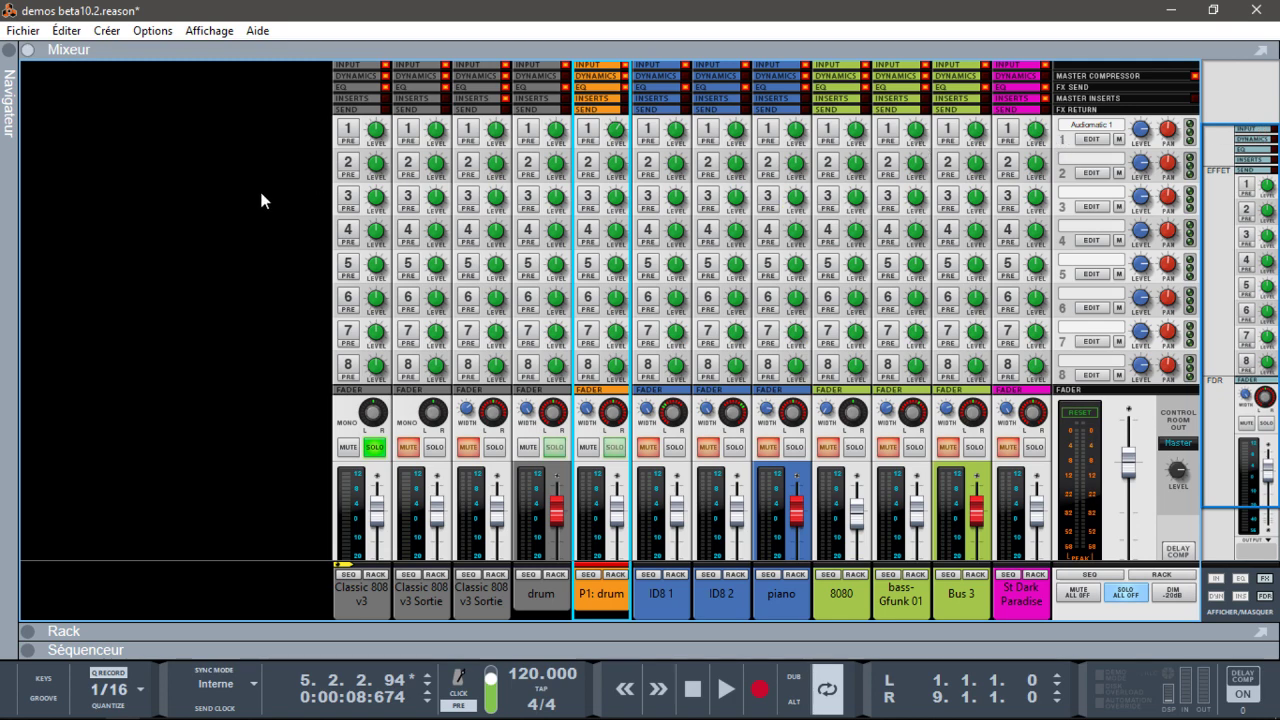
- Show the mixer's Inserts section and hide the effect send section
{"action": "left_click", "coordinate": [1240, 597]}
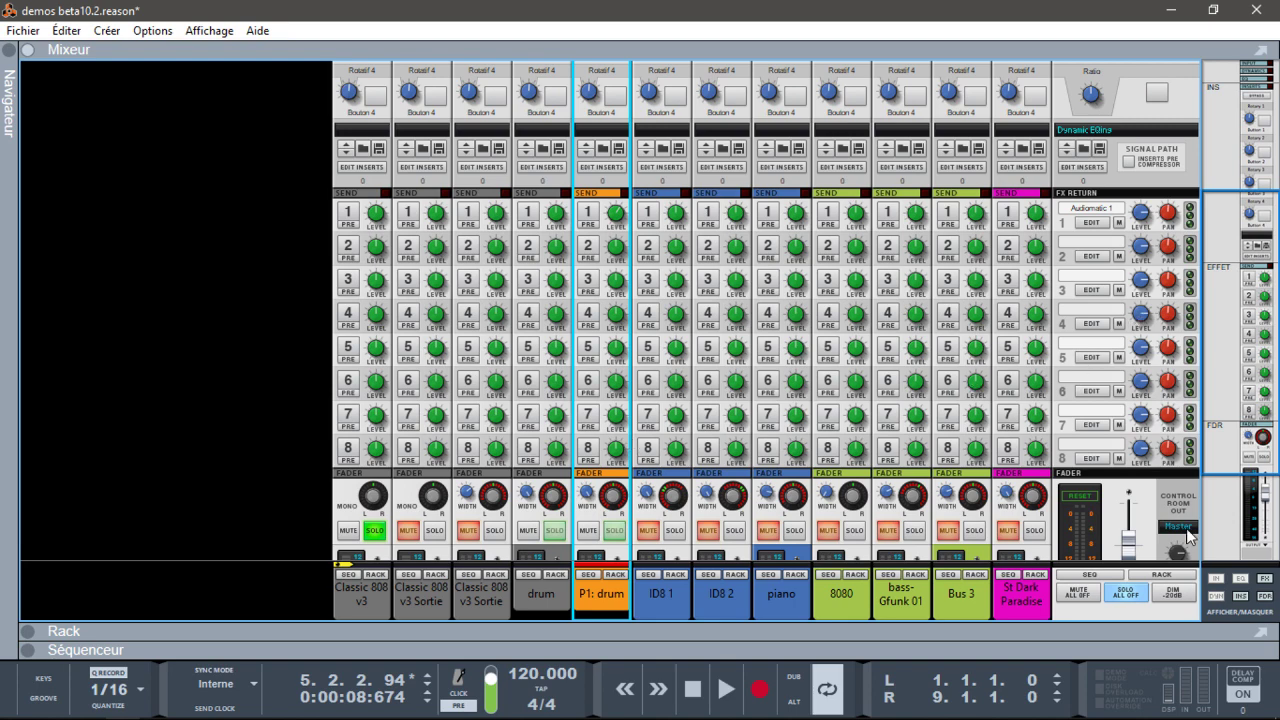
{"action": "left_click", "coordinate": [1265, 580]}
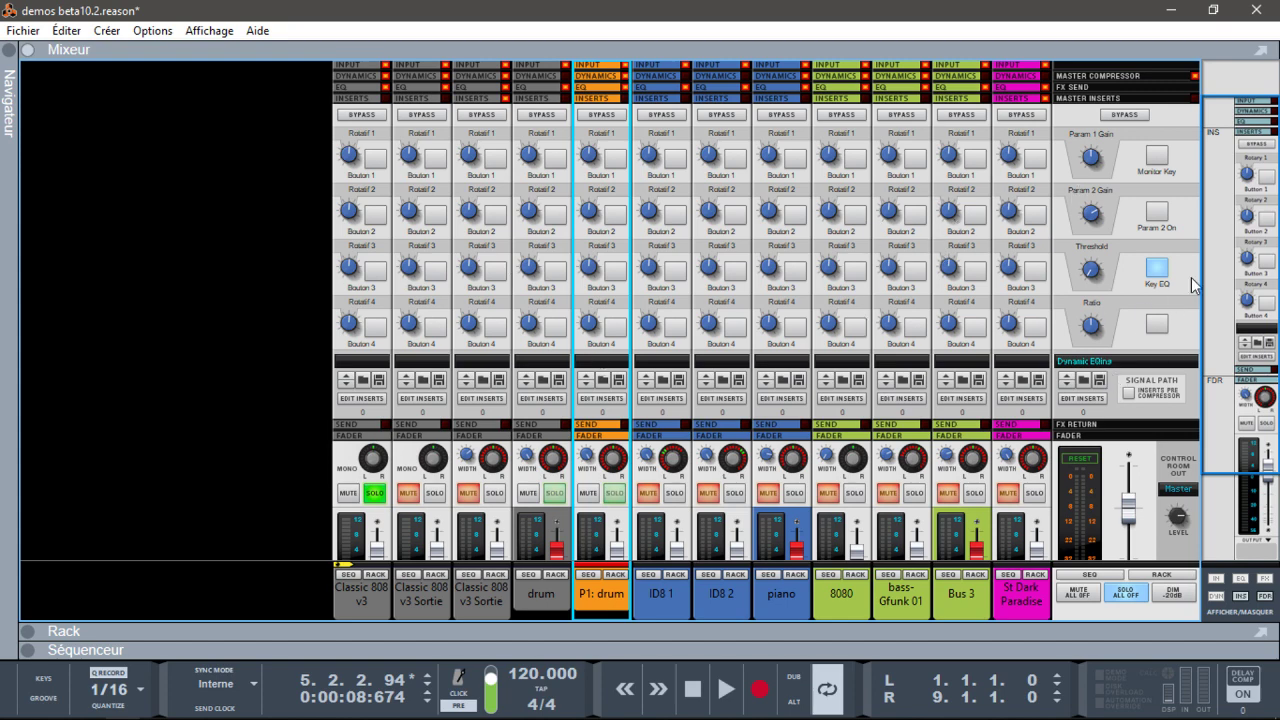
{"action": "left_click_drag", "start_coordinate": [1236, 228], "coordinate": [1258, 357]}
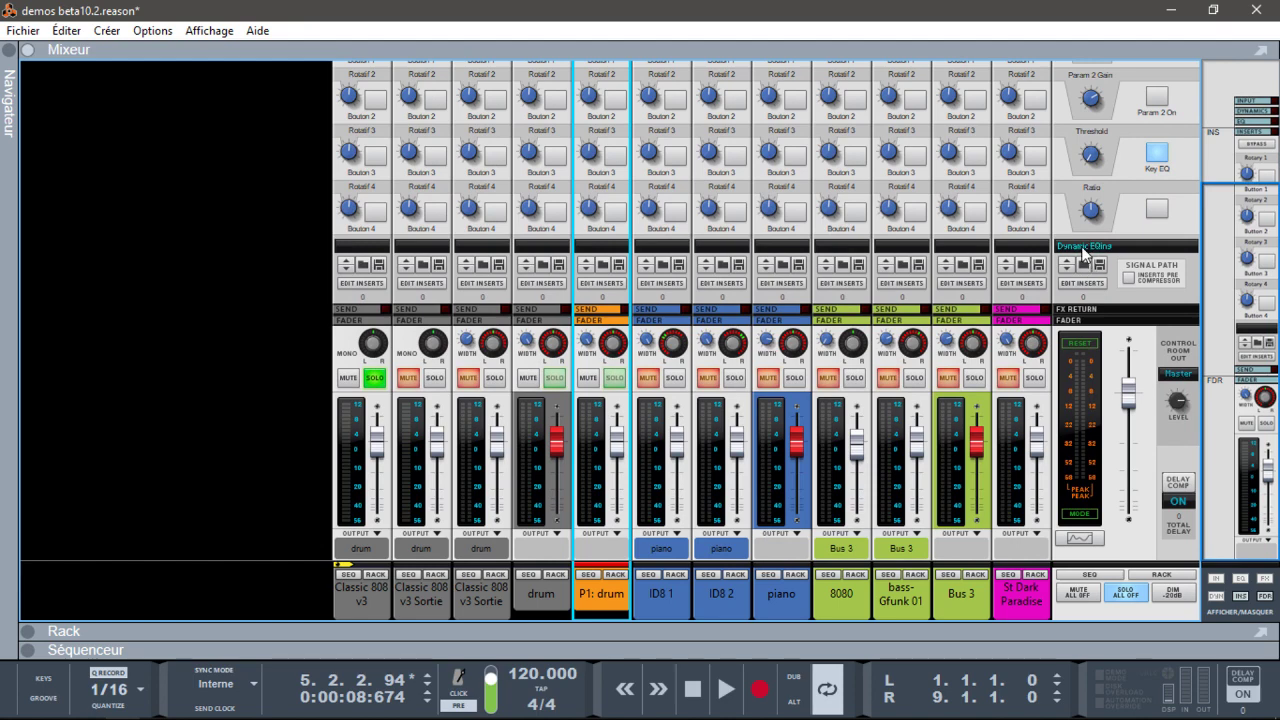
- Open the patch list of the master insert effect and close it without choosing another patch
{"action": "left_click", "coordinate": [1083, 252]}
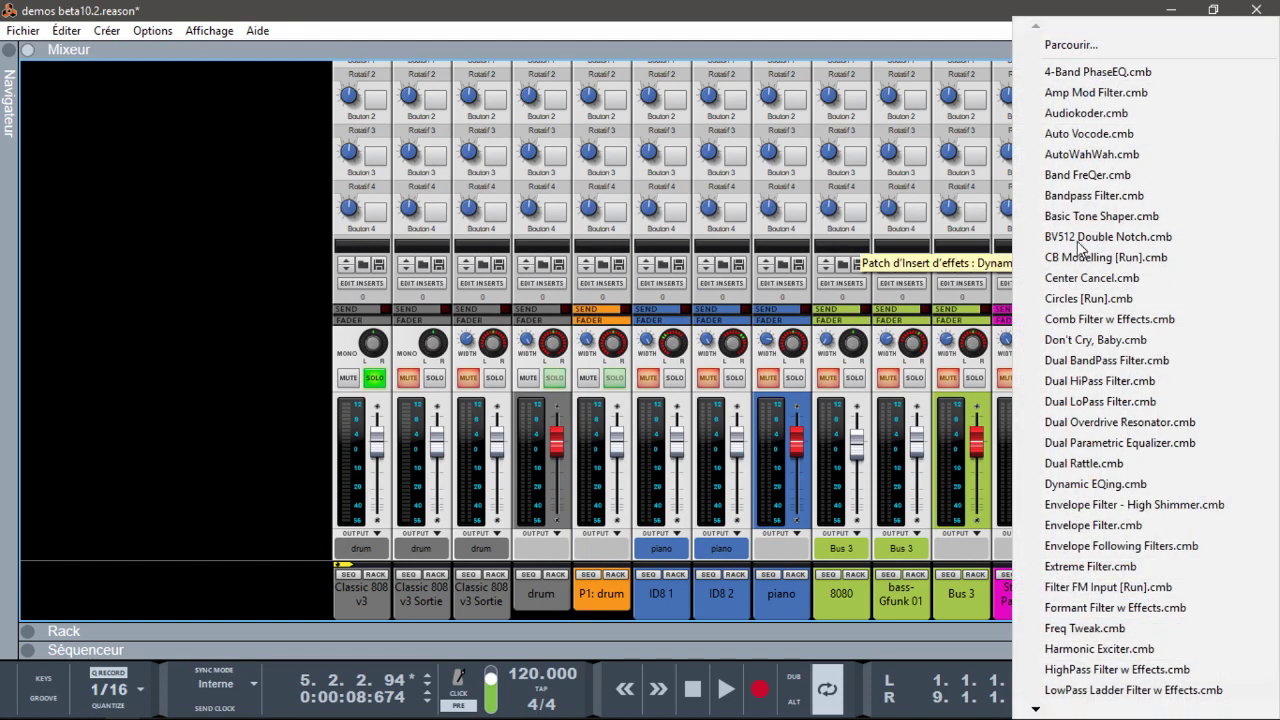
{"action": "left_click", "coordinate": [824, 22]}
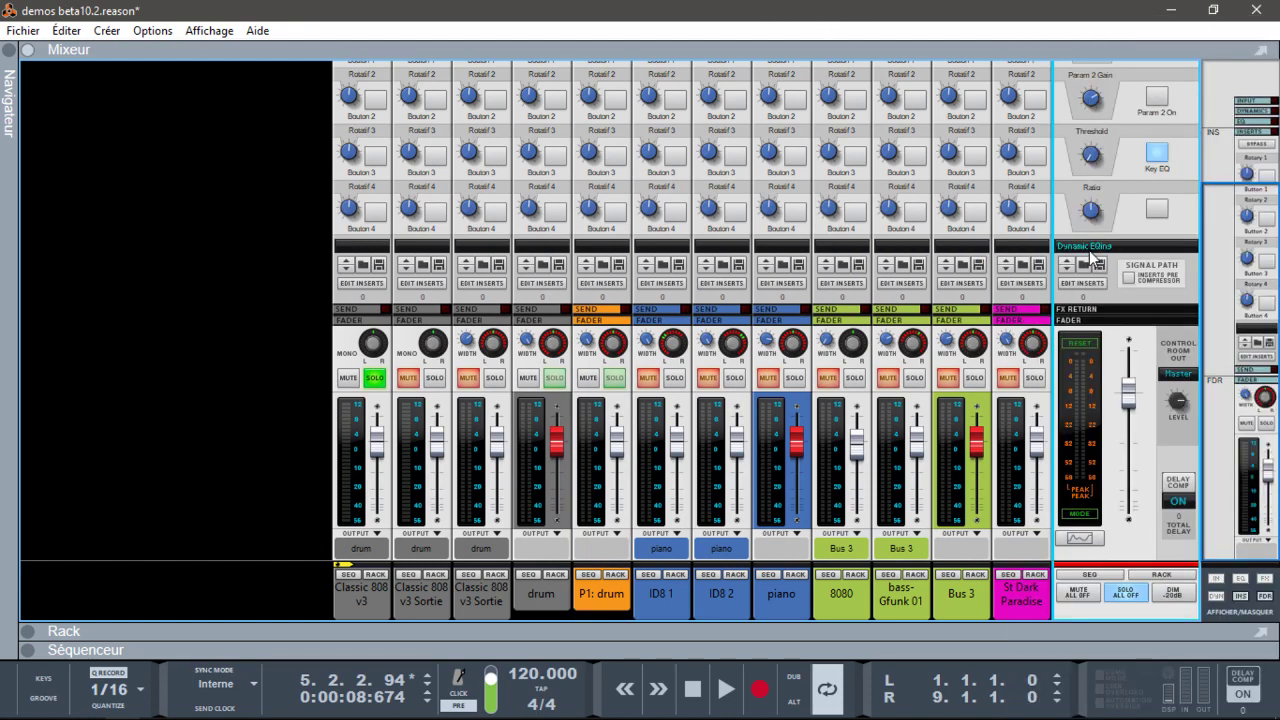
{"action": "scroll", "coordinate": [1234, 223], "scroll_direction": "up", "scroll_amount": 4}
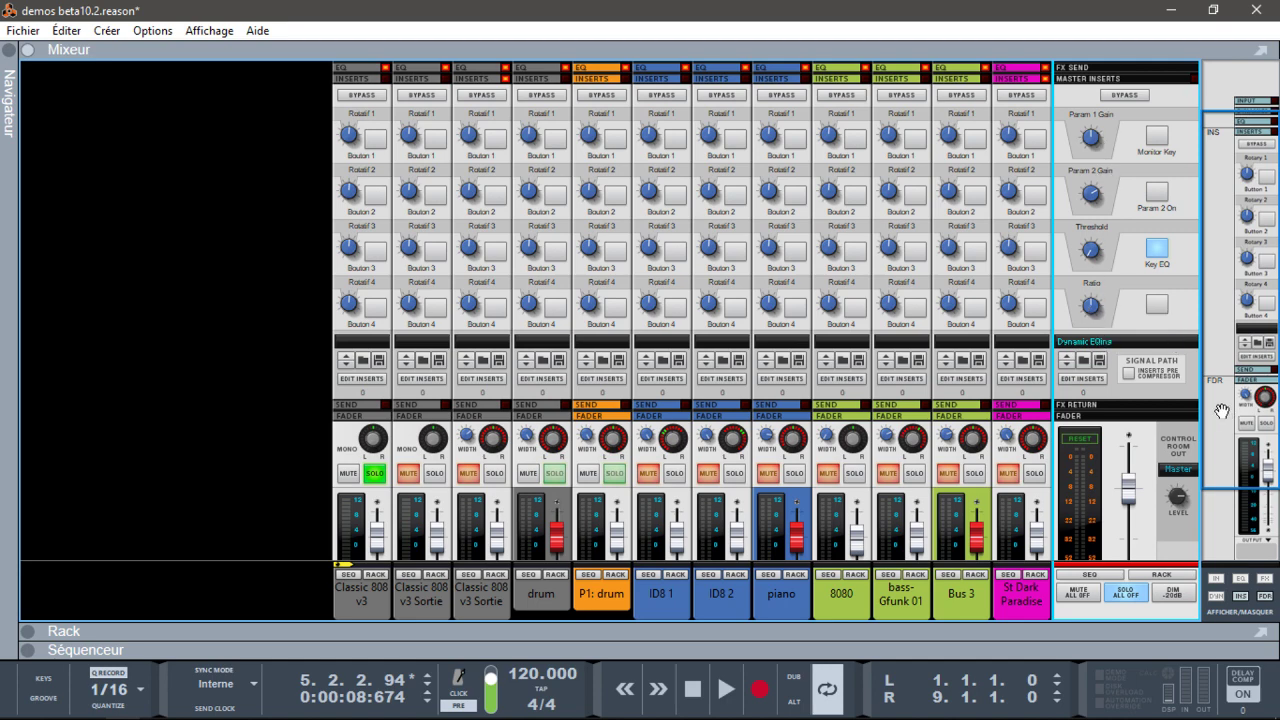
{"action": "left_click_drag", "start_coordinate": [1227, 415], "coordinate": [1232, 492]}
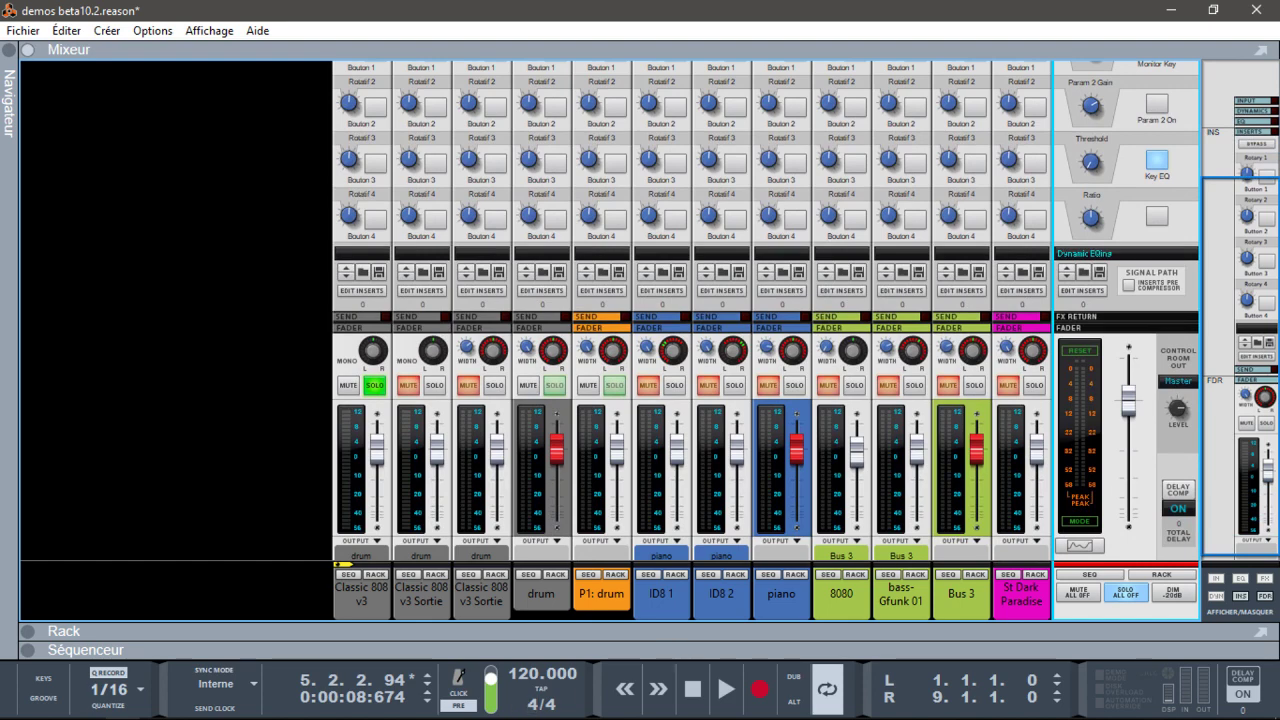
- Show the Master Section's insert effects in the rack, and hide and re-show those of the Classic 808 v3 mix channel
{"action": "left_click", "coordinate": [29, 632]}
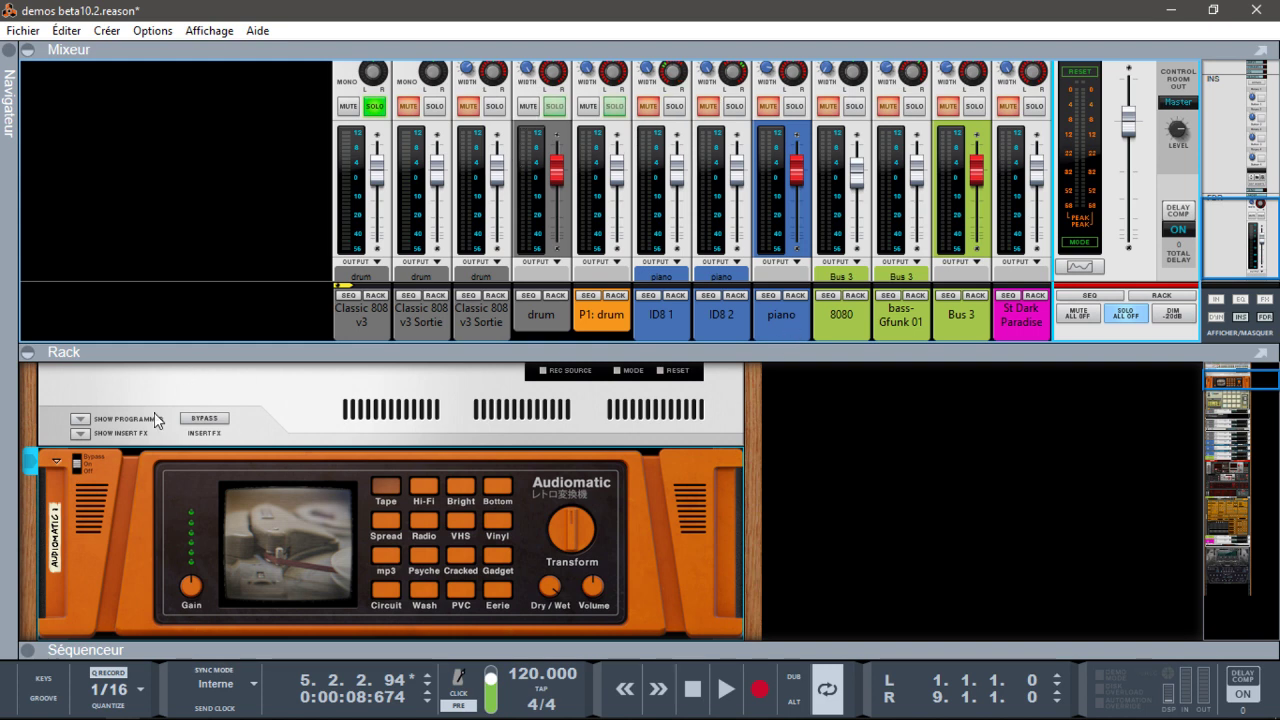
{"action": "left_click", "coordinate": [80, 433]}
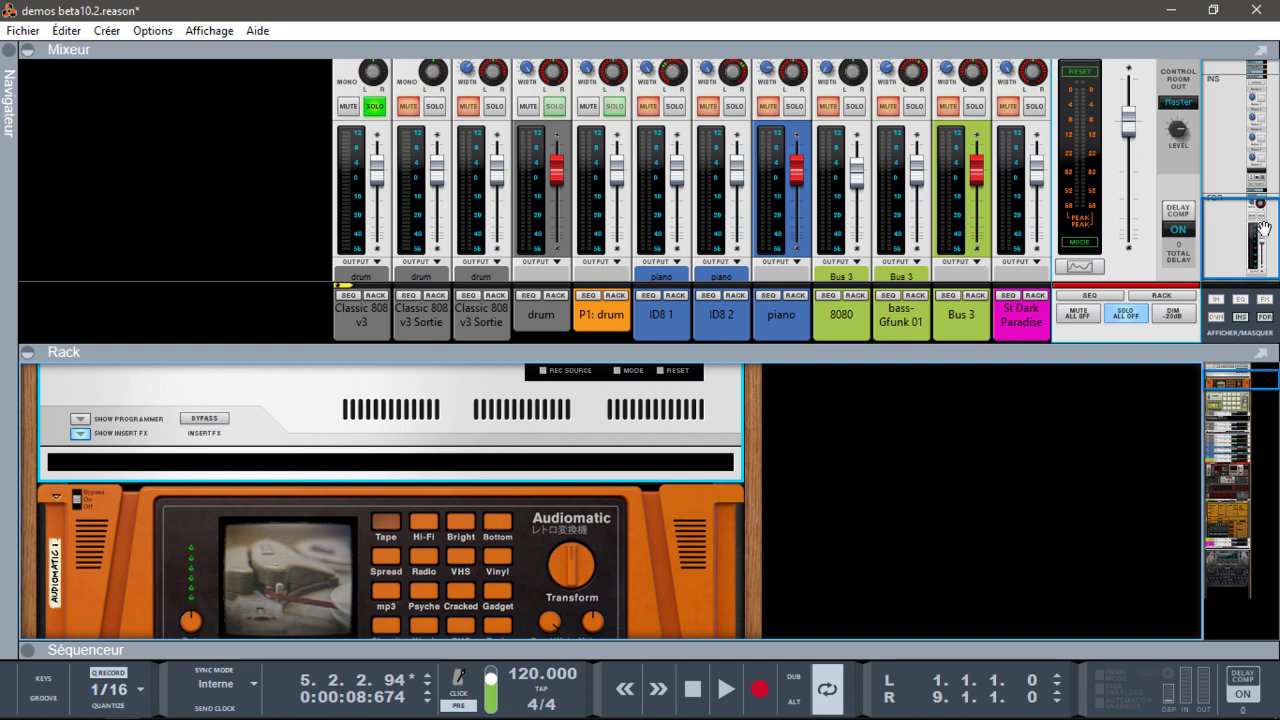
{"action": "left_click_drag", "start_coordinate": [1262, 230], "coordinate": [1242, 274]}
{"action": "left_click_drag", "start_coordinate": [1240, 398], "coordinate": [1240, 428]}
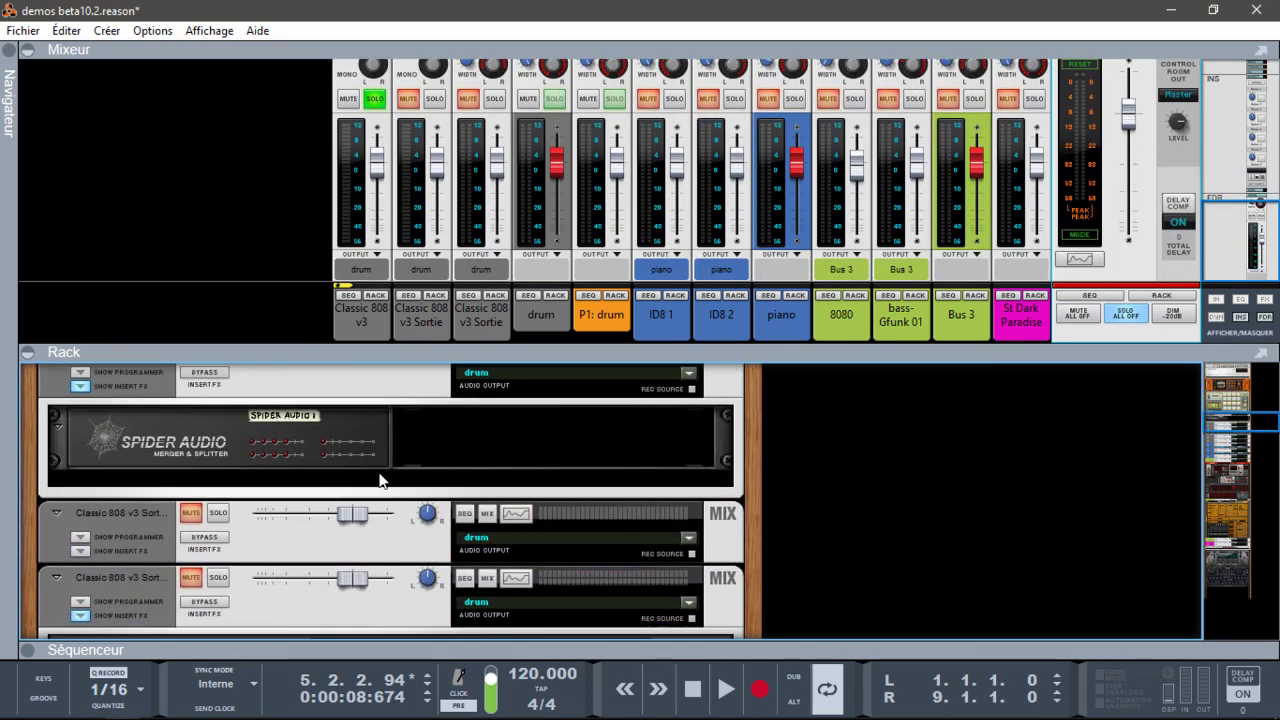
{"action": "left_click", "coordinate": [80, 386]}
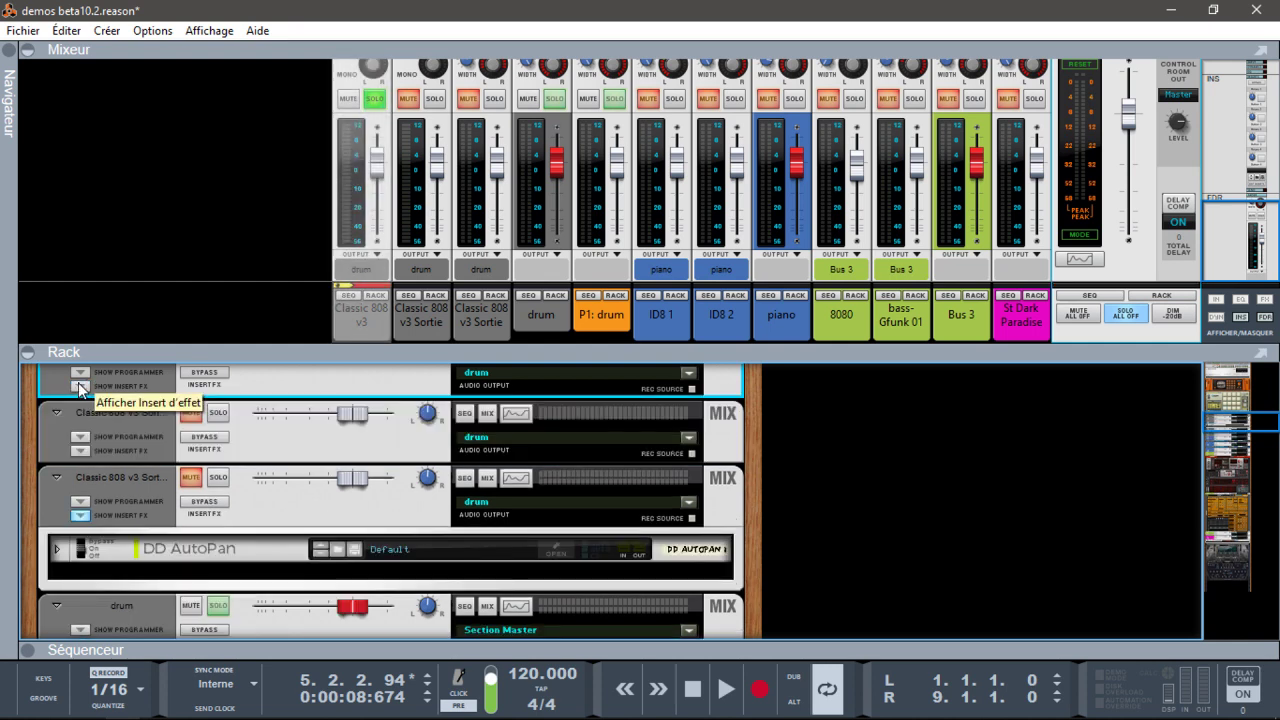
{"action": "left_click", "coordinate": [80, 386]}
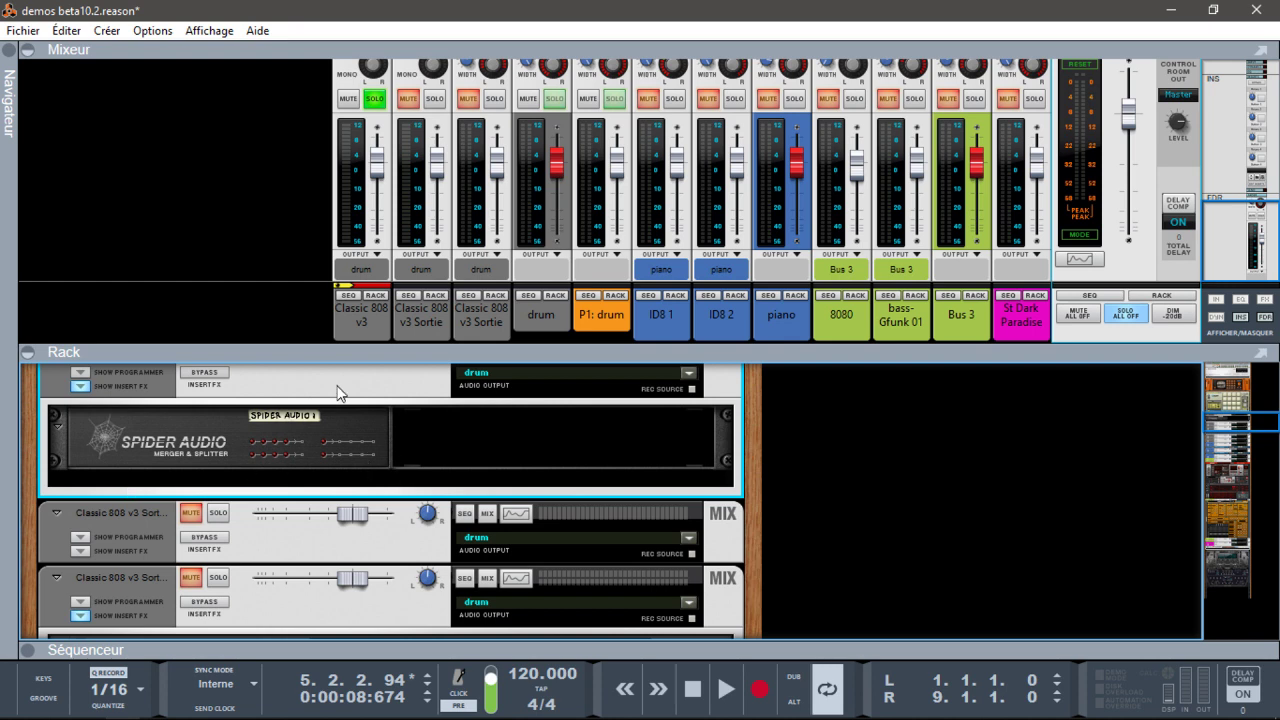
- Open the browser beside the mixer and collapse the rack to enlarge the mixer's Inserts section
{"action": "left_click_drag", "start_coordinate": [1211, 405], "coordinate": [1189, 373]}
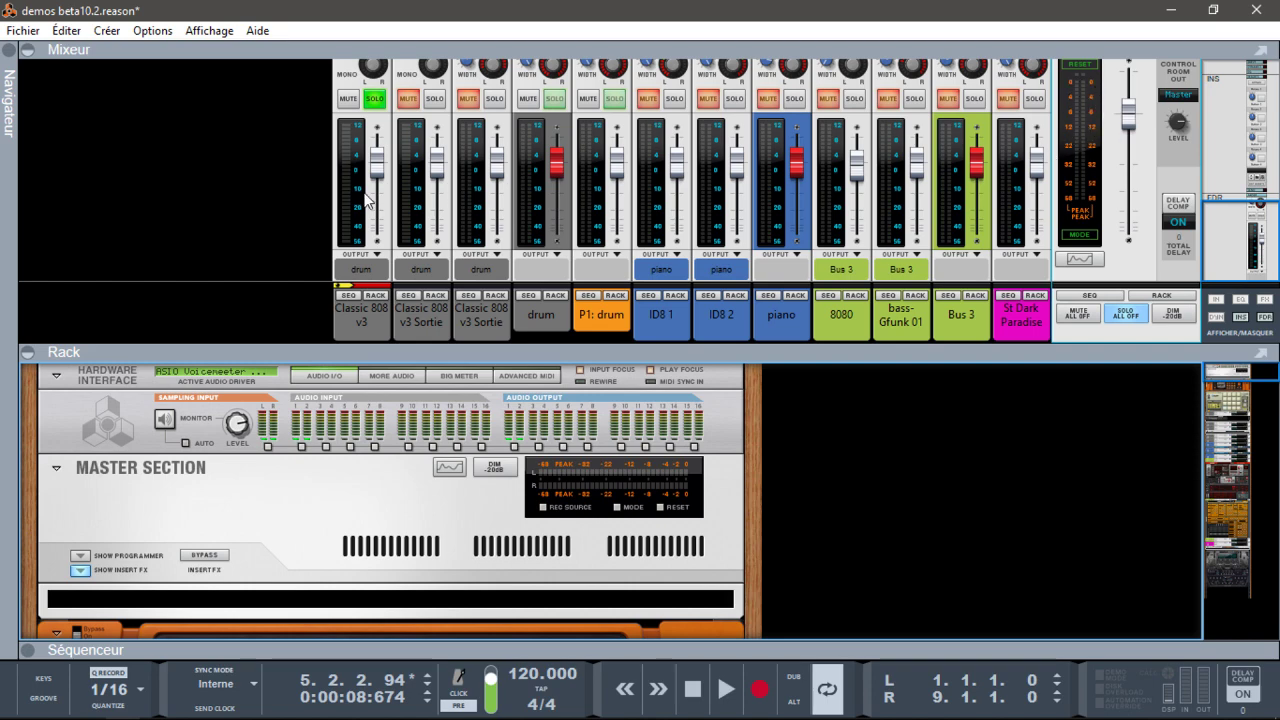
{"action": "left_click", "coordinate": [9, 50]}
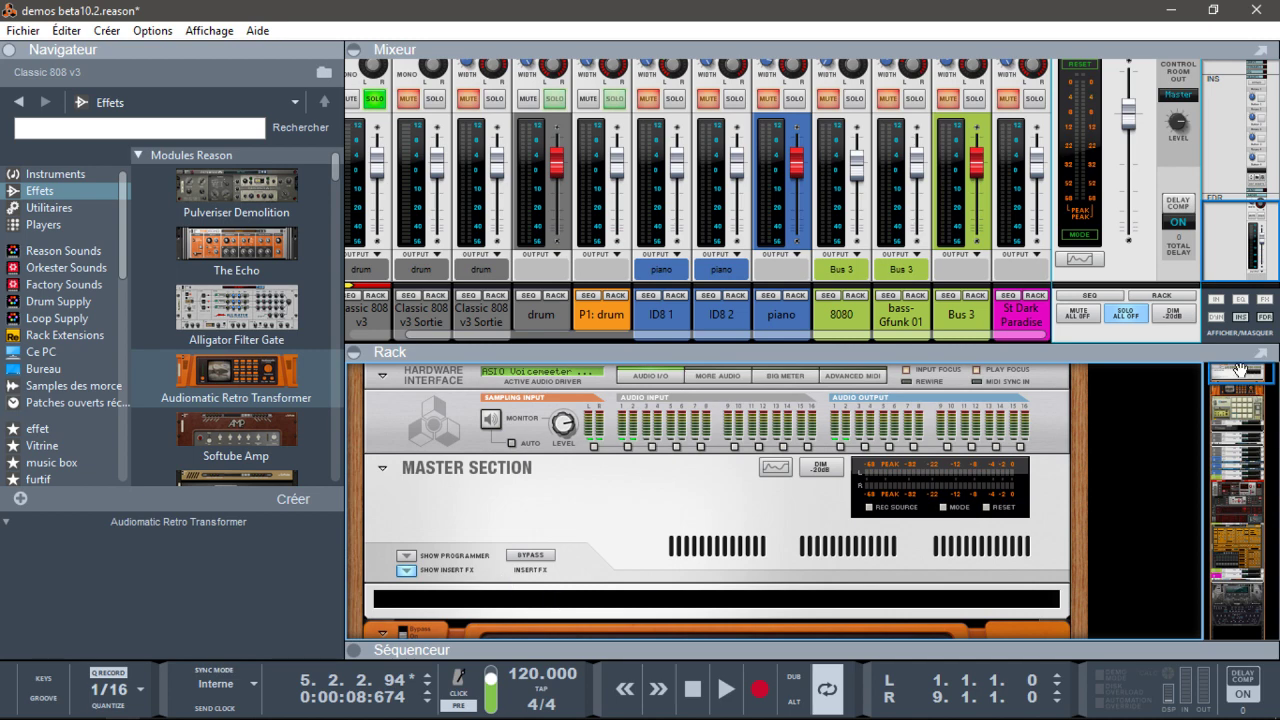
{"action": "left_click_drag", "start_coordinate": [1226, 260], "coordinate": [1170, 140]}
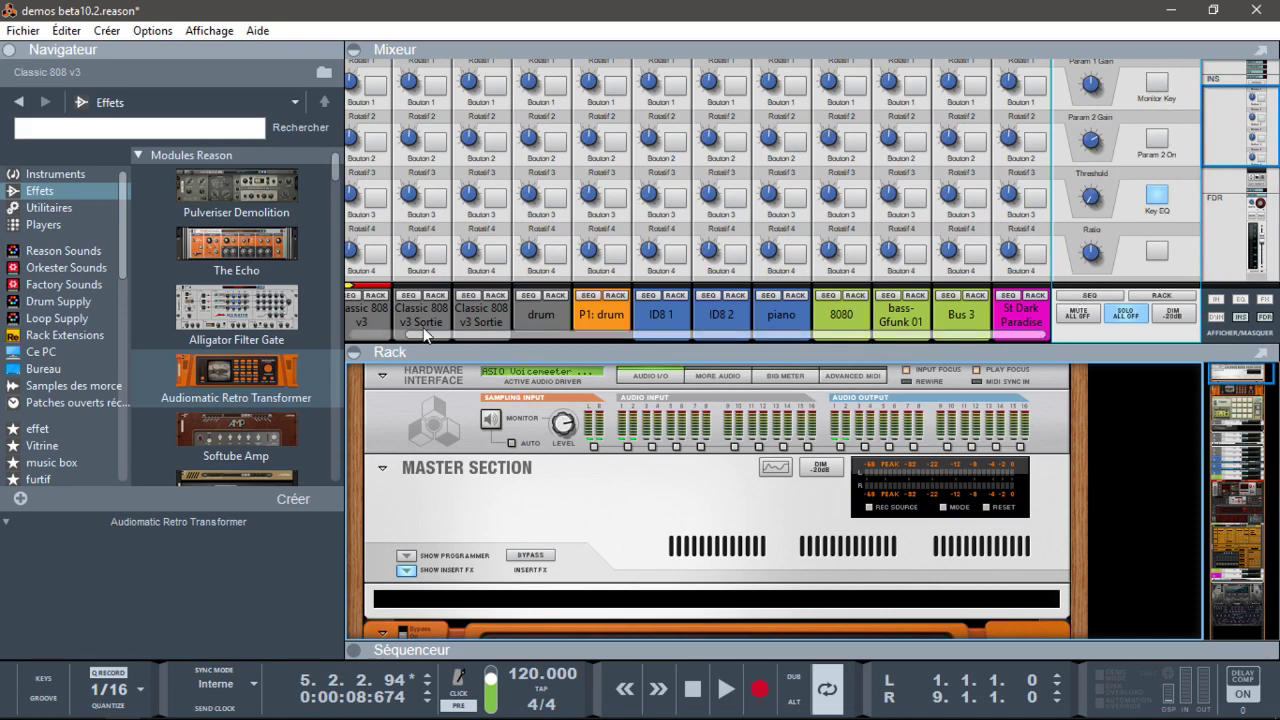
{"action": "left_click", "coordinate": [354, 354]}
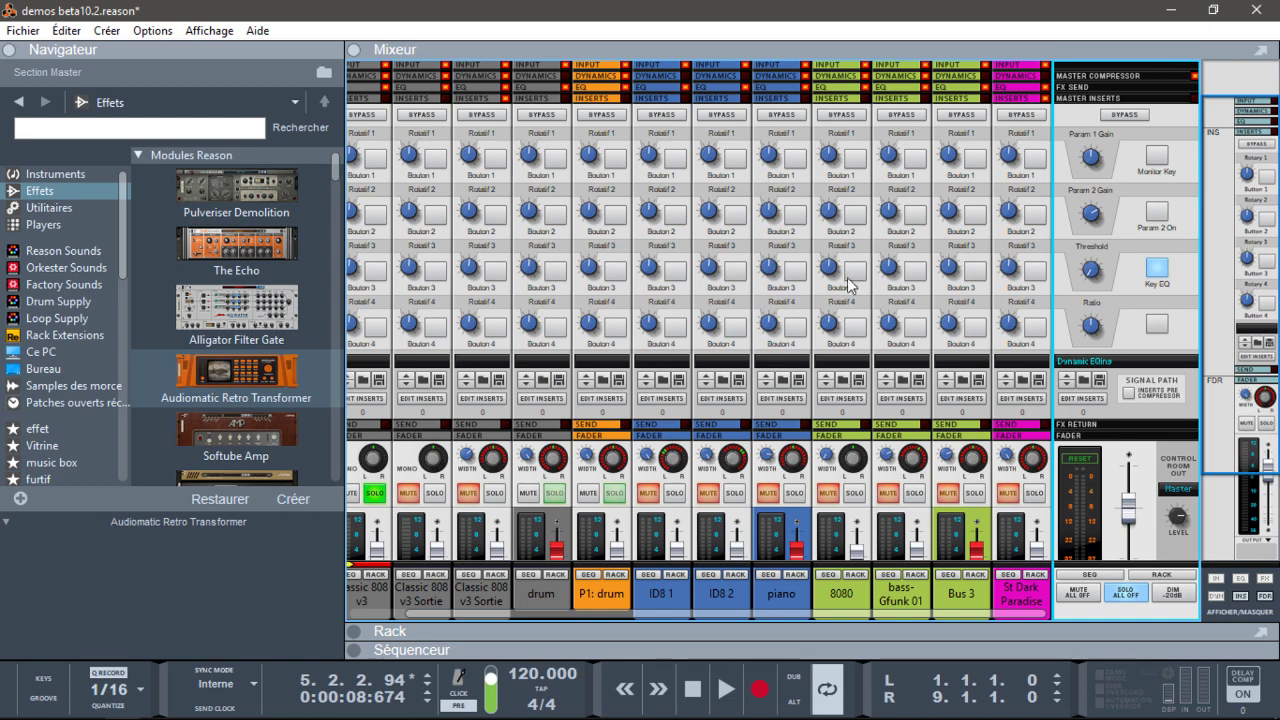
- Hide the mixer's Inserts section and show the effect send section down to the faders
{"action": "left_click", "coordinate": [1242, 597]}
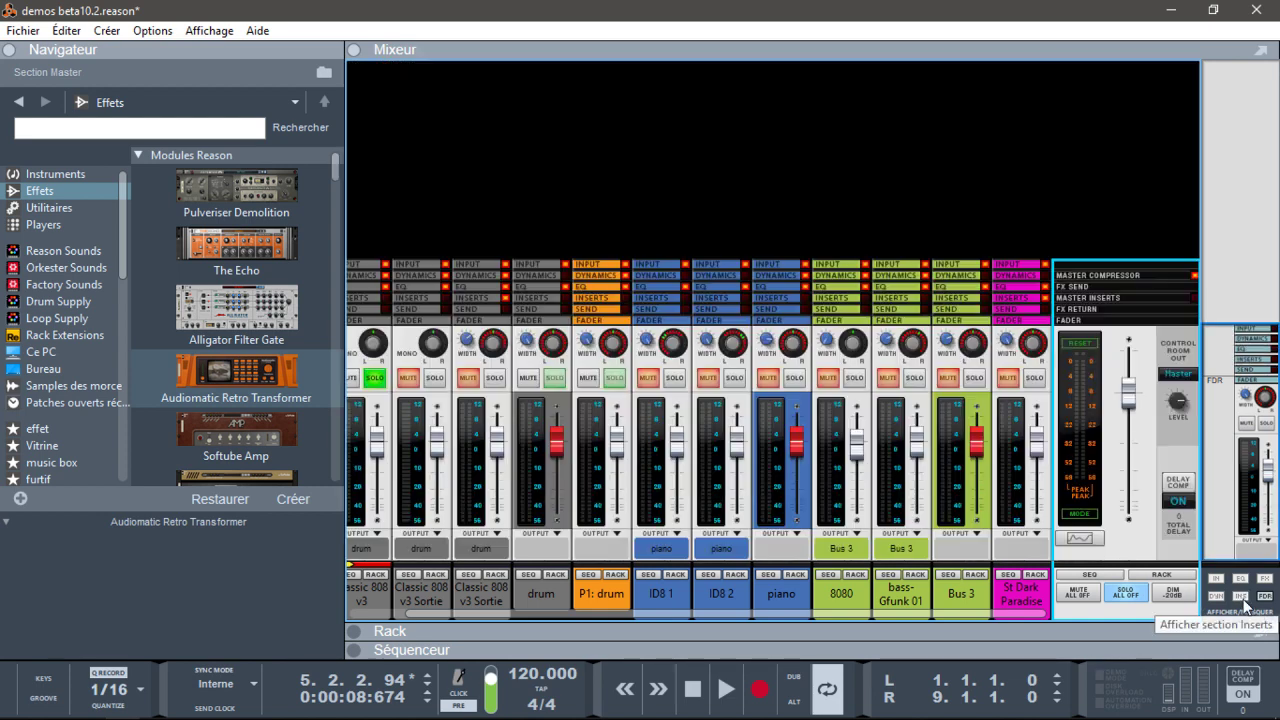
{"action": "left_click", "coordinate": [1262, 580]}
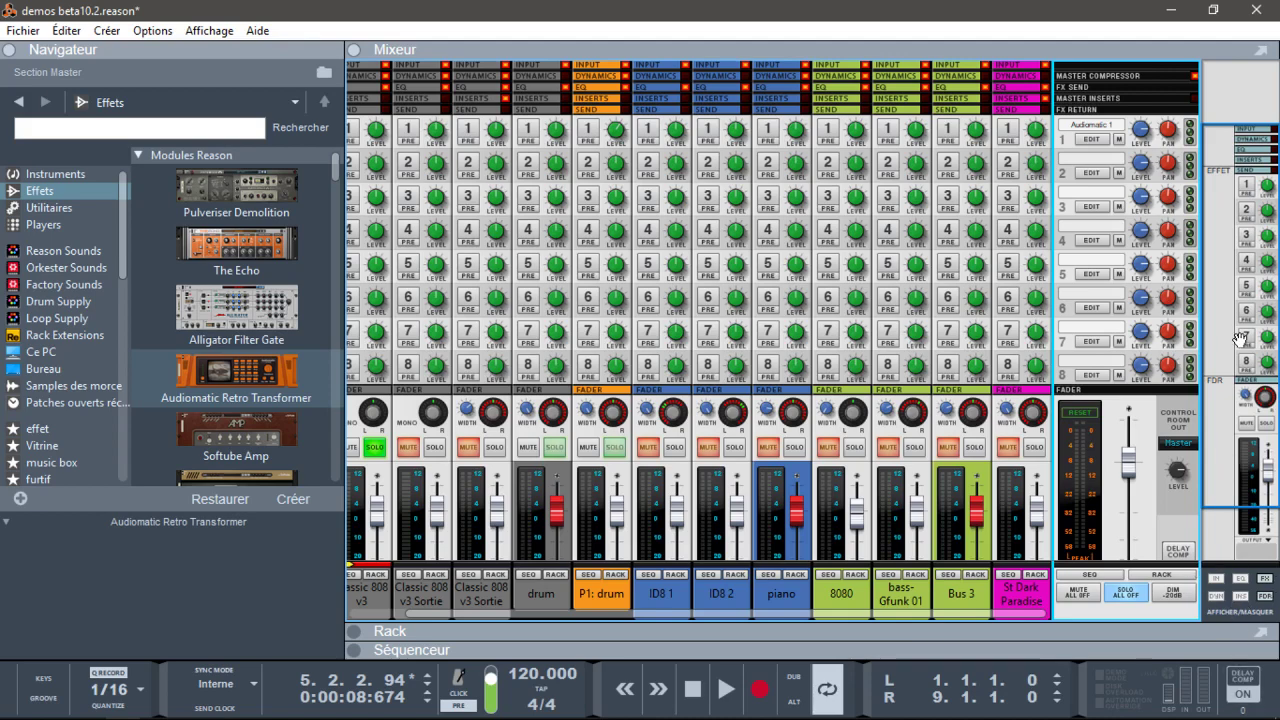
{"action": "left_click_drag", "start_coordinate": [1228, 378], "coordinate": [1232, 463]}
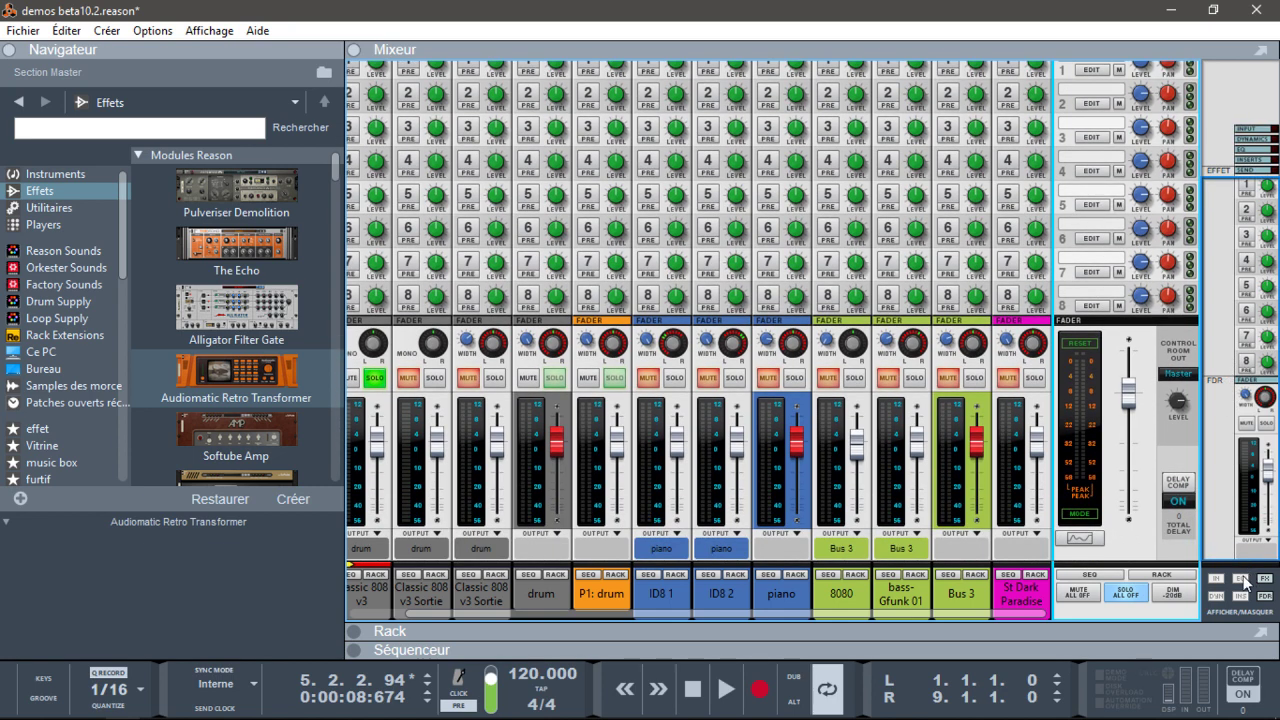
- Show the mixer's Dynamics section with the master compressor and hide the effect send section
{"action": "left_click", "coordinate": [1217, 597]}
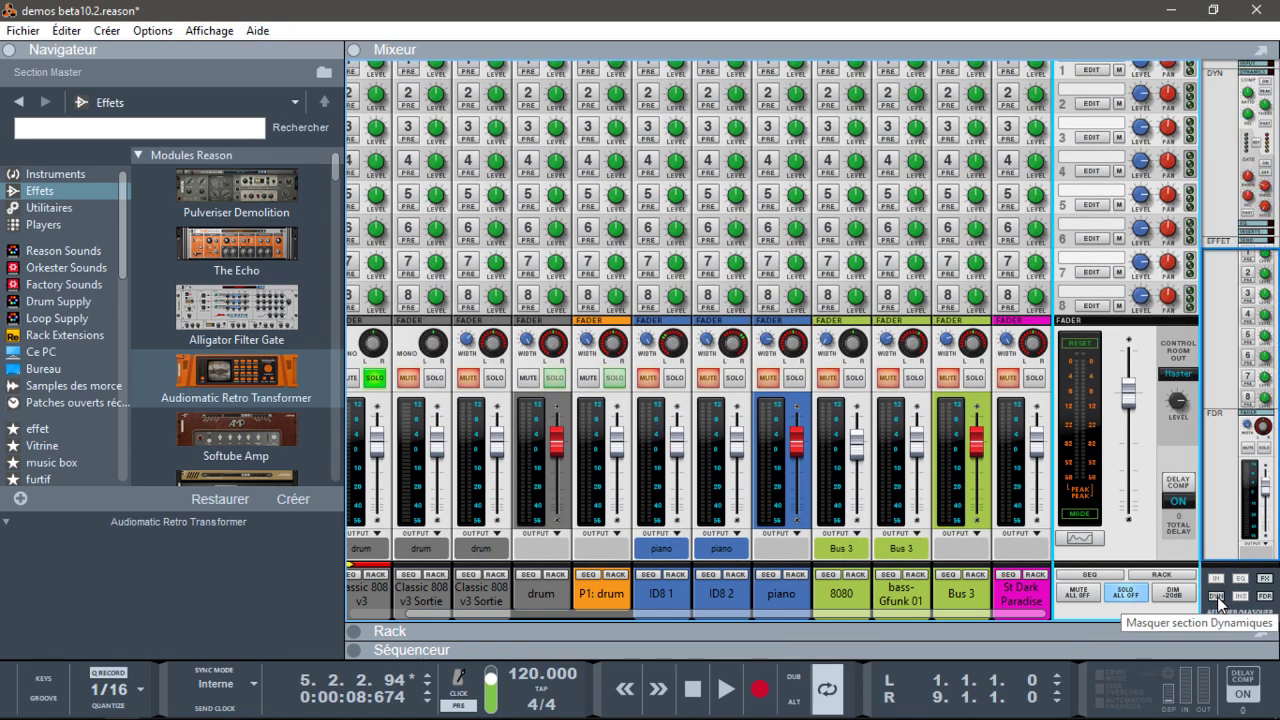
{"action": "left_click", "coordinate": [1265, 578]}
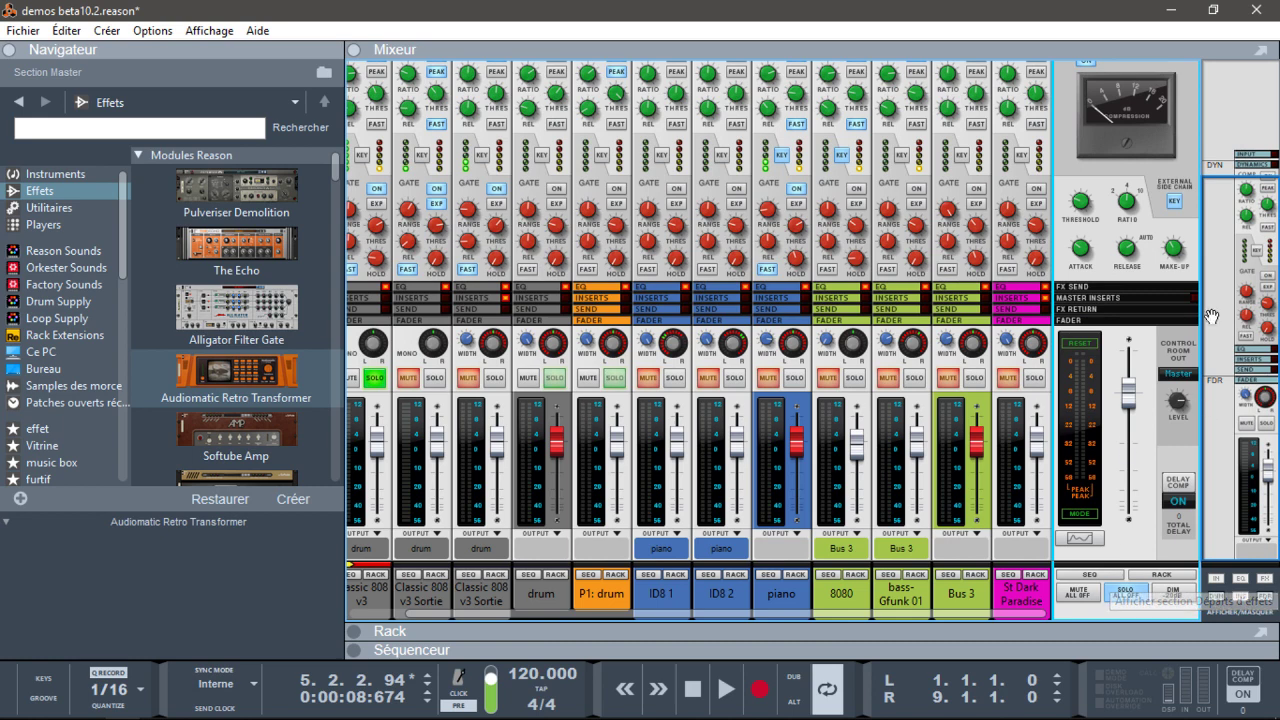
{"action": "left_click_drag", "start_coordinate": [1222, 304], "coordinate": [1227, 205]}
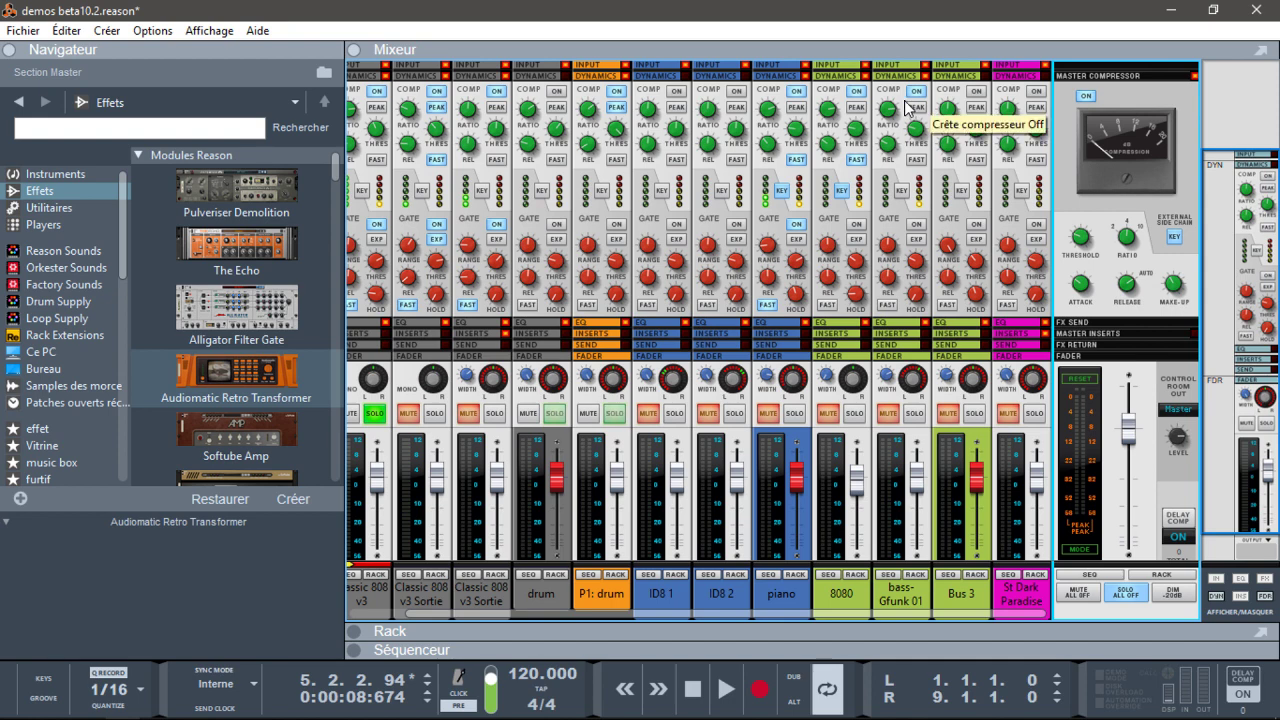
- Toggle the compressor of the Bus 3 channel and examine the master compressor's threshold, ratio, release and make-up controls
{"action": "left_click", "coordinate": [977, 92]}
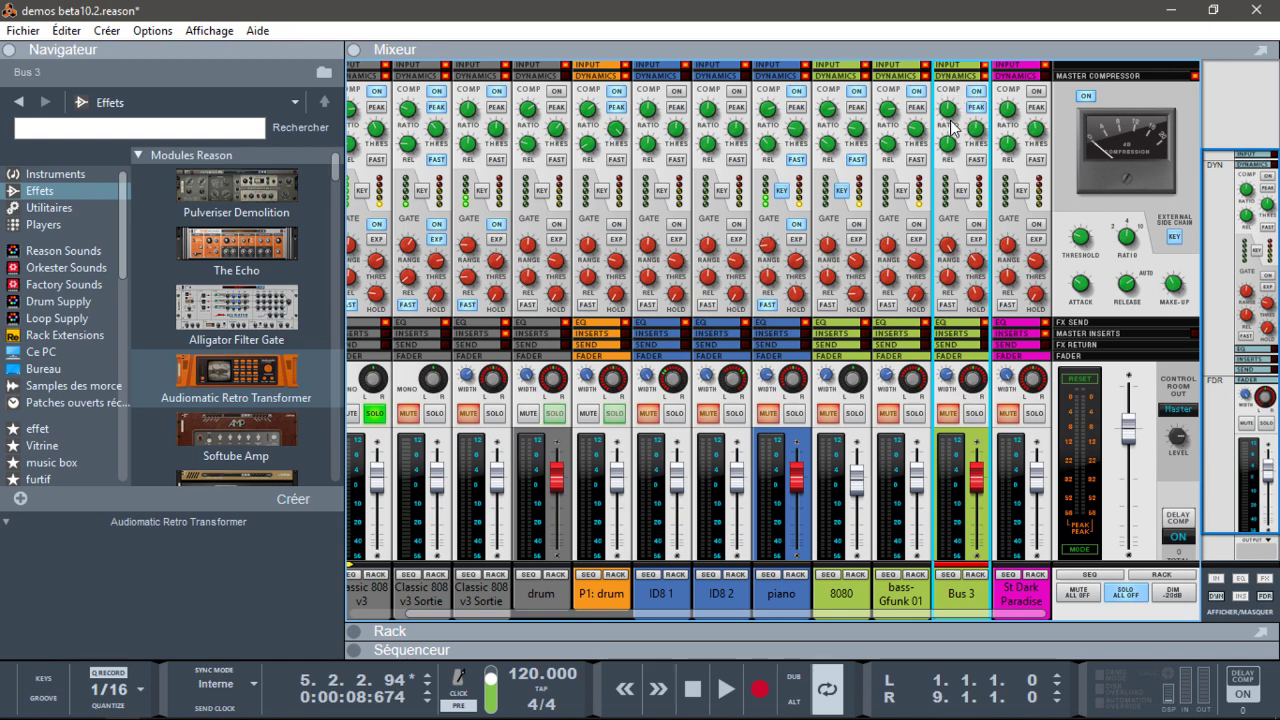
{"action": "mouse_move", "coordinate": [949, 119]}
{"action": "mouse_move", "coordinate": [1080, 295]}
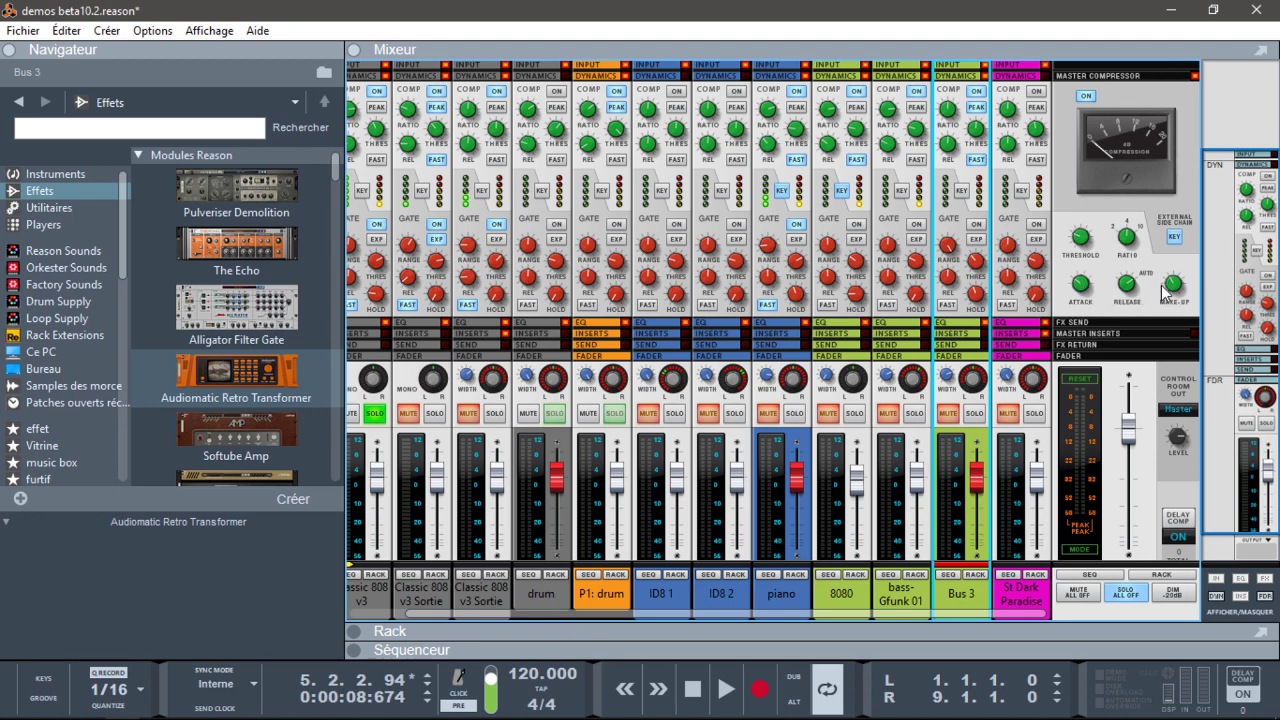
{"action": "mouse_move", "coordinate": [1128, 290]}
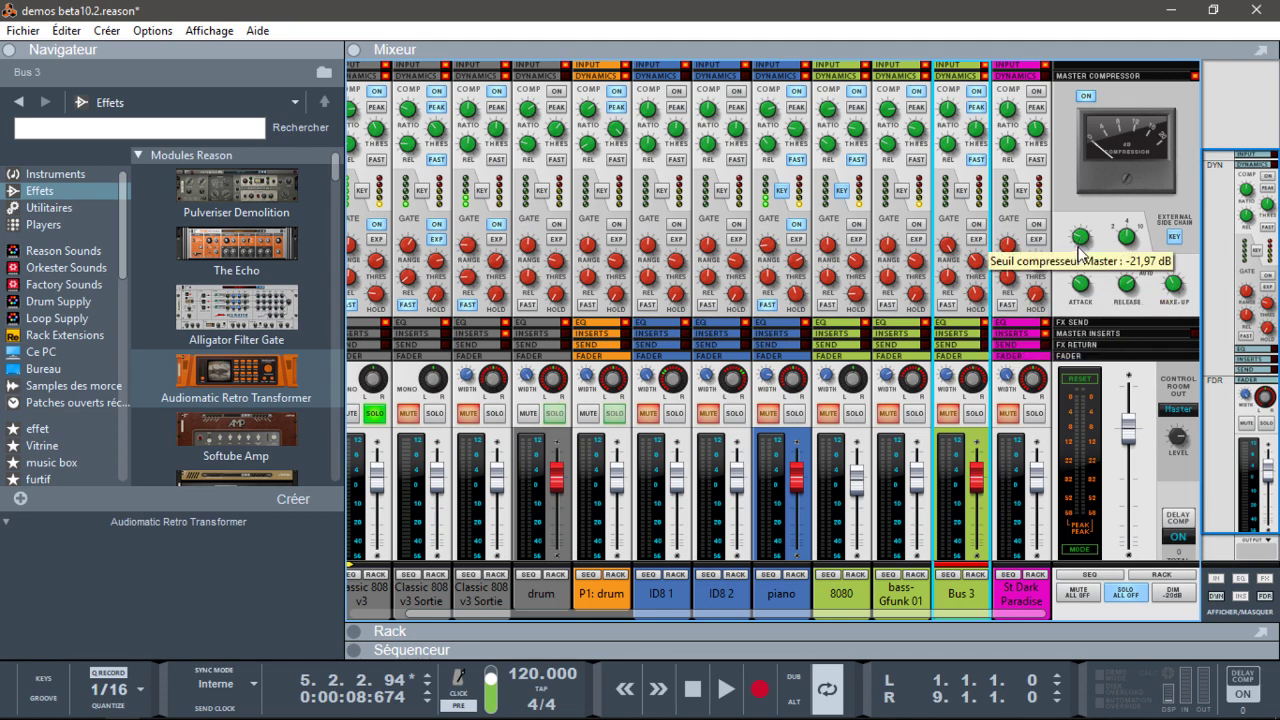
{"action": "mouse_move", "coordinate": [1127, 240]}
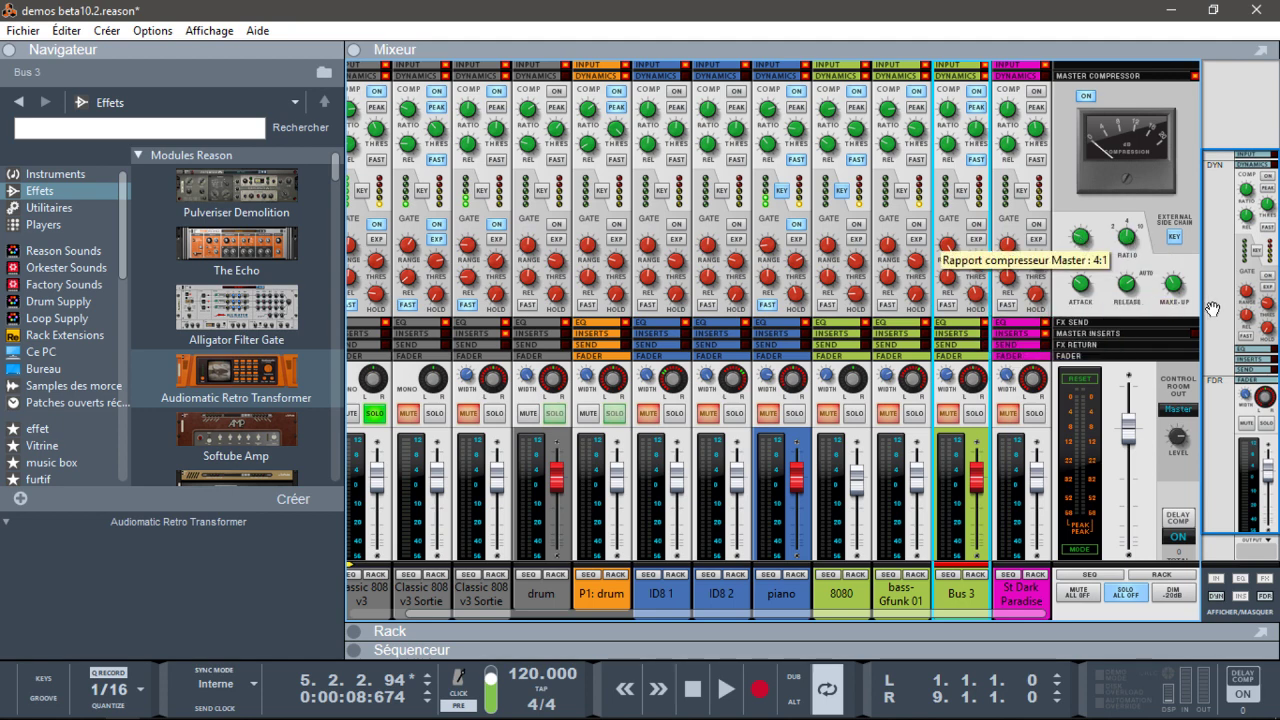
{"action": "mouse_move", "coordinate": [1181, 290]}
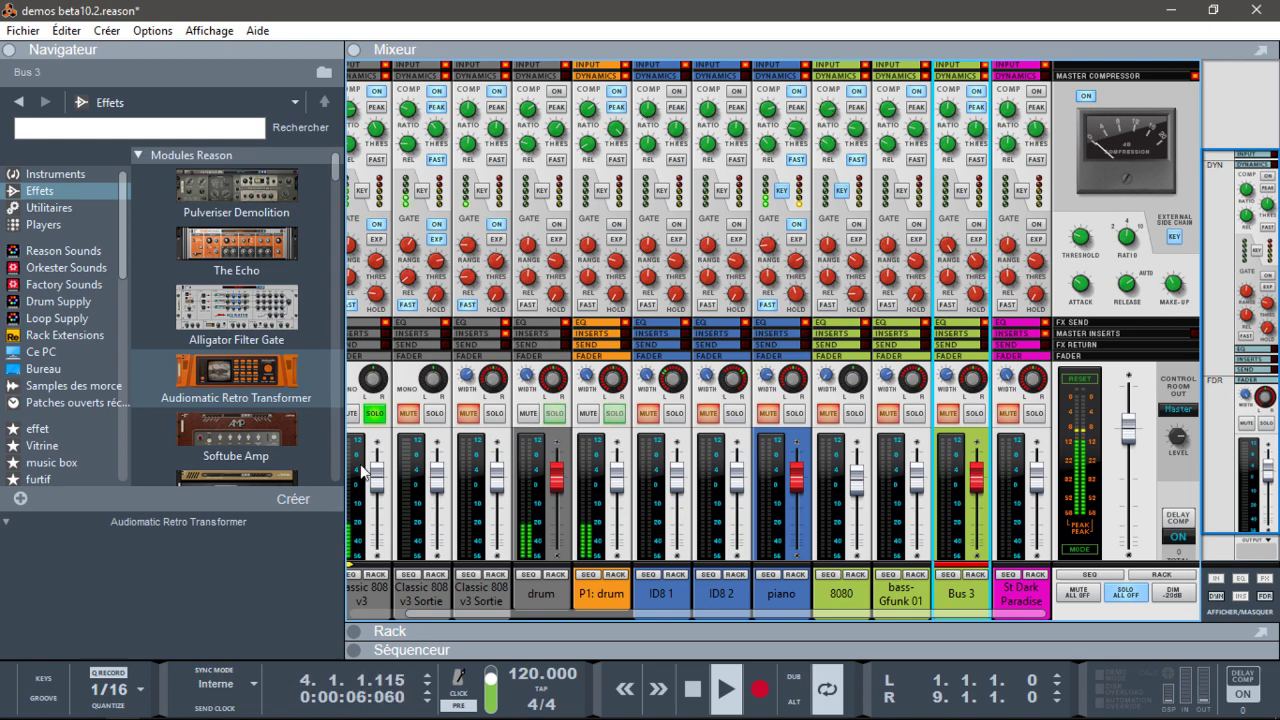
- Unsolo the Classic 808 v3 channel, audition the soloed piano channel while toggling its compressor, and return to the full mix before stopping playback
{"action": "left_click", "coordinate": [376, 416]}
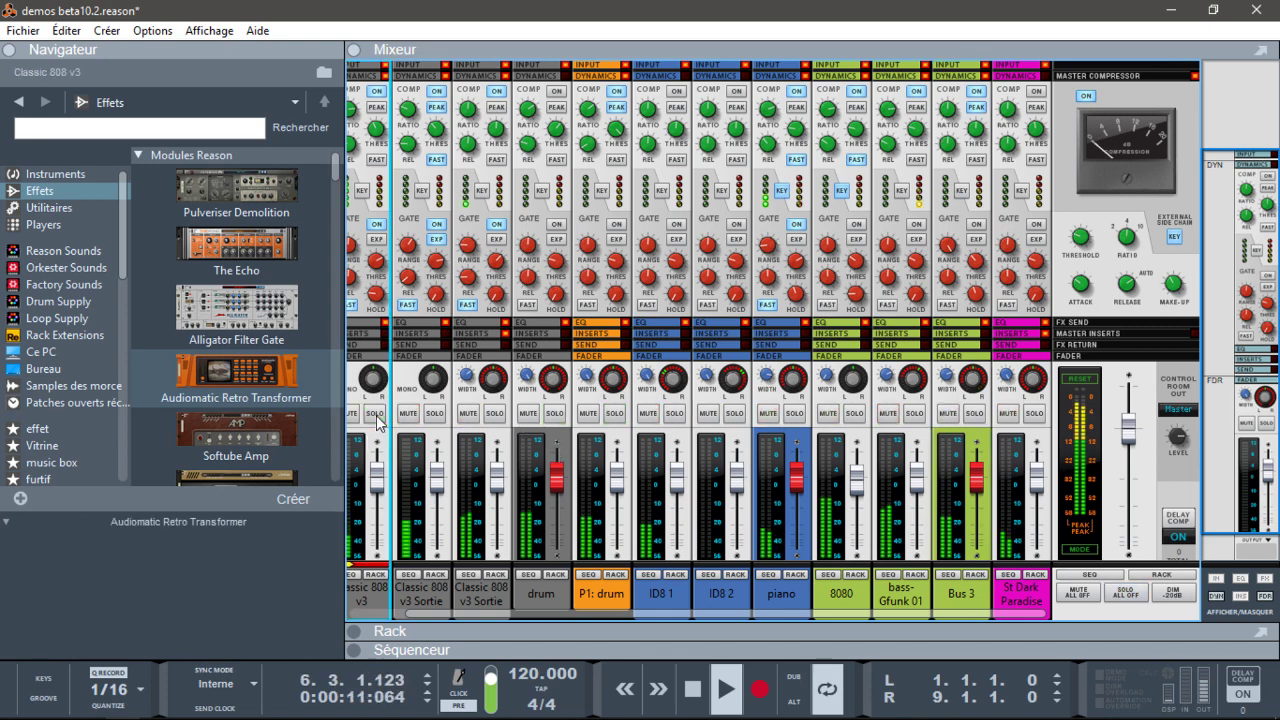
{"action": "left_click", "coordinate": [796, 415]}
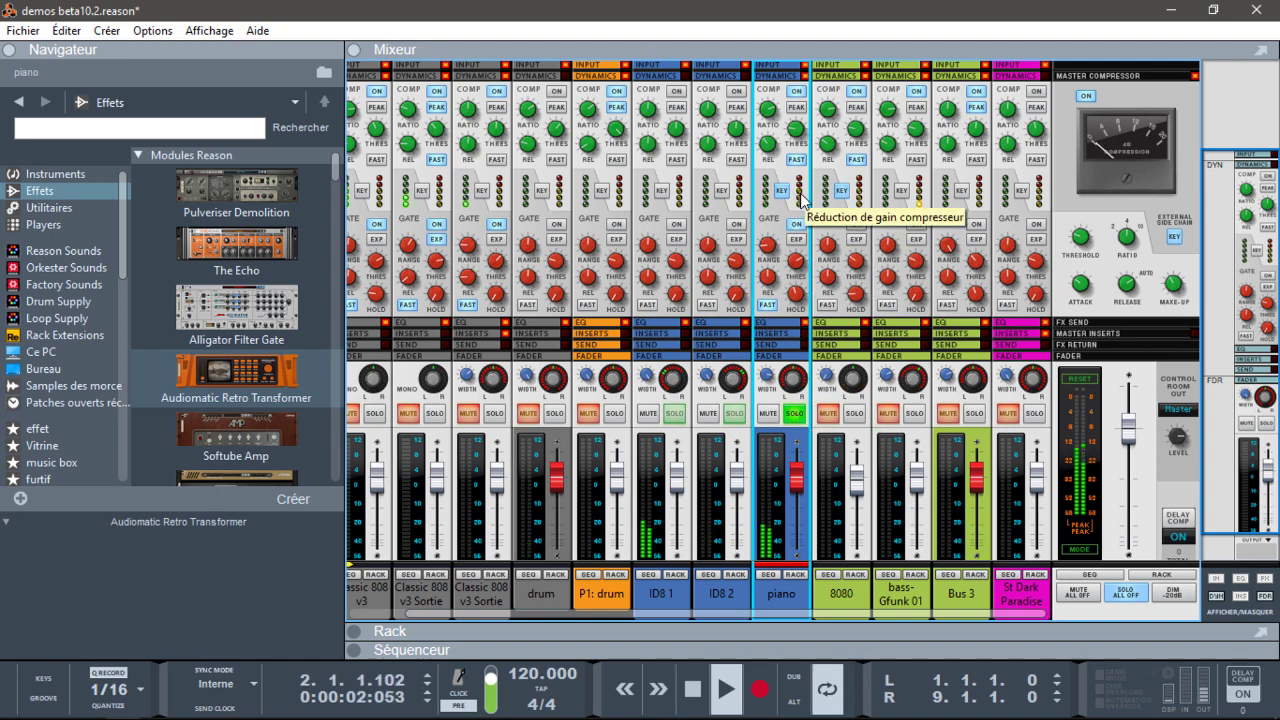
{"action": "left_click", "coordinate": [797, 92]}
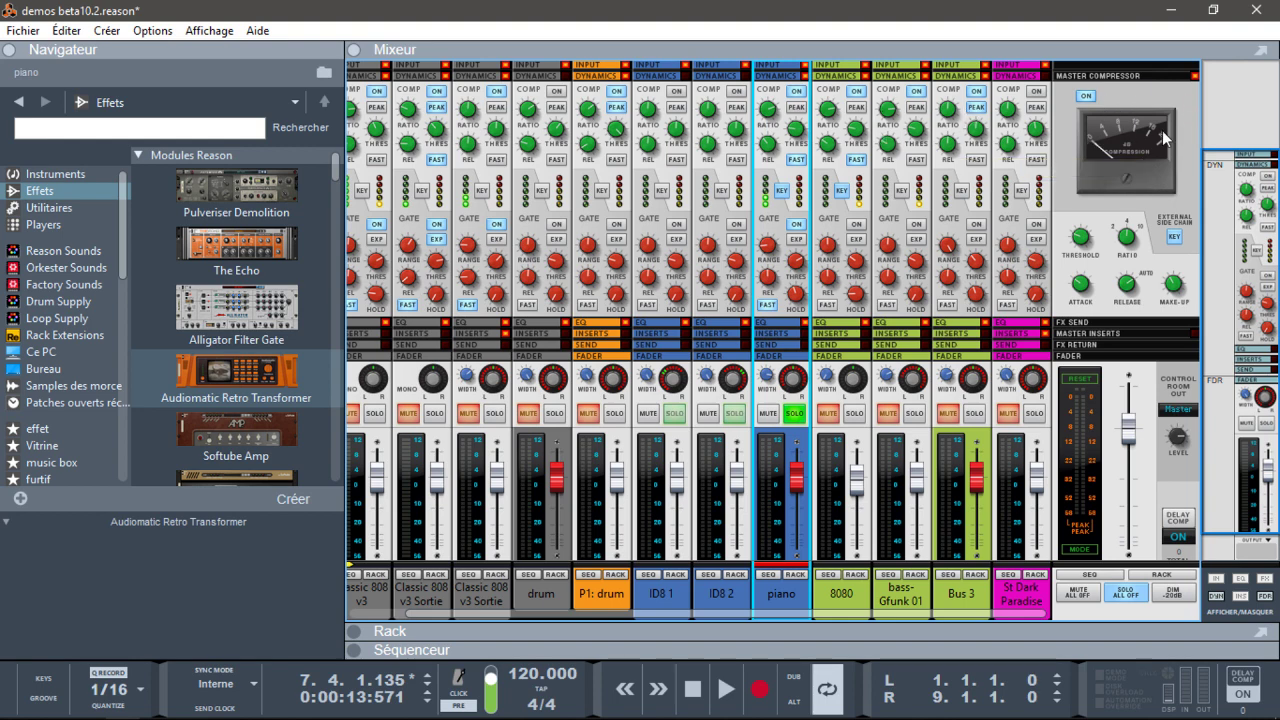
{"action": "left_click", "coordinate": [795, 413]}
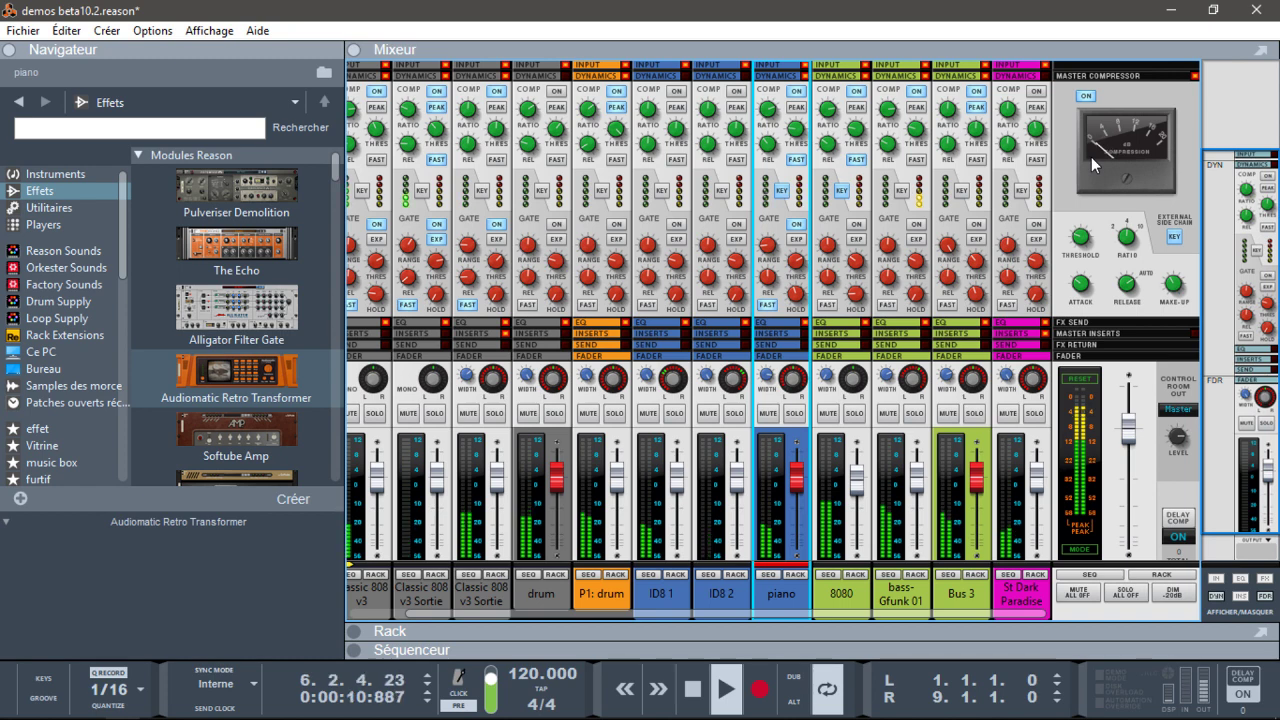
{"action": "key", "text": "space"}
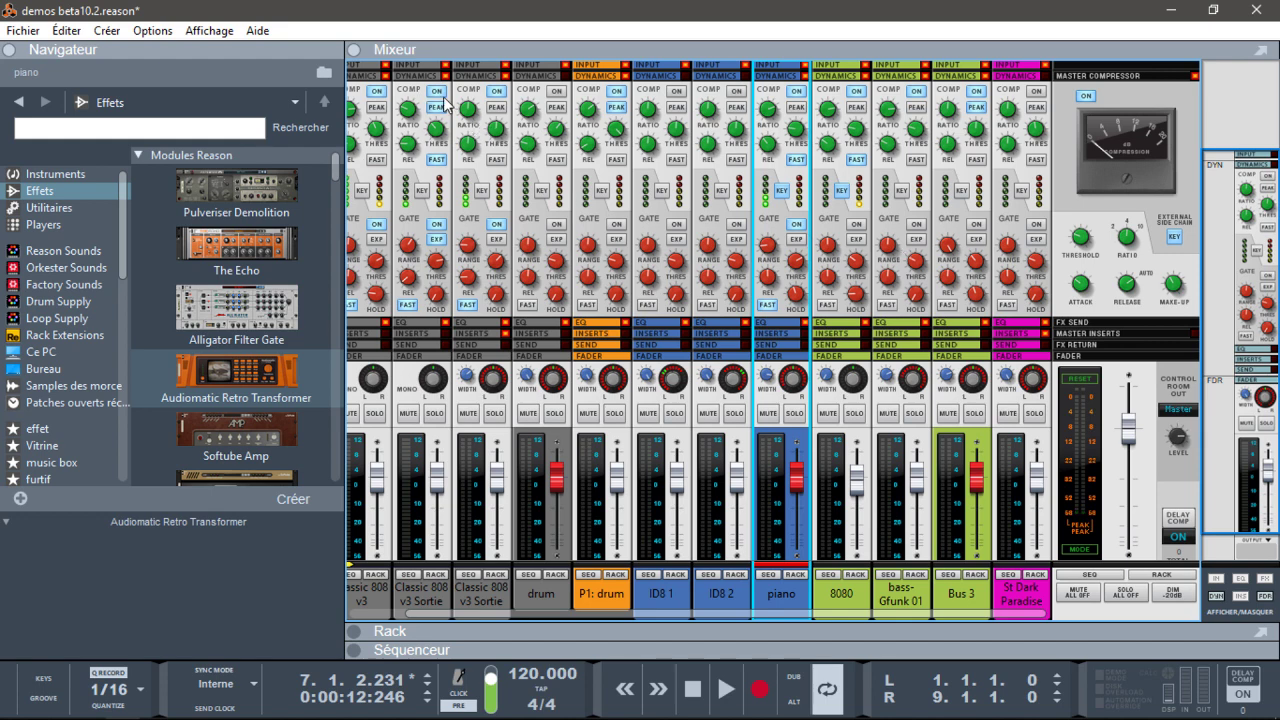
- Solo the Classic 808 v3 right main output channel, play from the start and compare its gate on and off with expander mode off
{"action": "left_click", "coordinate": [434, 414]}
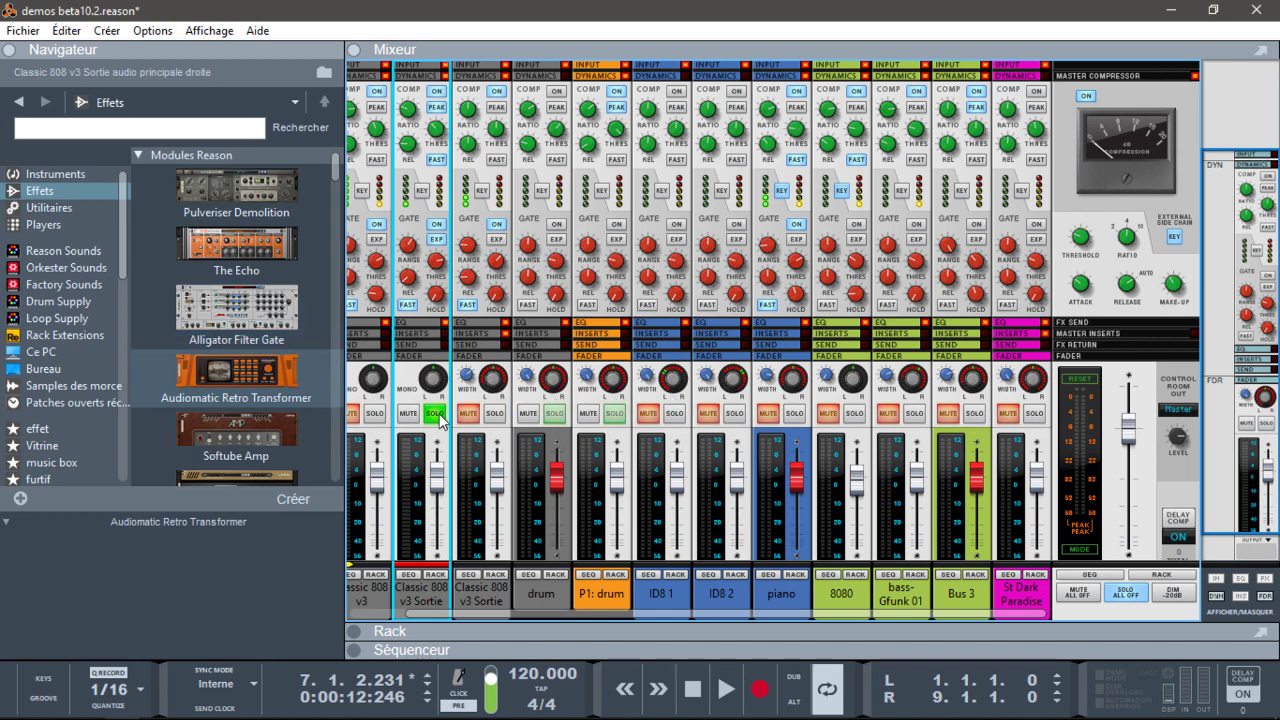
{"action": "key", "text": "KP_0"}
{"action": "key", "text": "space"}
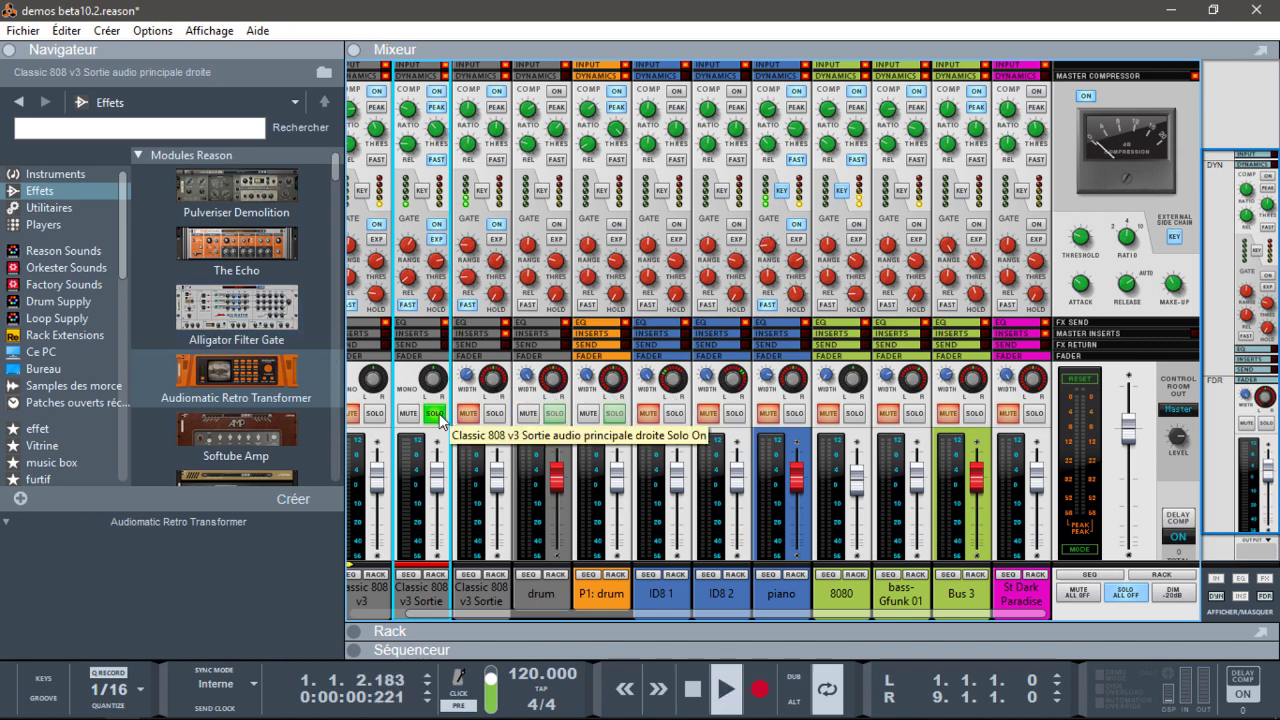
{"action": "left_click", "coordinate": [436, 224]}
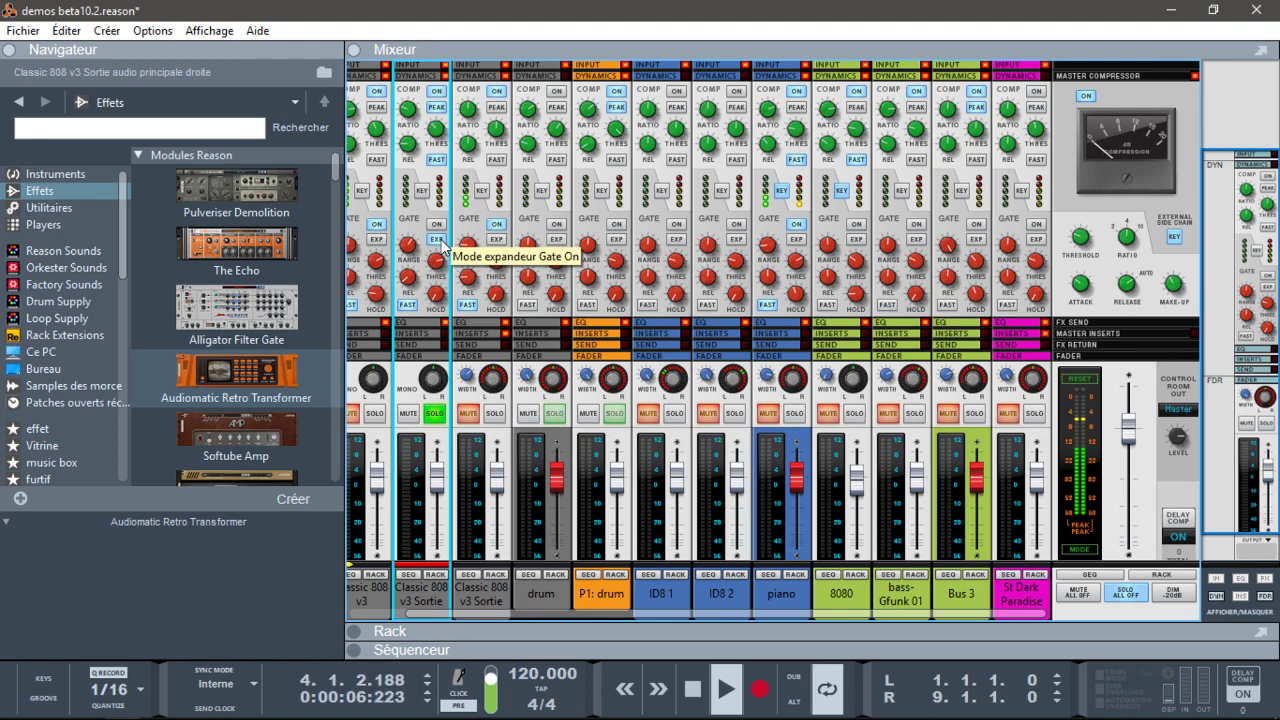
{"action": "left_click", "coordinate": [438, 240]}
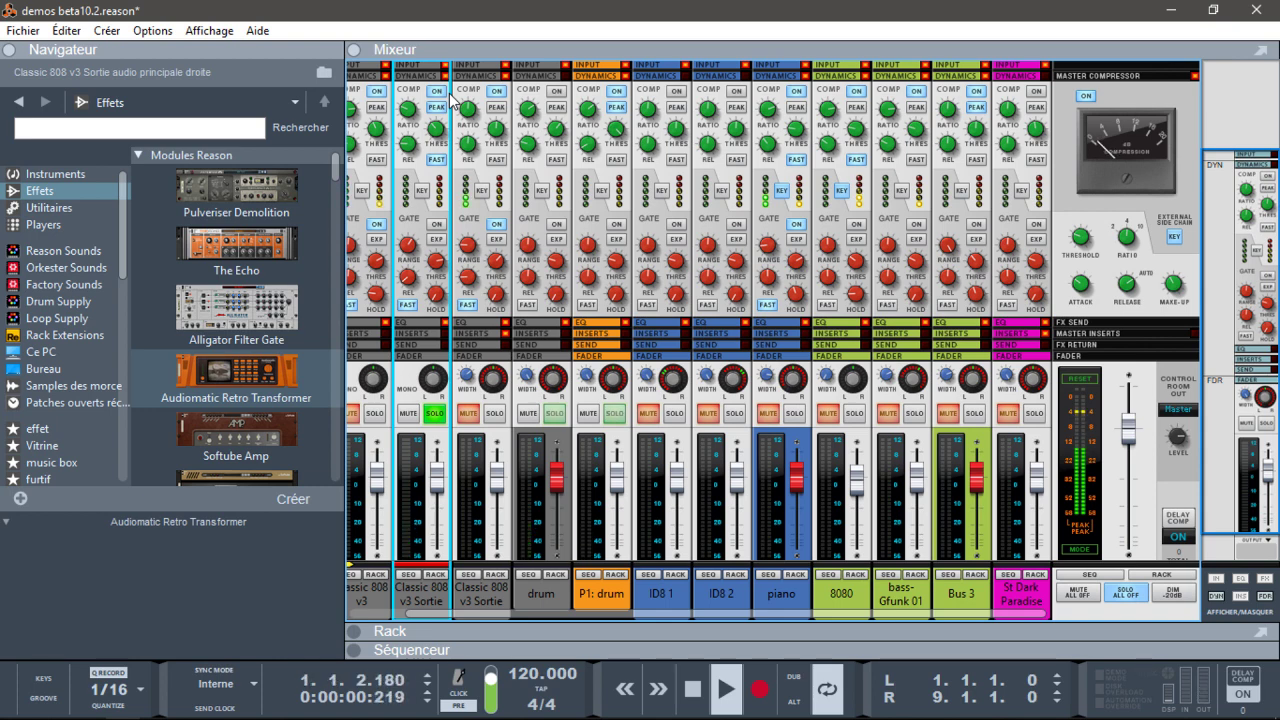
{"action": "left_click", "coordinate": [441, 228]}
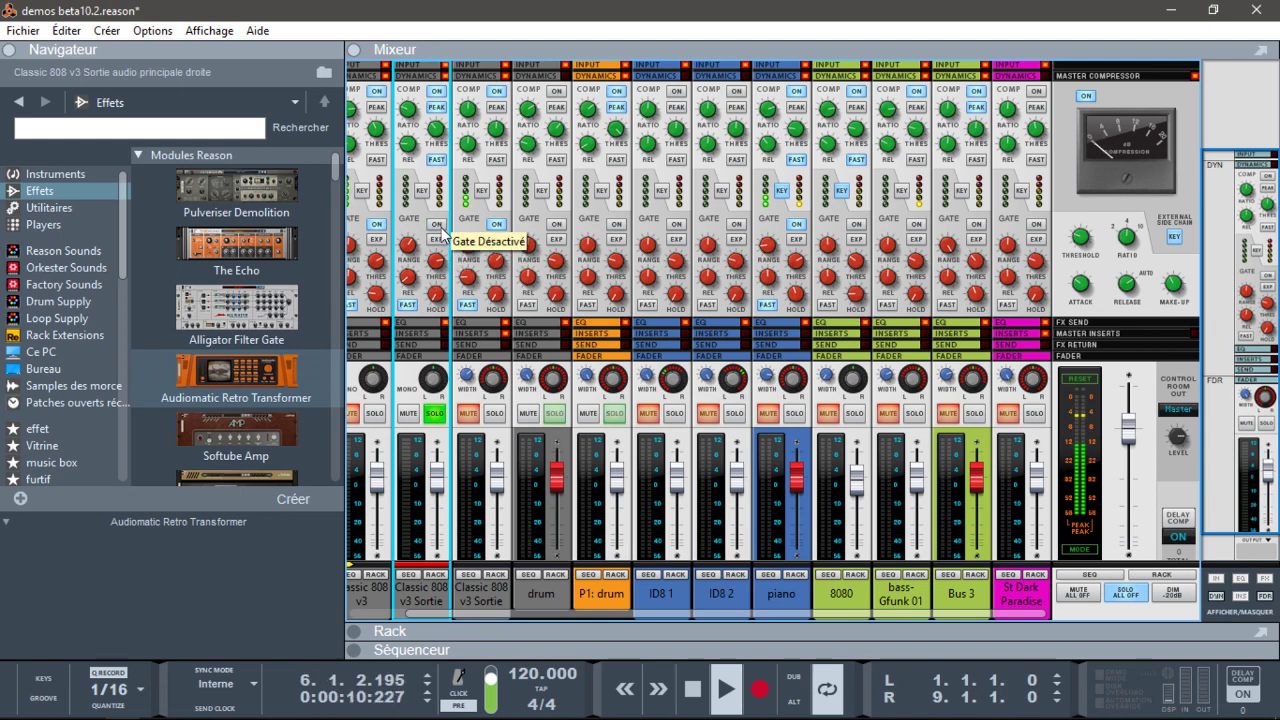
{"action": "left_click", "coordinate": [437, 224]}
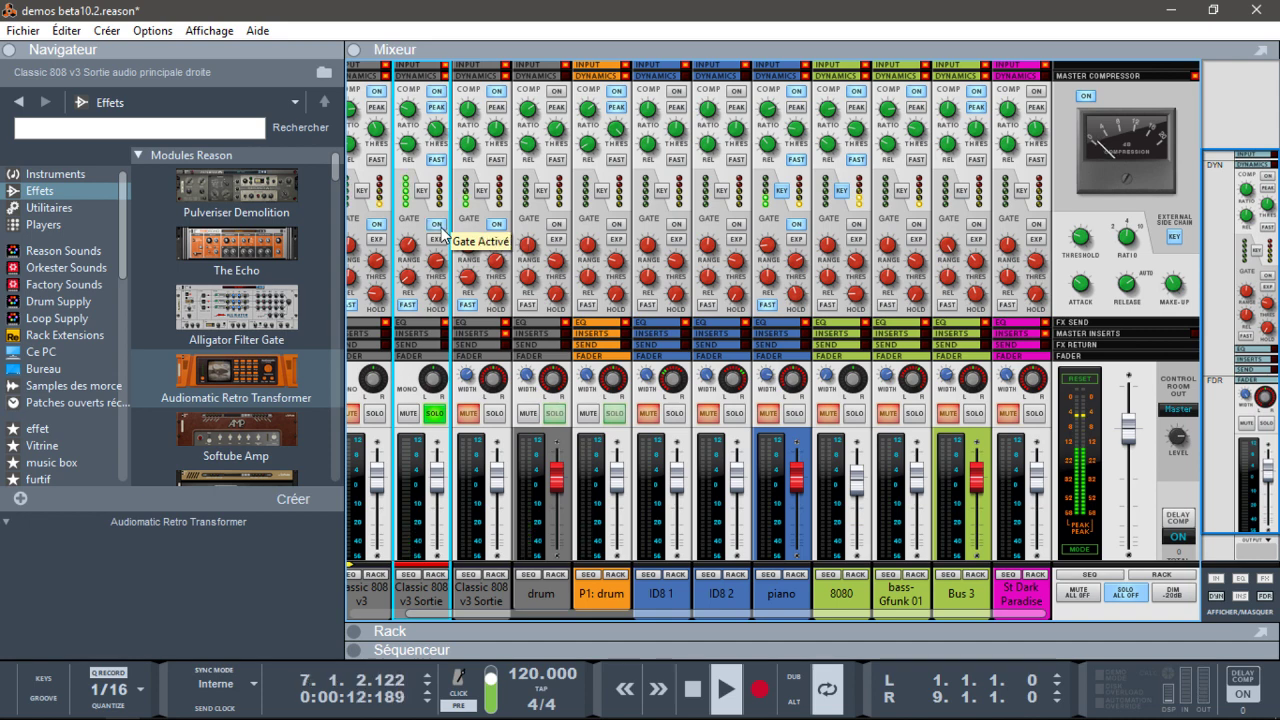
- Collapse the browser and compare the soloed channel's gate and expander mode on and off during playback, leaving both on
{"action": "left_click", "coordinate": [10, 50]}
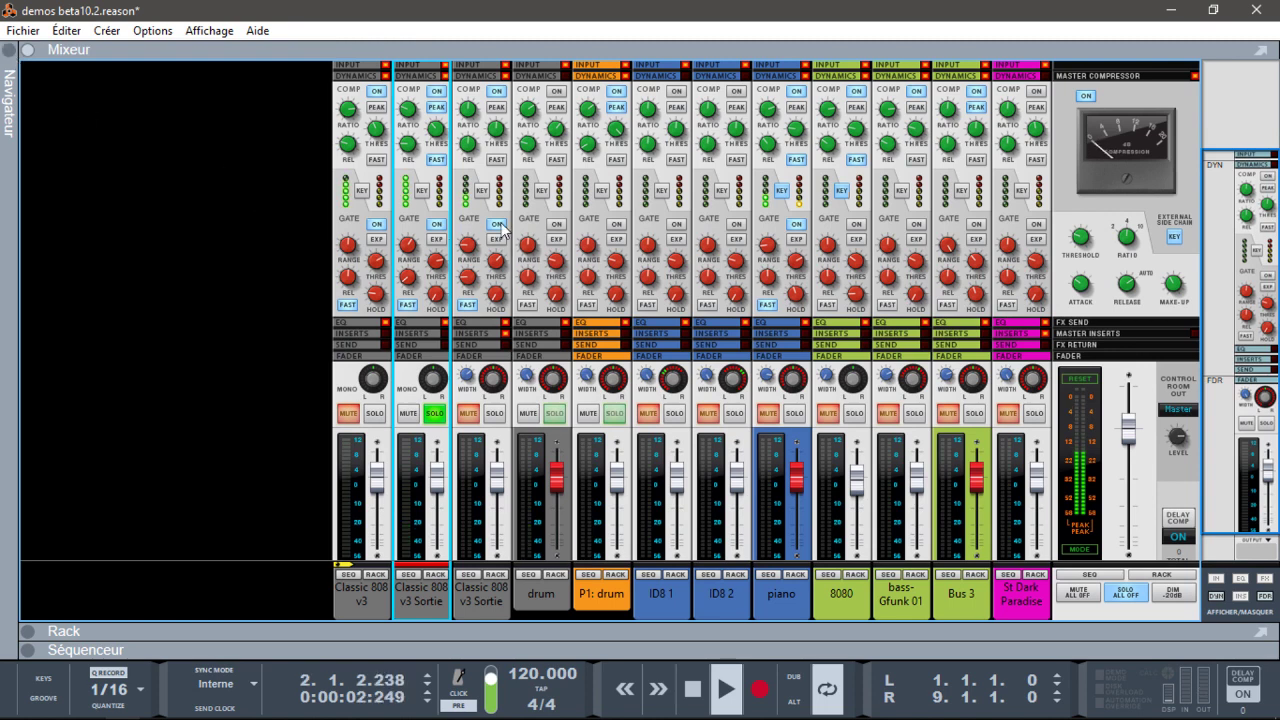
{"action": "left_click", "coordinate": [434, 226]}
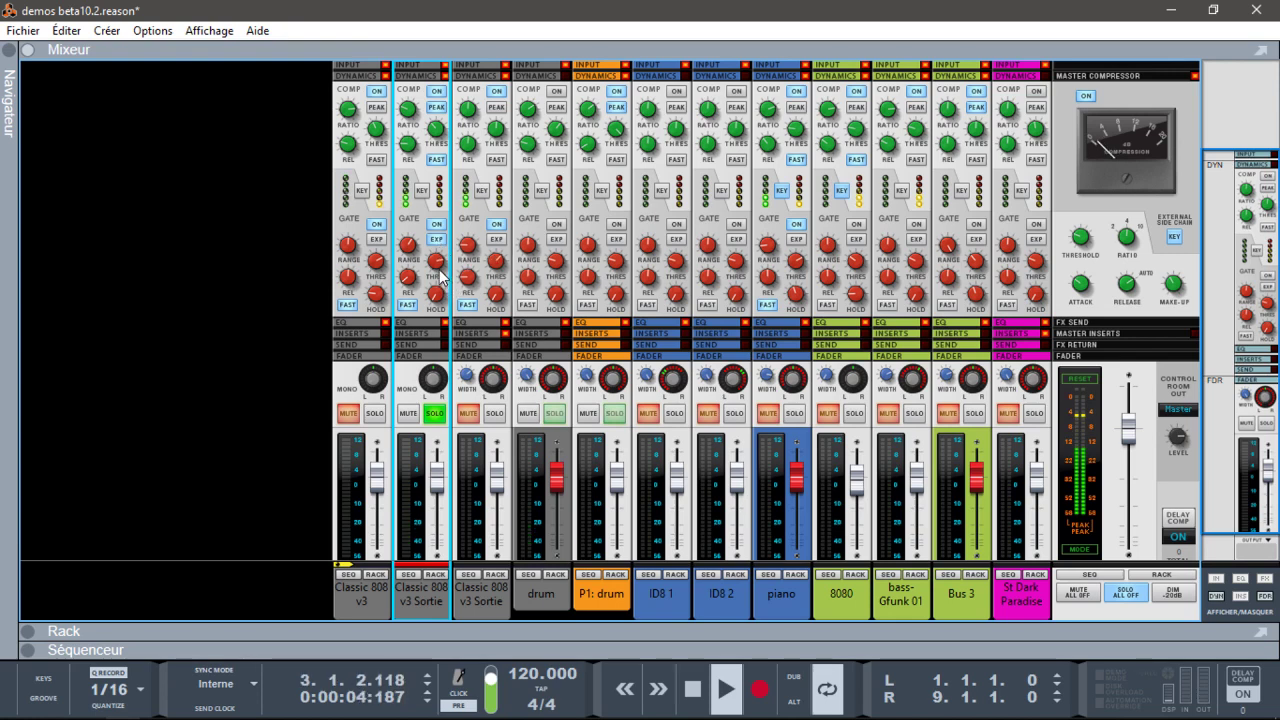
{"action": "mouse_move", "coordinate": [441, 278]}
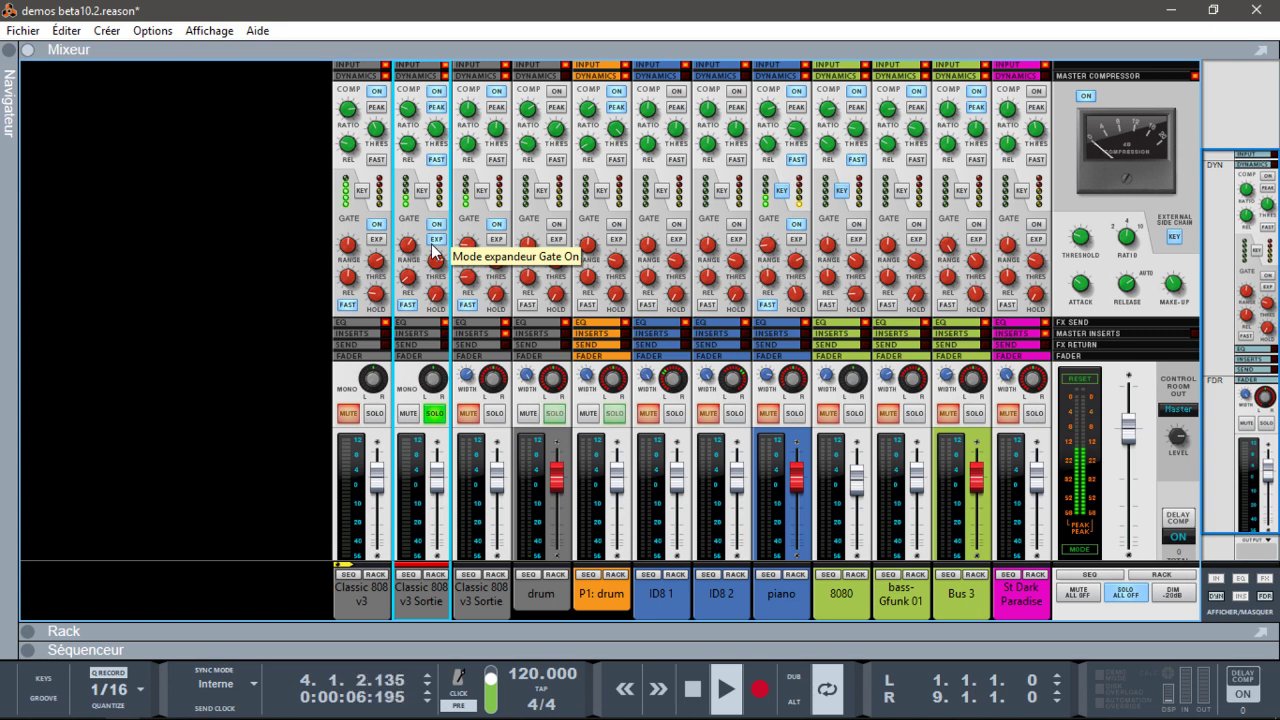
{"action": "left_click", "coordinate": [436, 240]}
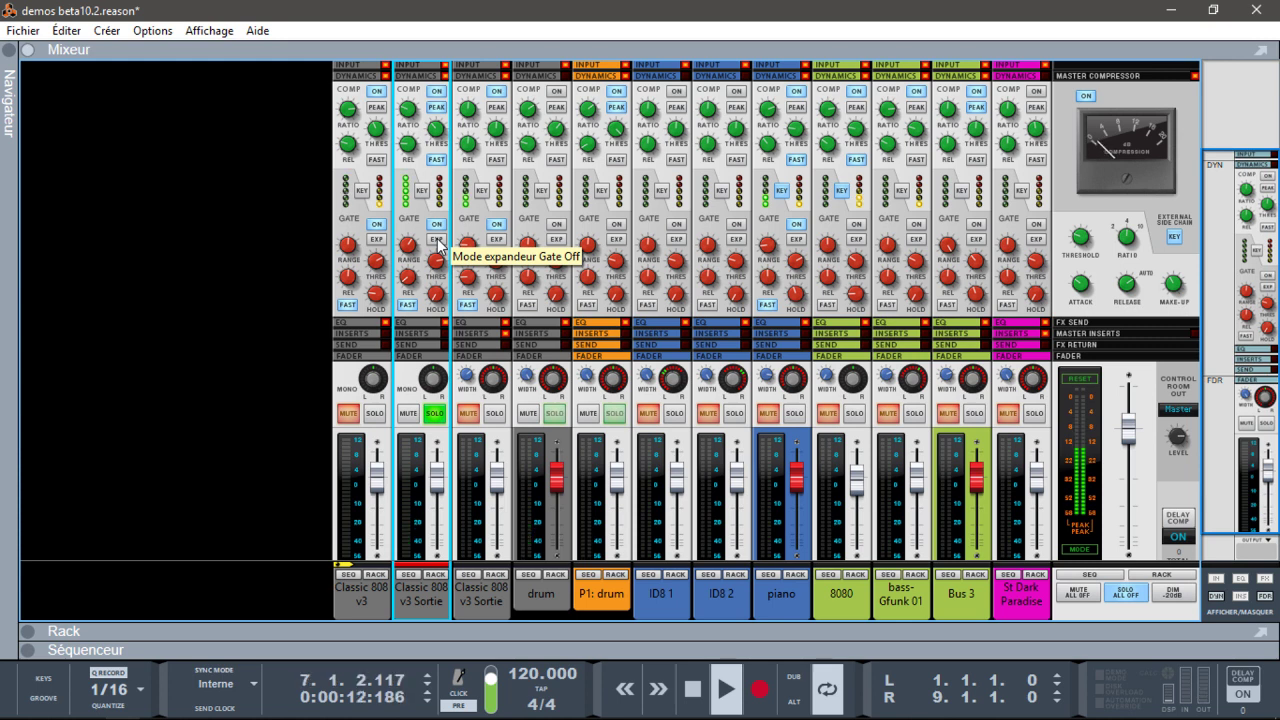
{"action": "left_click", "coordinate": [437, 243]}
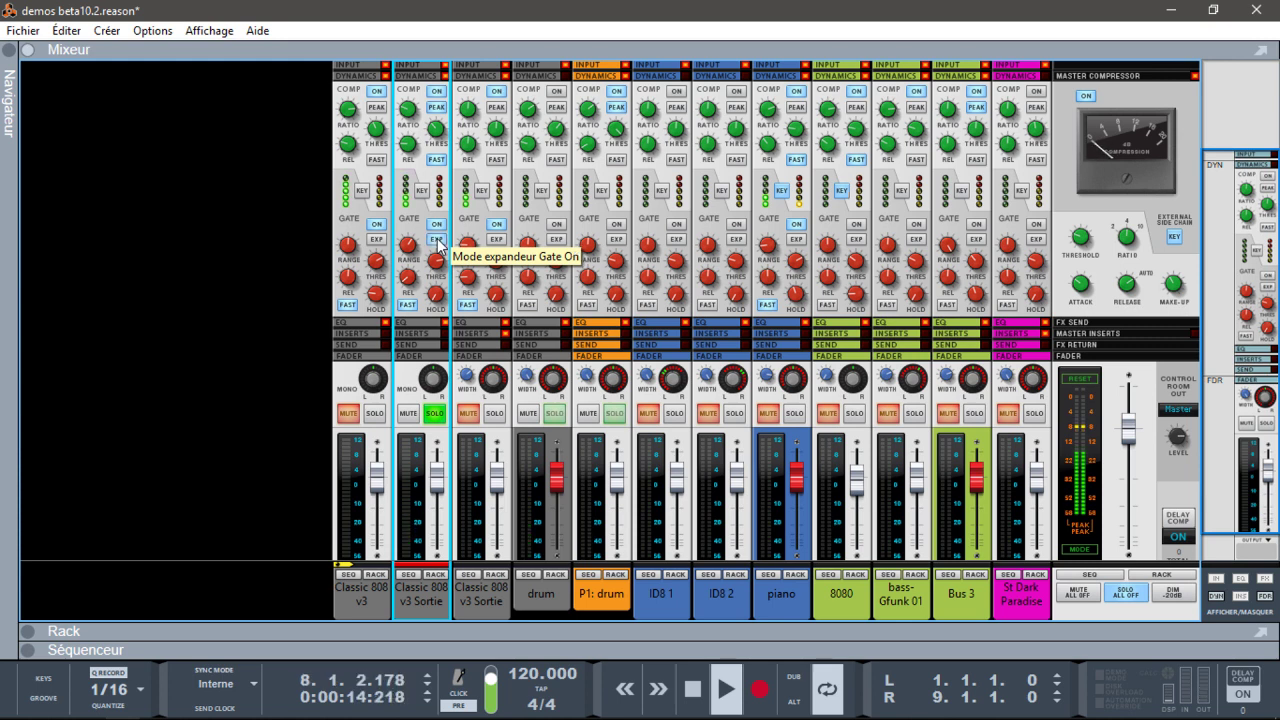
{"action": "left_click", "coordinate": [437, 243]}
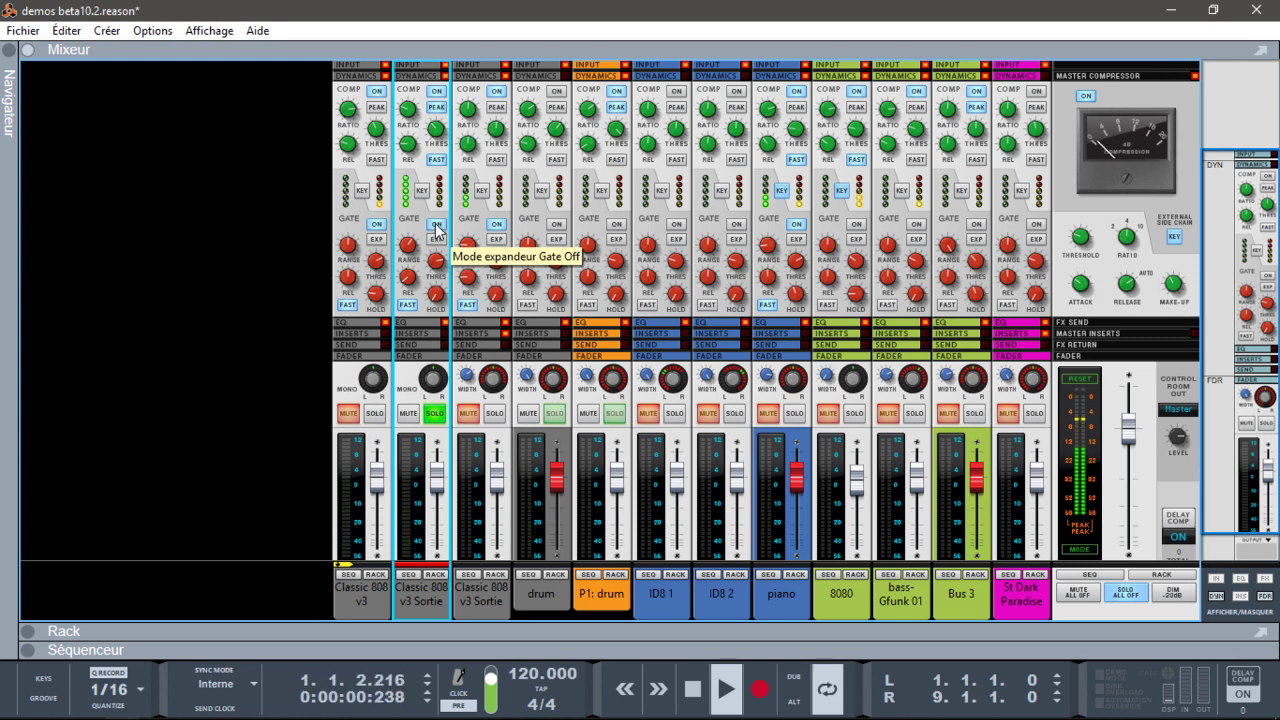
{"action": "left_click", "coordinate": [435, 229]}
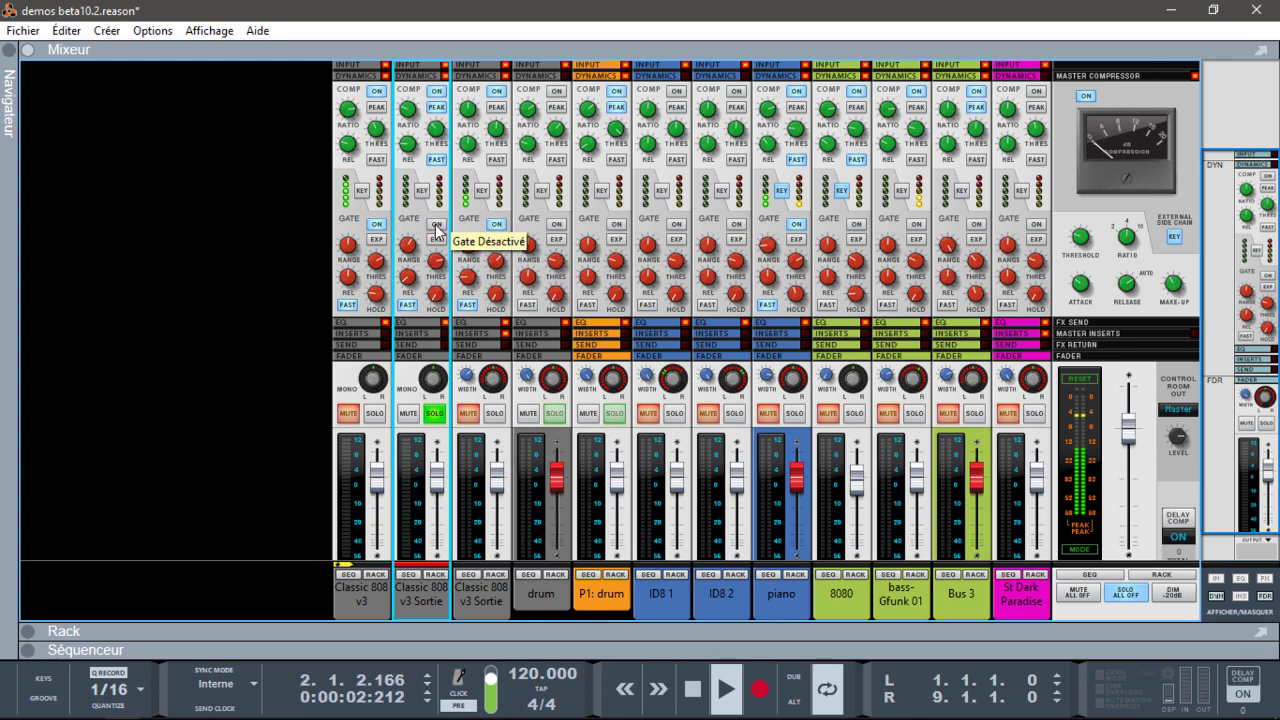
{"action": "left_click", "coordinate": [435, 229]}
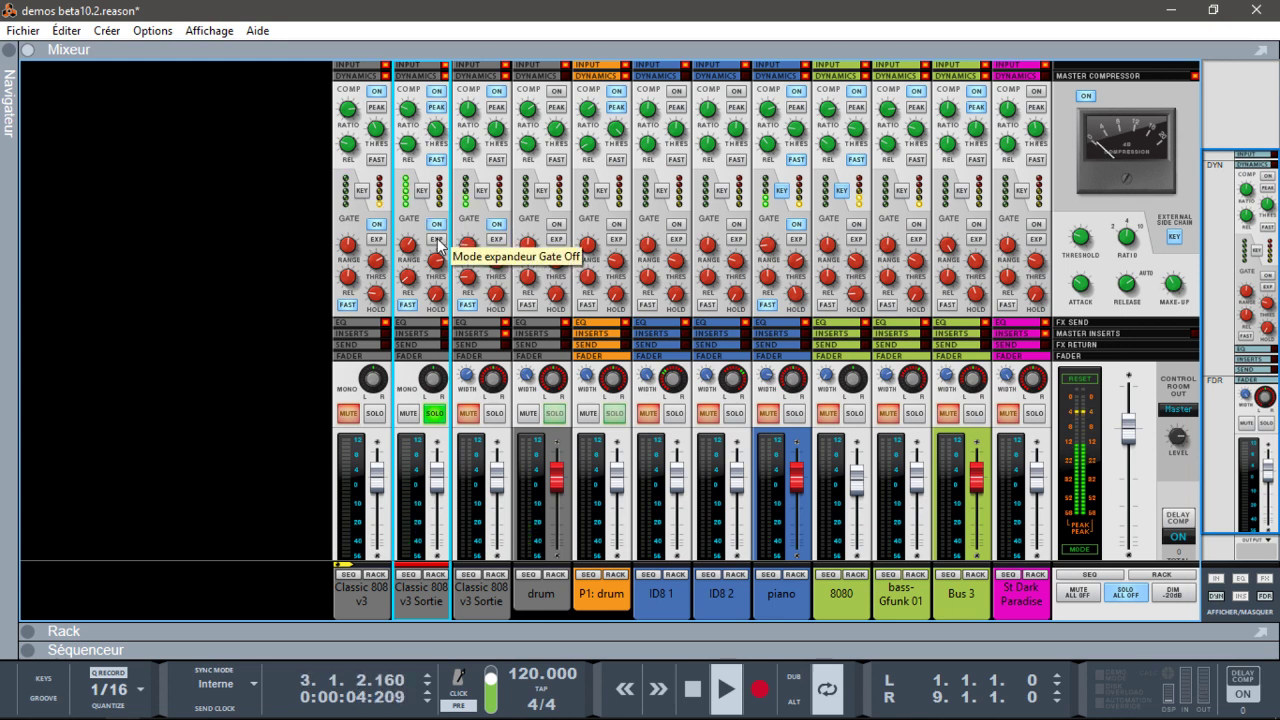
{"action": "left_click", "coordinate": [438, 243]}
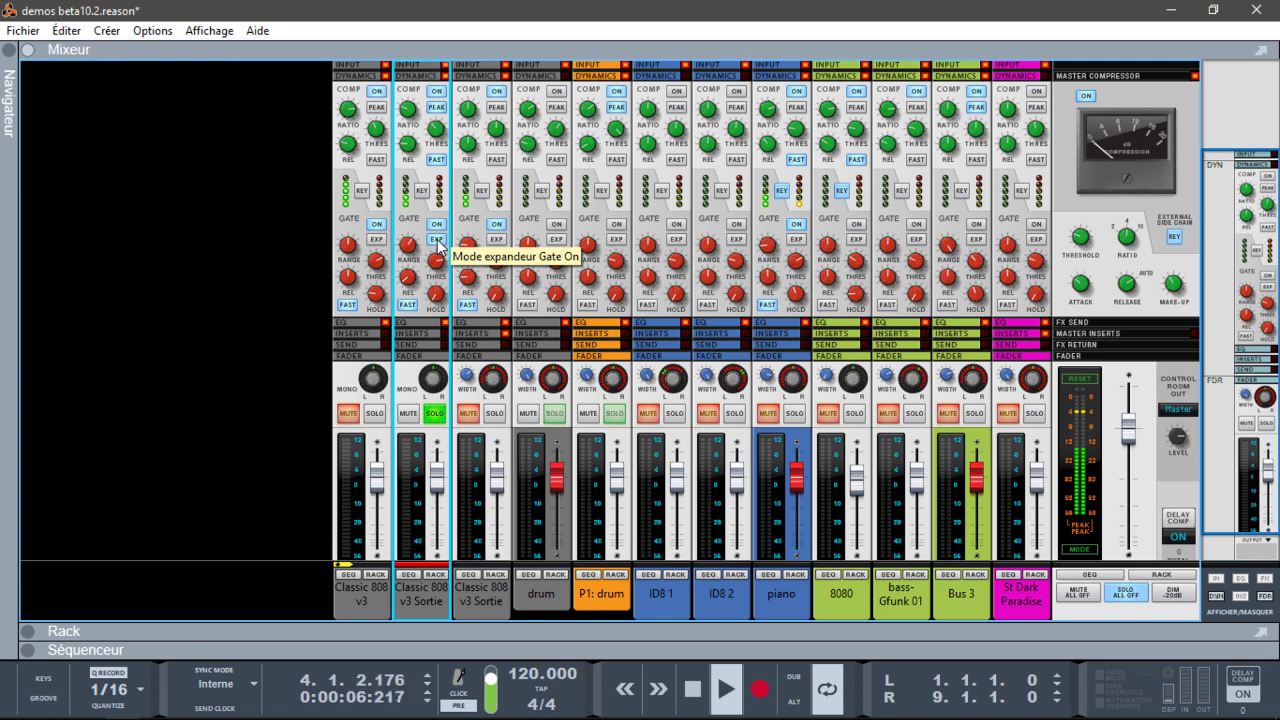
{"action": "left_click", "coordinate": [438, 243]}
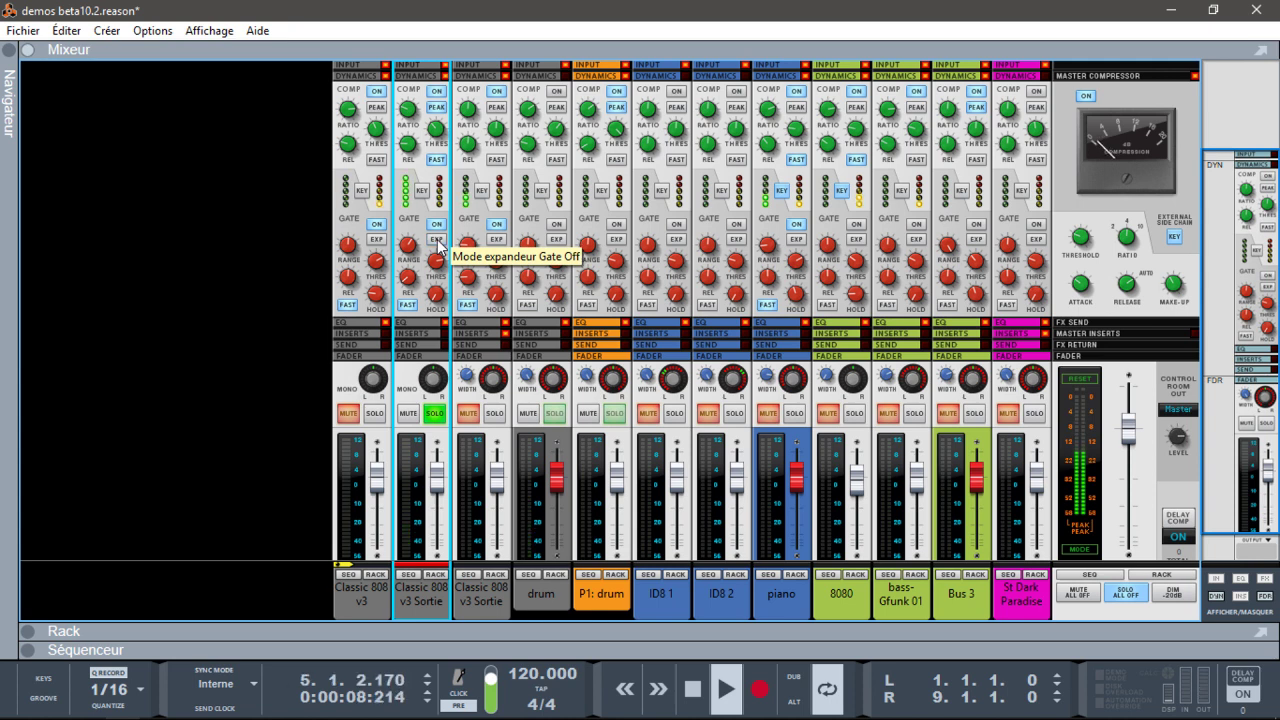
{"action": "left_click", "coordinate": [438, 243]}
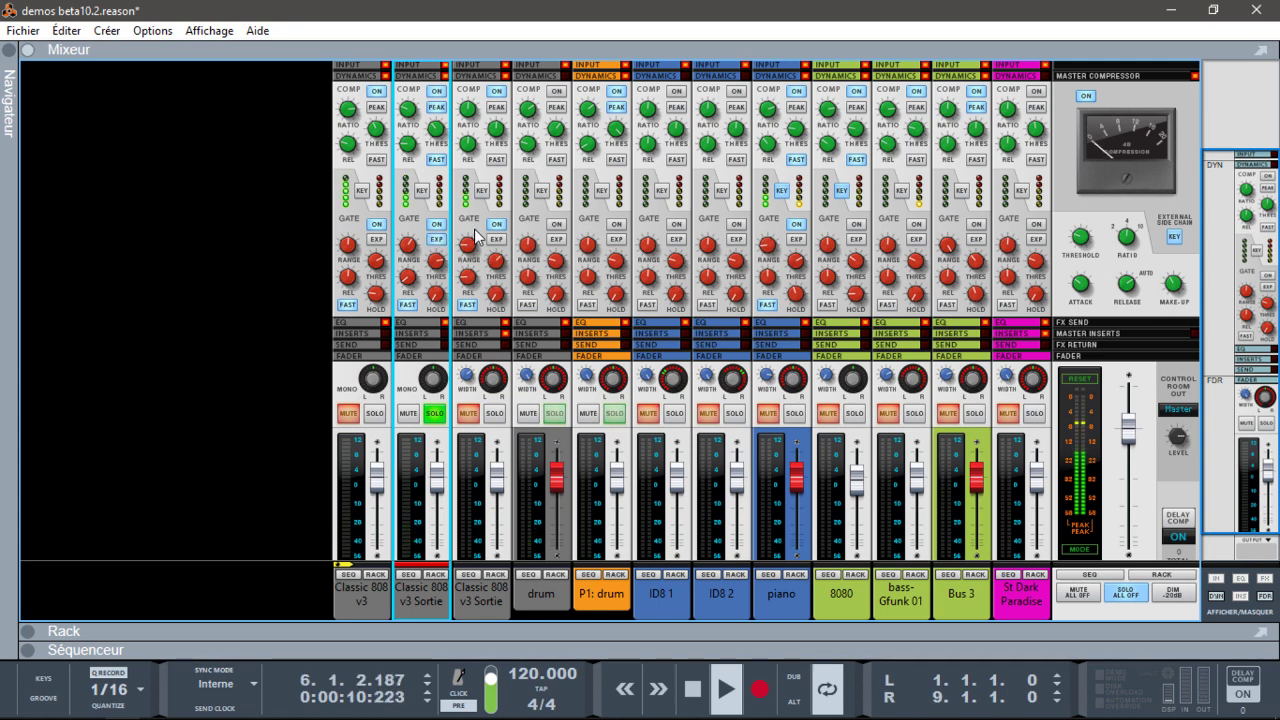
- Unsolo the Classic 808 v3 right main output channel and play the full mix
{"action": "key", "text": "space"}
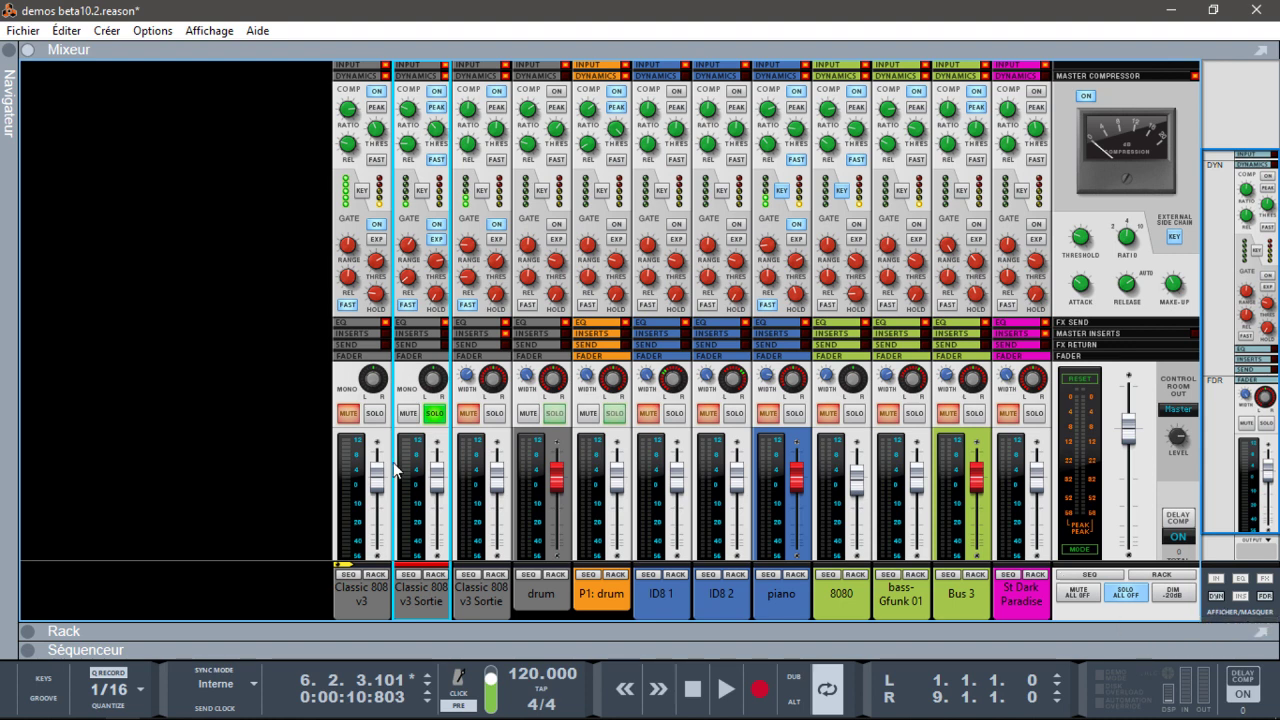
{"action": "left_click", "coordinate": [433, 414]}
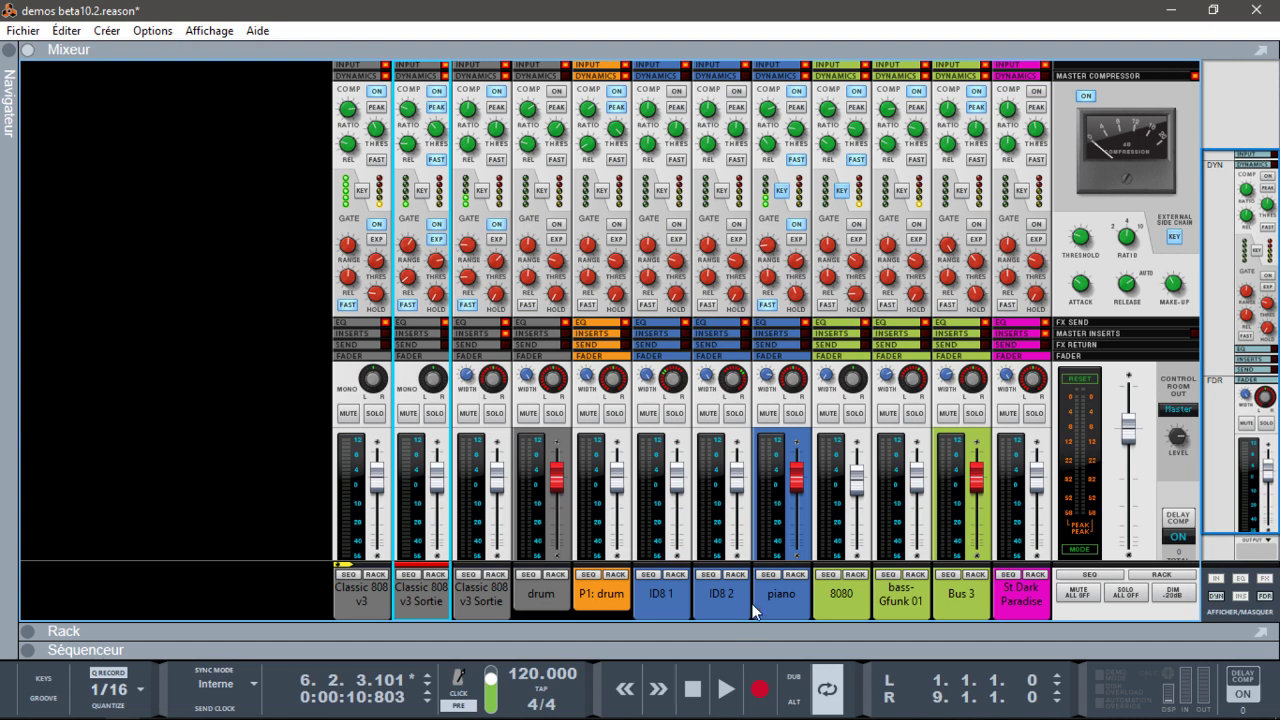
{"action": "key", "text": "space"}
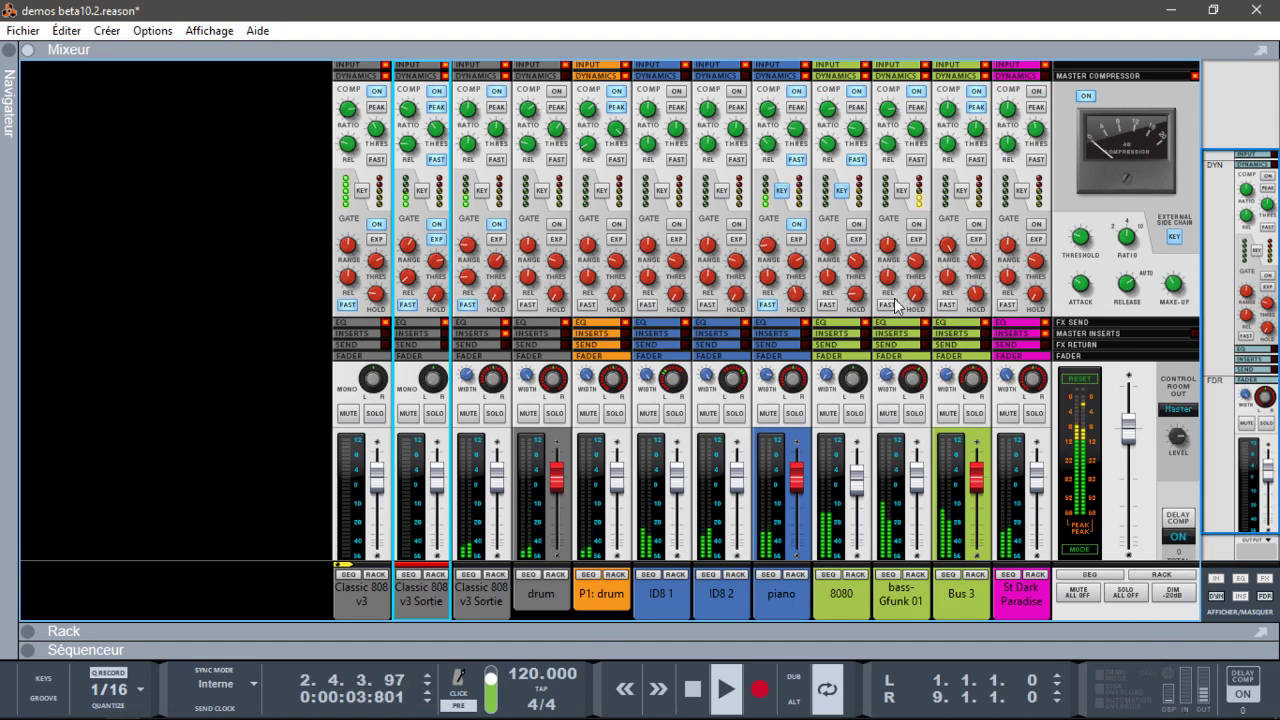
- Show the mixer's EQ section, stop playback and hide the Dynamics section
{"action": "left_click", "coordinate": [1240, 578]}
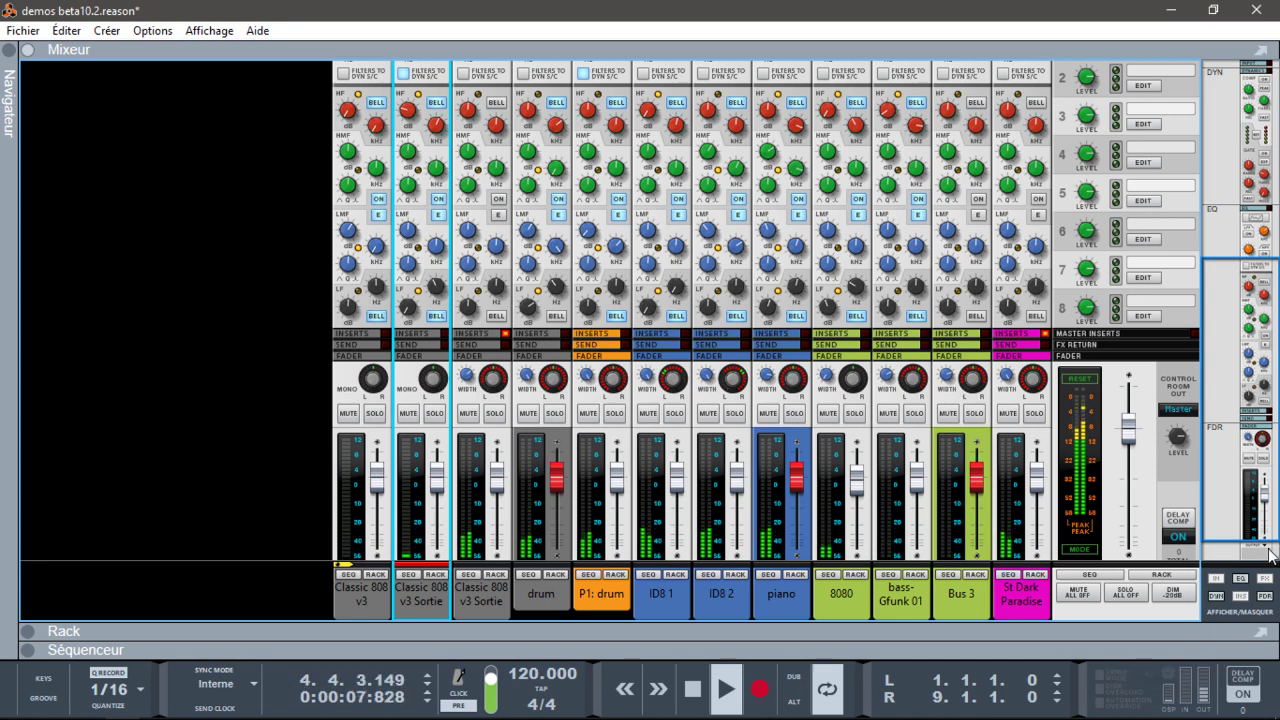
{"action": "key", "text": "space"}
{"action": "left_click", "coordinate": [1213, 597]}
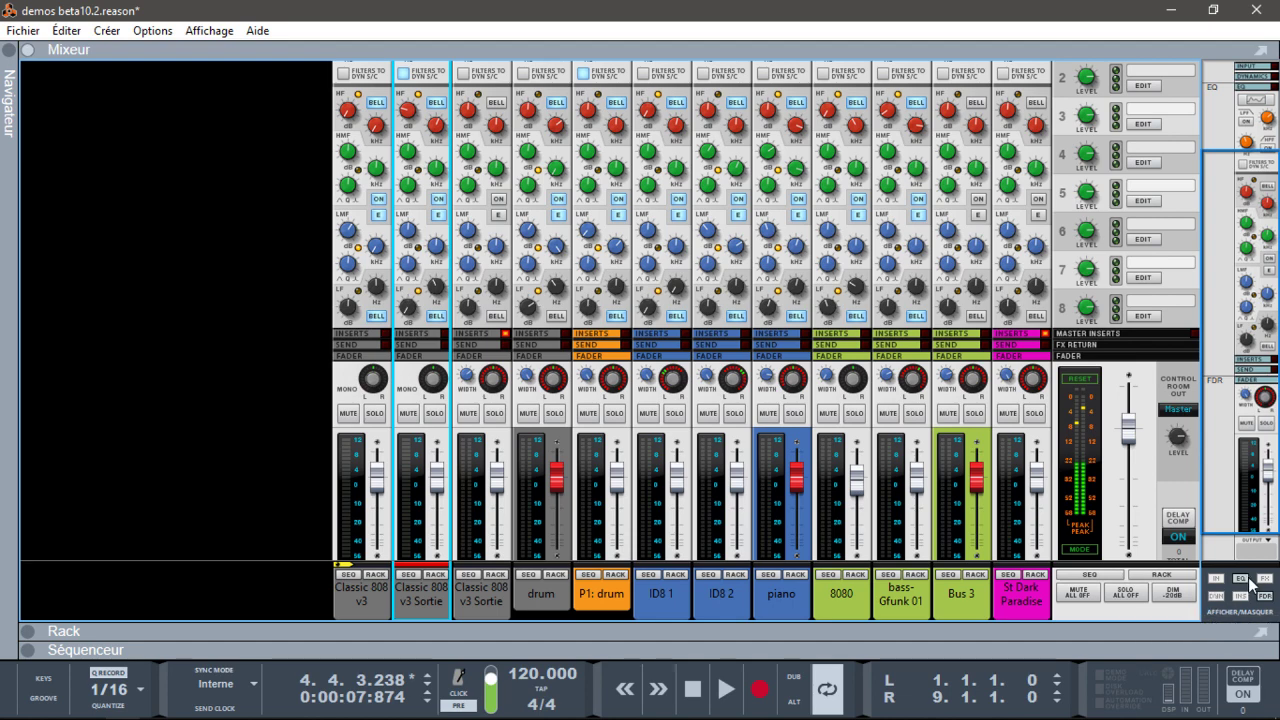
- Replace the mixer's EQ section with the Inserts section and open the rack below the mixer
{"action": "left_click", "coordinate": [1241, 580]}
{"action": "left_click", "coordinate": [1242, 597]}
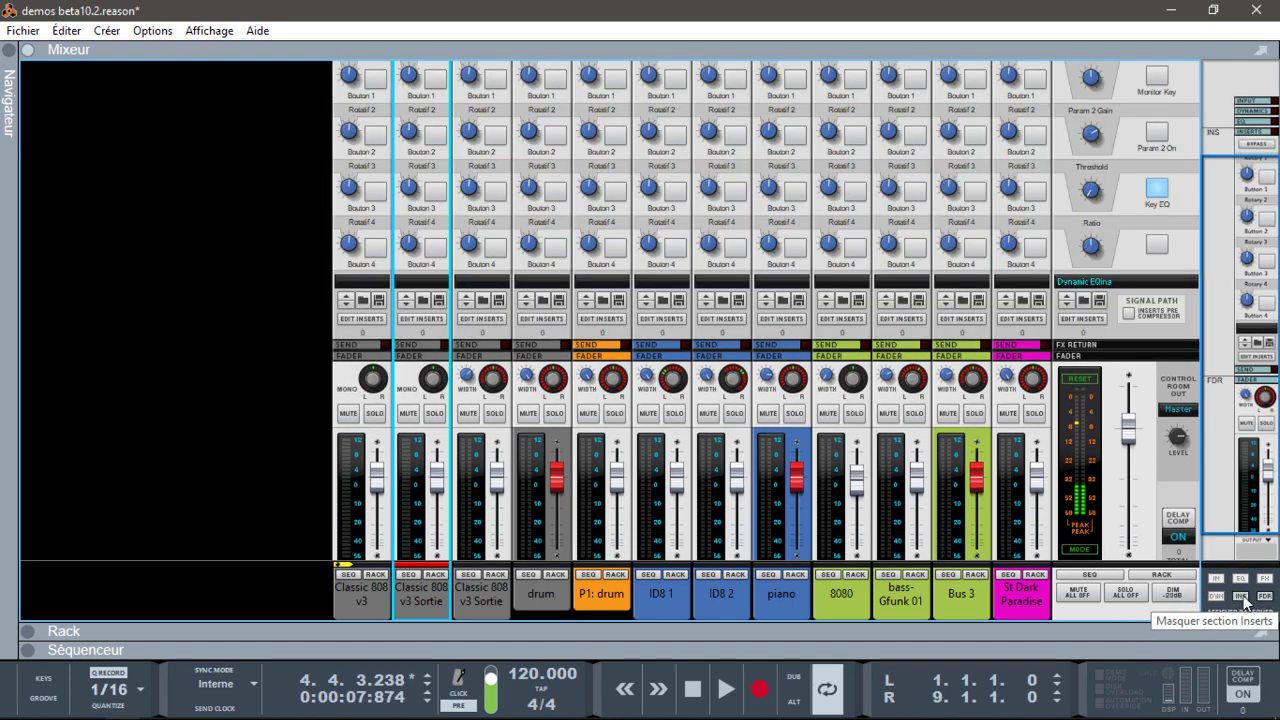
{"action": "scroll", "coordinate": [1248, 258], "scroll_direction": "up", "scroll_amount": 2}
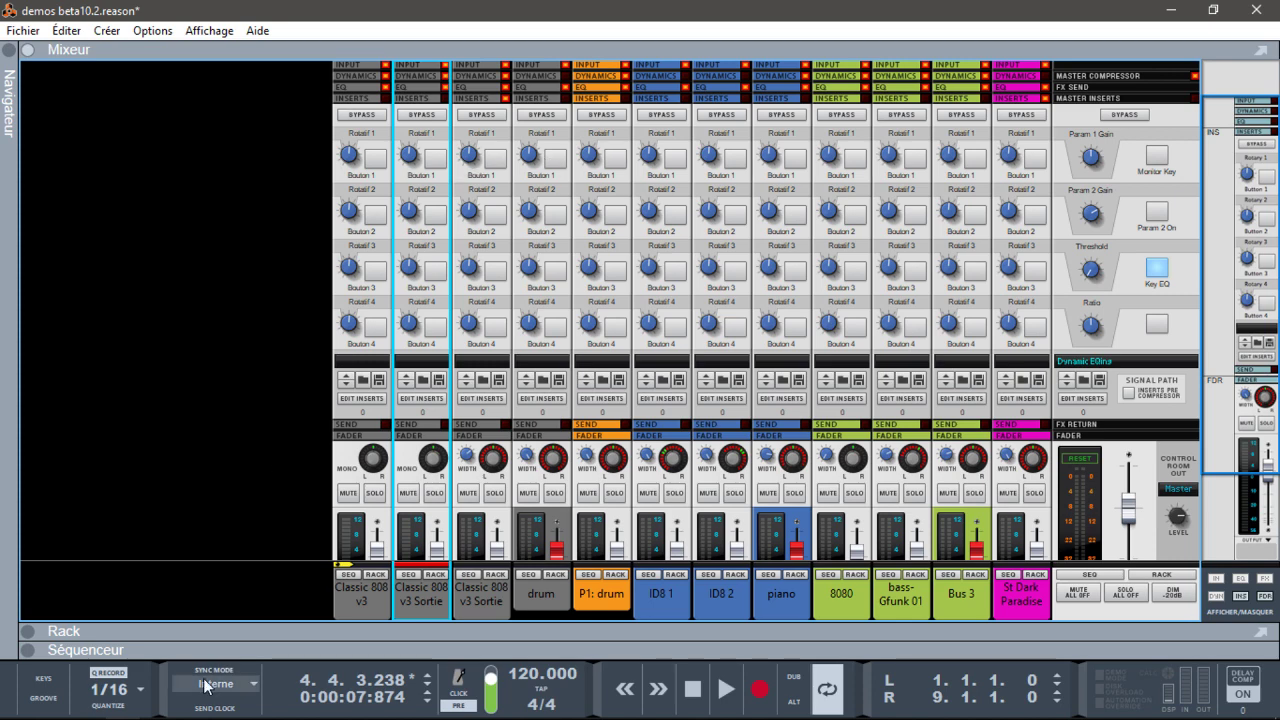
{"action": "left_click", "coordinate": [23, 631]}
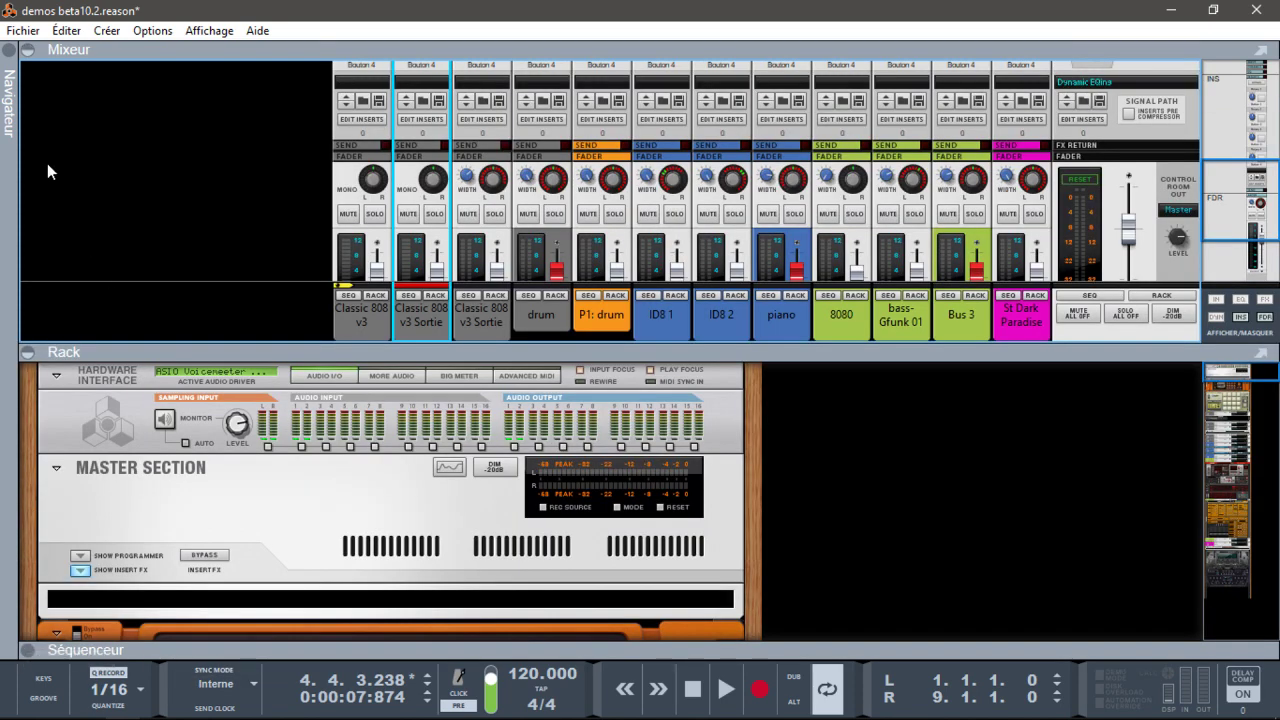
- Give the rack the full view, toggle the Master Section's insert effects area, and open the first Classic 808 v3 output channel's insert area
{"action": "left_click", "coordinate": [30, 51]}
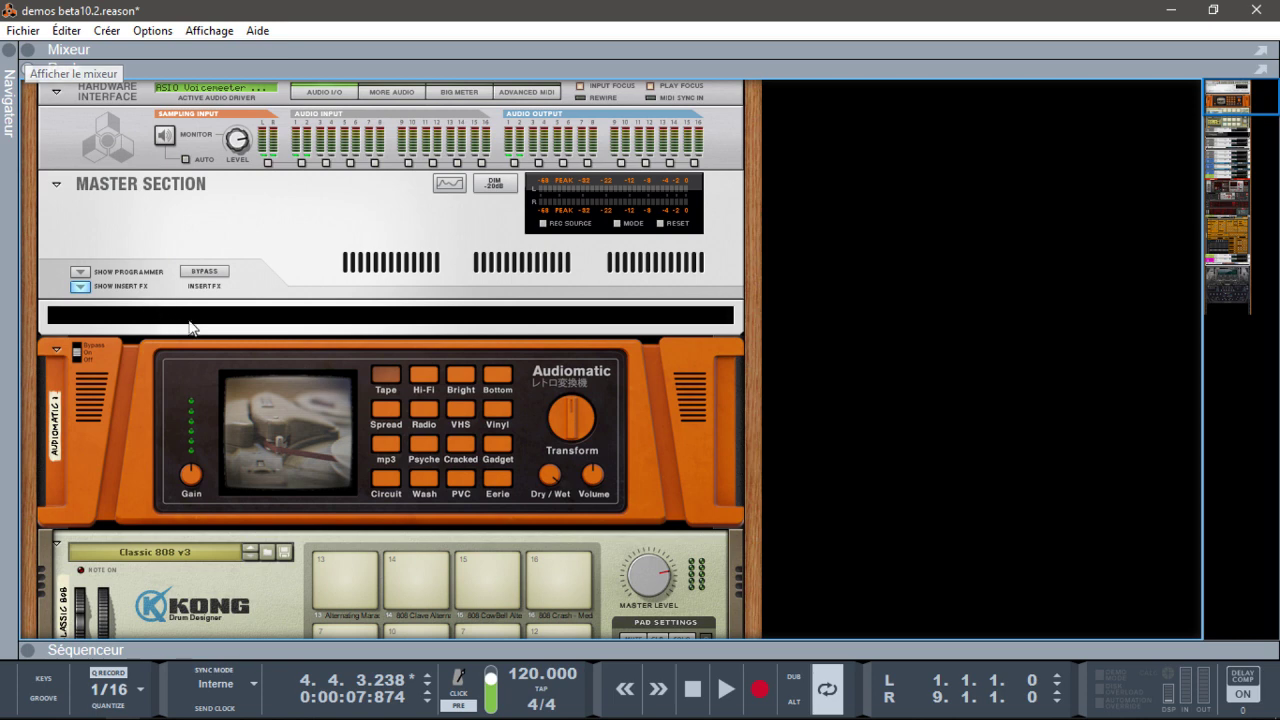
{"action": "left_click", "coordinate": [82, 287]}
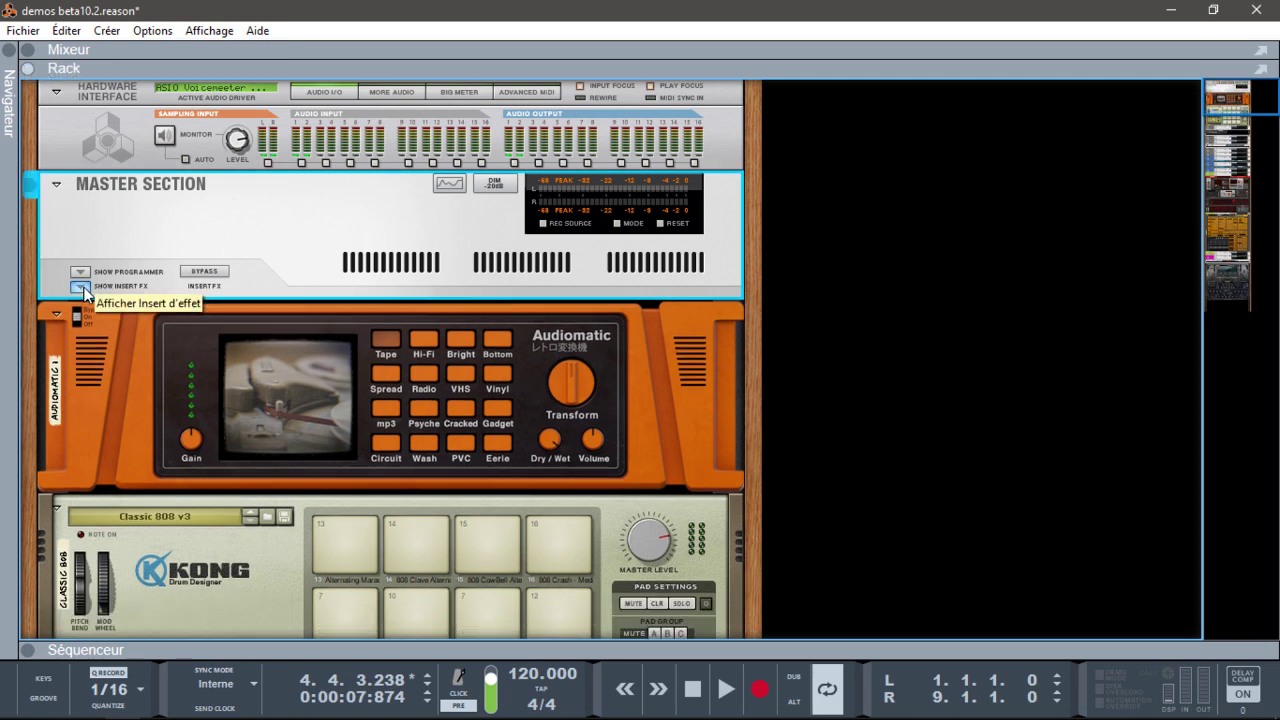
{"action": "left_click", "coordinate": [82, 287]}
{"action": "left_click", "coordinate": [226, 320]}
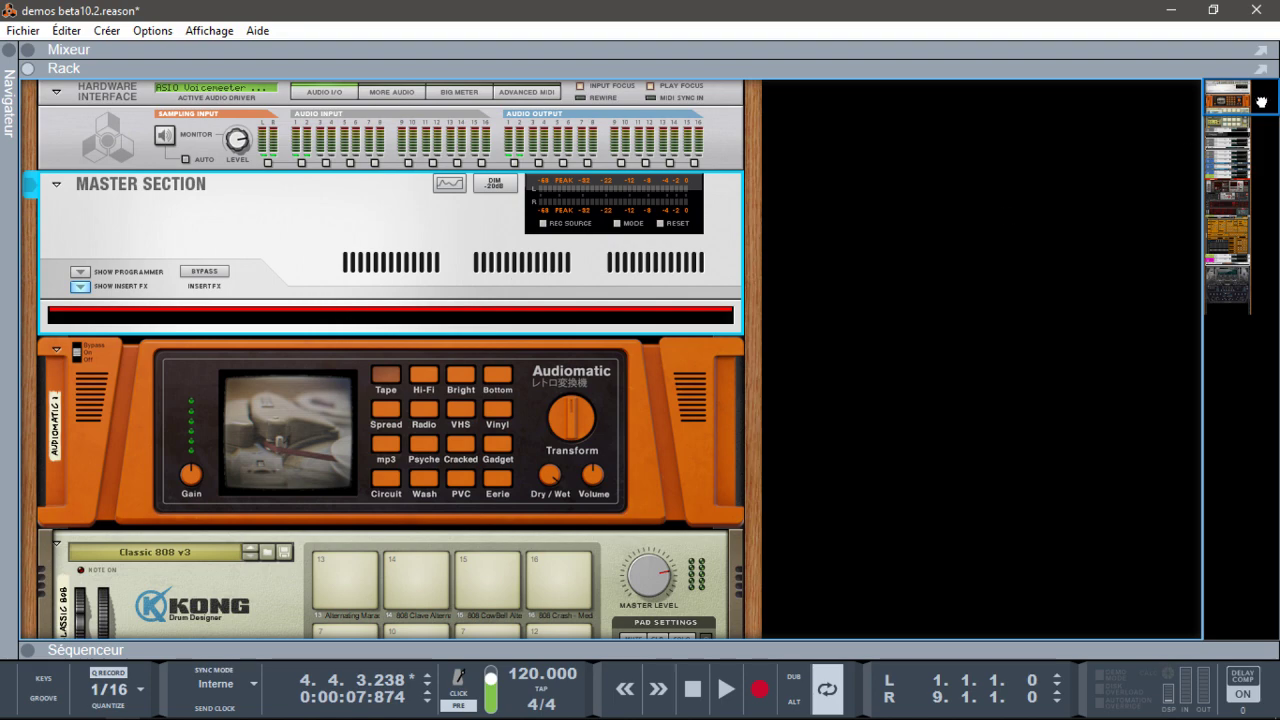
{"action": "left_click_drag", "start_coordinate": [1261, 101], "coordinate": [1267, 157]}
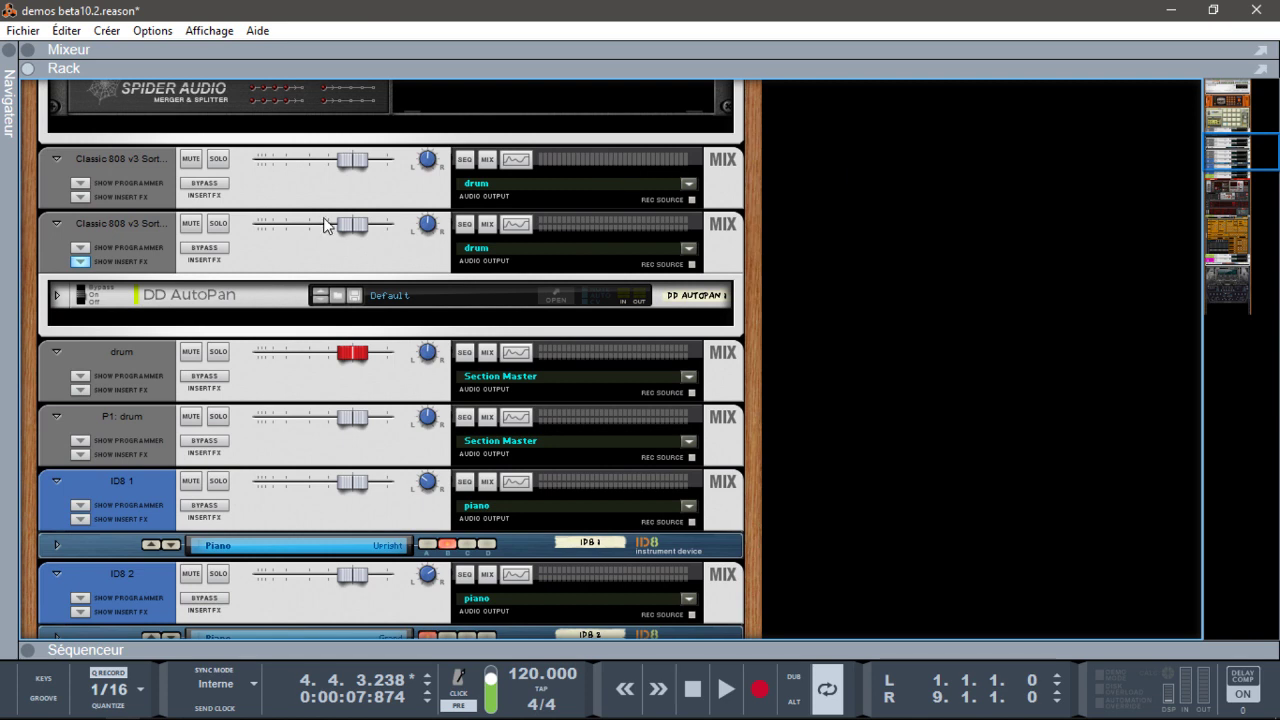
{"action": "left_click", "coordinate": [86, 198]}
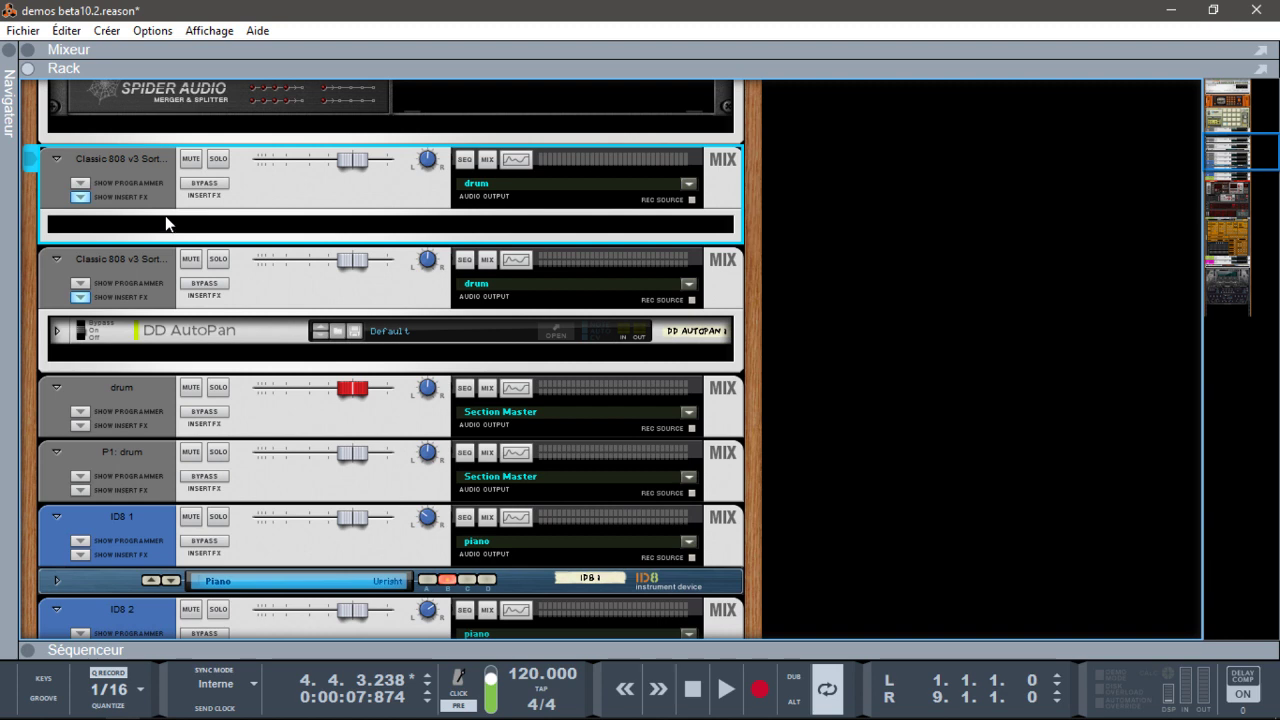
- Bring back the mixer in place of the rack and hide the Inserts section, leaving only the faders section
{"action": "left_click", "coordinate": [31, 50]}
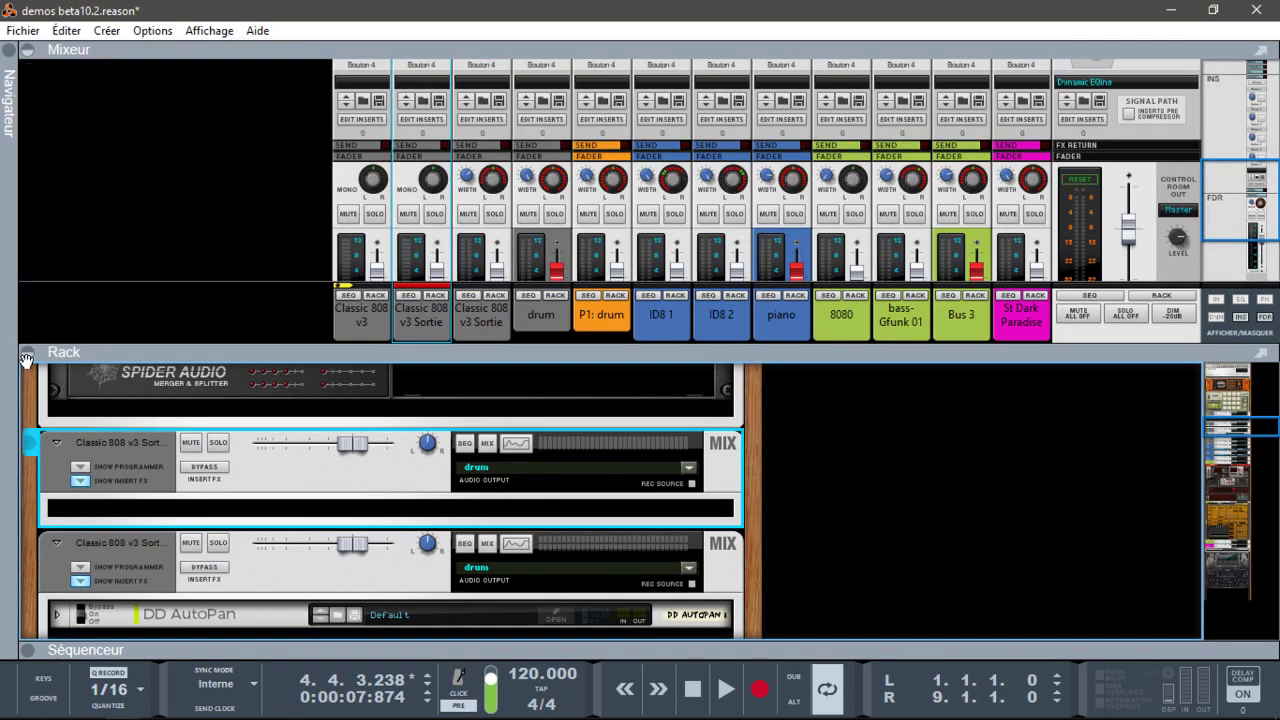
{"action": "left_click", "coordinate": [26, 357]}
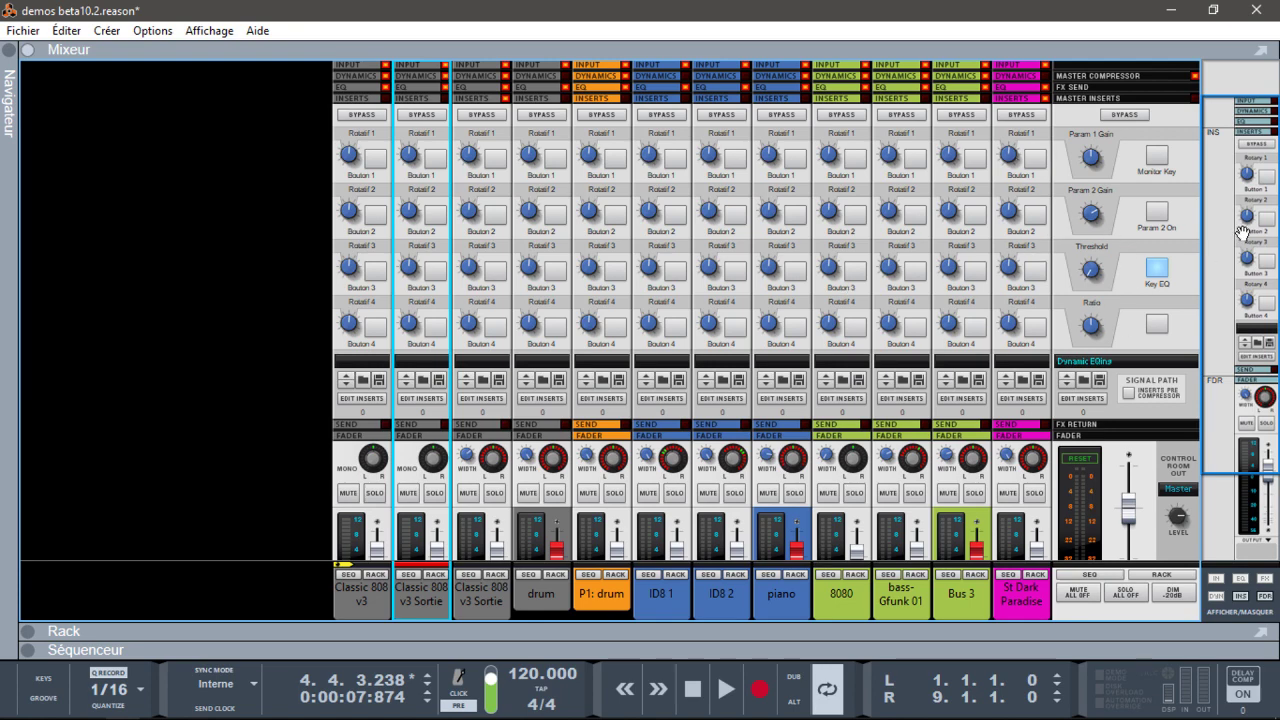
{"action": "scroll", "coordinate": [1272, 273], "scroll_direction": "down", "scroll_amount": 3}
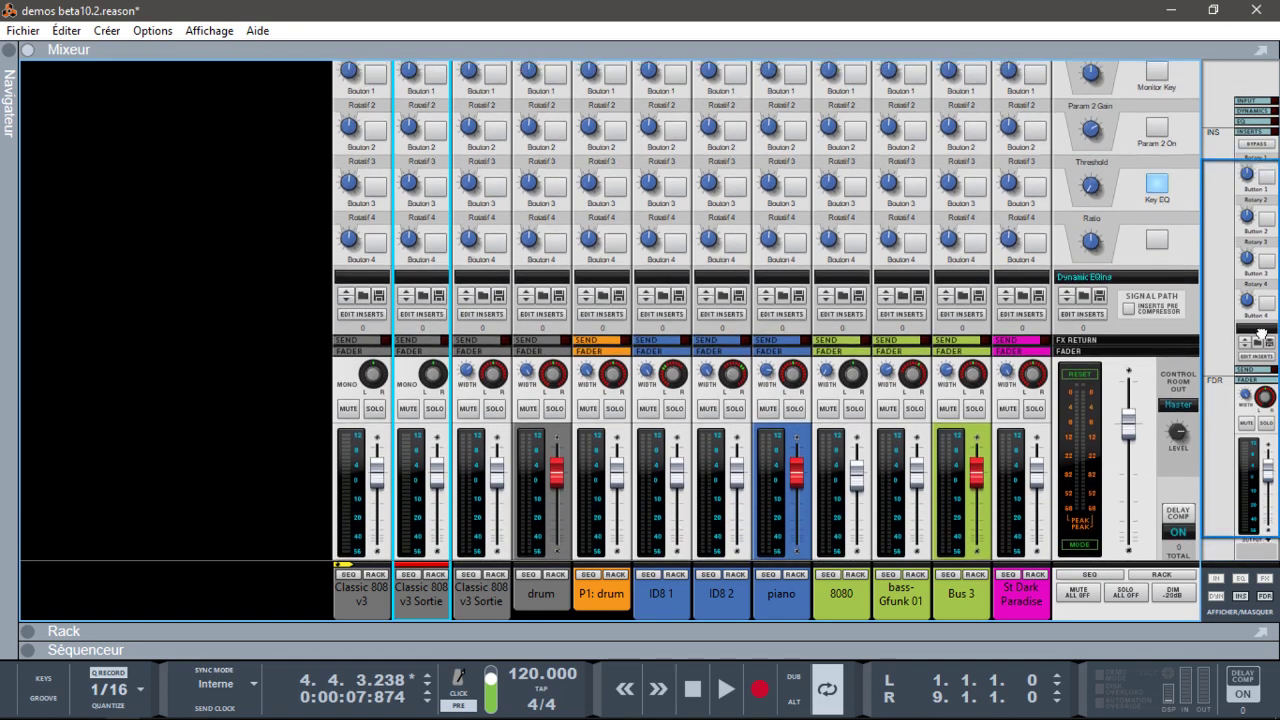
{"action": "scroll", "coordinate": [1262, 335], "scroll_direction": "up", "scroll_amount": 3}
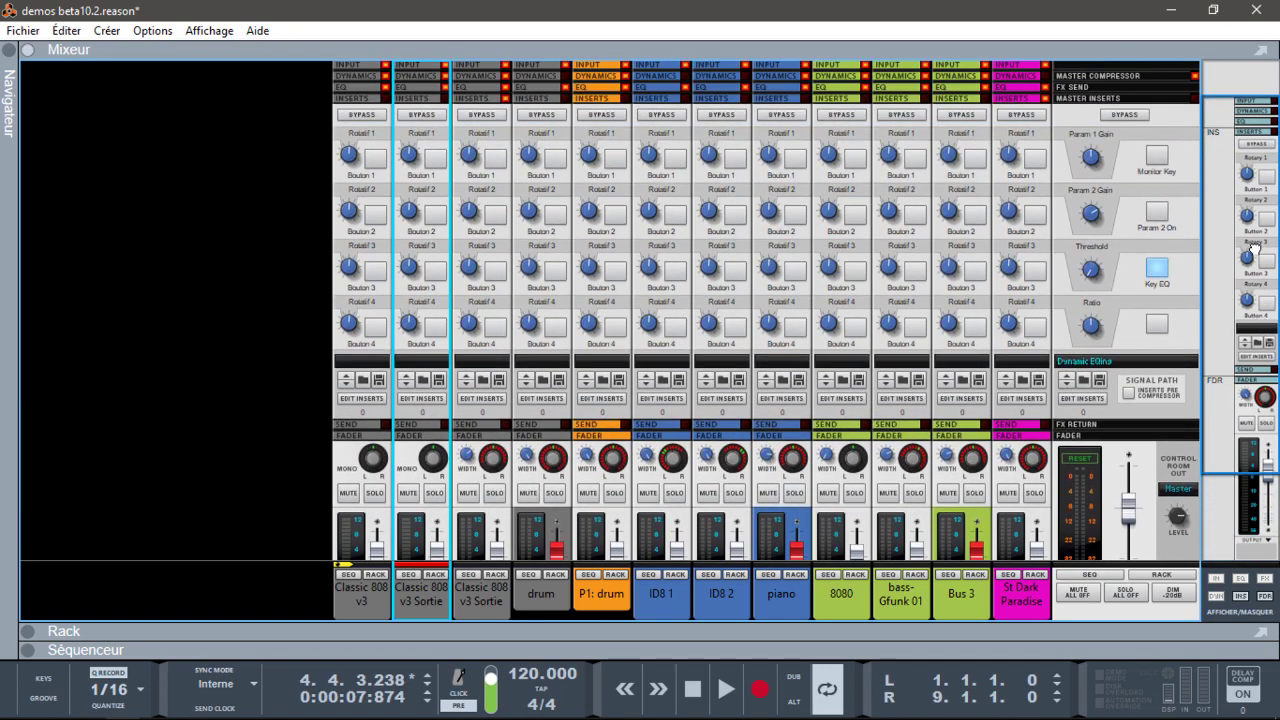
{"action": "left_click", "coordinate": [1242, 600]}
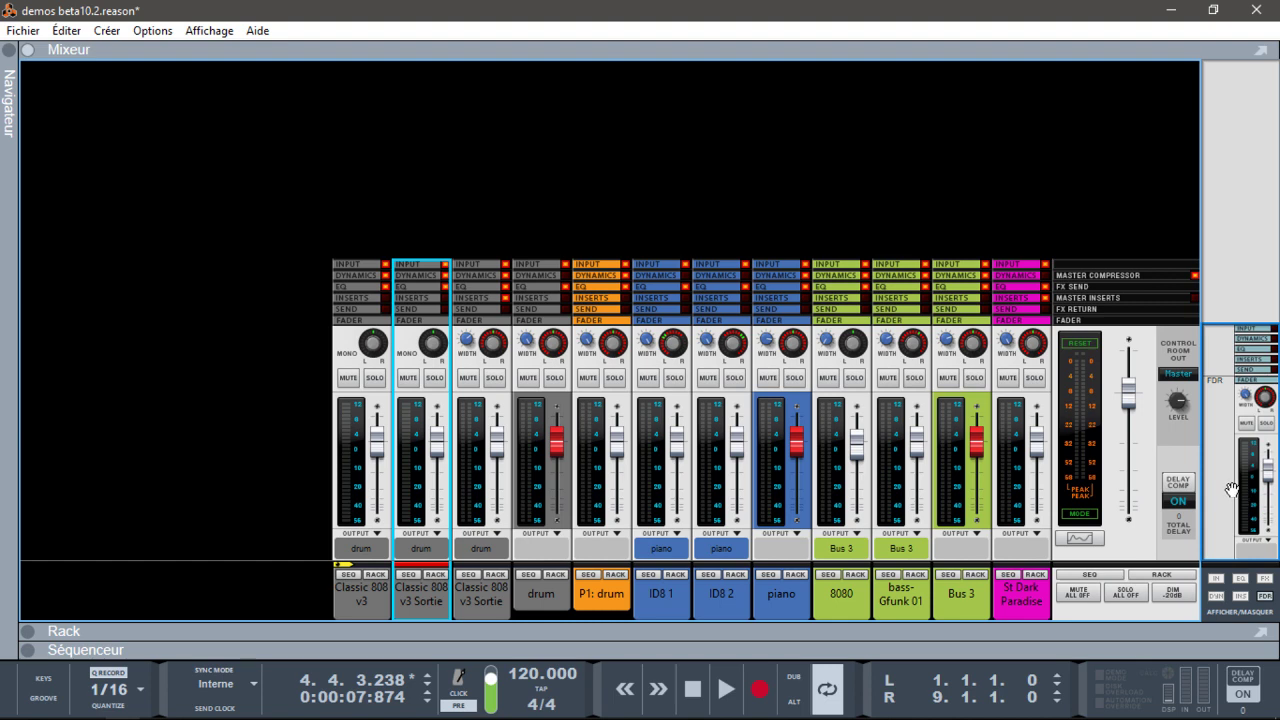
- Solo the drum bus channel, play the song from the start and stop playback
{"action": "left_click", "coordinate": [1198, 505]}
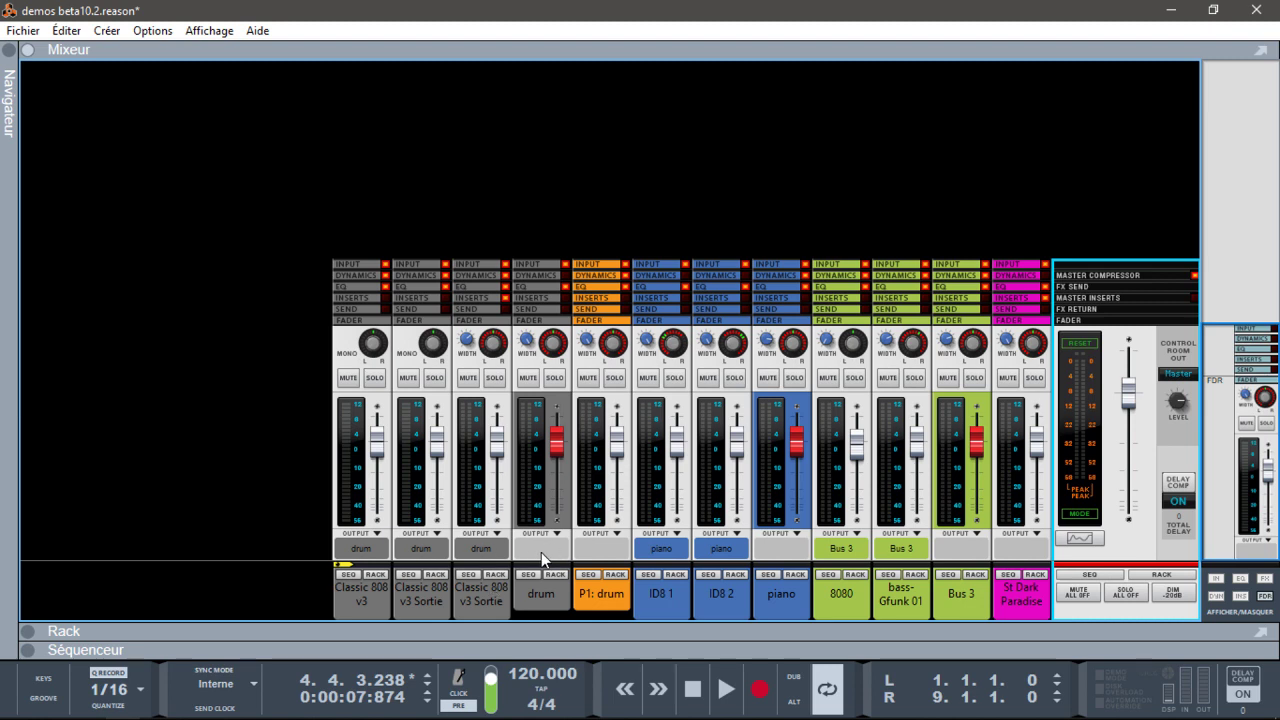
{"action": "left_click", "coordinate": [598, 592]}
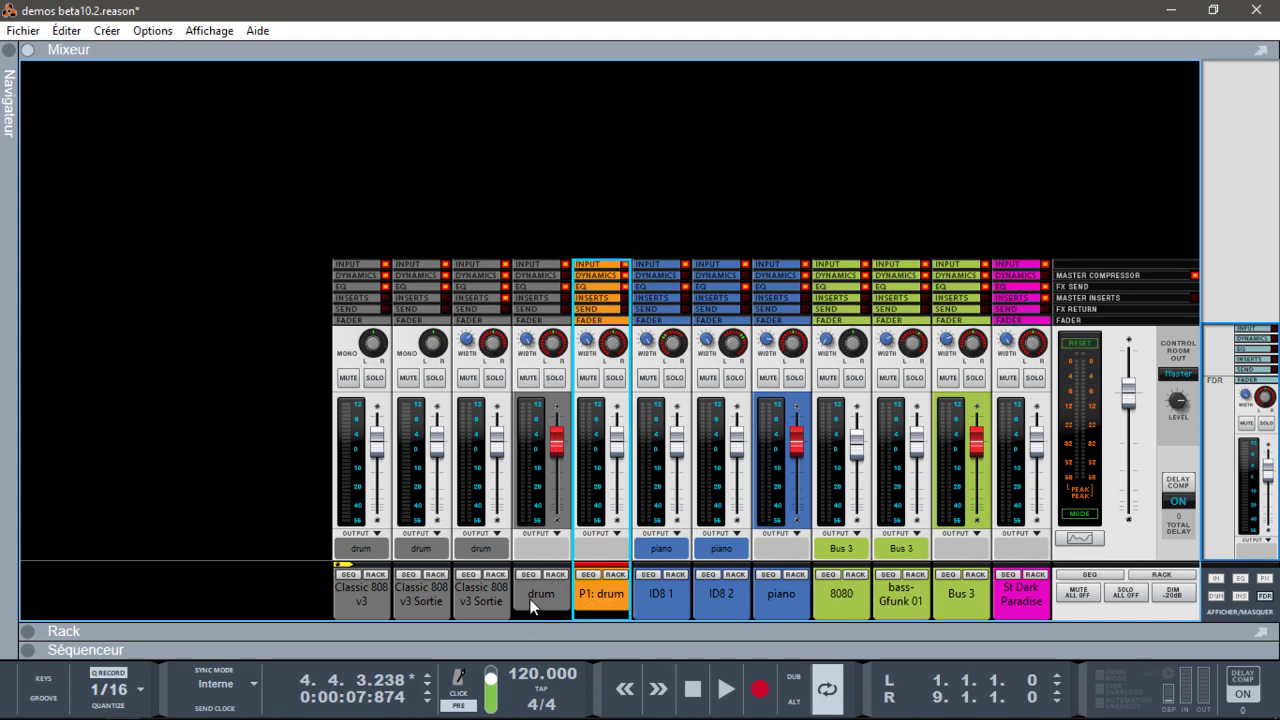
{"action": "left_click", "coordinate": [554, 380]}
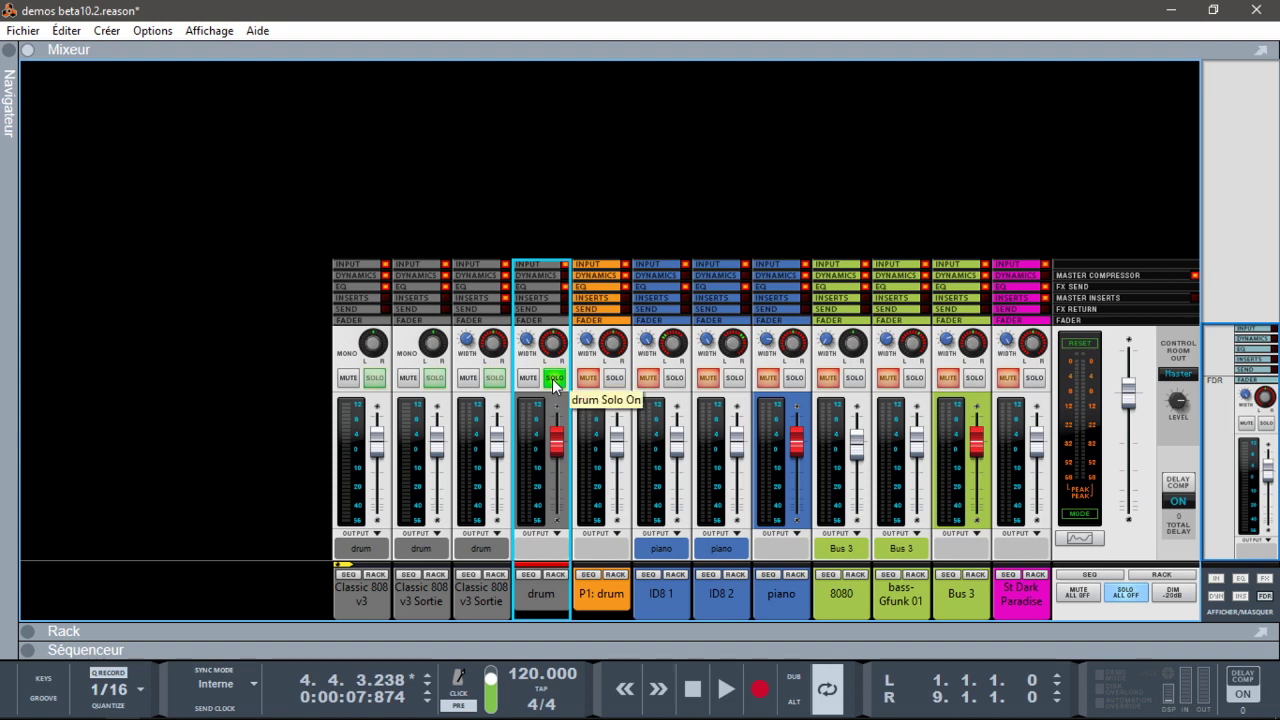
{"action": "key", "text": "shift+Return"}
{"action": "key", "text": "space"}
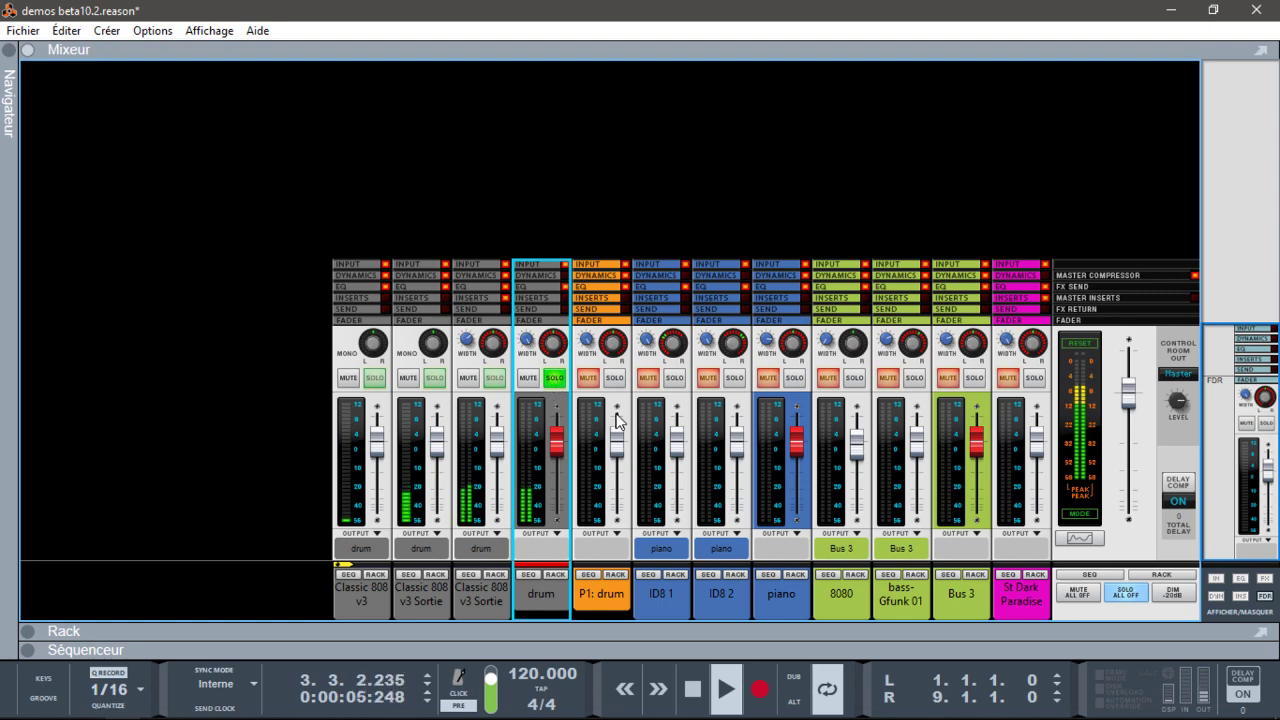
{"action": "key", "text": "space"}
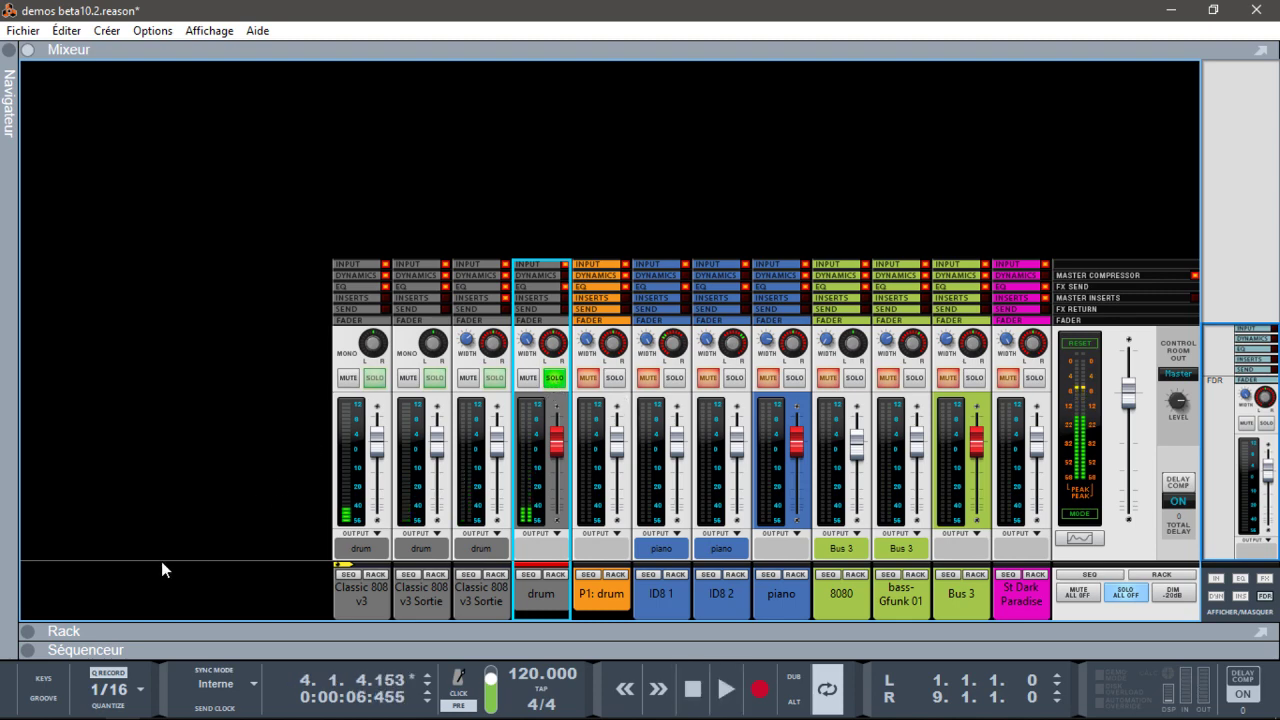
- Show only the rack and examine the cabling between the drum bus and P1: drum on the back, returning to the front
{"action": "left_click", "coordinate": [27, 631]}
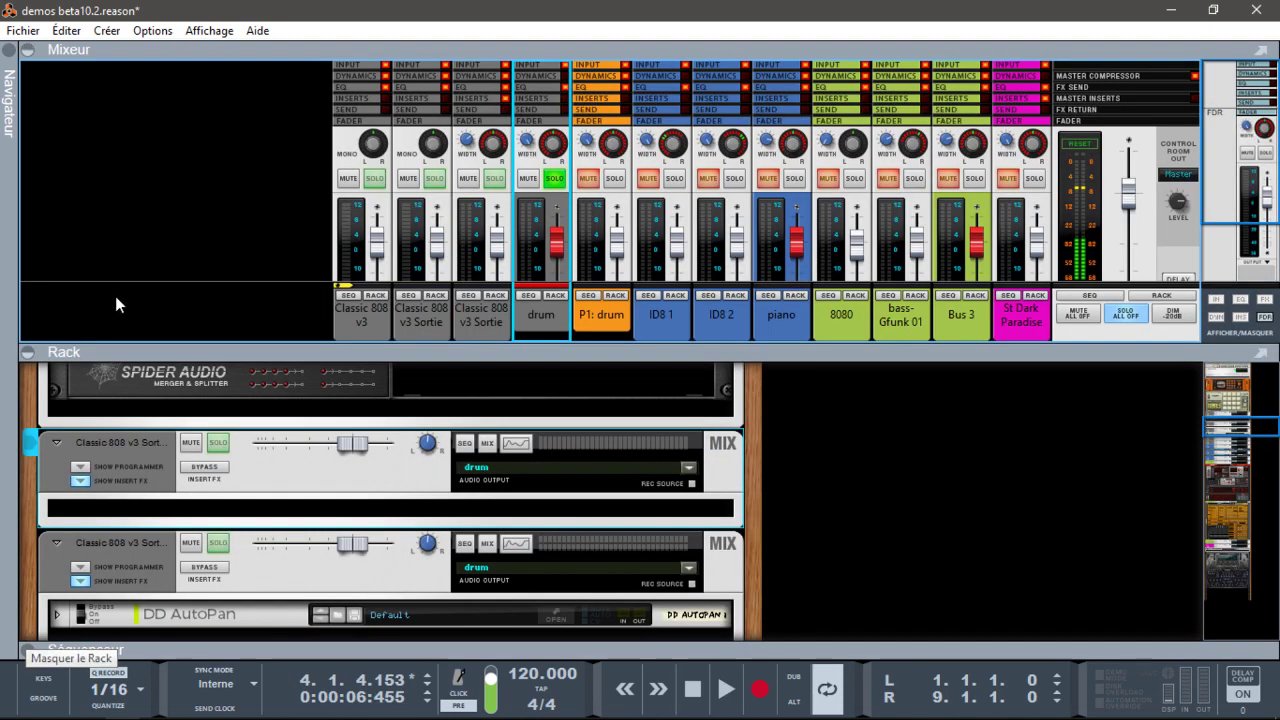
{"action": "left_click", "coordinate": [30, 50]}
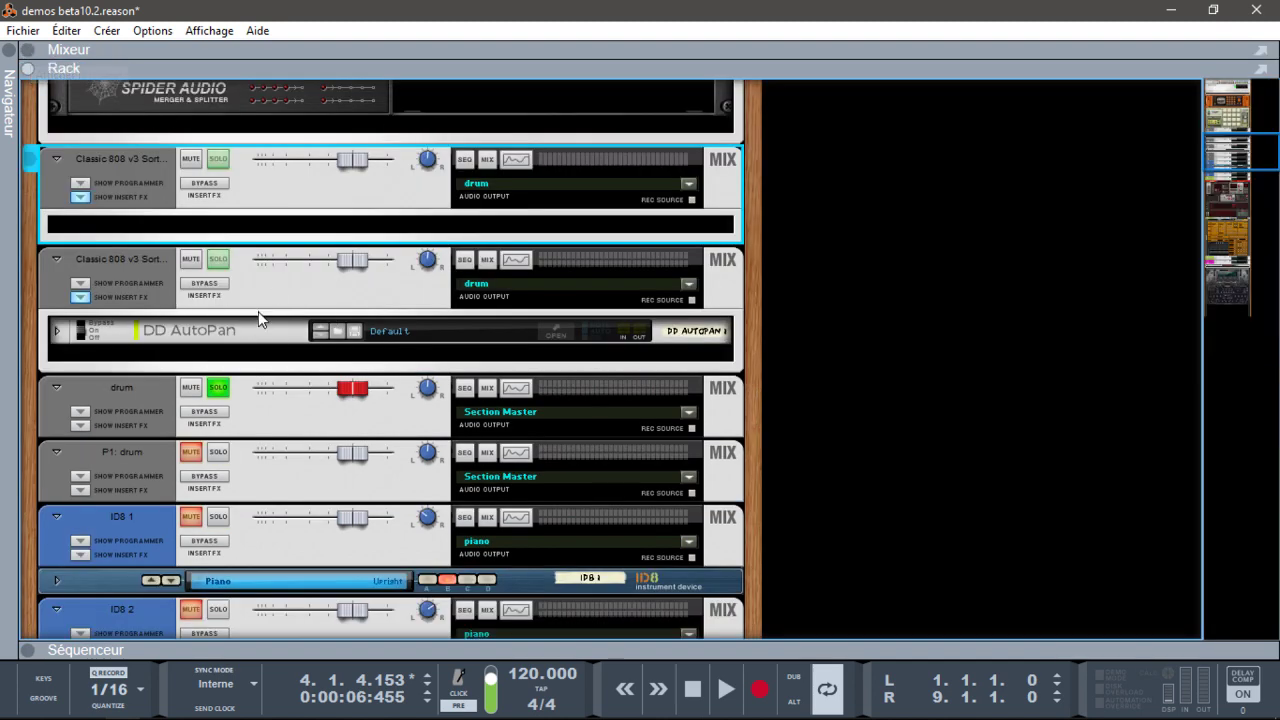
{"action": "left_click", "coordinate": [266, 425]}
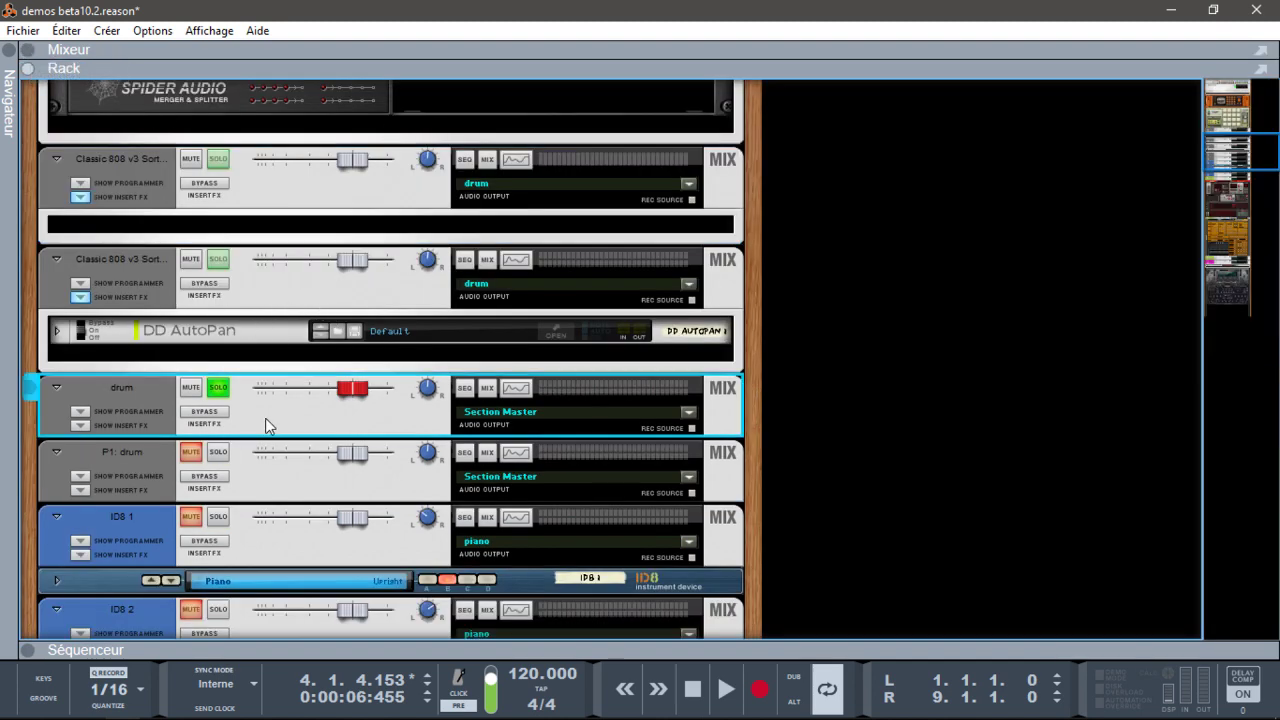
{"action": "left_click", "coordinate": [267, 481]}
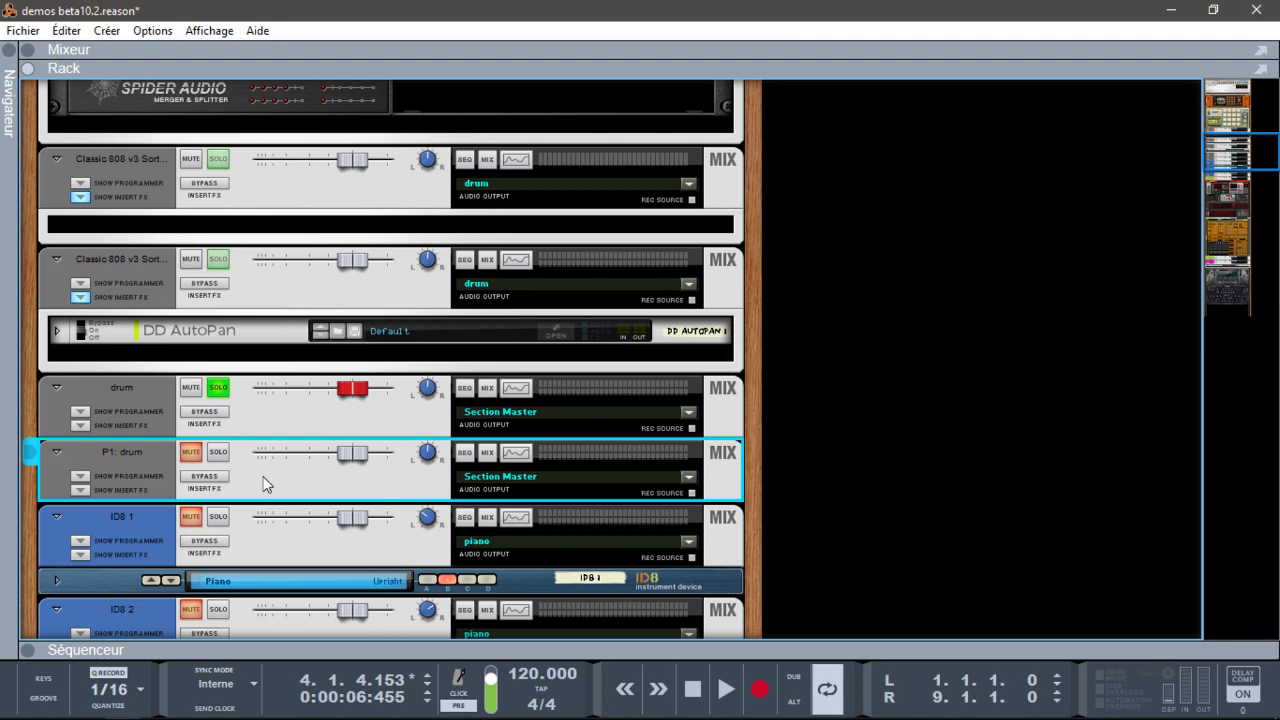
{"action": "key", "text": "Tab"}
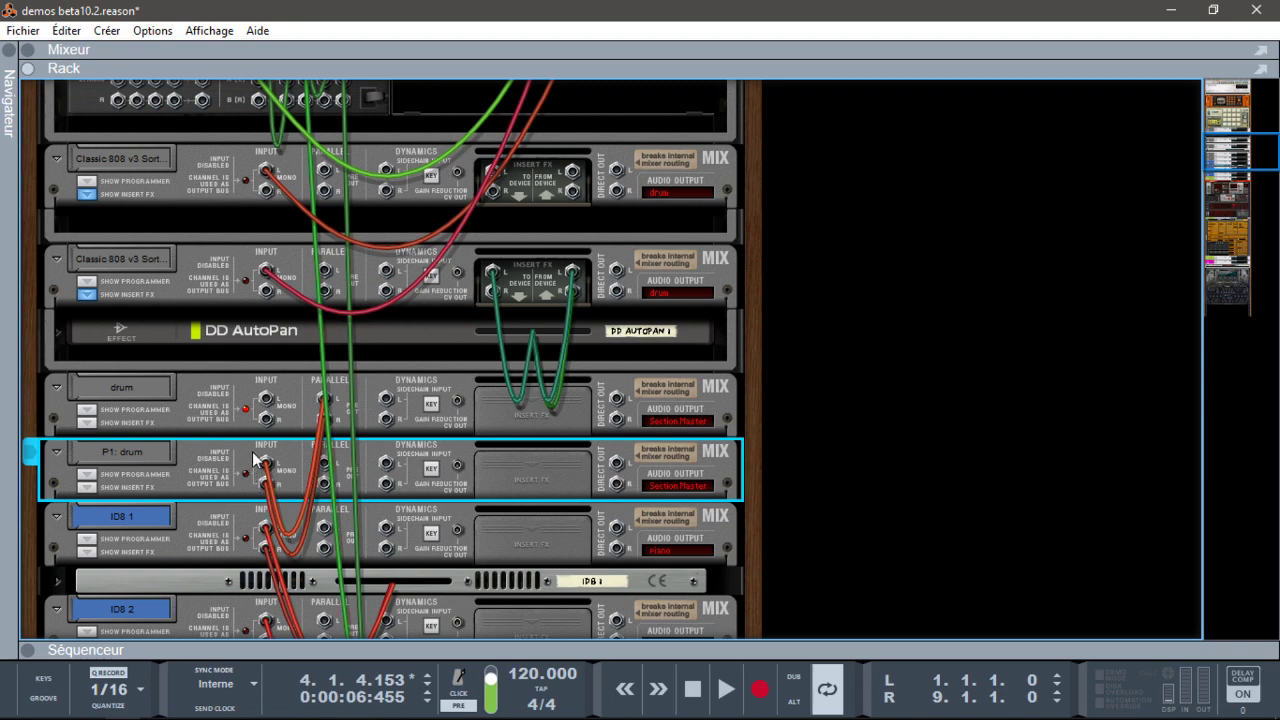
{"action": "key", "text": "Tab"}
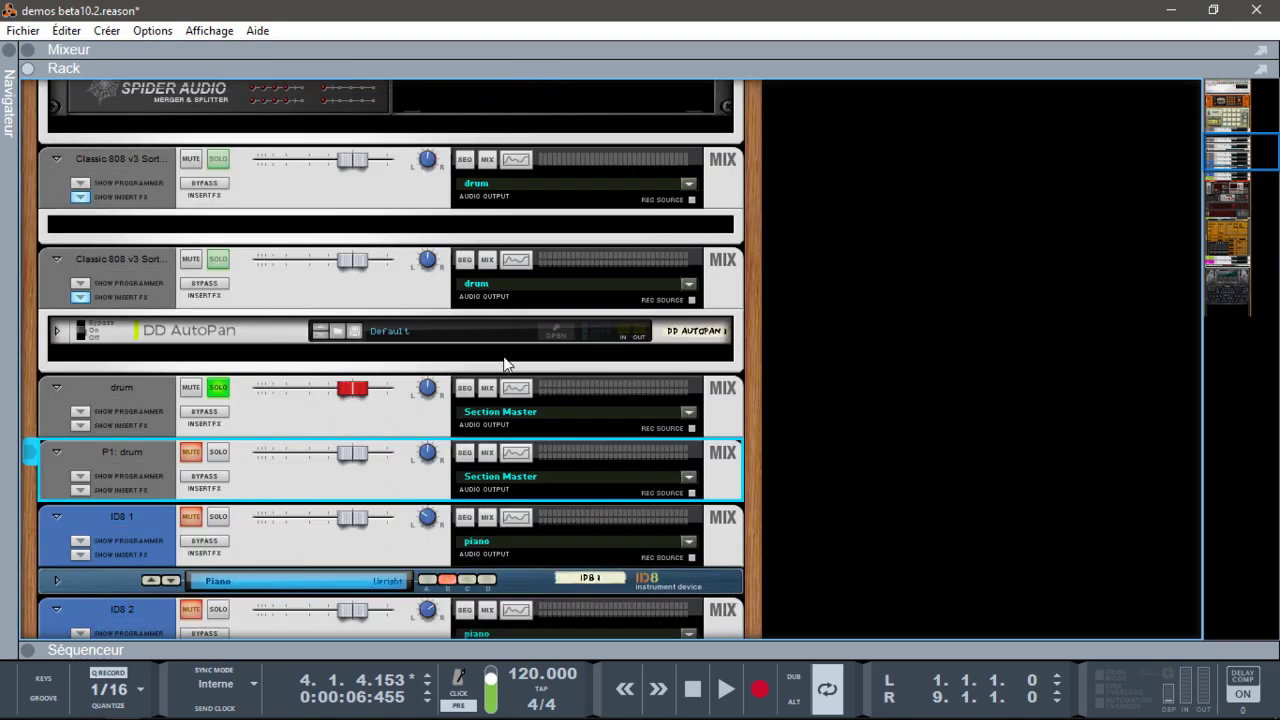
- Return to the mixer alone and create a new mix channel after the St Dark Paradise channel
{"action": "left_click", "coordinate": [29, 50]}
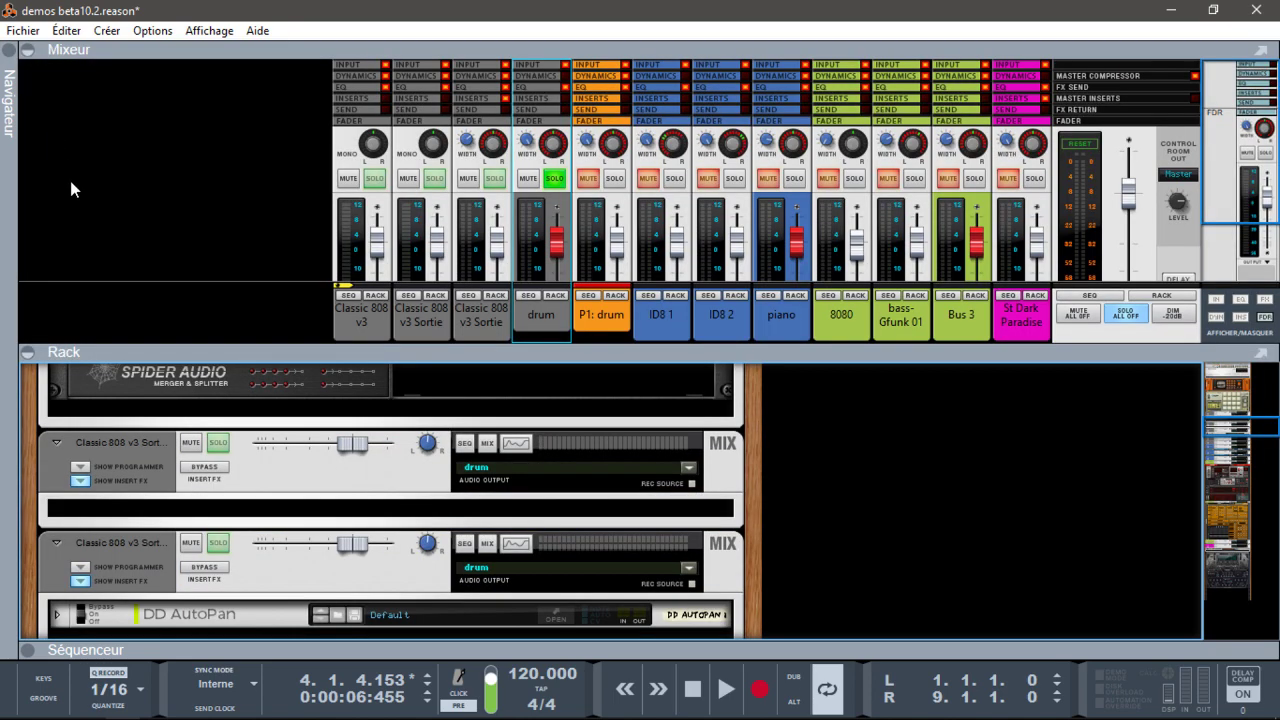
{"action": "left_click", "coordinate": [30, 354]}
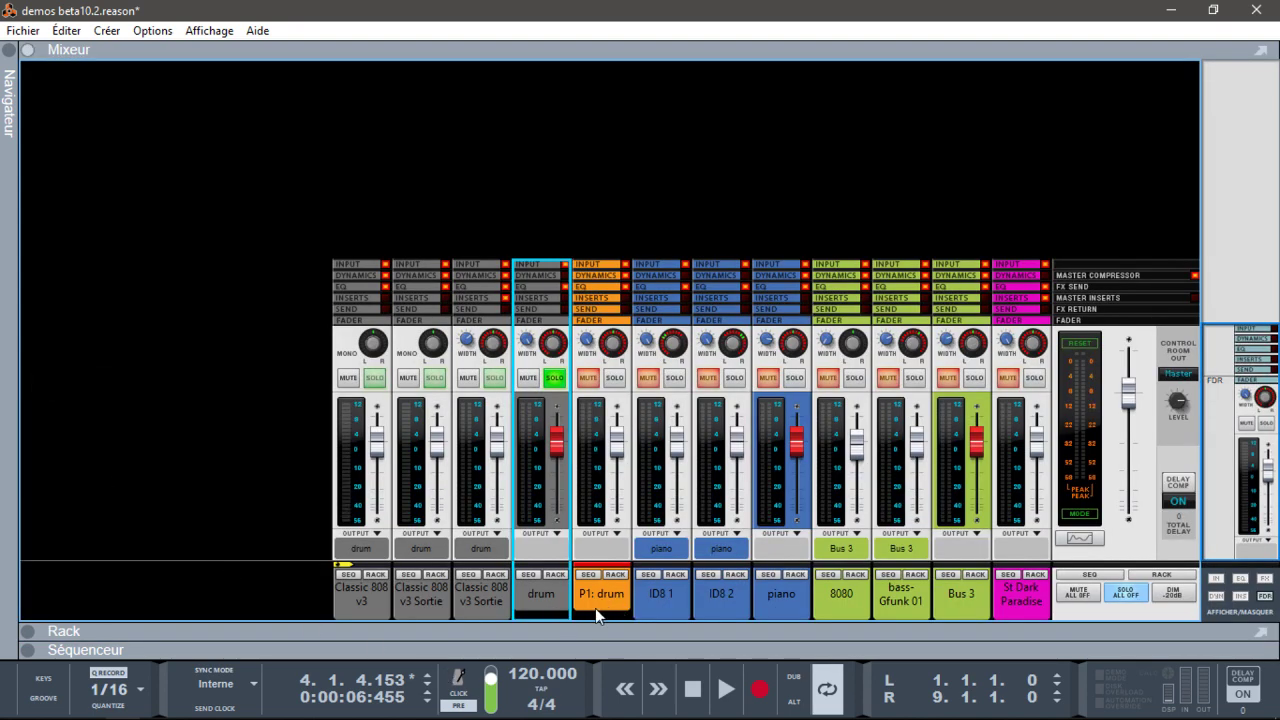
{"action": "left_click", "coordinate": [1005, 602]}
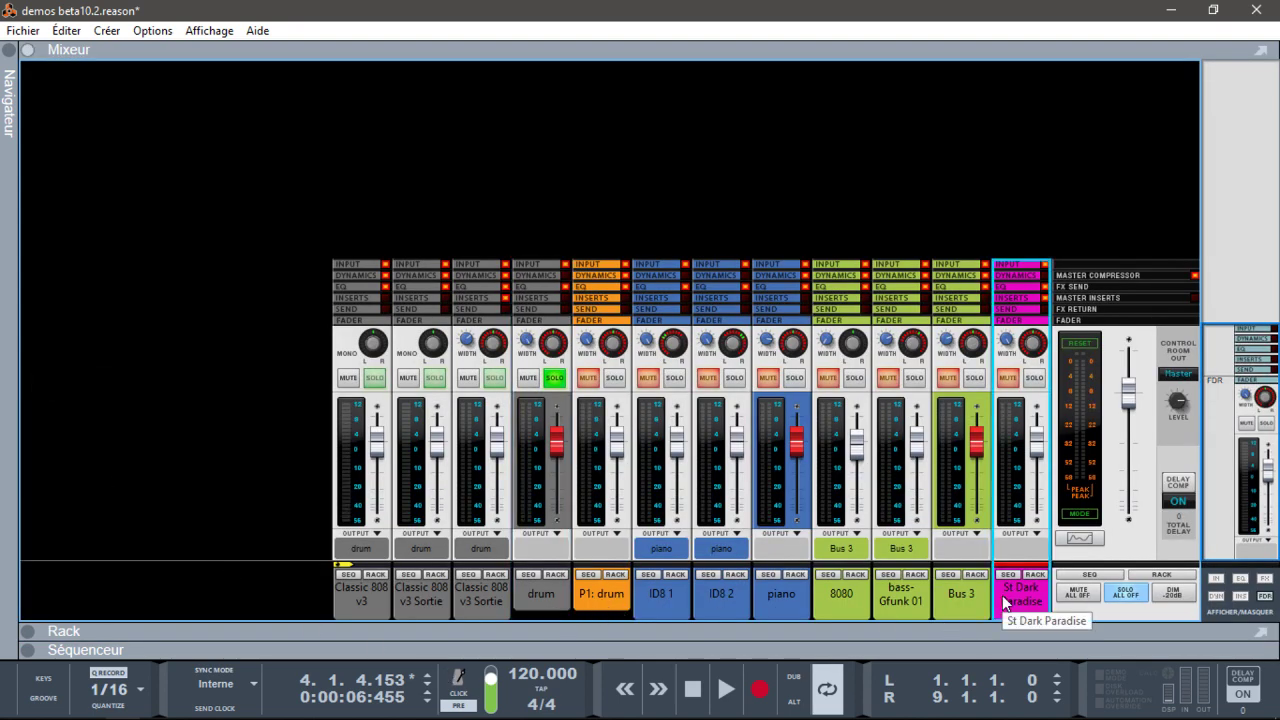
{"action": "right_click", "coordinate": [1005, 602]}
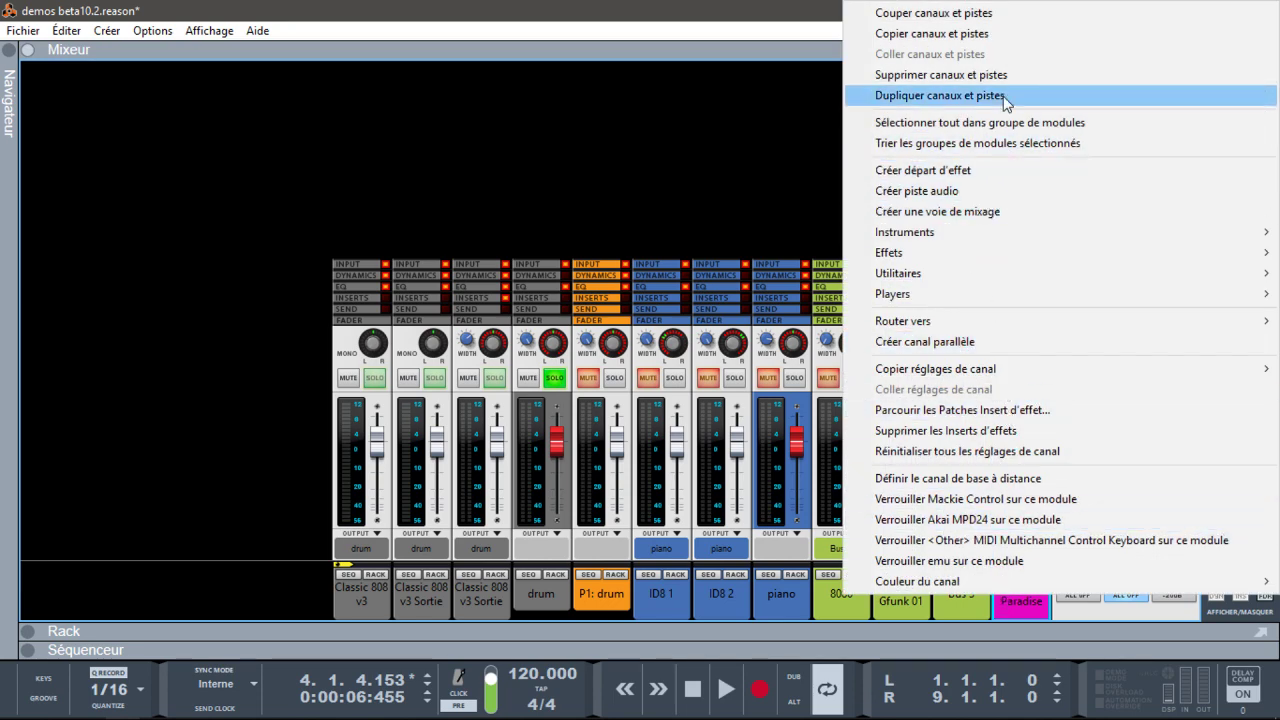
{"action": "left_click", "coordinate": [949, 212]}
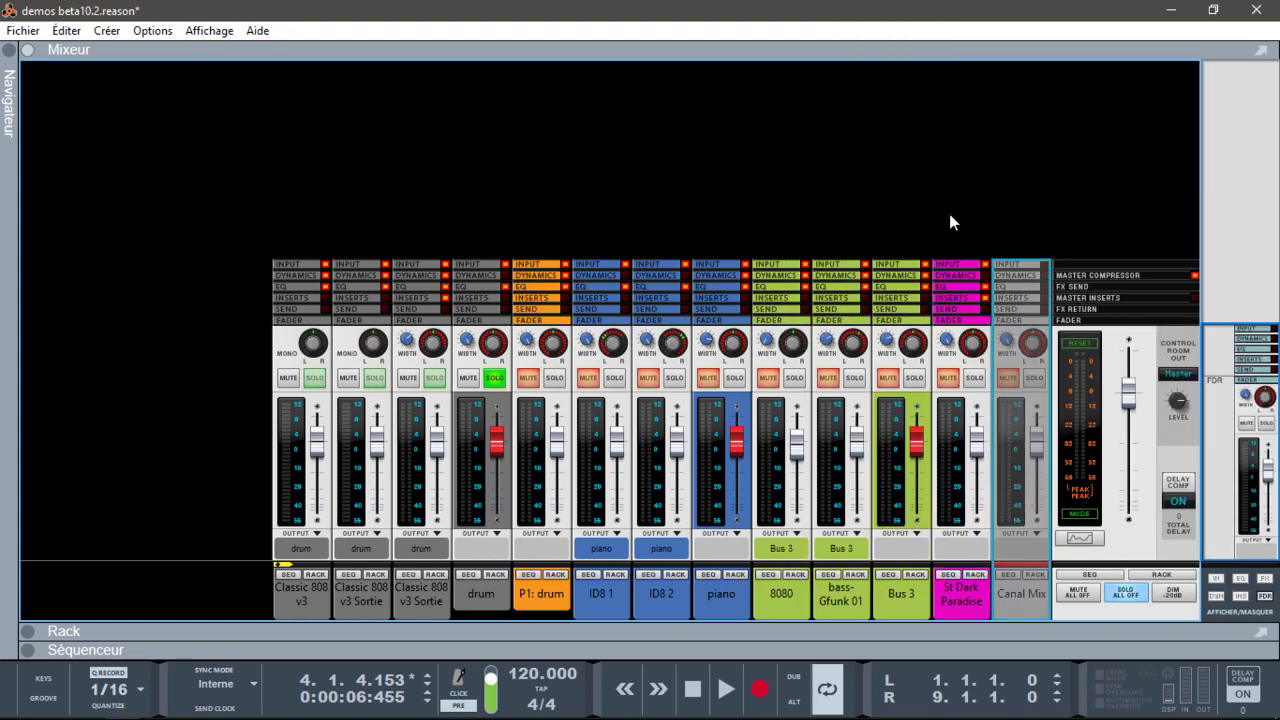
- Show the St Dark Paradise devices in the rack and fold the Aquios X4 instrument so the new mix channel sits close by
{"action": "left_click", "coordinate": [980, 577]}
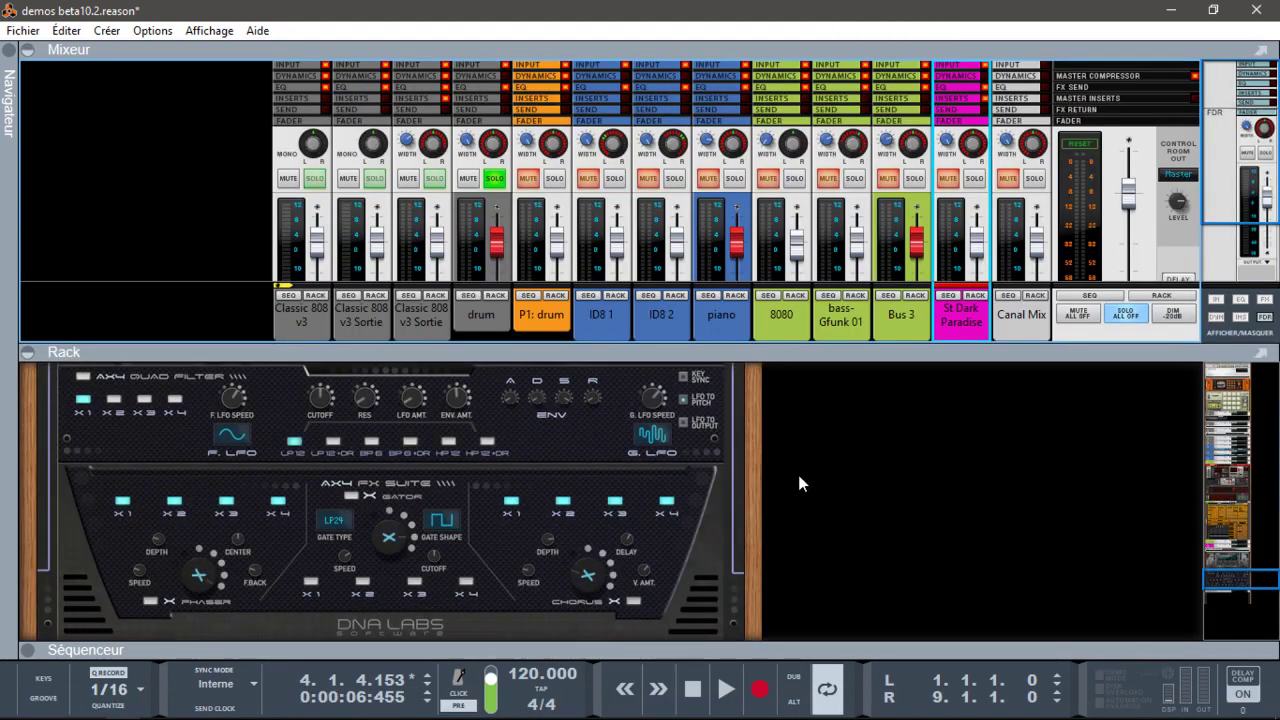
{"action": "left_click_drag", "start_coordinate": [1222, 600], "coordinate": [1220, 558]}
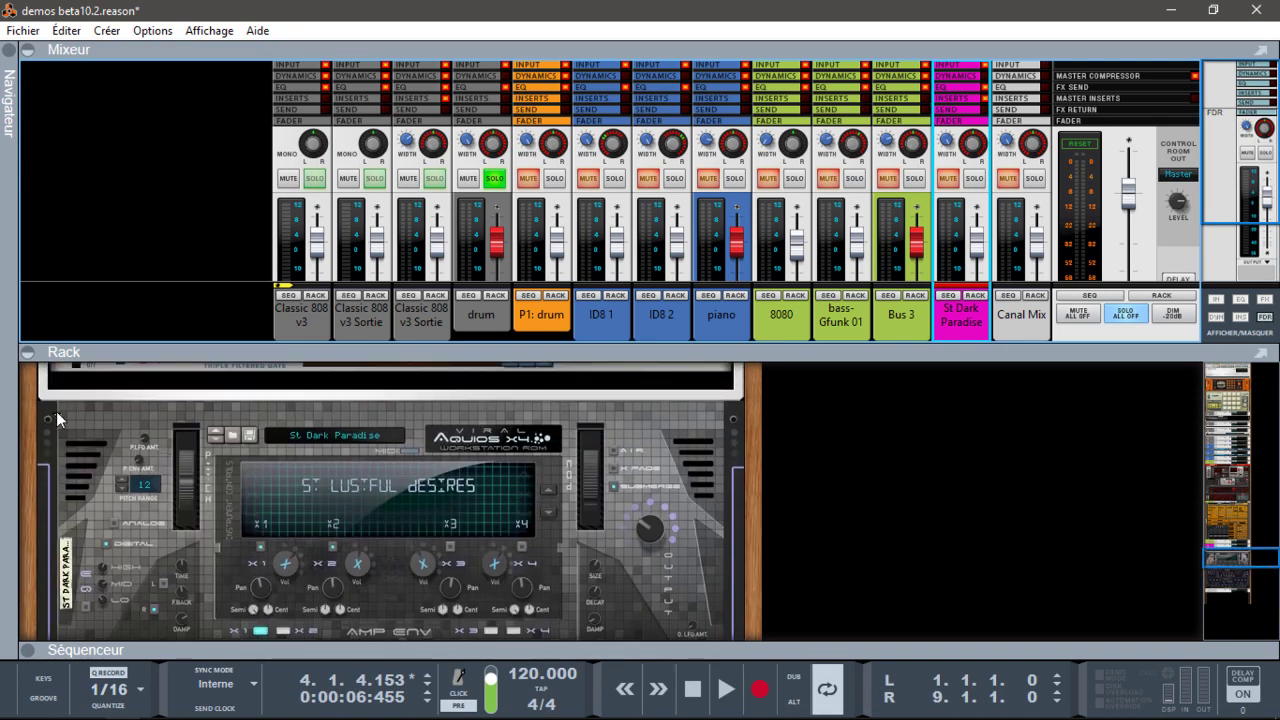
{"action": "left_click", "coordinate": [57, 414]}
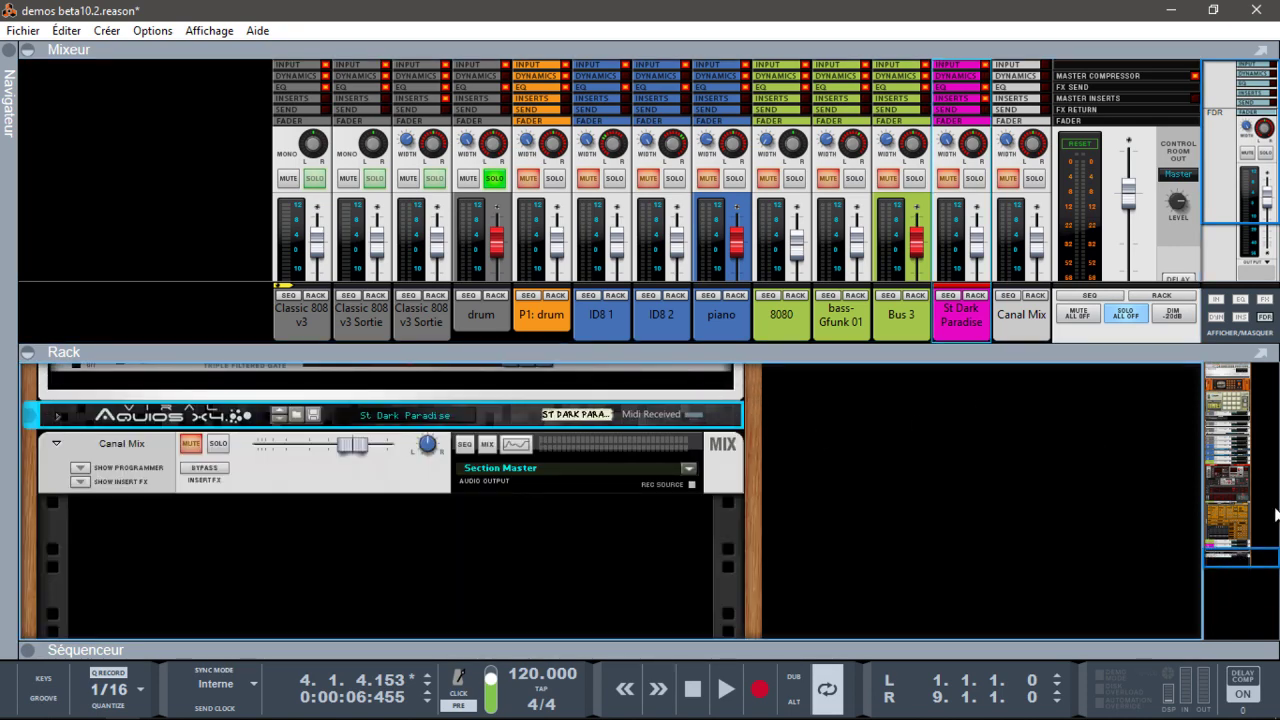
{"action": "left_click_drag", "start_coordinate": [1226, 557], "coordinate": [1226, 547]}
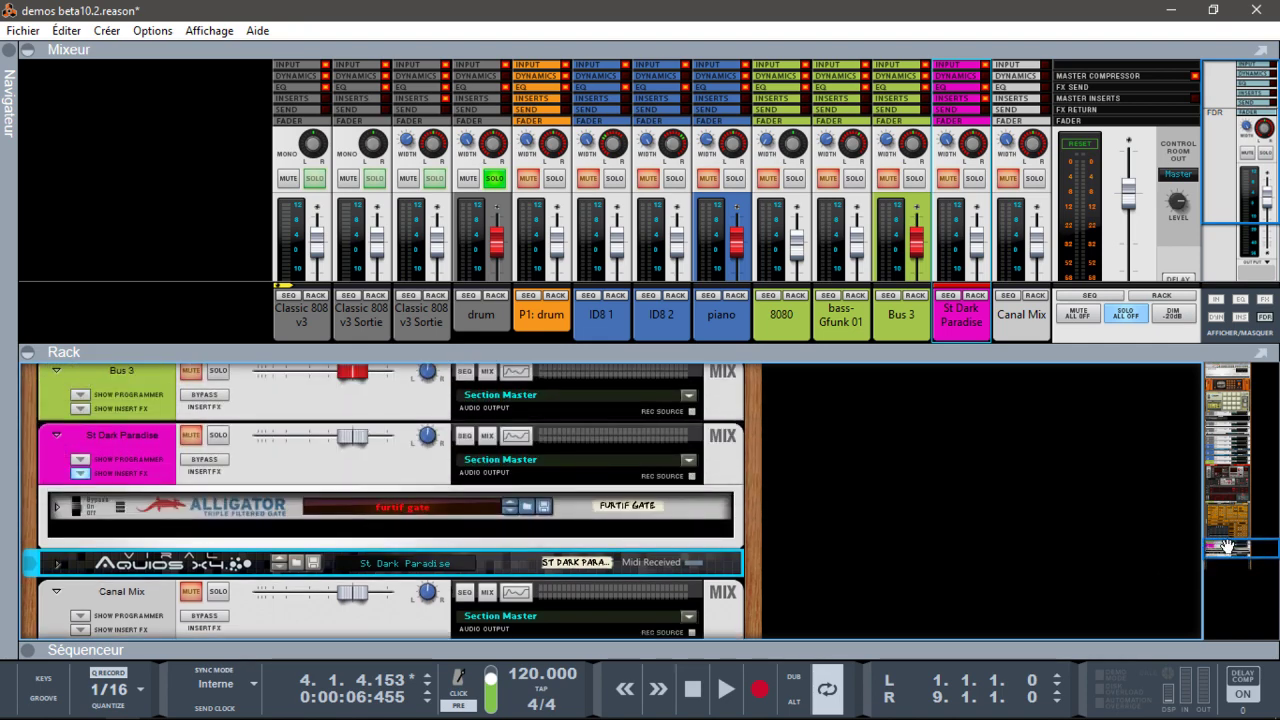
- Cable St Dark Paradise's parallel output to the new mix channel's input on the rack's back, and set the parallel channel's level to 0.35 dB
{"action": "key", "text": "Tab"}
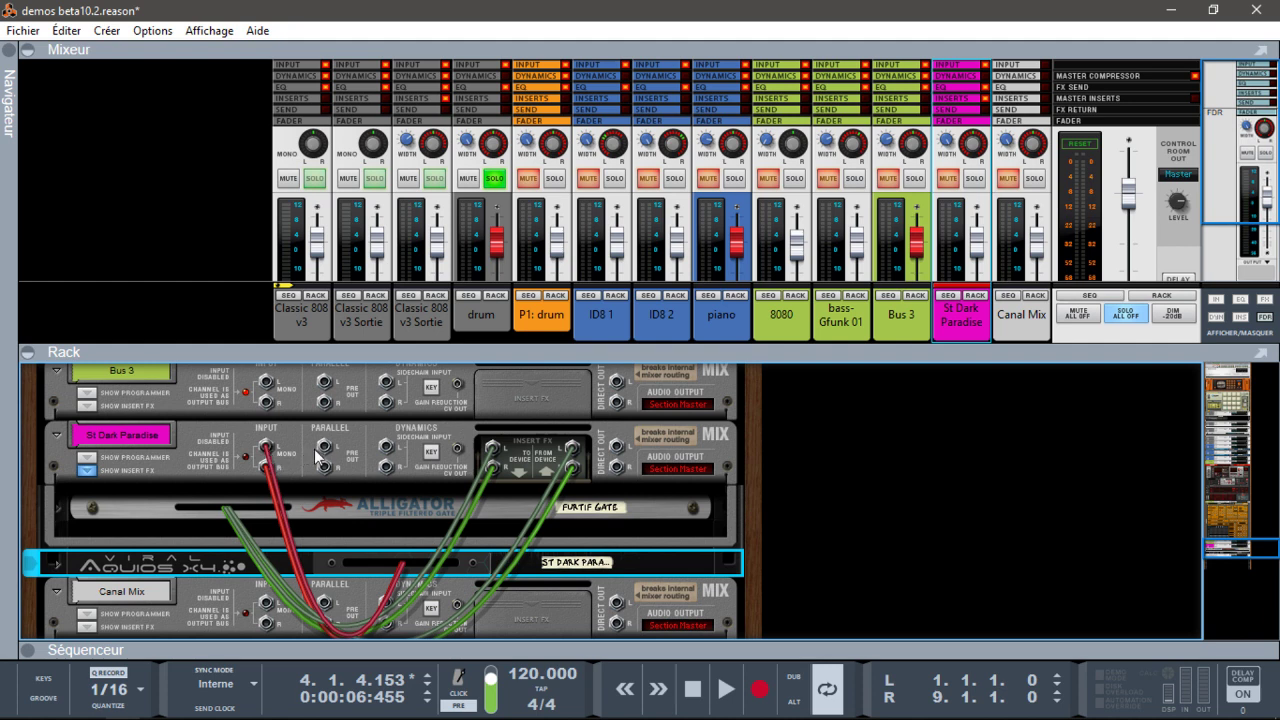
{"action": "left_click_drag", "start_coordinate": [322, 448], "coordinate": [268, 609]}
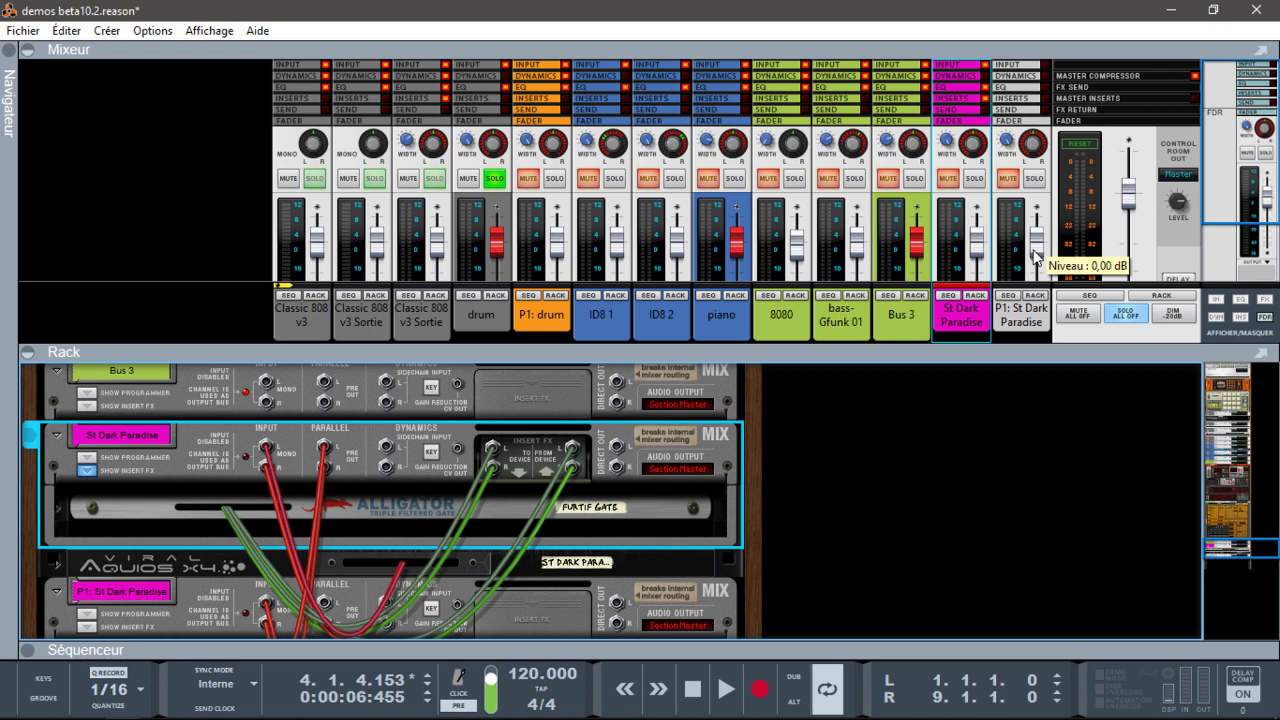
{"action": "mouse_move", "coordinate": [1035, 243]}
{"action": "left_mouse_down"}
{"action": "mouse_move", "coordinate": [1035, 275]}
{"action": "mouse_move", "coordinate": [1034, 239]}
{"action": "left_mouse_up"}
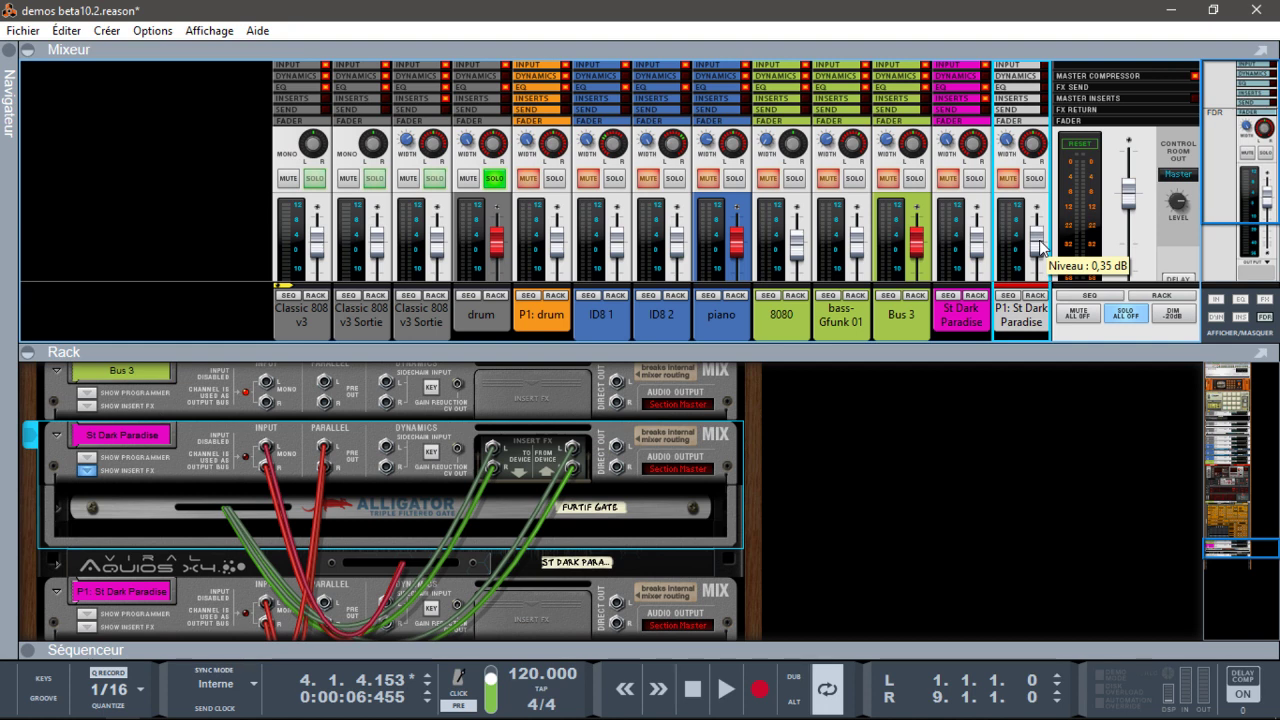
- Solo P1: drum, unsolo the drum bus and play the song from the start
{"action": "left_click", "coordinate": [554, 178]}
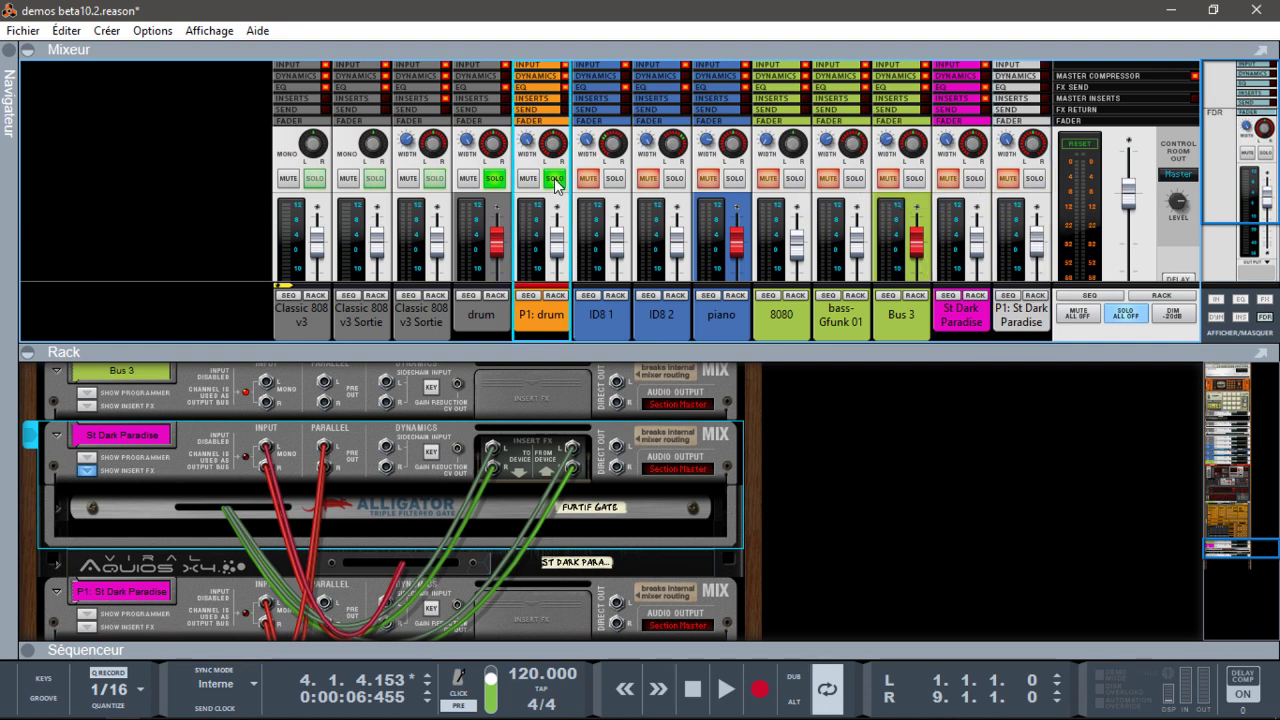
{"action": "left_click", "coordinate": [496, 180]}
{"action": "key", "text": "shift+Return"}
{"action": "key", "text": "space"}
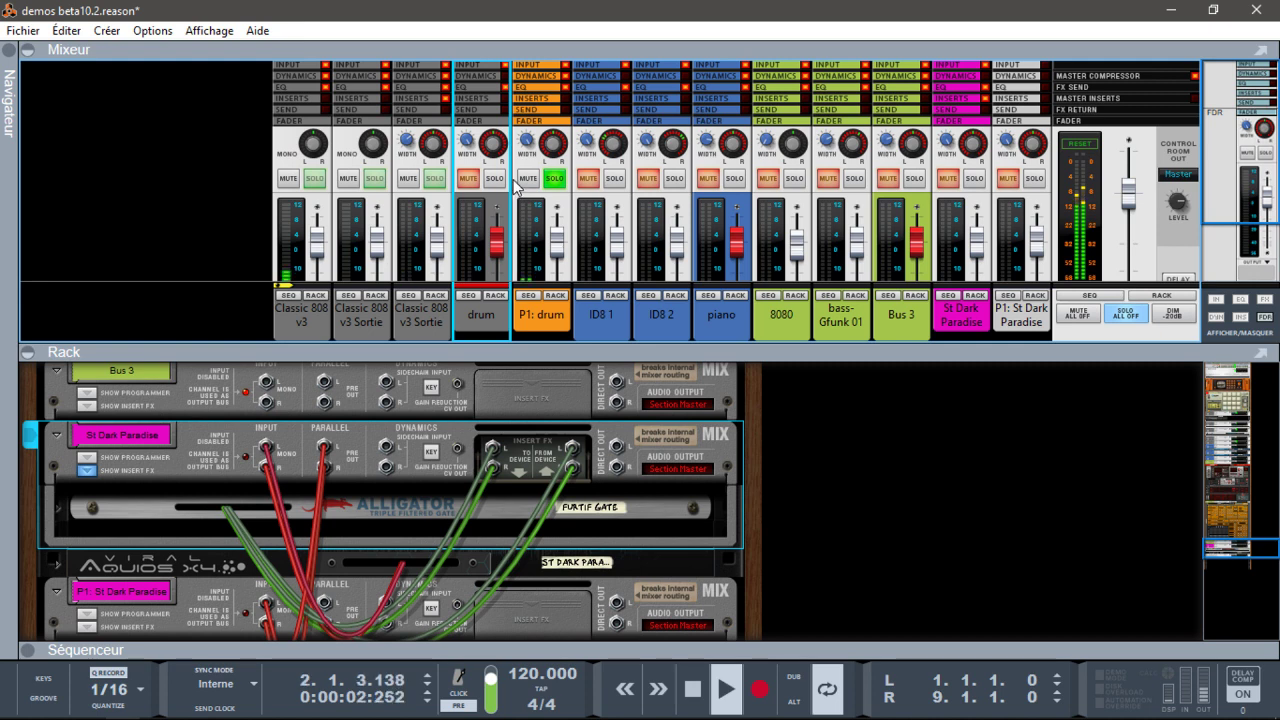
- Open the Spectrum EQ window for P1: drum and deepen its low-mid cut to about -20.32 dB at 937.6 Hz
{"action": "key", "text": "F2"}
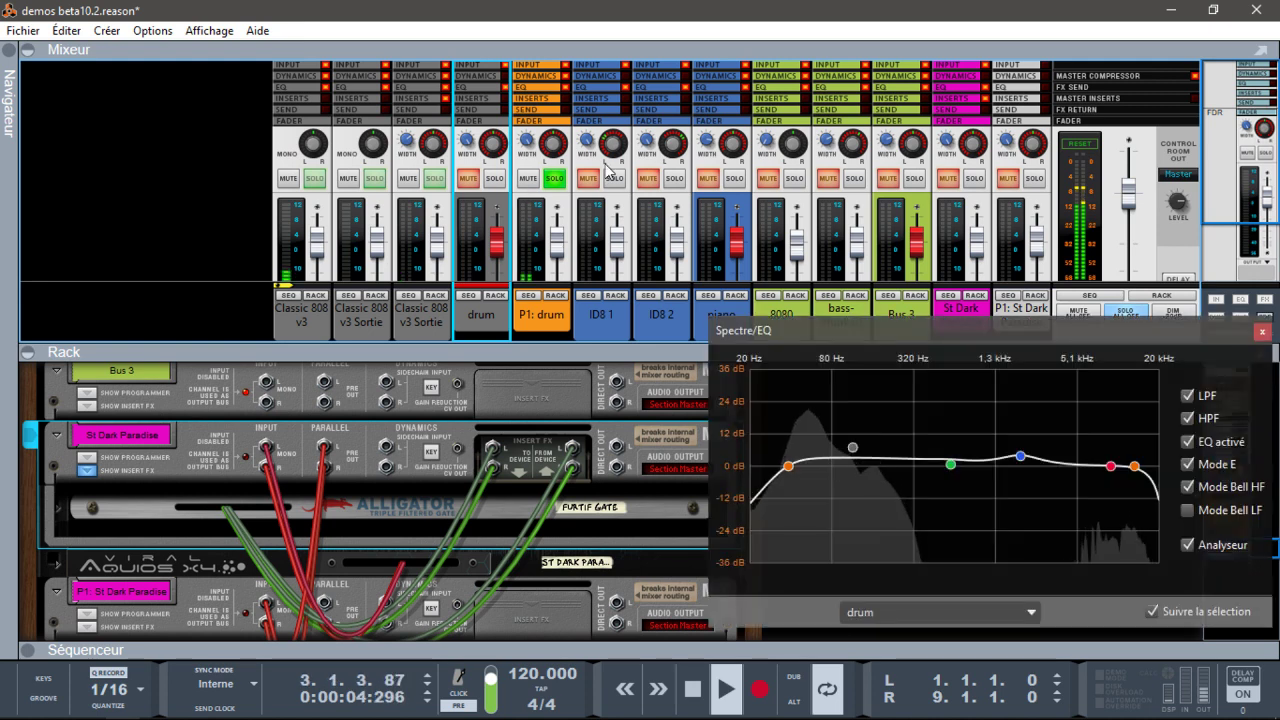
{"action": "left_click", "coordinate": [530, 215]}
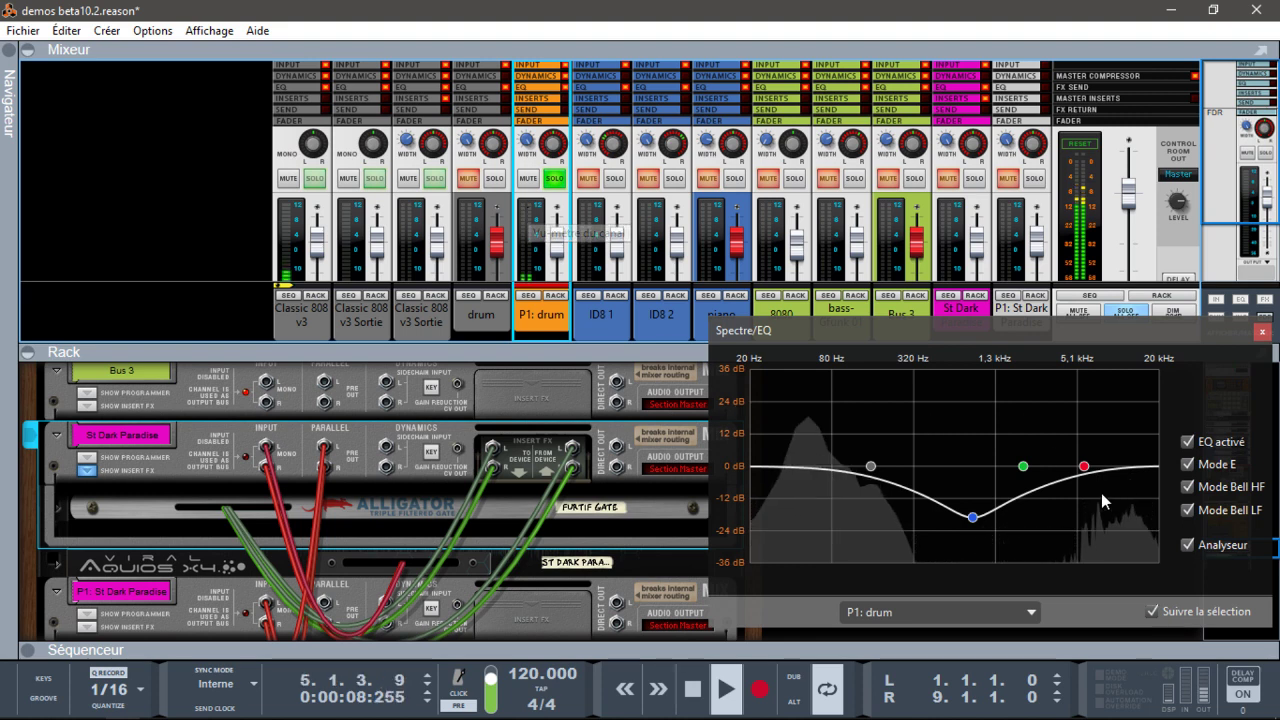
{"action": "mouse_move", "coordinate": [975, 520]}
{"action": "left_click_drag", "start_coordinate": [975, 520], "coordinate": [978, 547]}
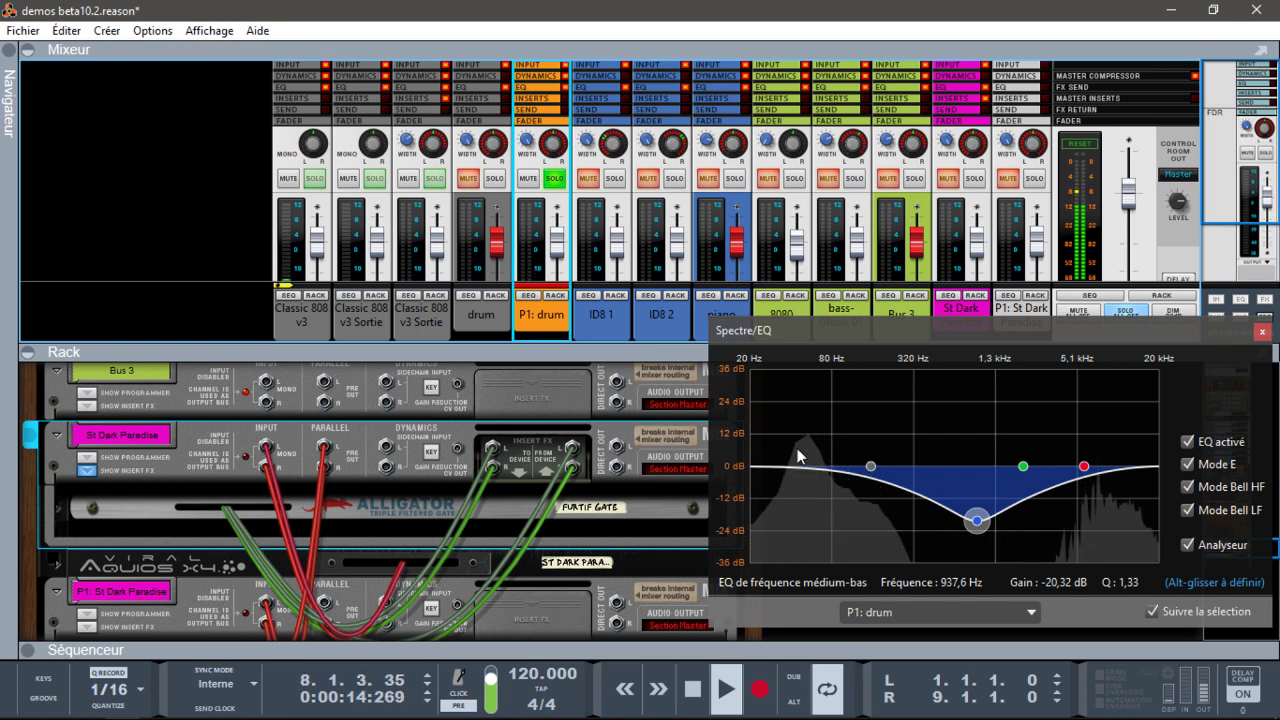
{"action": "left_click", "coordinate": [1084, 466]}
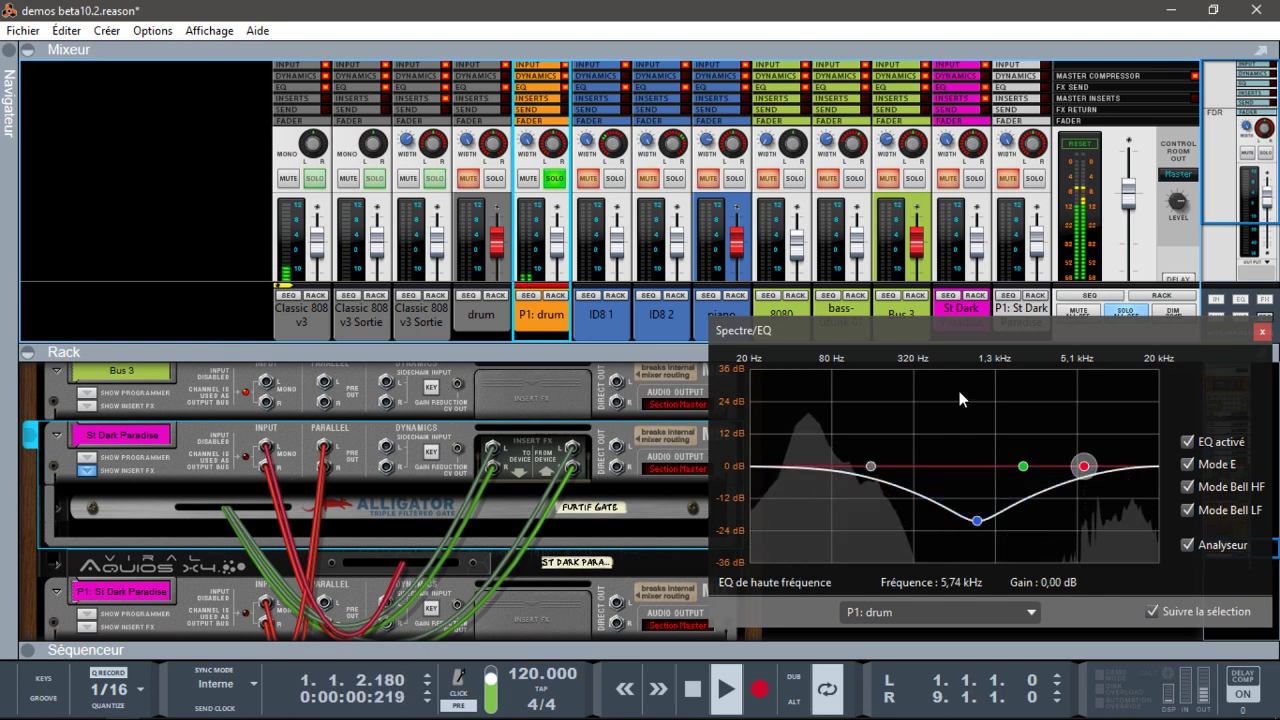
- Compare the drum bus with and without P1: drum by toggling their solos, ending with both channels unsoloed
{"action": "left_click", "coordinate": [553, 179]}
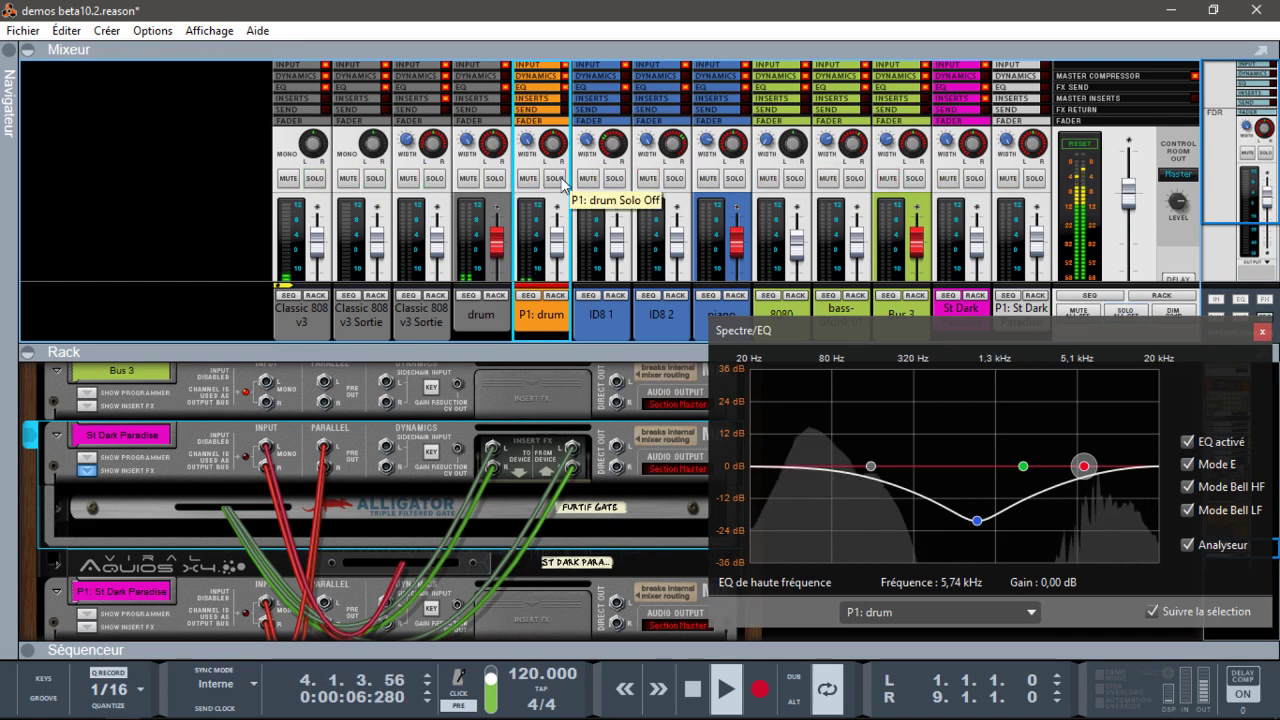
{"action": "left_click", "coordinate": [493, 179]}
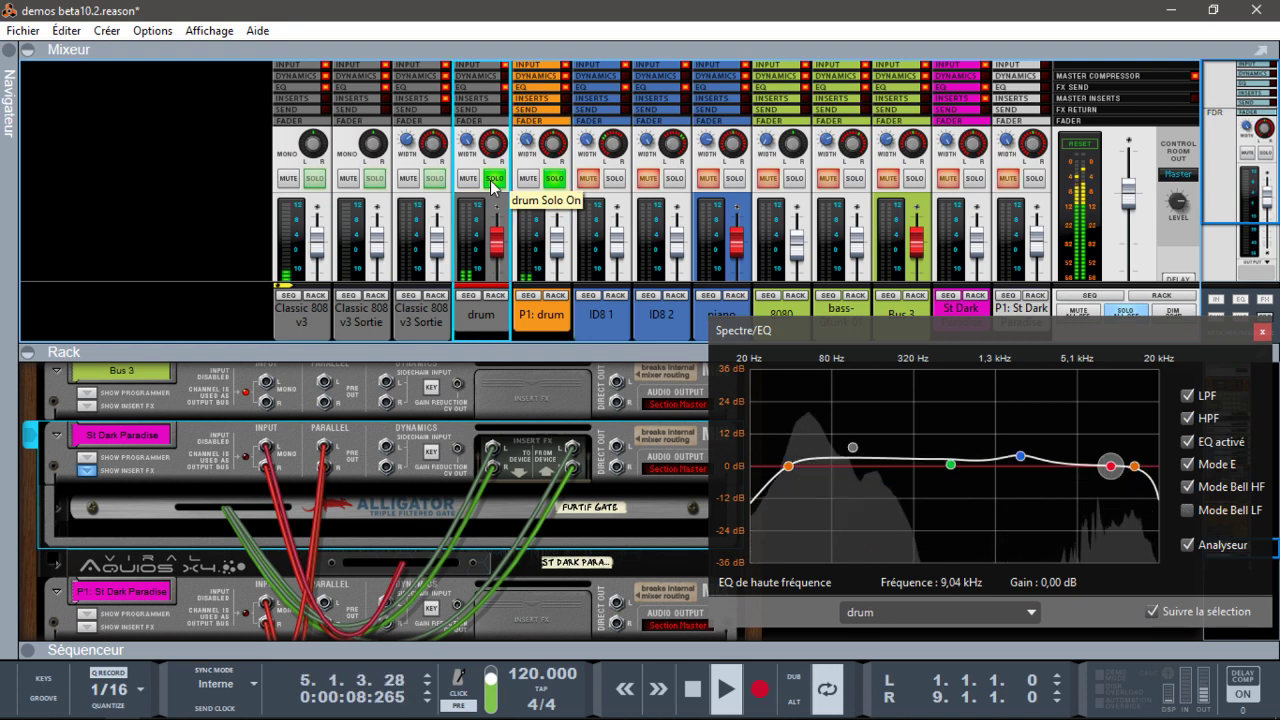
{"action": "left_click", "coordinate": [553, 179]}
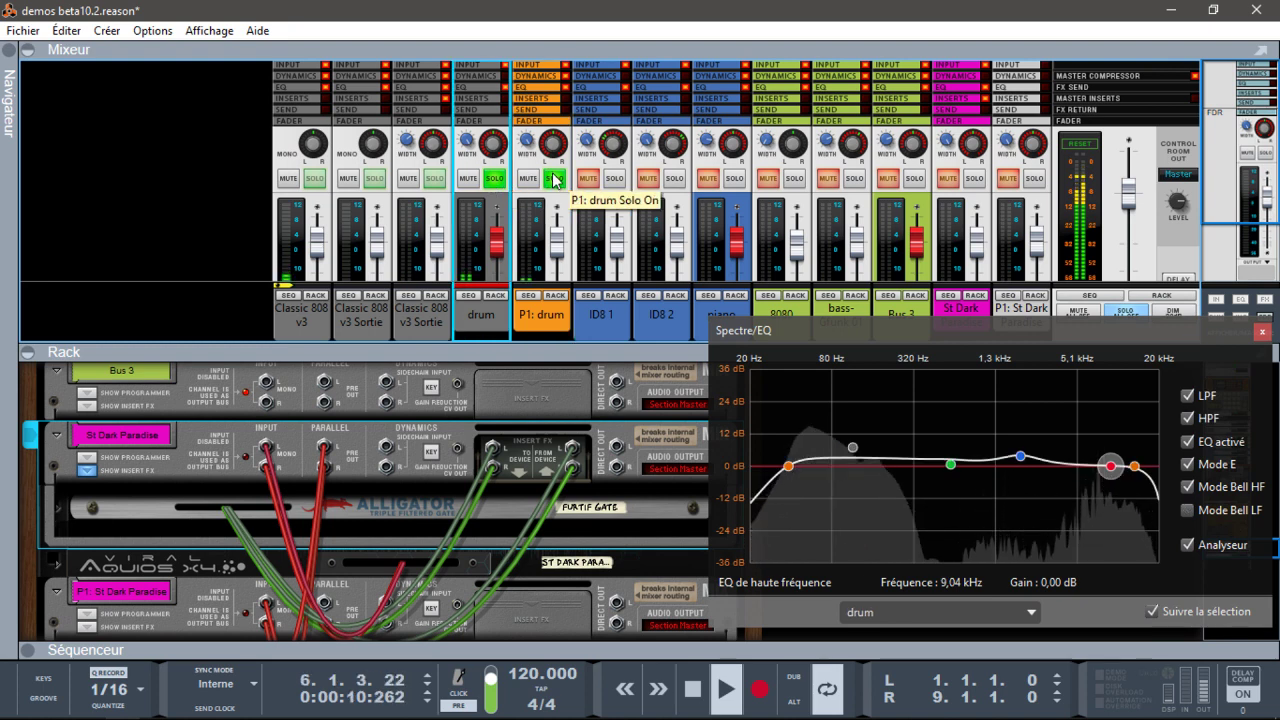
{"action": "left_click", "coordinate": [553, 179]}
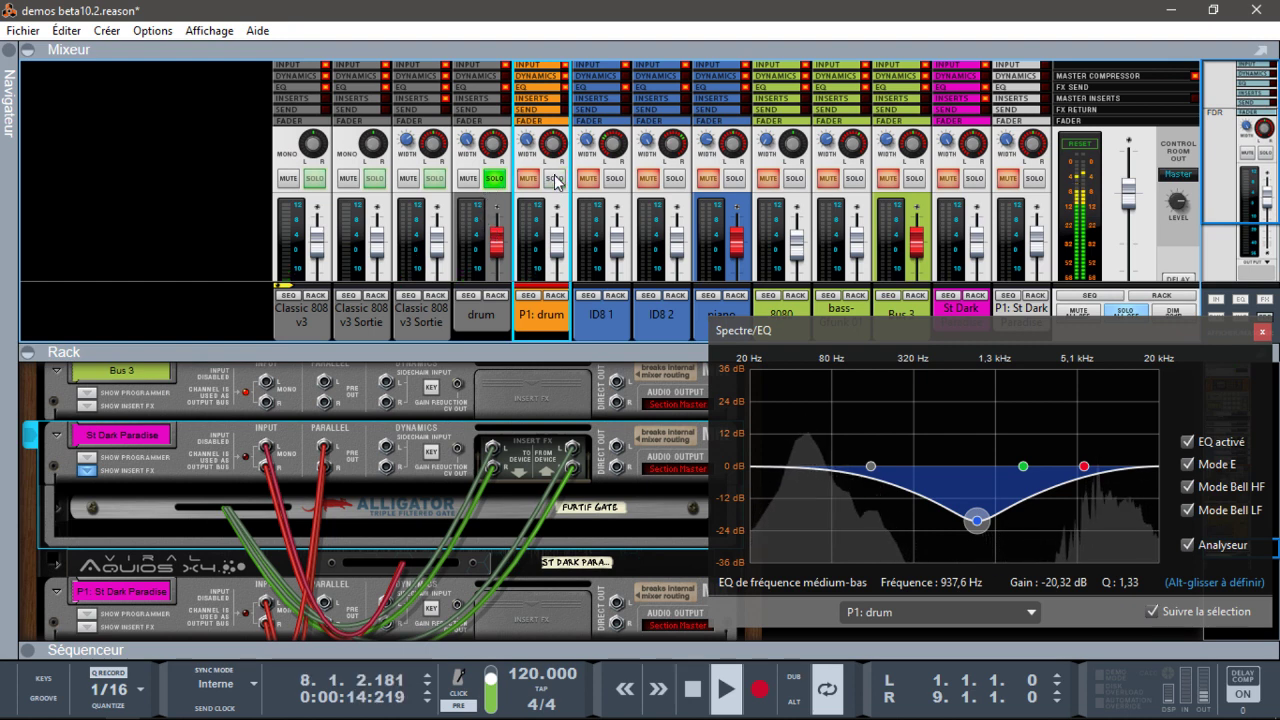
{"action": "left_click", "coordinate": [495, 179]}
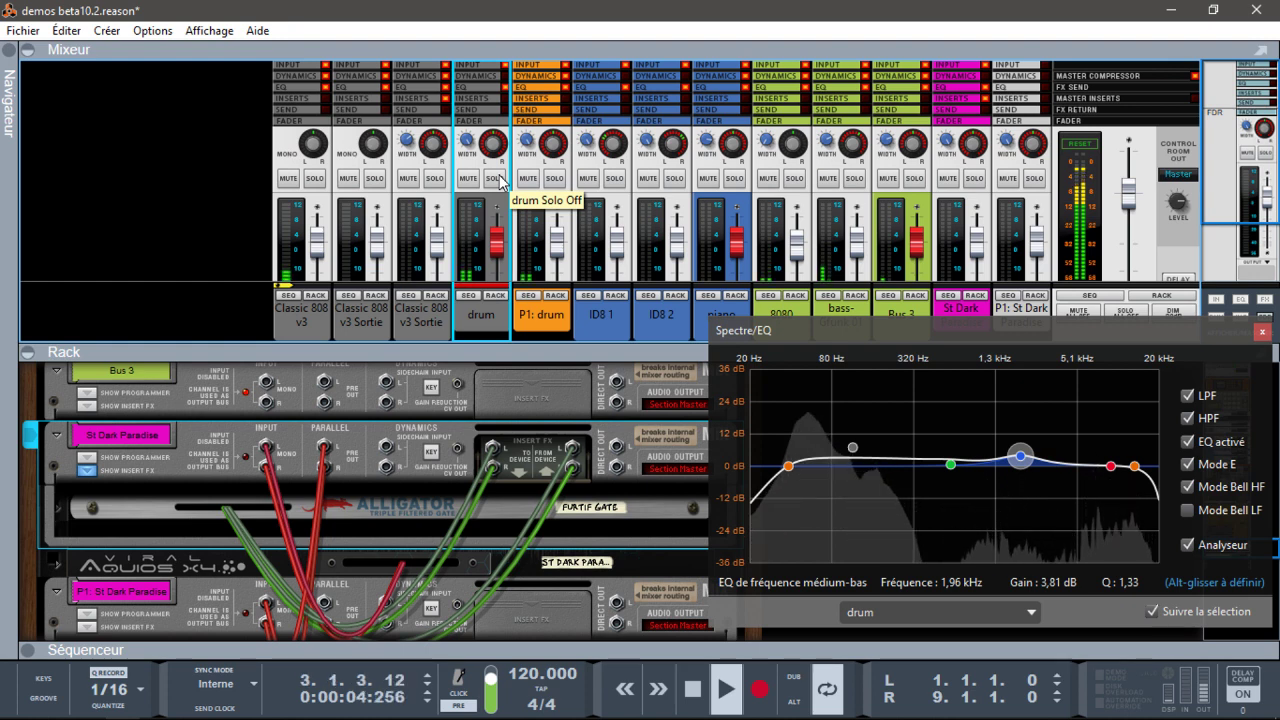
- Close the Spectrum EQ window, stop playback and return to the mixer alone
{"action": "left_click", "coordinate": [1262, 331]}
{"action": "key", "text": "space"}
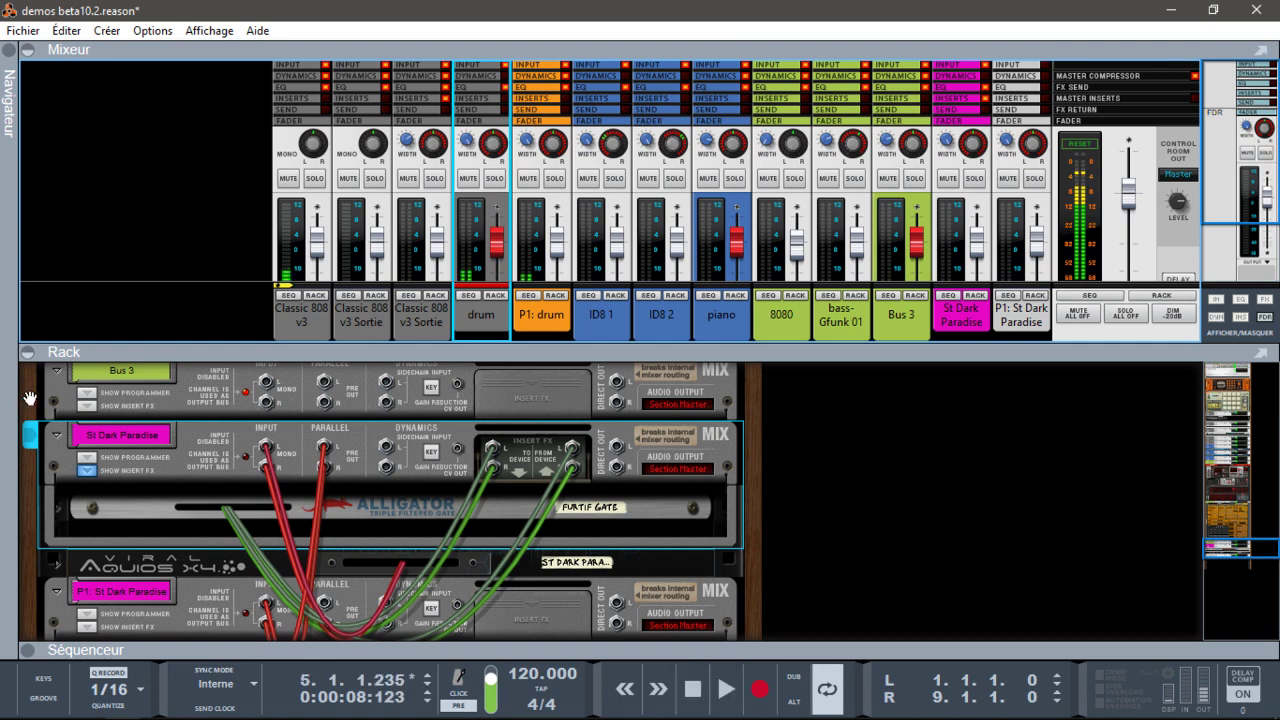
{"action": "left_click", "coordinate": [30, 352]}
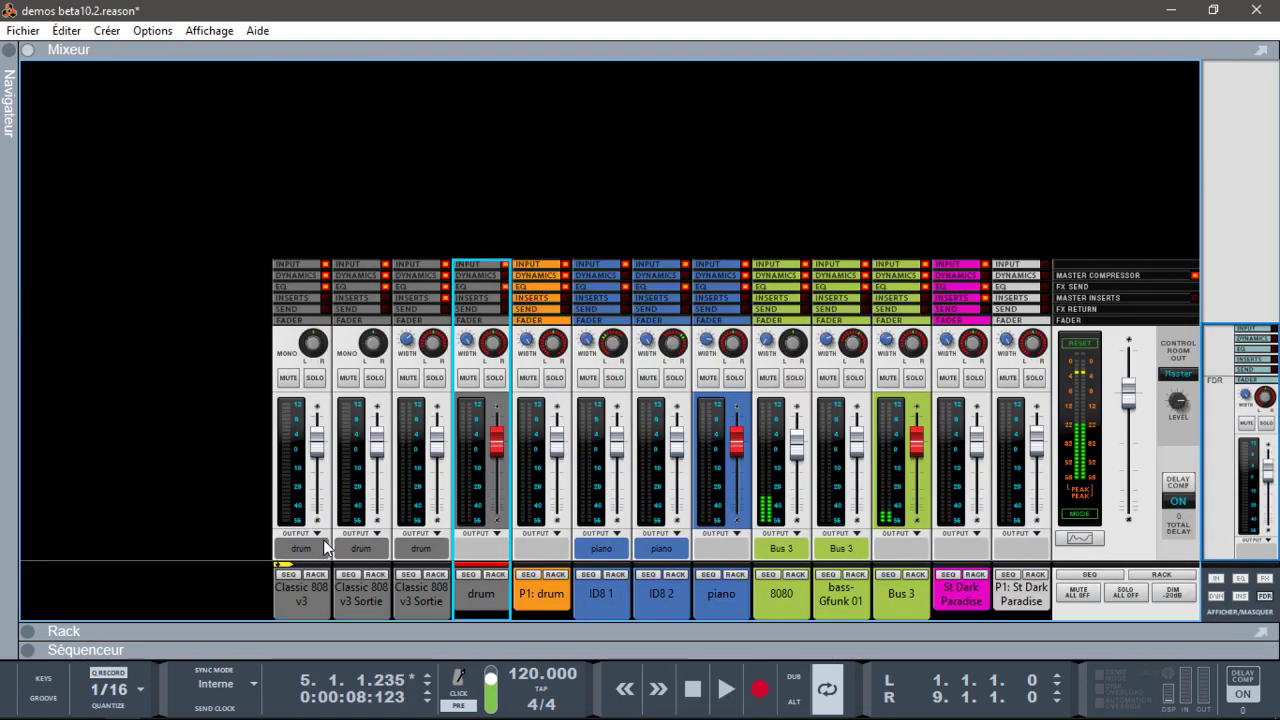
- Play the song from the start with the dynamics section shown and switch the master compressor off for comparison
{"action": "left_click", "coordinate": [1077, 350]}
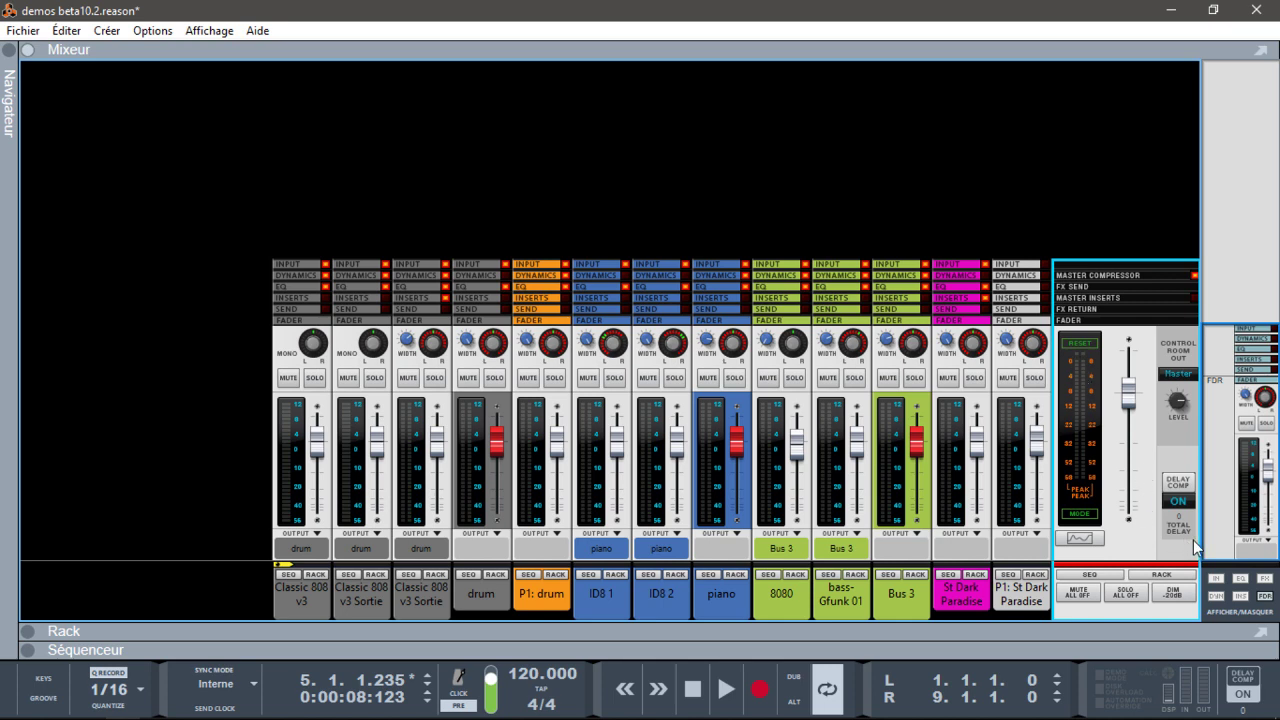
{"action": "key", "text": "shift+Return"}
{"action": "key", "text": "space"}
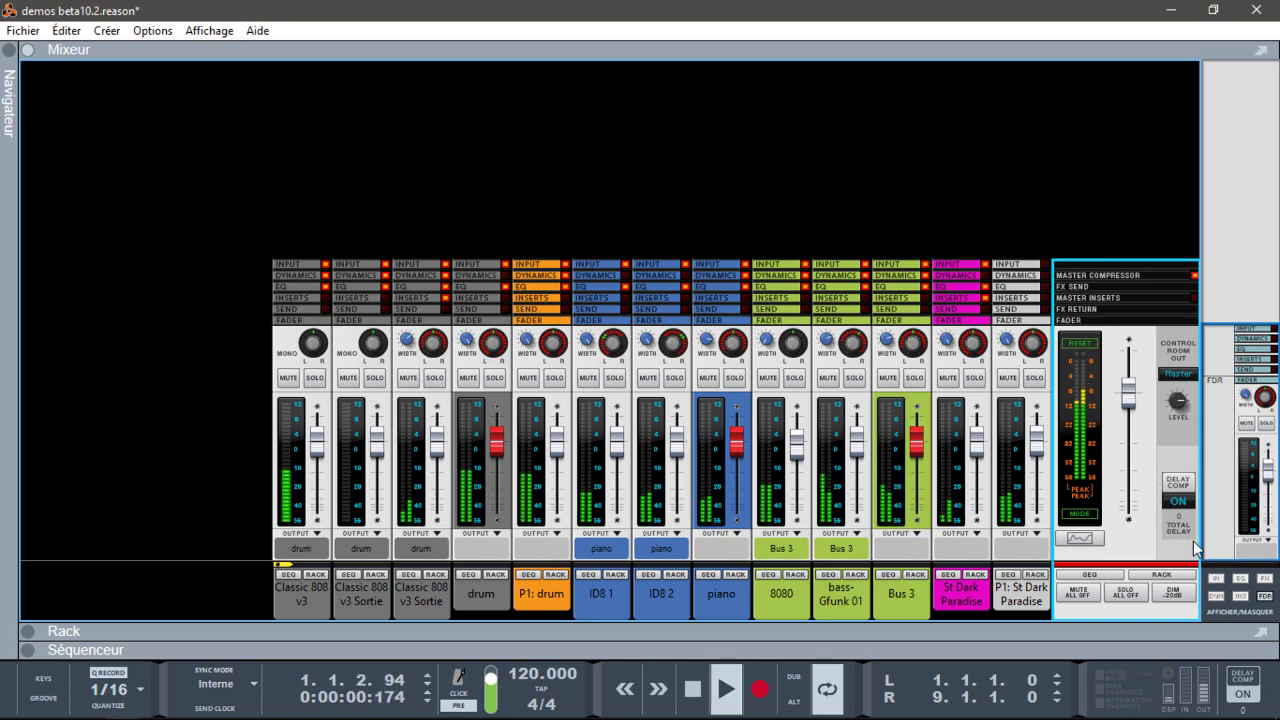
{"action": "left_click", "coordinate": [1216, 597]}
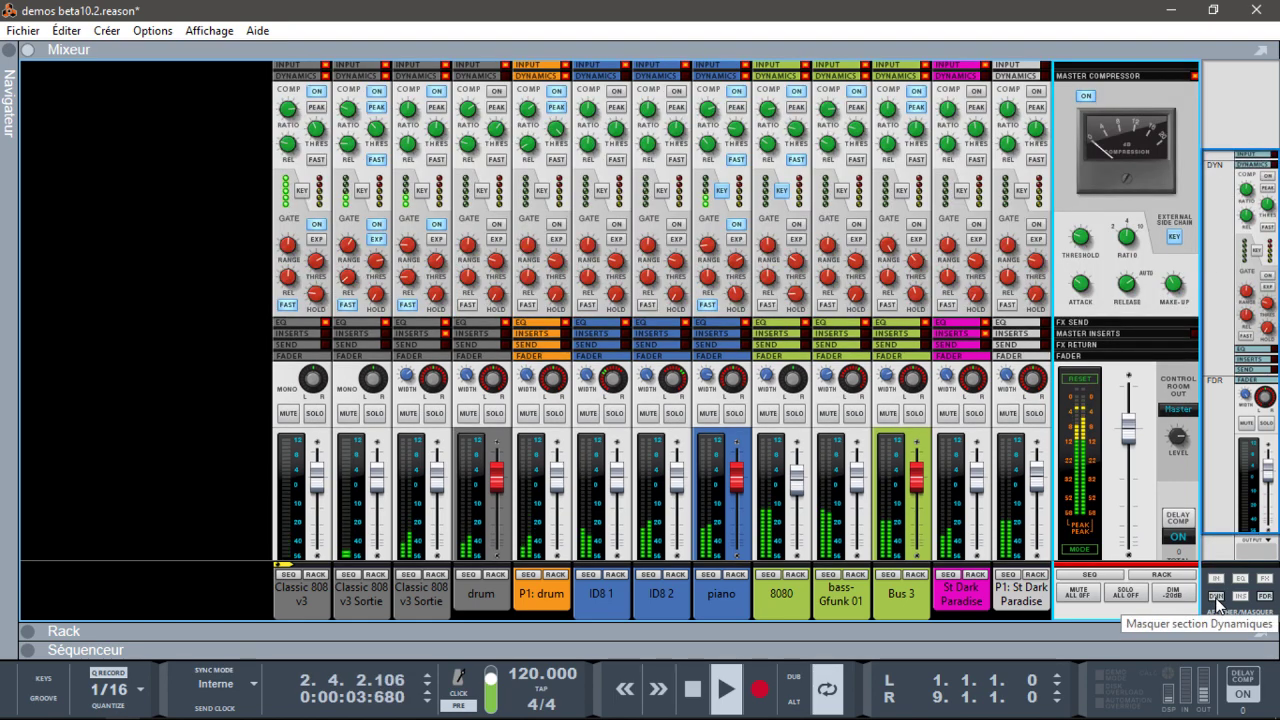
{"action": "left_click", "coordinate": [1081, 94]}
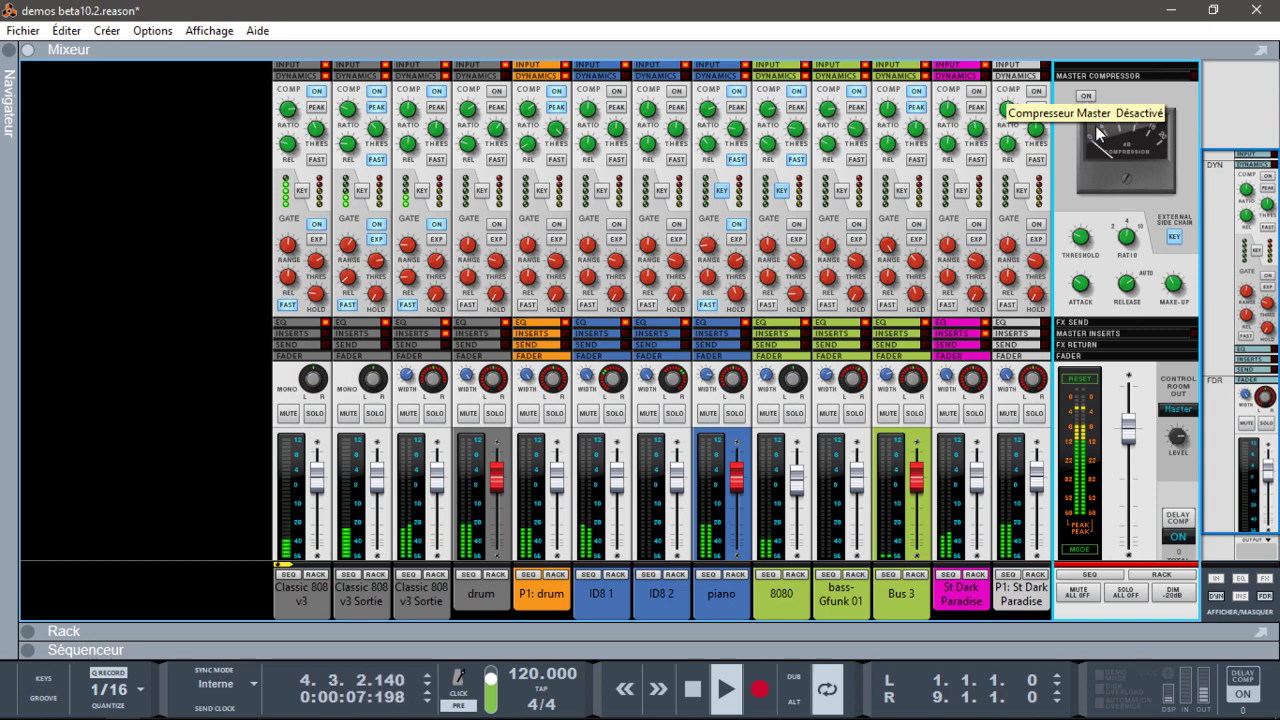
{"action": "key", "text": "space"}
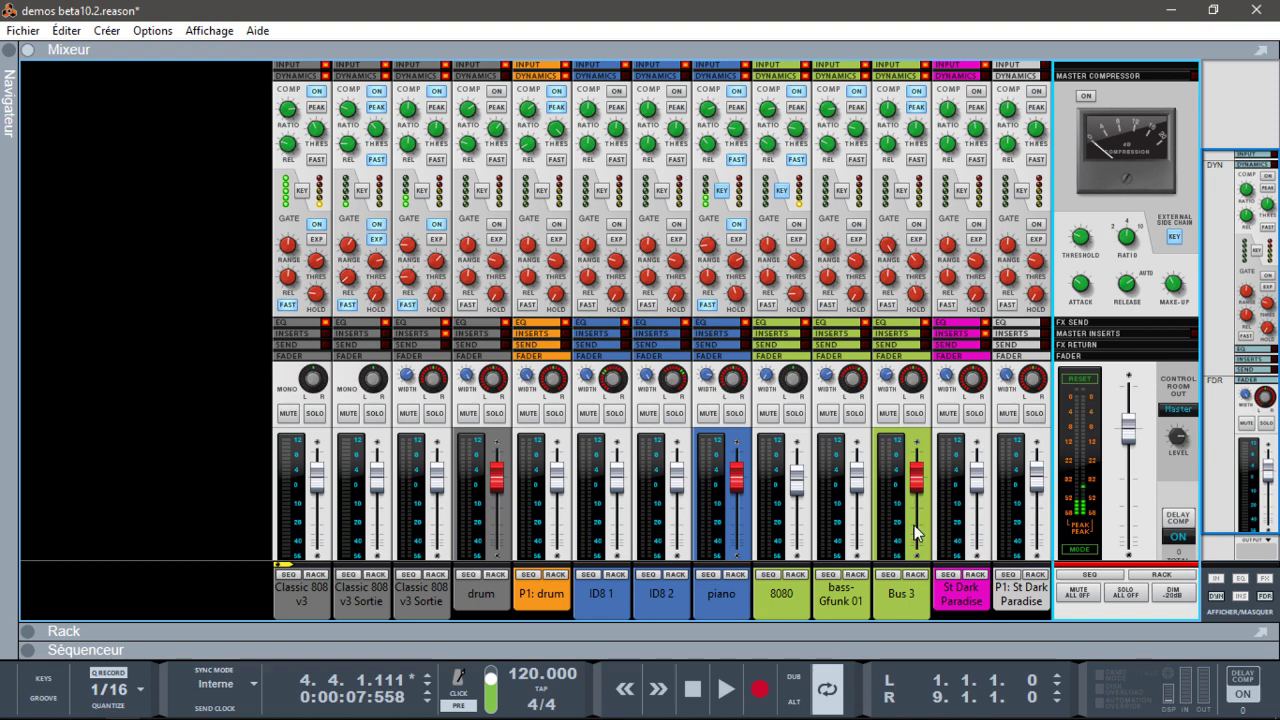
- Show the input section in place of the dynamics to examine the channels' signal paths, and bring the dynamics section back
{"action": "left_click", "coordinate": [1215, 580]}
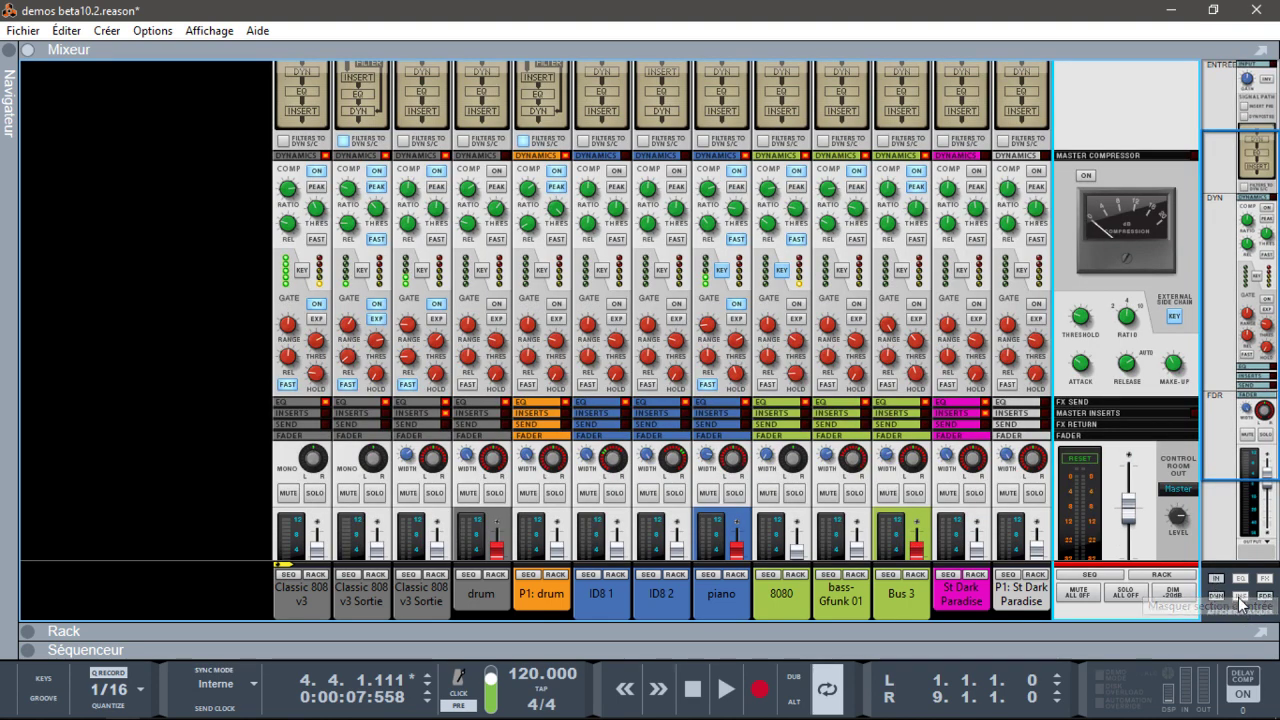
{"action": "left_click", "coordinate": [1217, 597]}
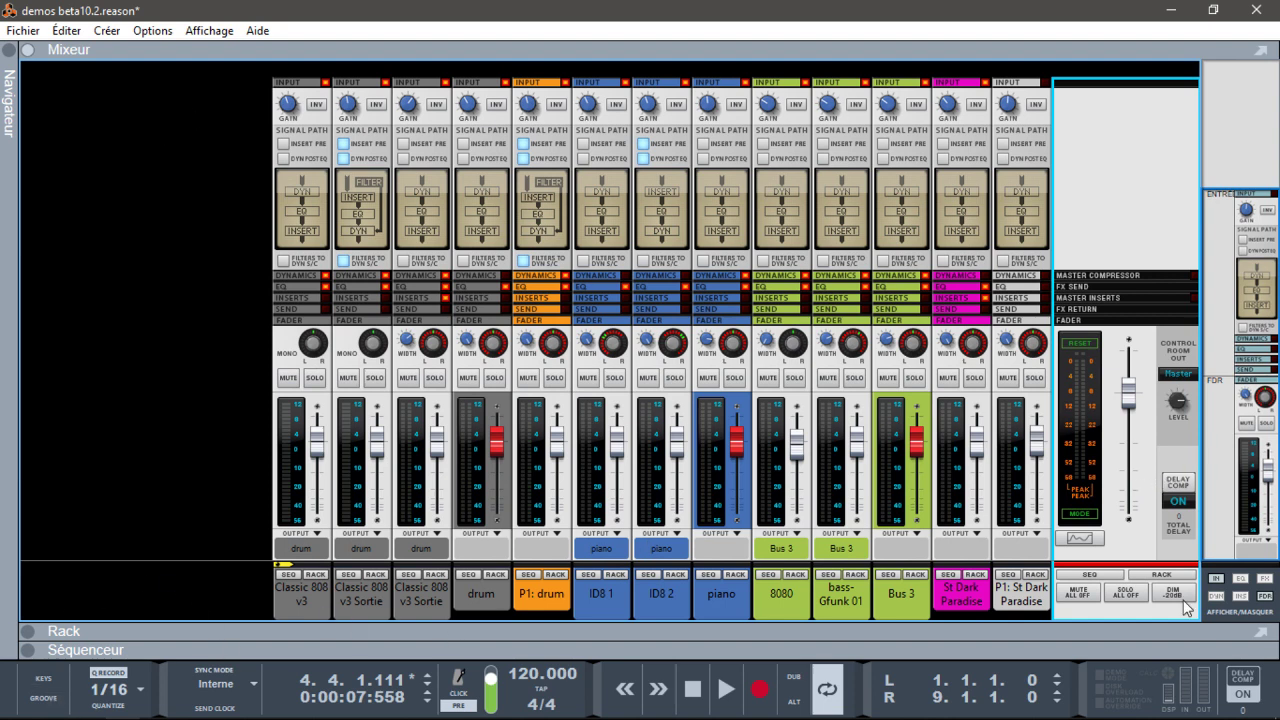
{"action": "left_click", "coordinate": [1216, 579]}
{"action": "left_click", "coordinate": [1218, 598]}
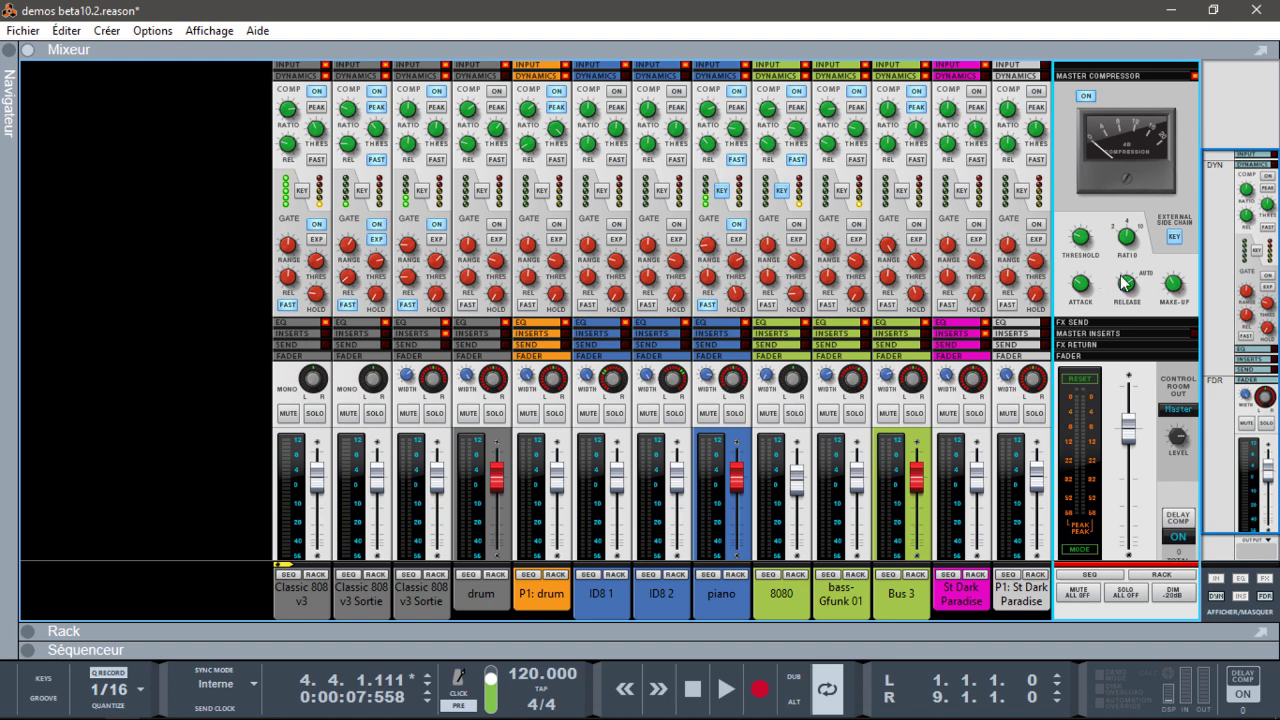
- Play the song and raise the master compressor's make-up gain to about 4.13 dB
{"action": "key", "text": "space"}
{"action": "key", "text": "space"}
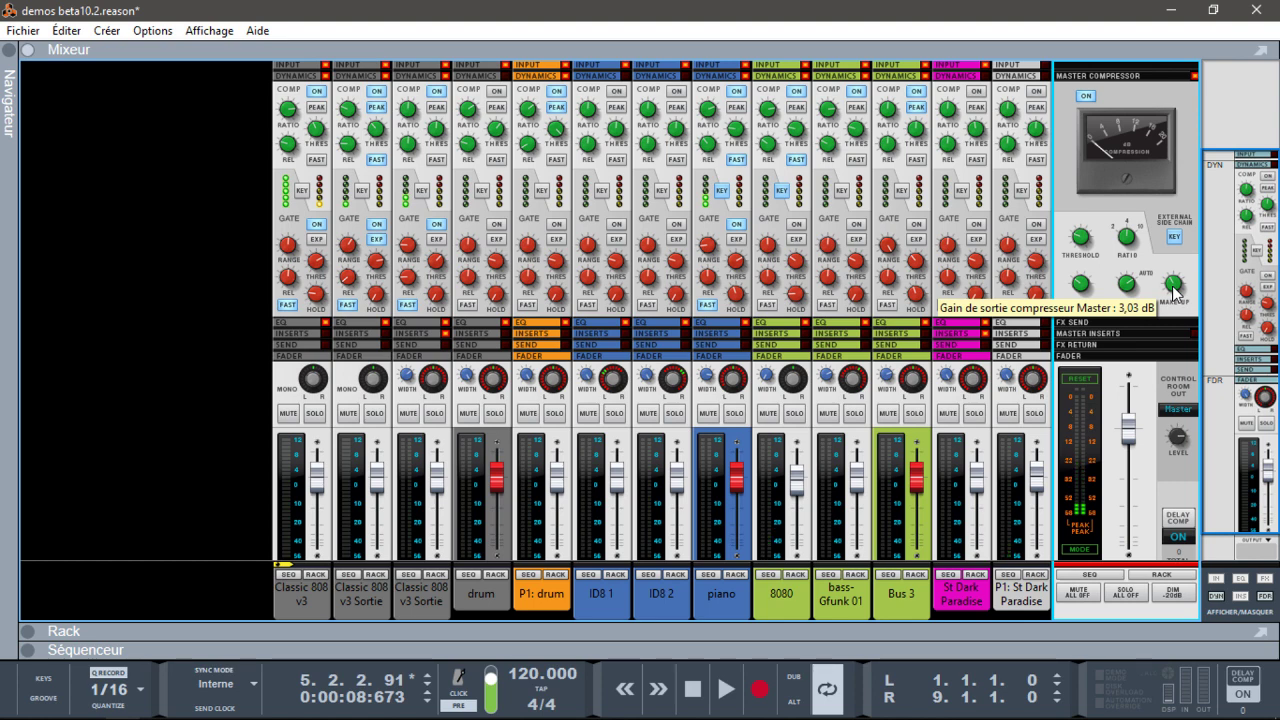
{"action": "key", "text": "space"}
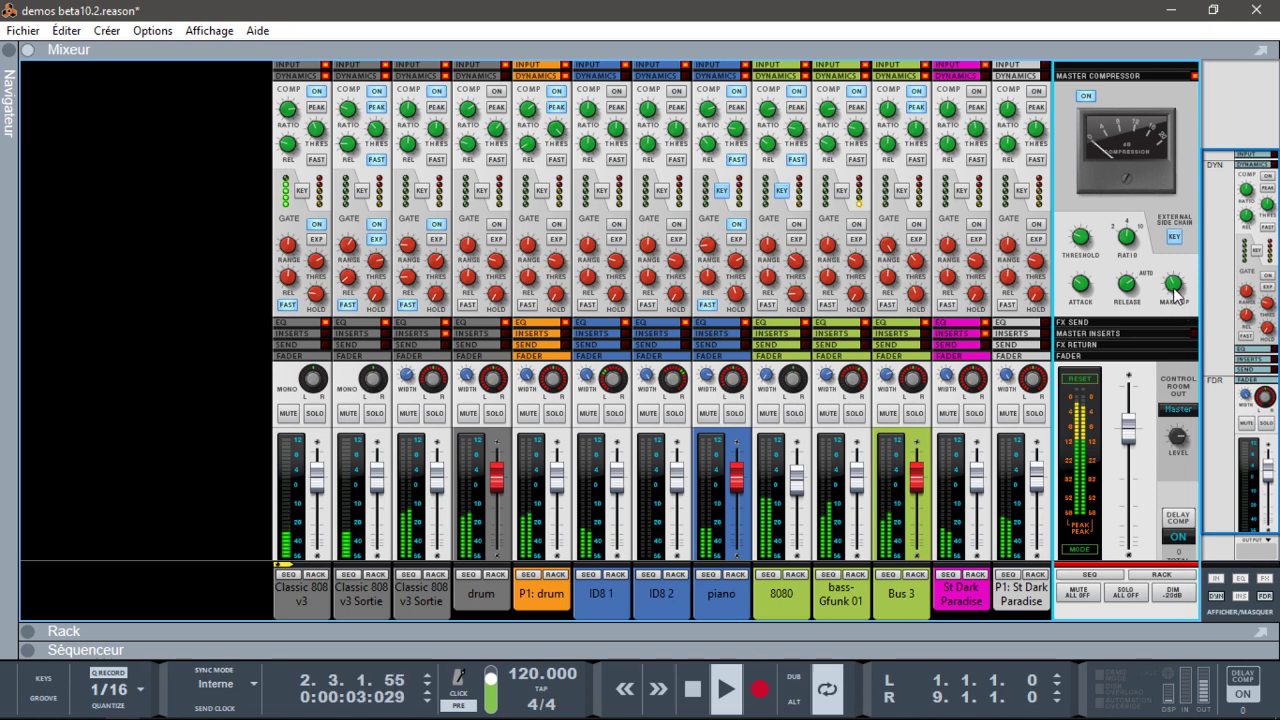
{"action": "mouse_move", "coordinate": [1174, 285]}
{"action": "left_click_drag", "start_coordinate": [1174, 285], "coordinate": [1167, 283]}
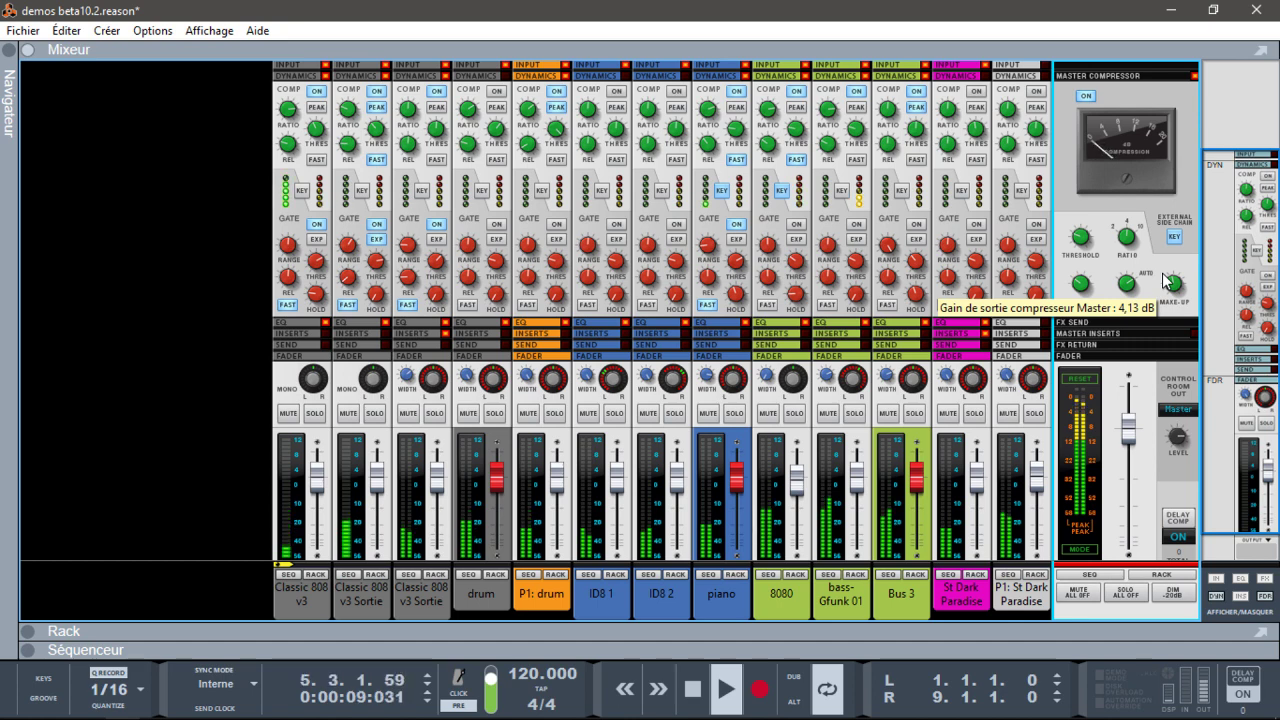
{"action": "left_click_drag", "start_coordinate": [1168, 283], "coordinate": [1163, 271]}
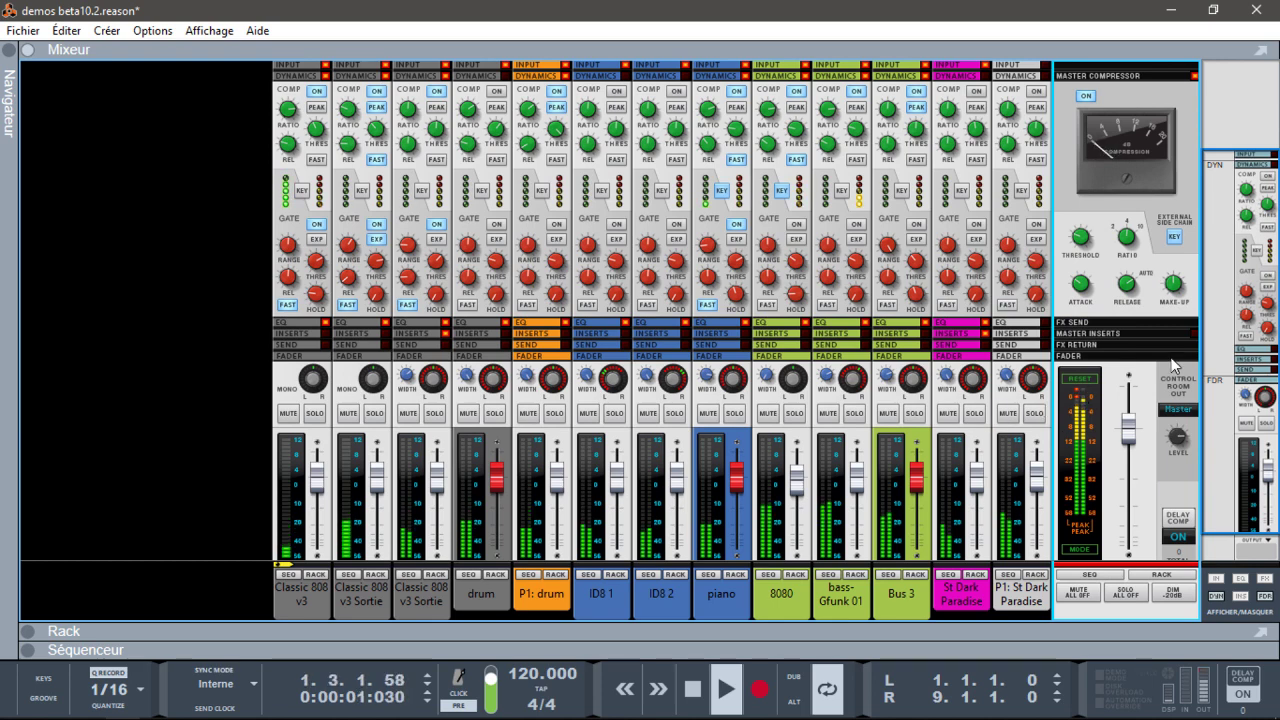
- Reset the master clip indicators, lower the master compressor's make-up gain slightly and stop playback
{"action": "left_click", "coordinate": [1090, 383]}
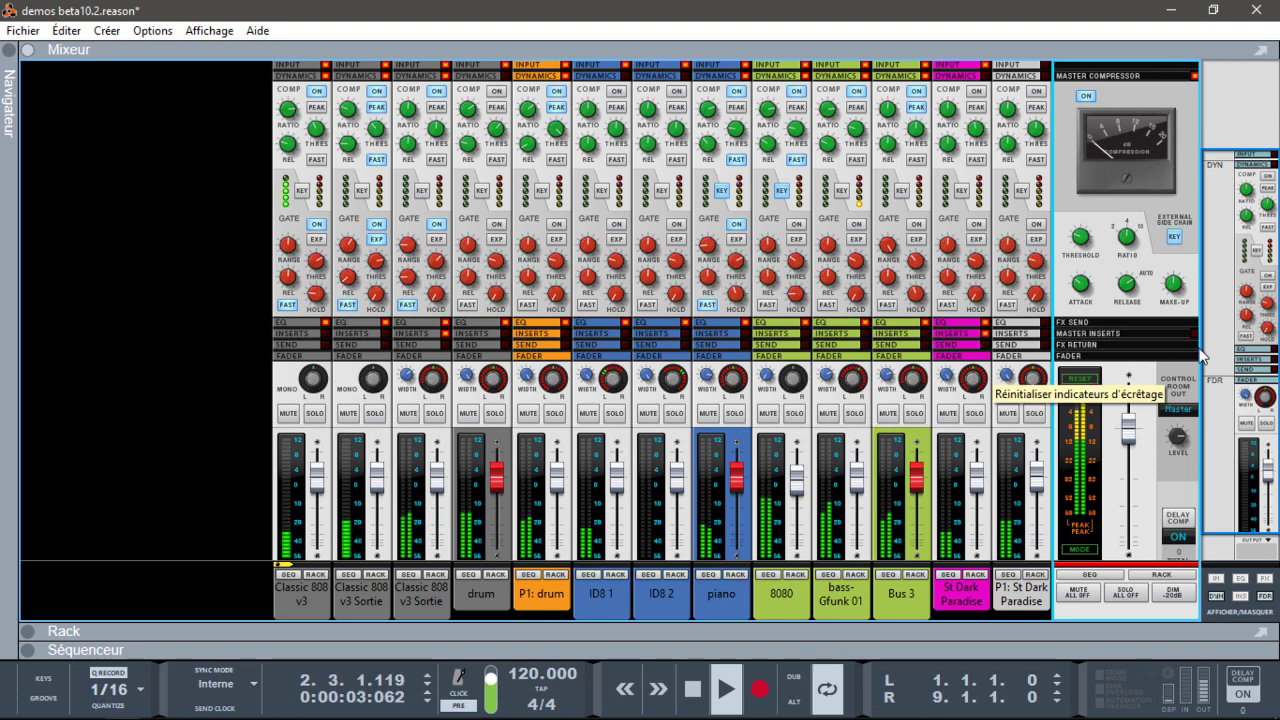
{"action": "mouse_move", "coordinate": [1176, 284]}
{"action": "left_click_drag", "start_coordinate": [1176, 284], "coordinate": [1183, 295]}
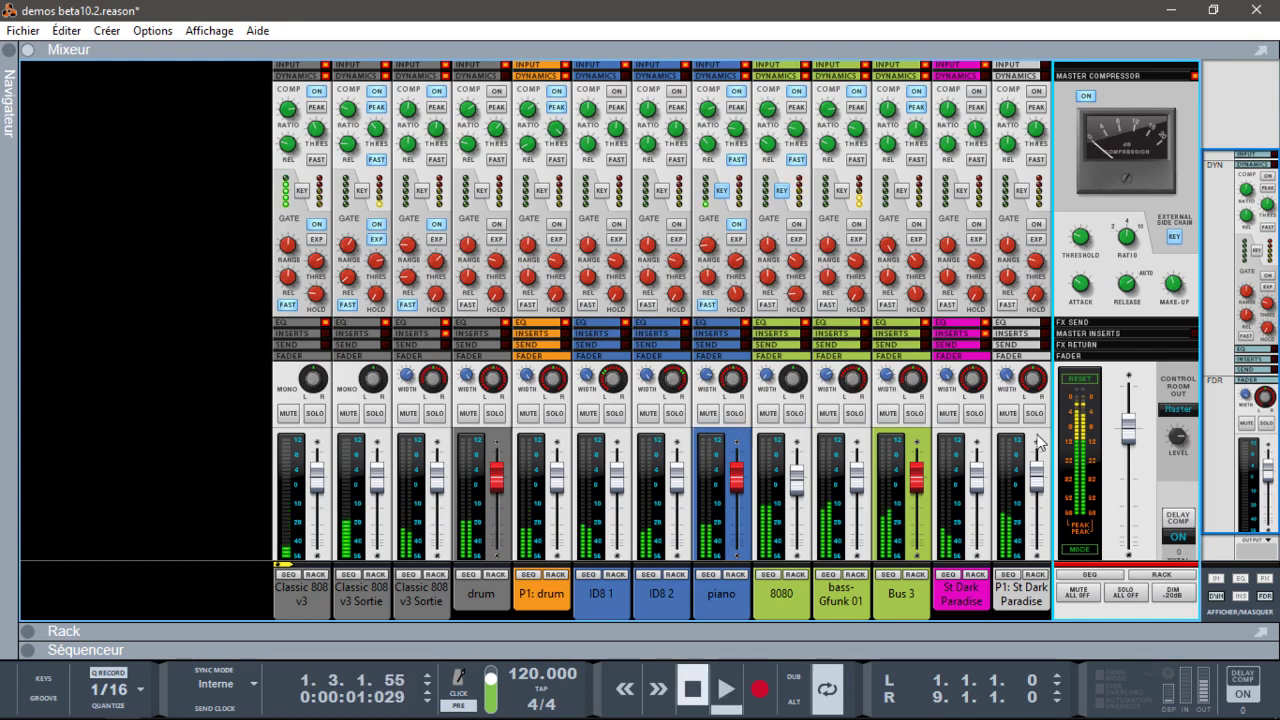
{"action": "key", "text": "space"}
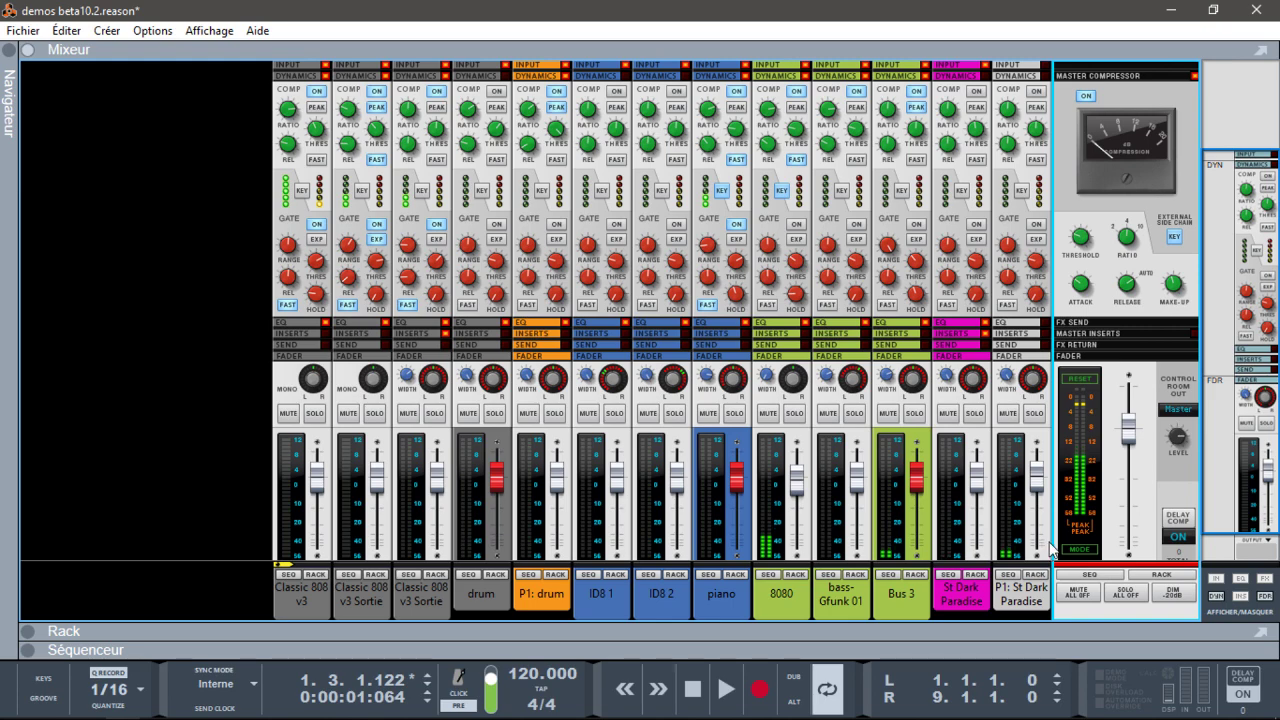